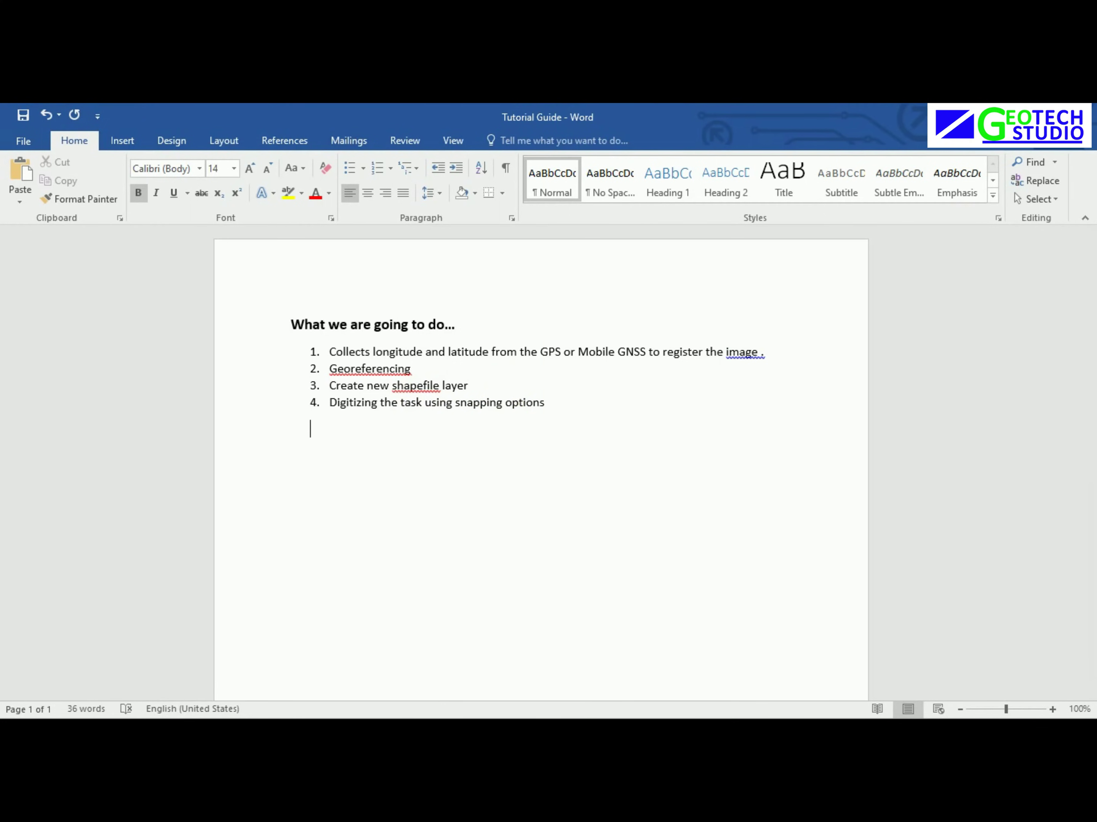
Leave the Word document, open QGIS and create a new empty project based on EPSG:4326 - WGS 84
click(471, 717)
mouse_move(473, 719)
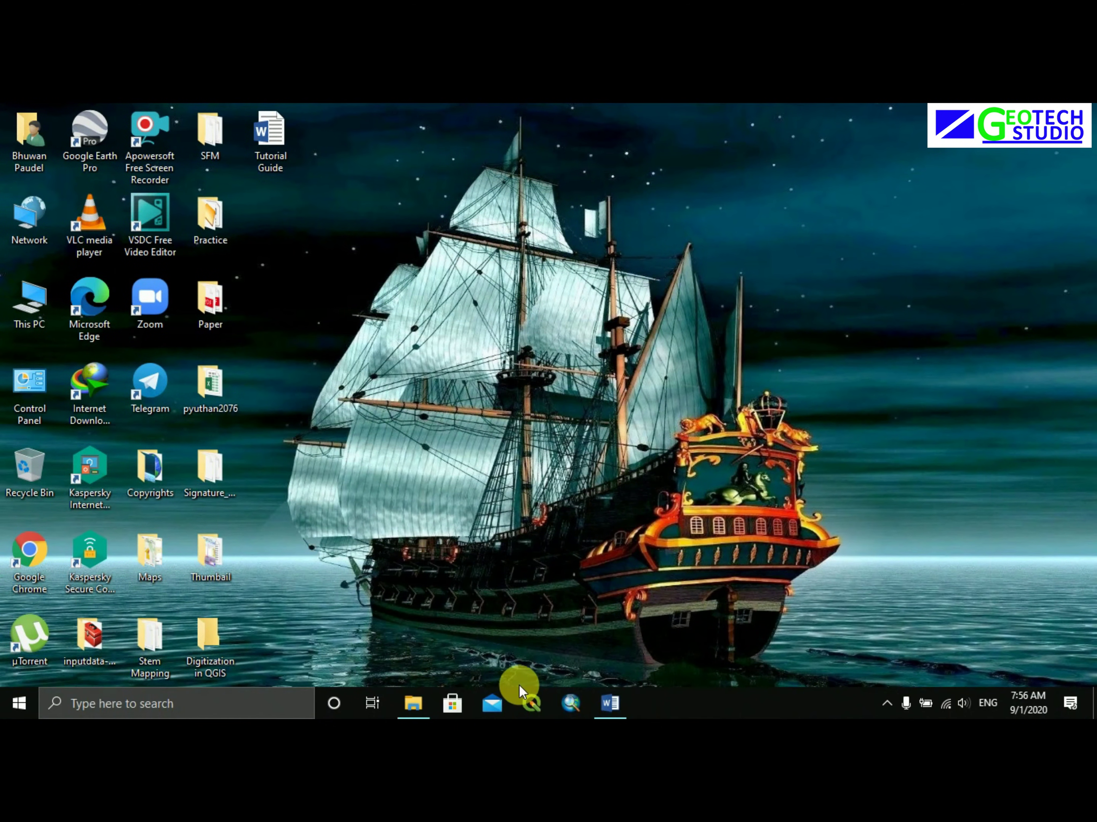
click(533, 708)
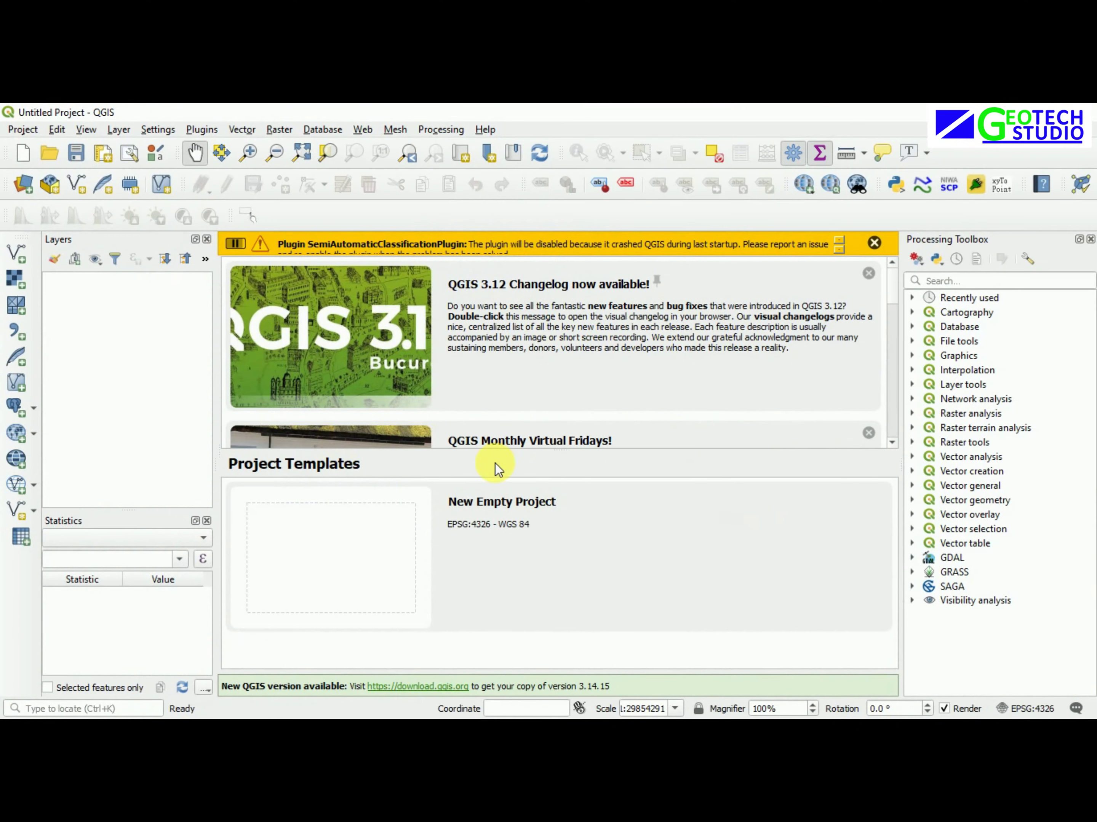
click(350, 500)
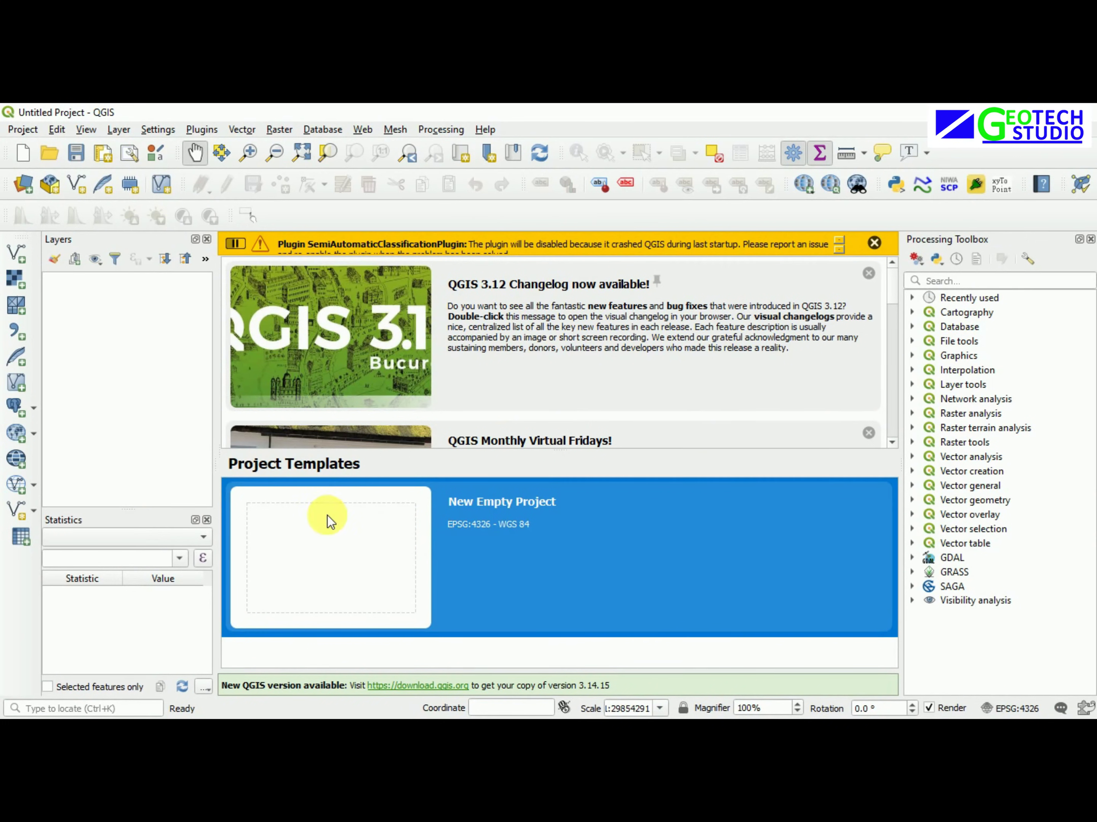
double_click(328, 516)
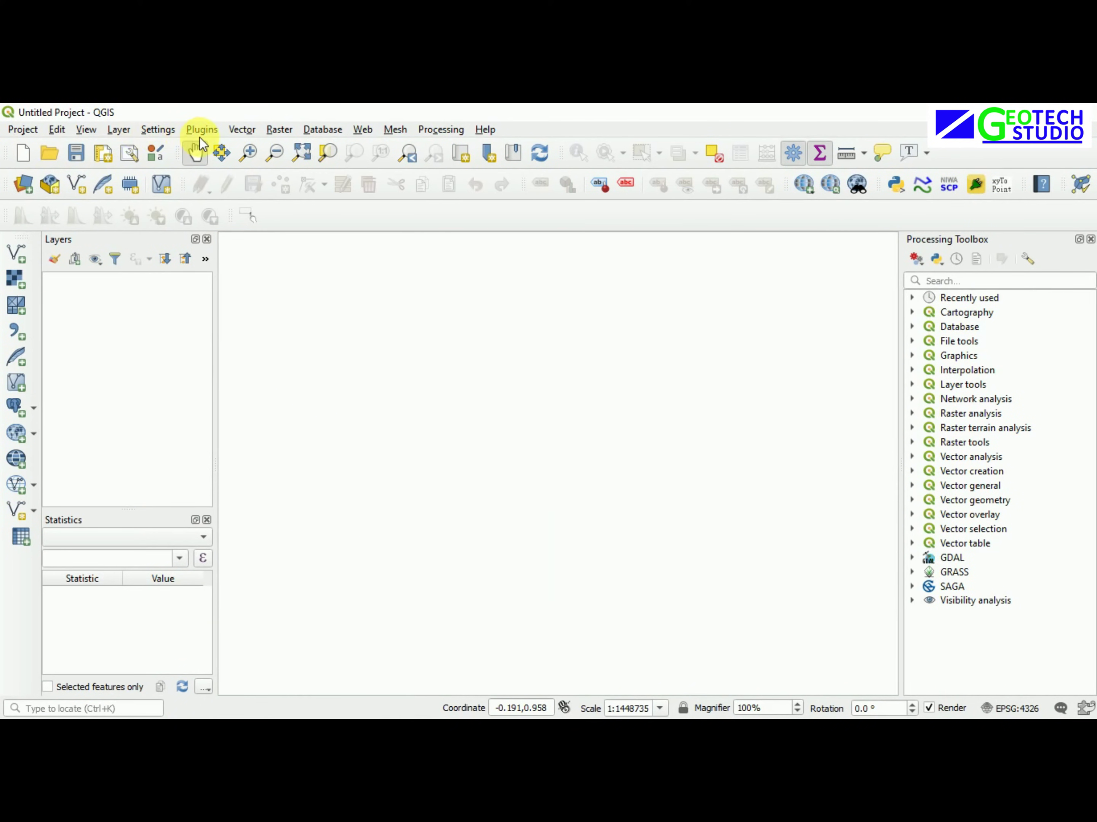
click(253, 134)
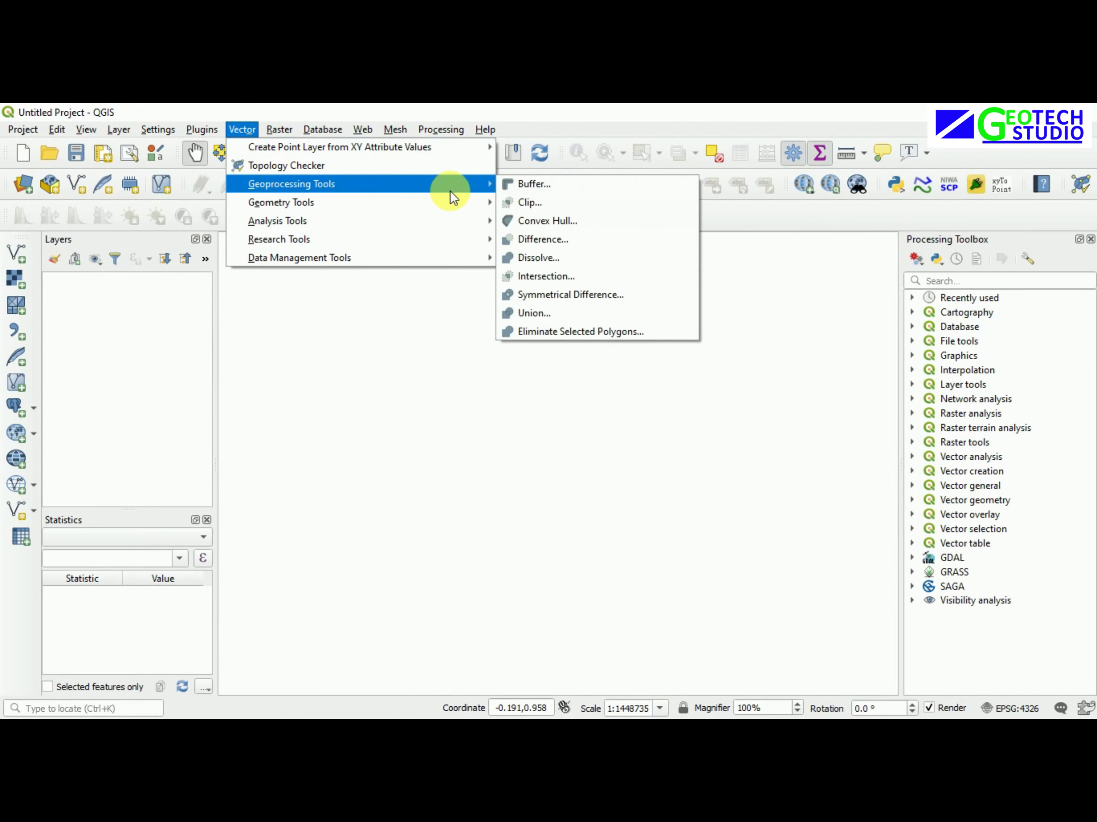
mouse_move(461, 197)
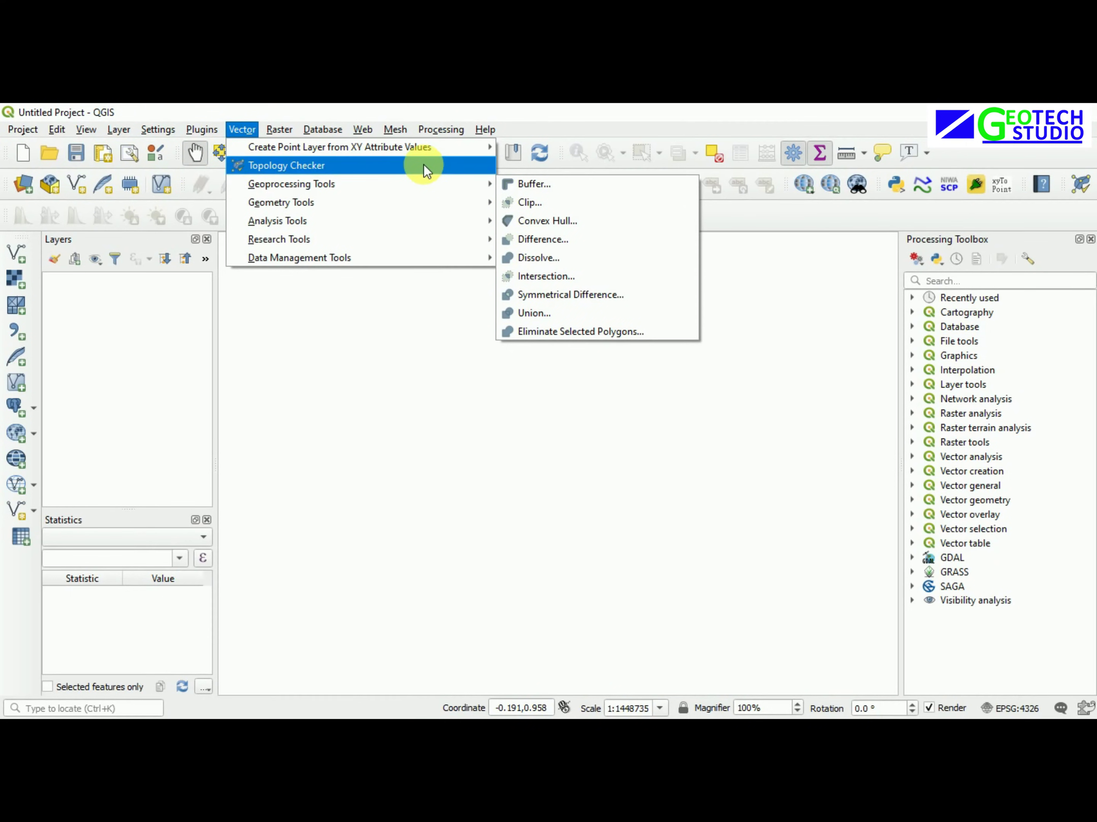
mouse_move(190, 131)
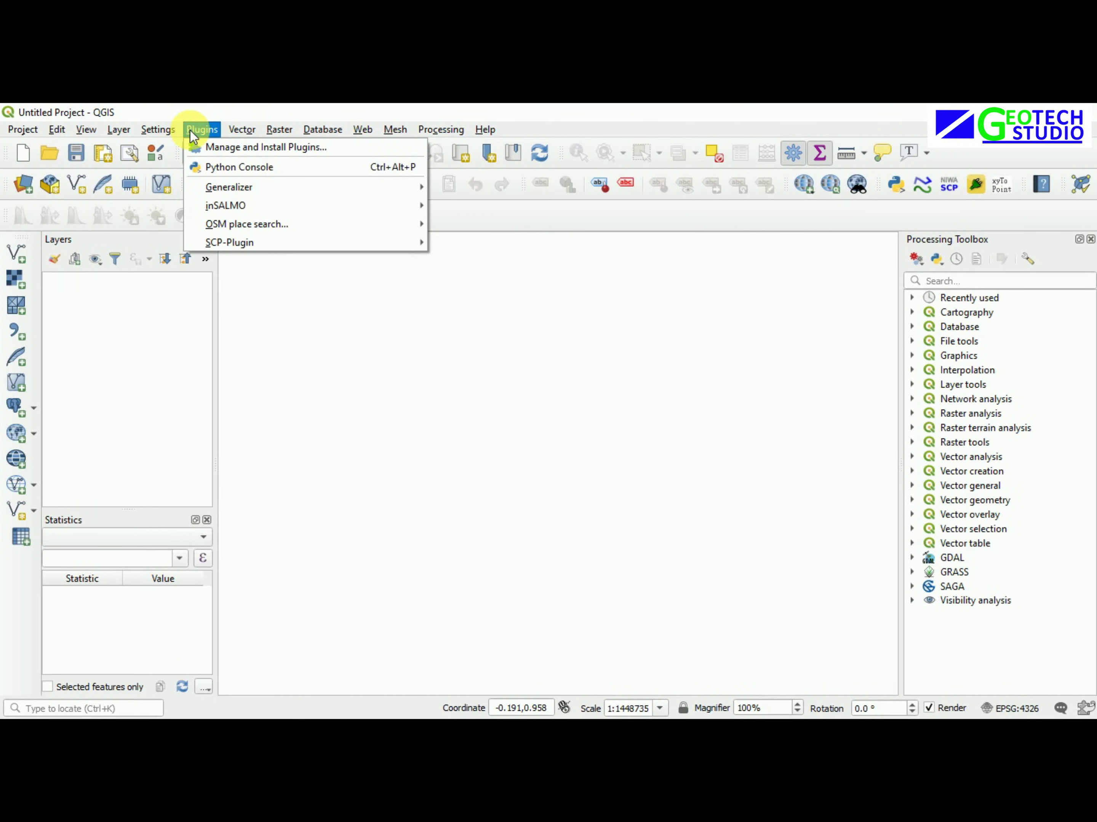
mouse_move(149, 128)
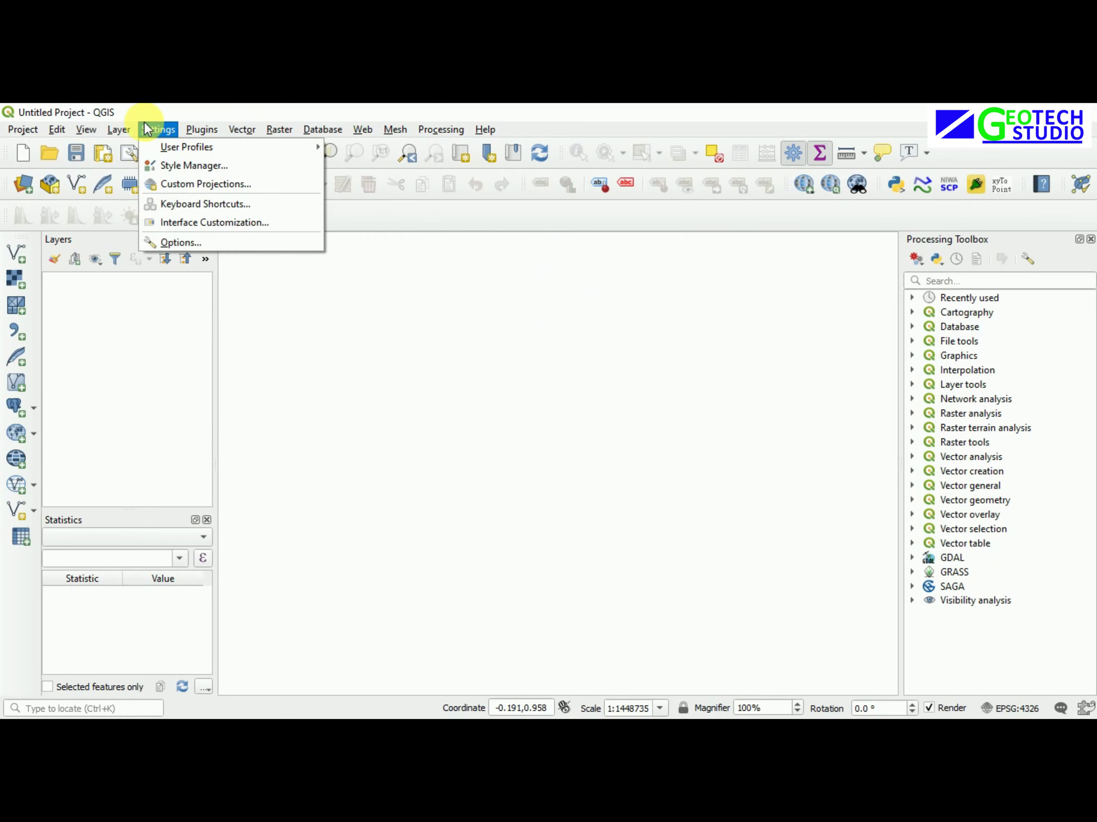
mouse_move(76, 130)
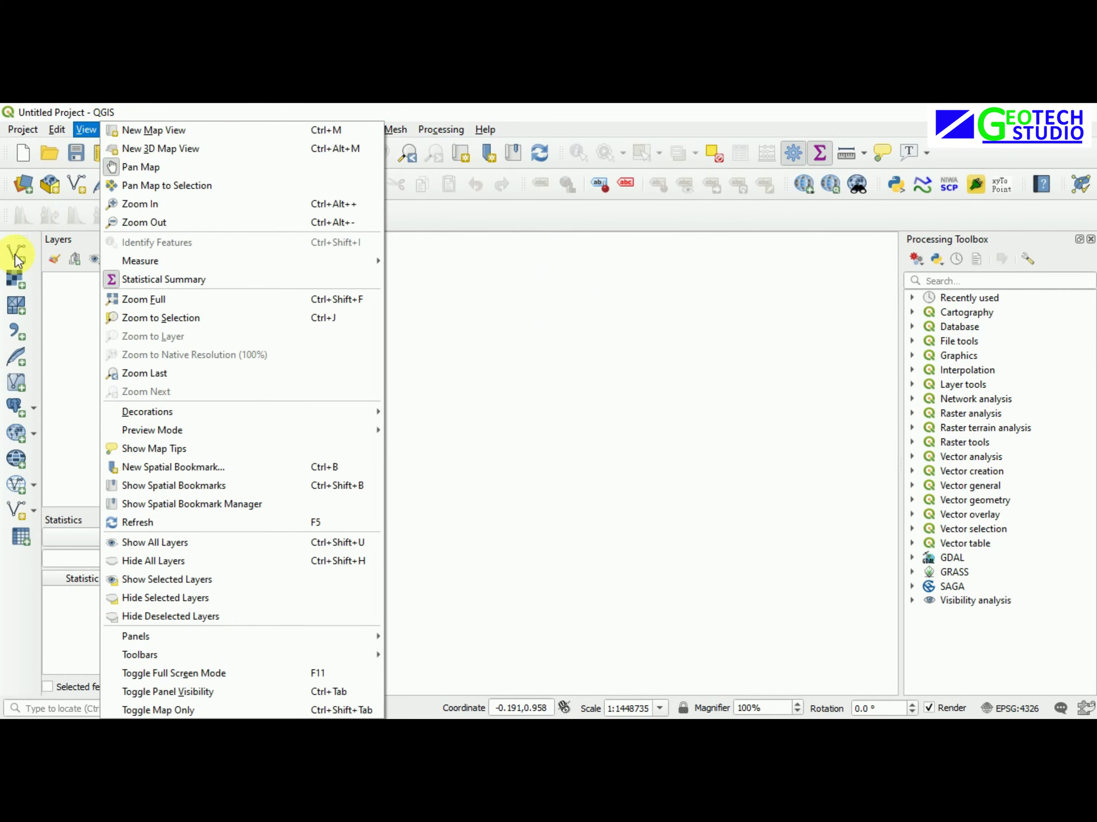
click(14, 285)
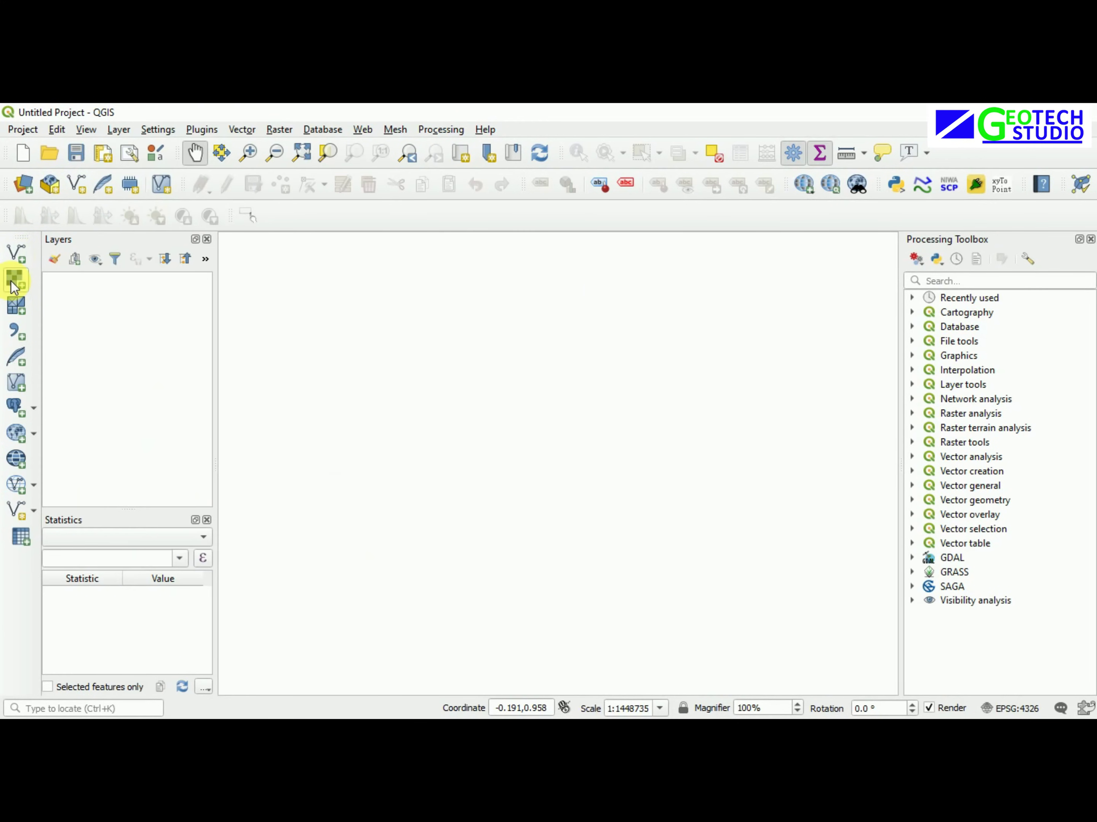
click(15, 283)
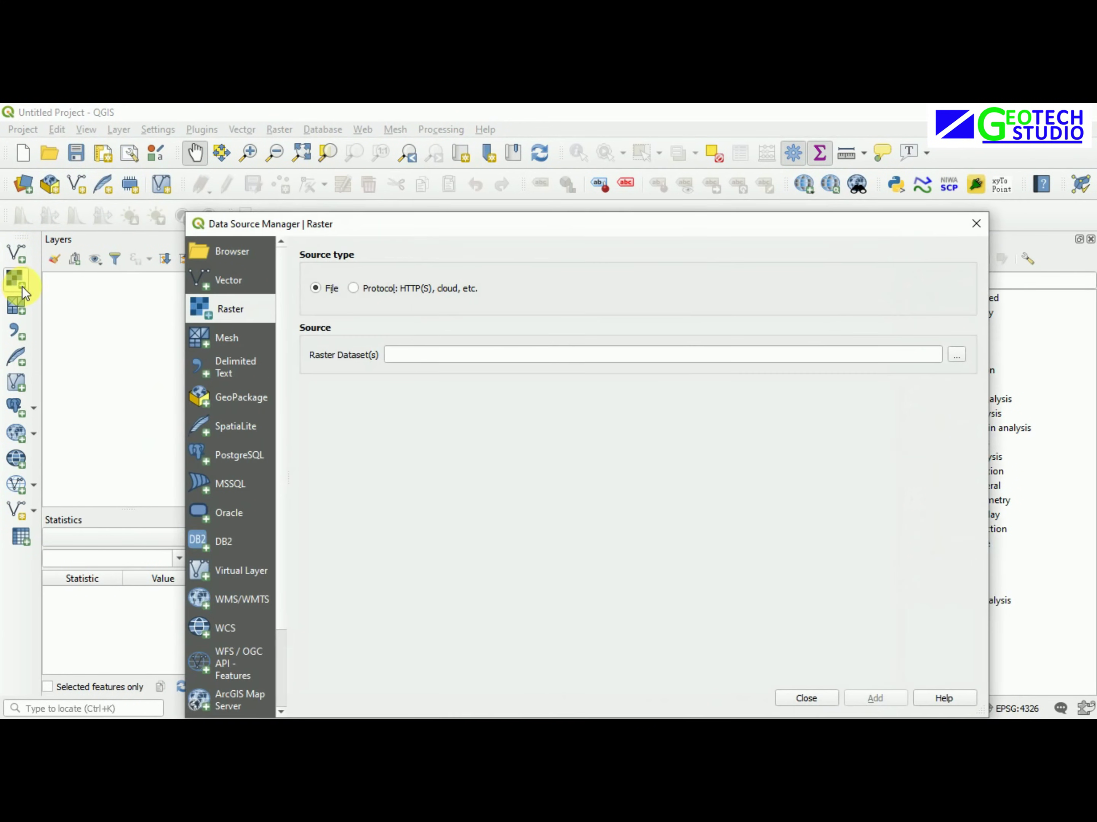
click(959, 356)
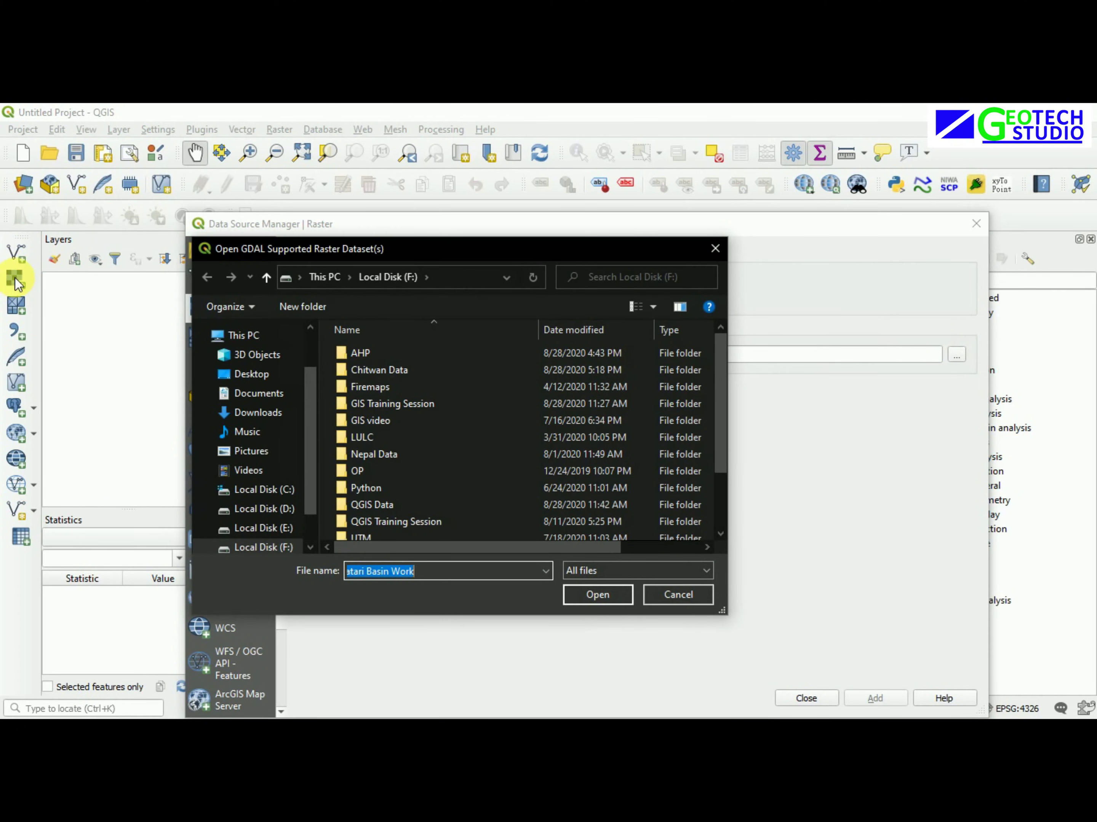
scroll(442, 478, down, 2)
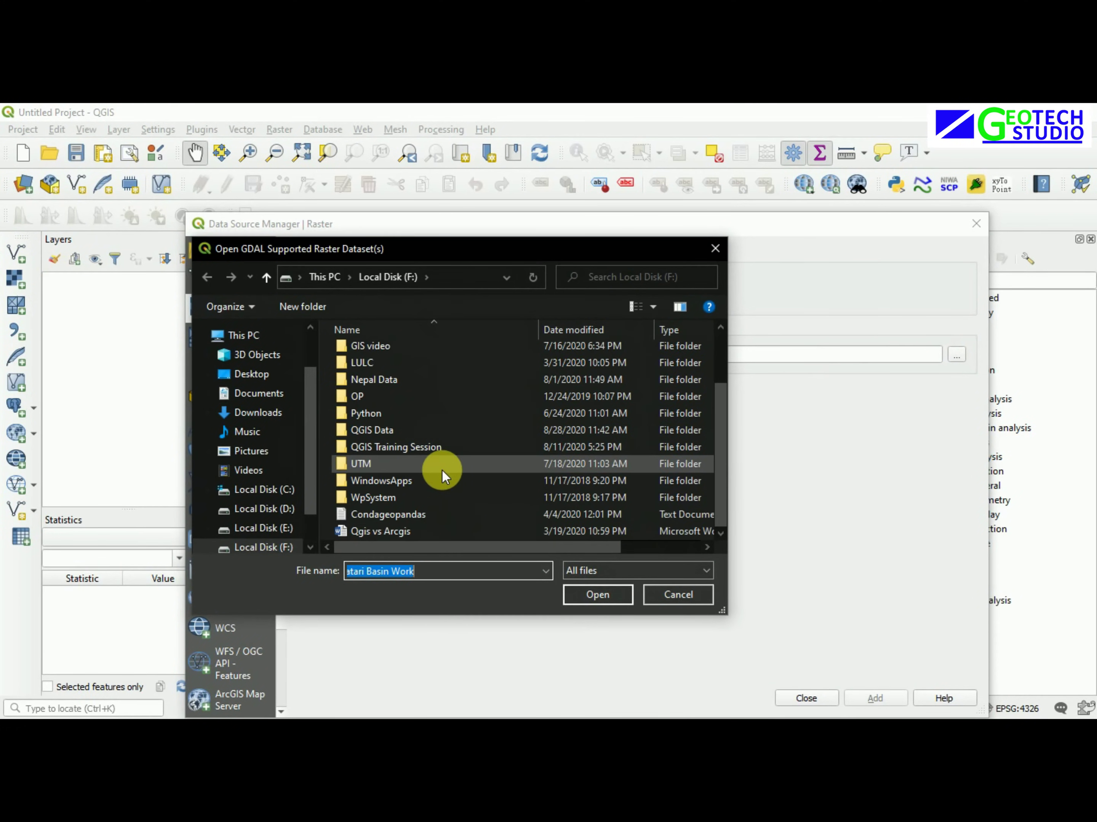
click(678, 595)
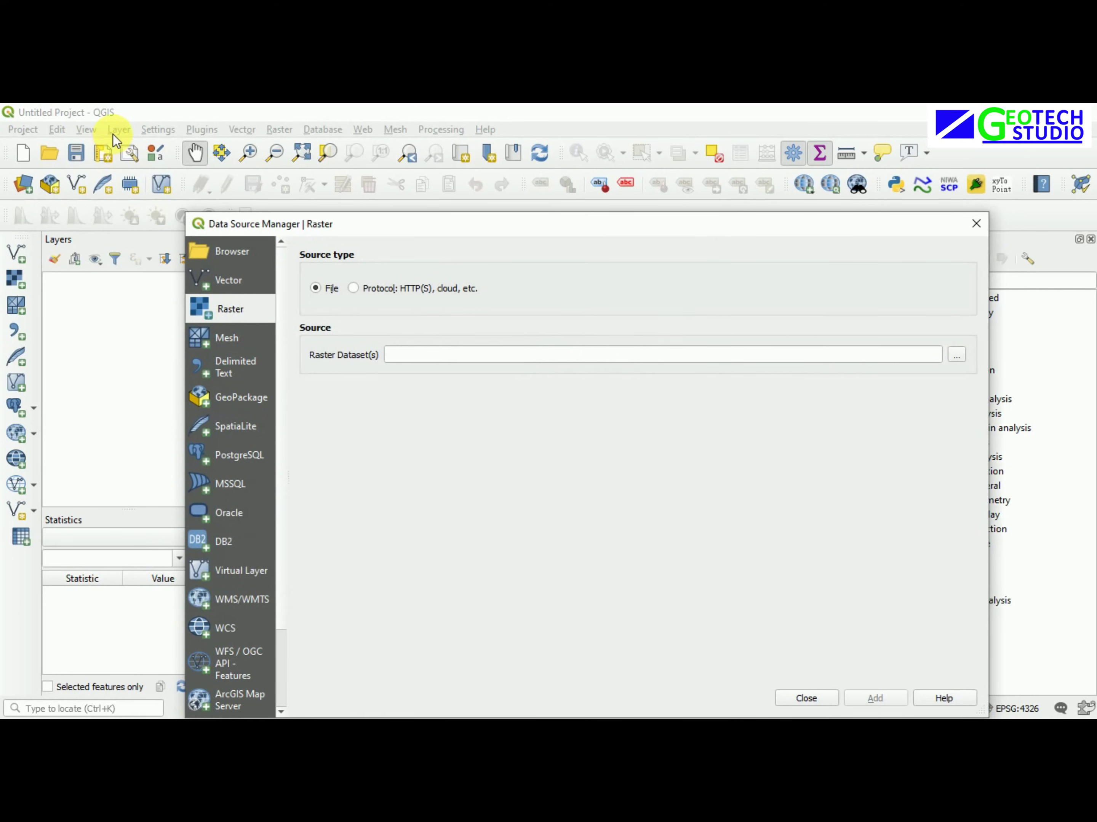
click(975, 224)
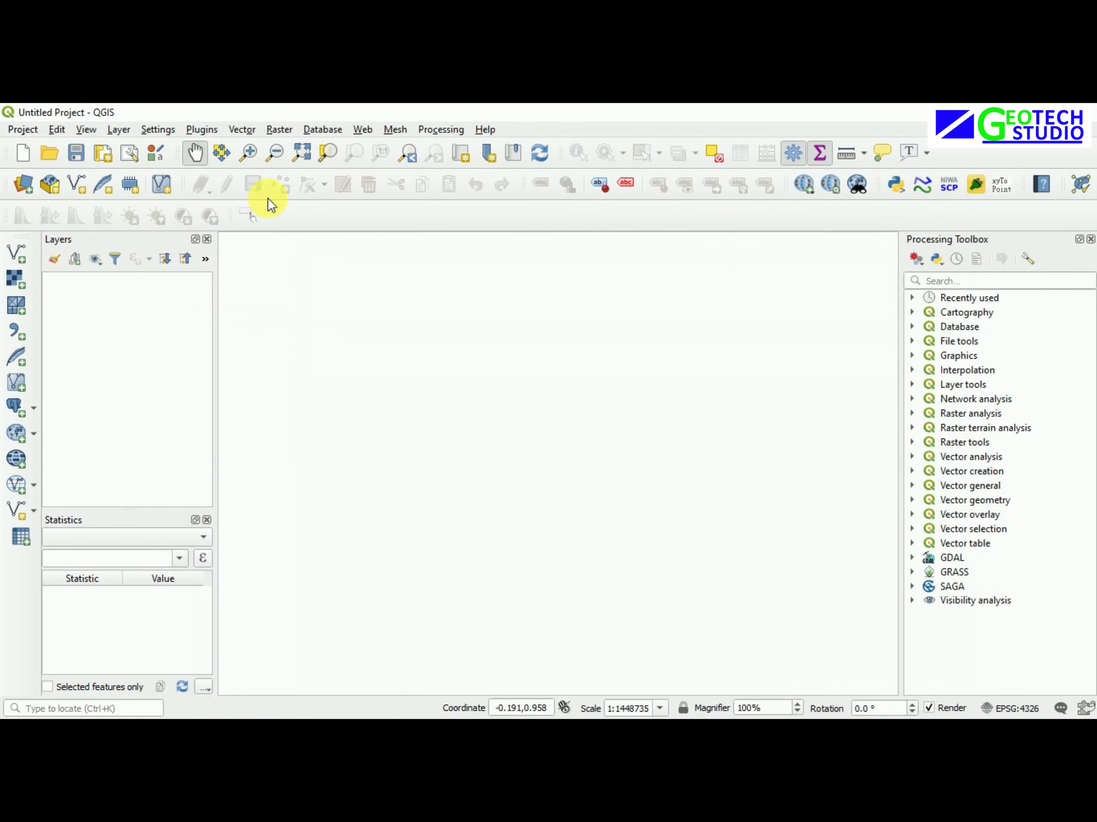
click(117, 131)
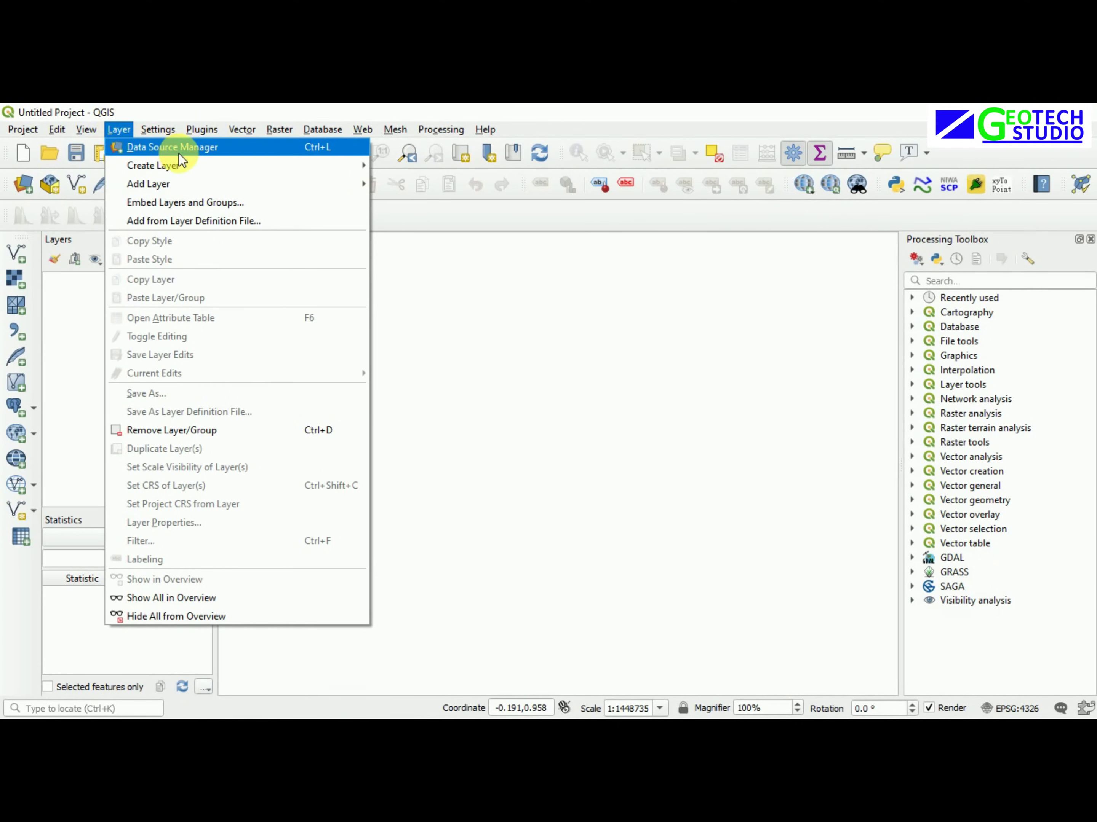
mouse_move(310, 192)
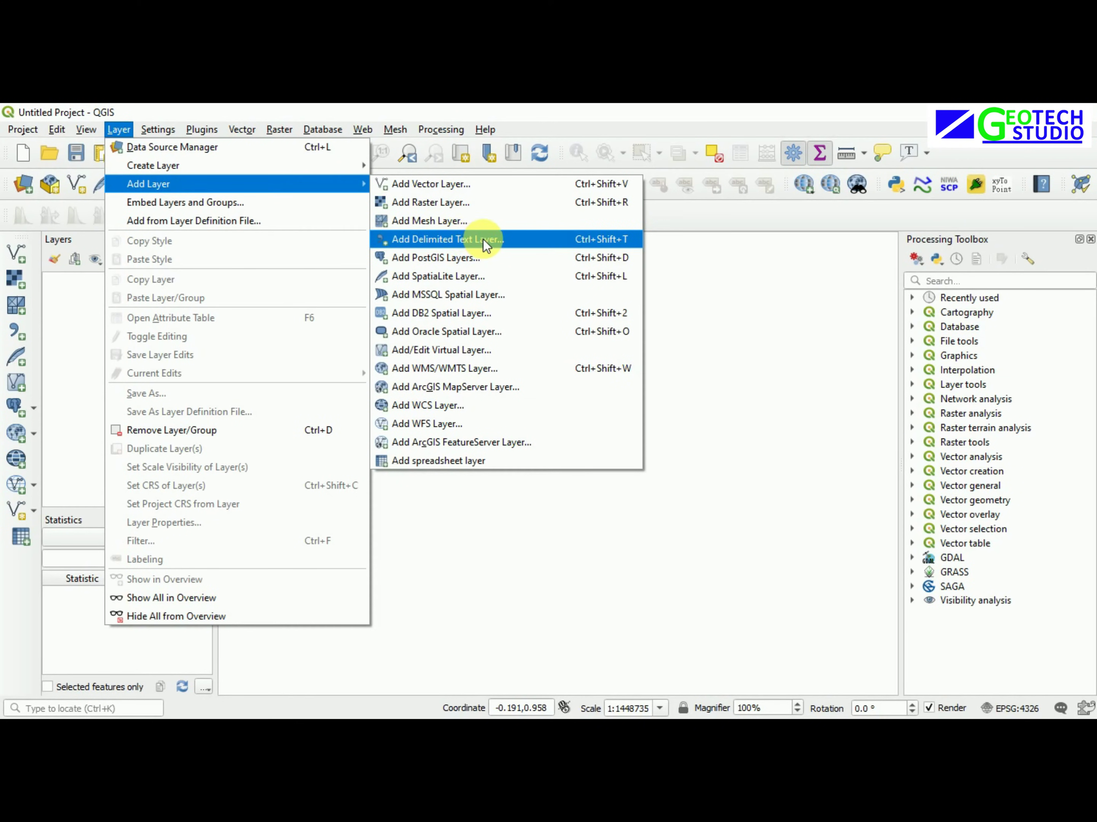
click(699, 340)
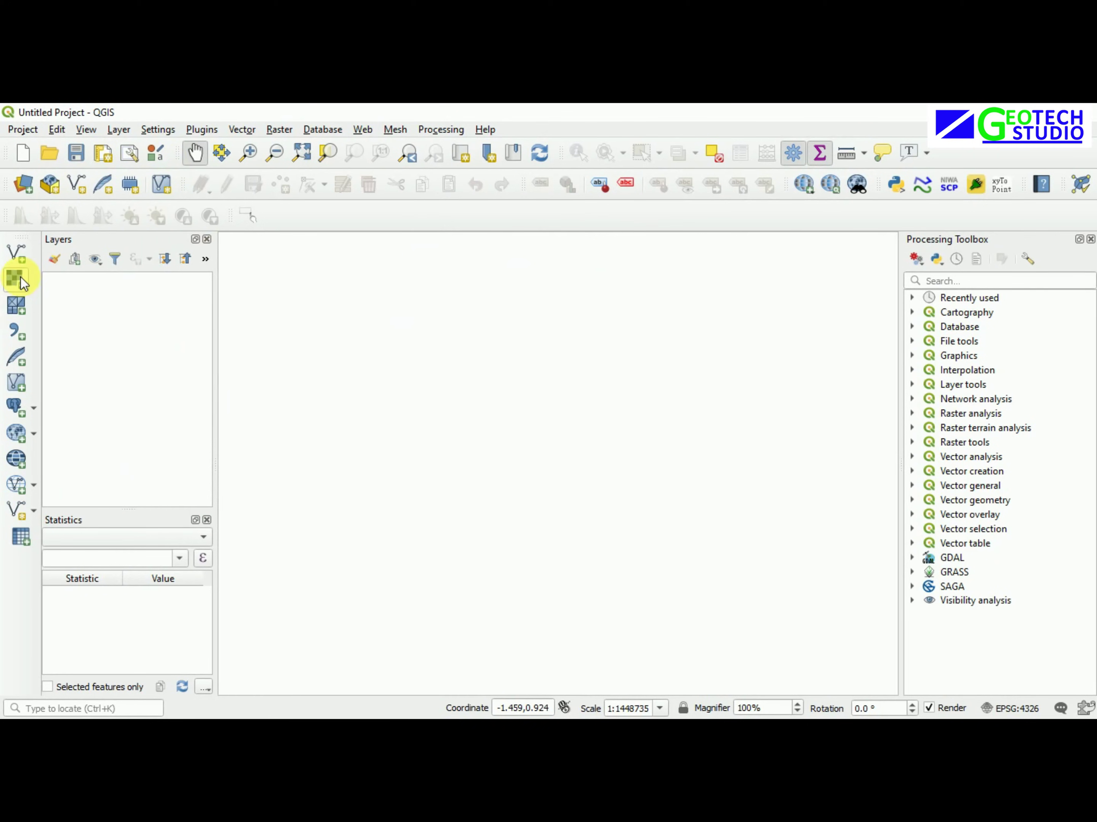
Choose Wardmap.jpg from the Digitization in QGIS folder on the Desktop as the source file for a raster layer
click(16, 287)
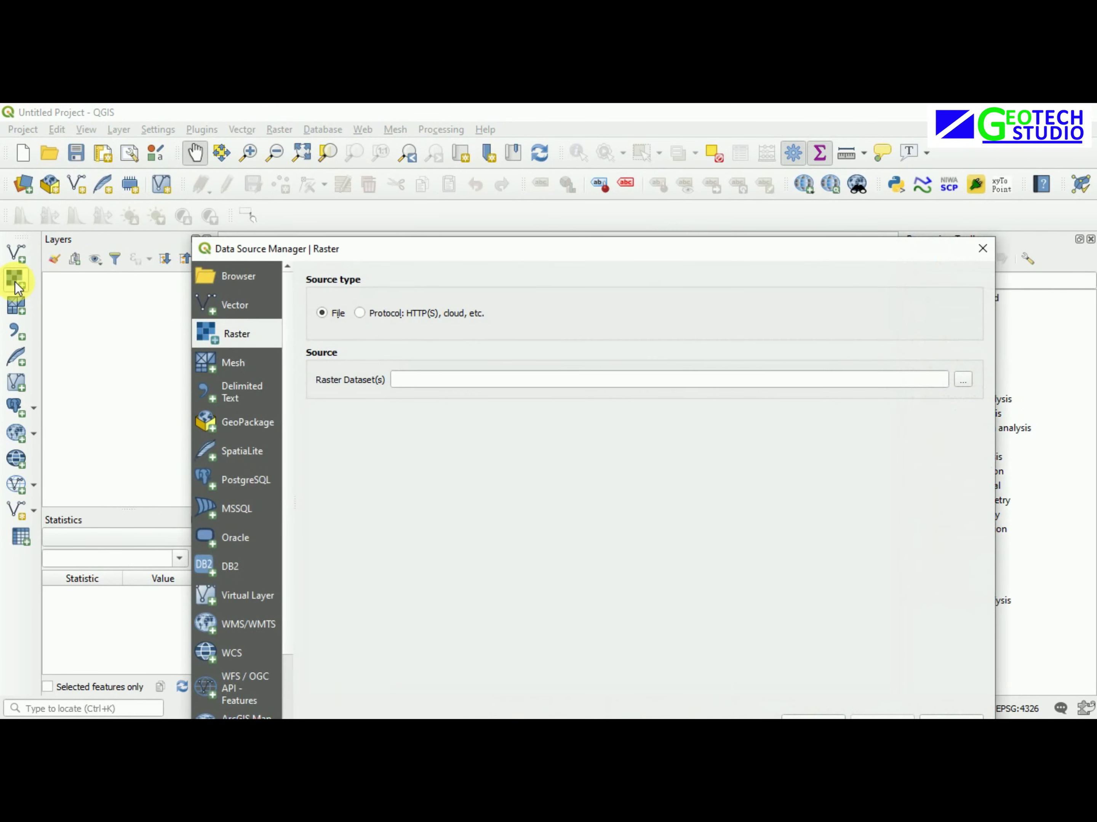
click(962, 380)
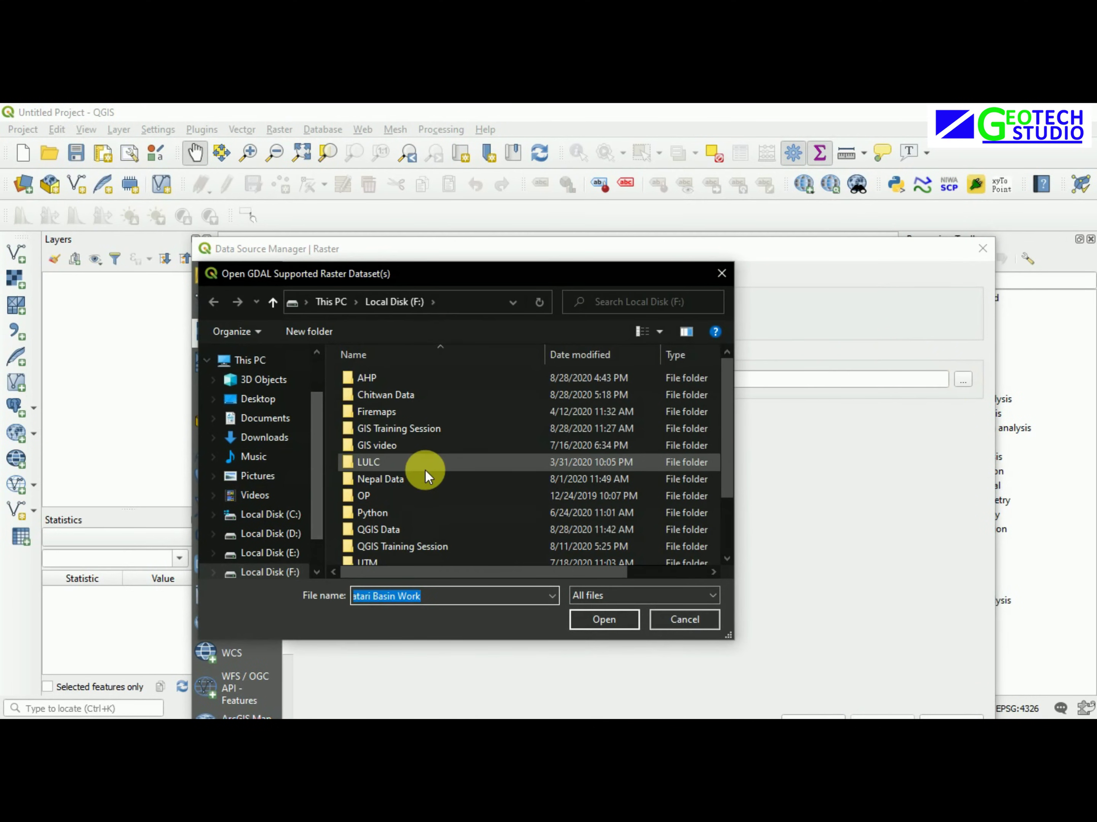
scroll(428, 473, down, 2)
scroll(425, 480, up, 1)
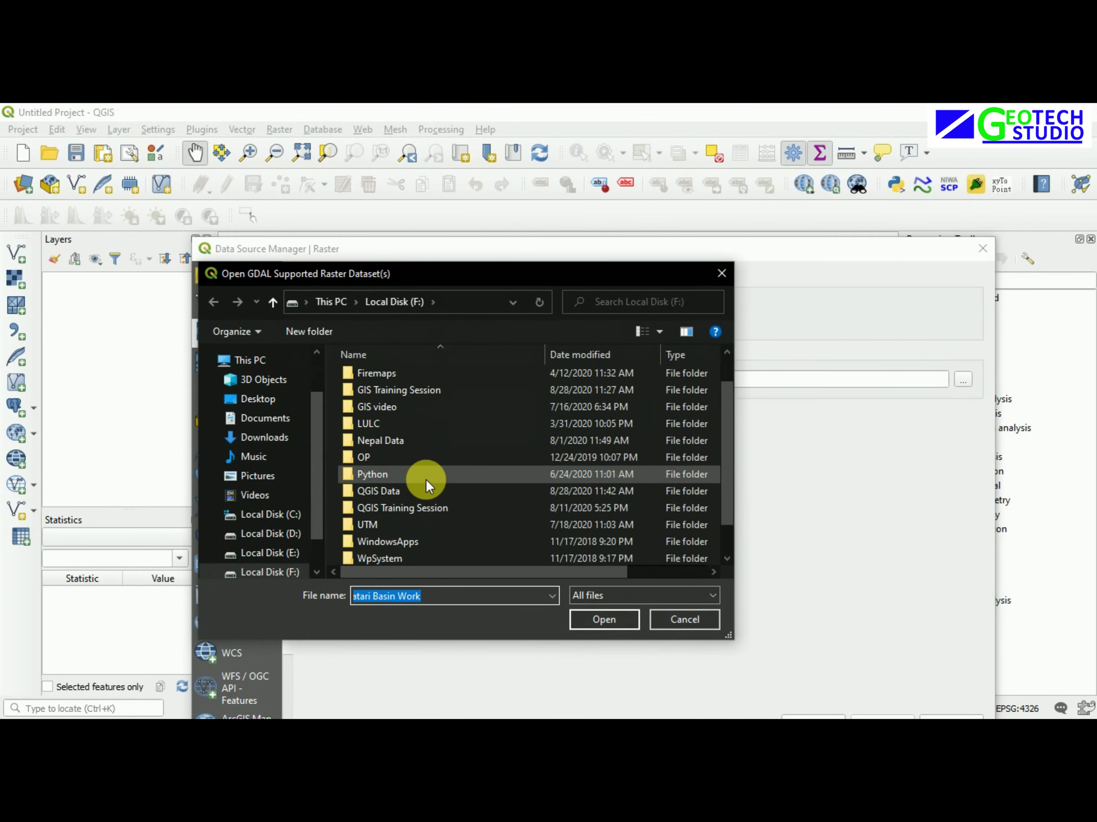
scroll(463, 416, down, 2)
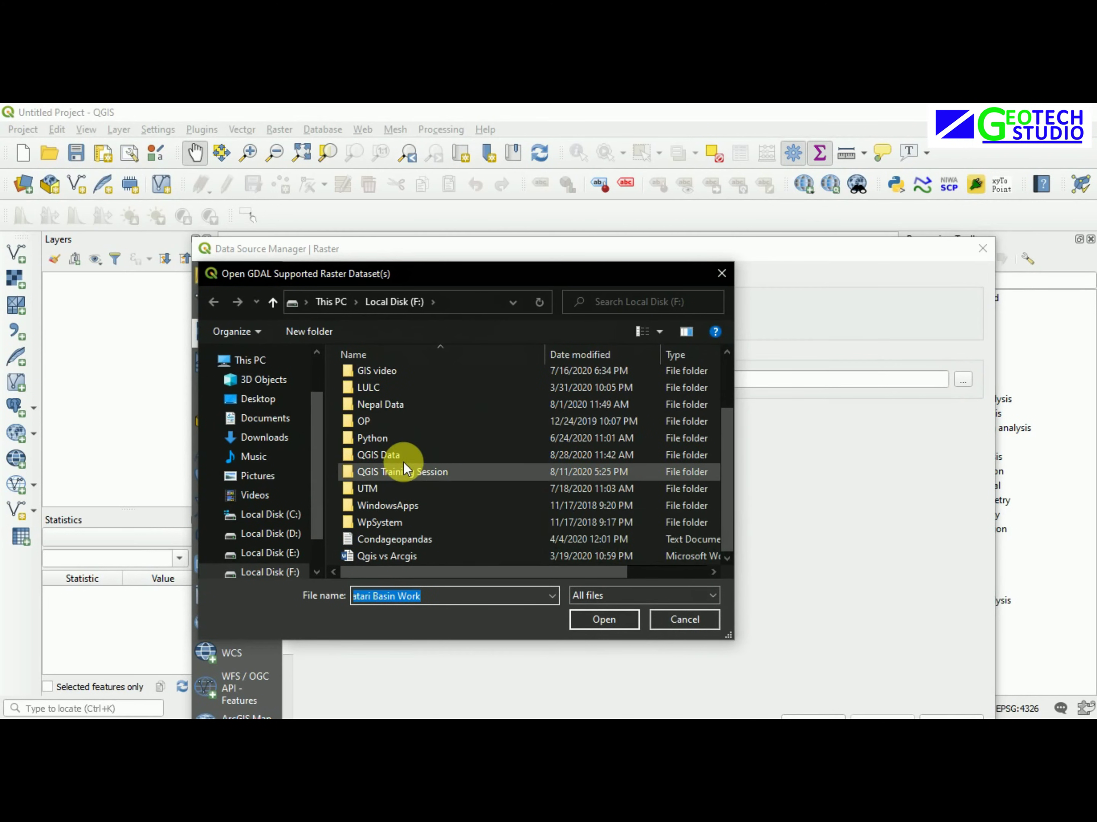
scroll(474, 432, up, 2)
scroll(398, 448, up, 1)
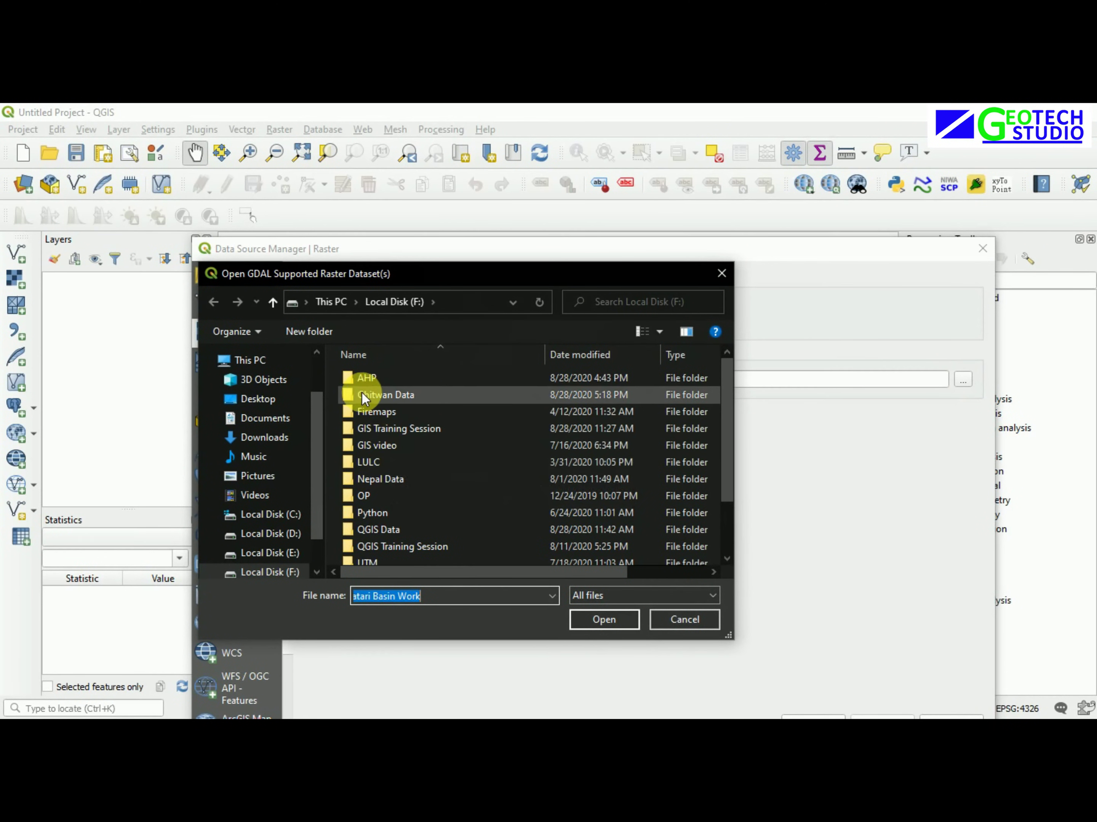
click(258, 397)
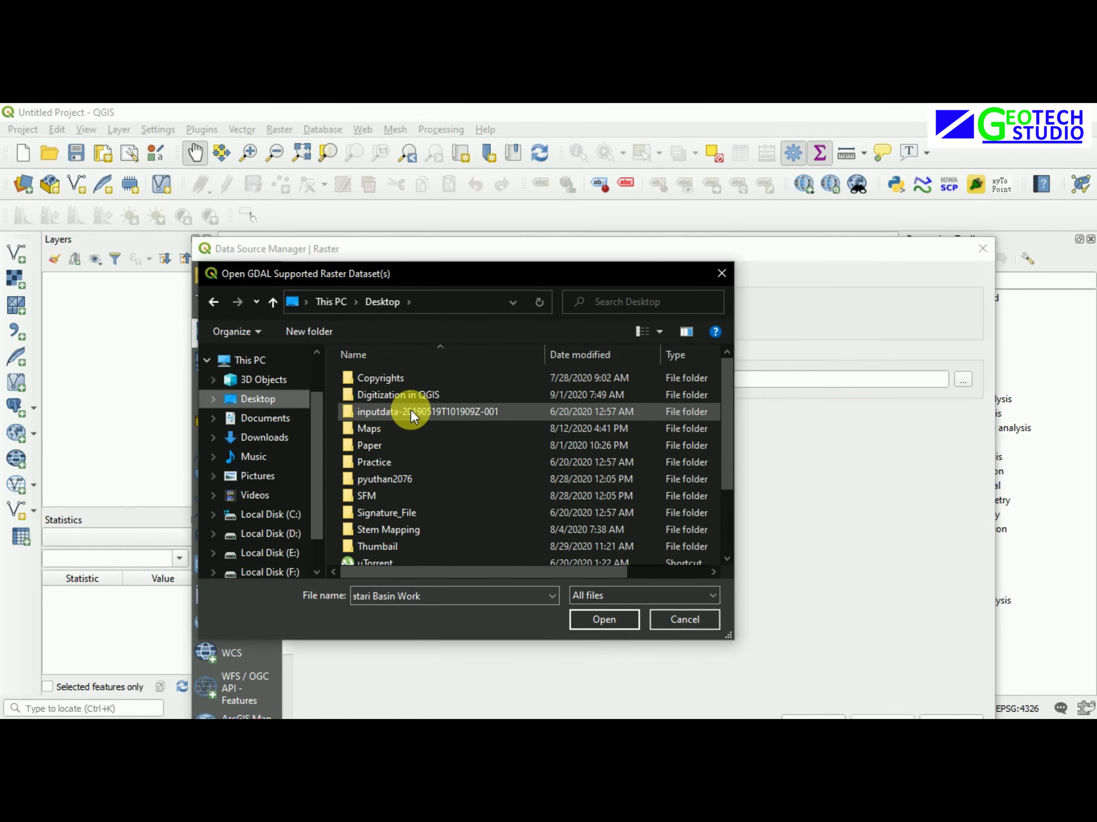
double_click(414, 397)
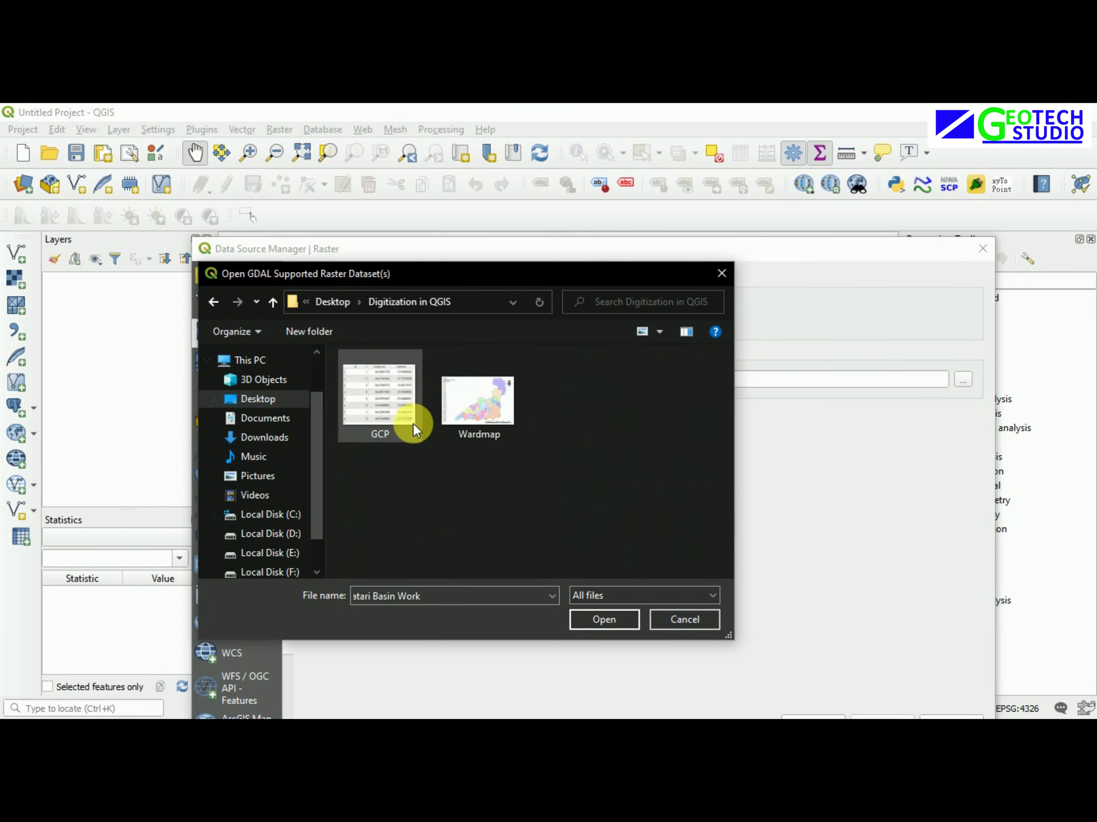
click(471, 413)
click(577, 617)
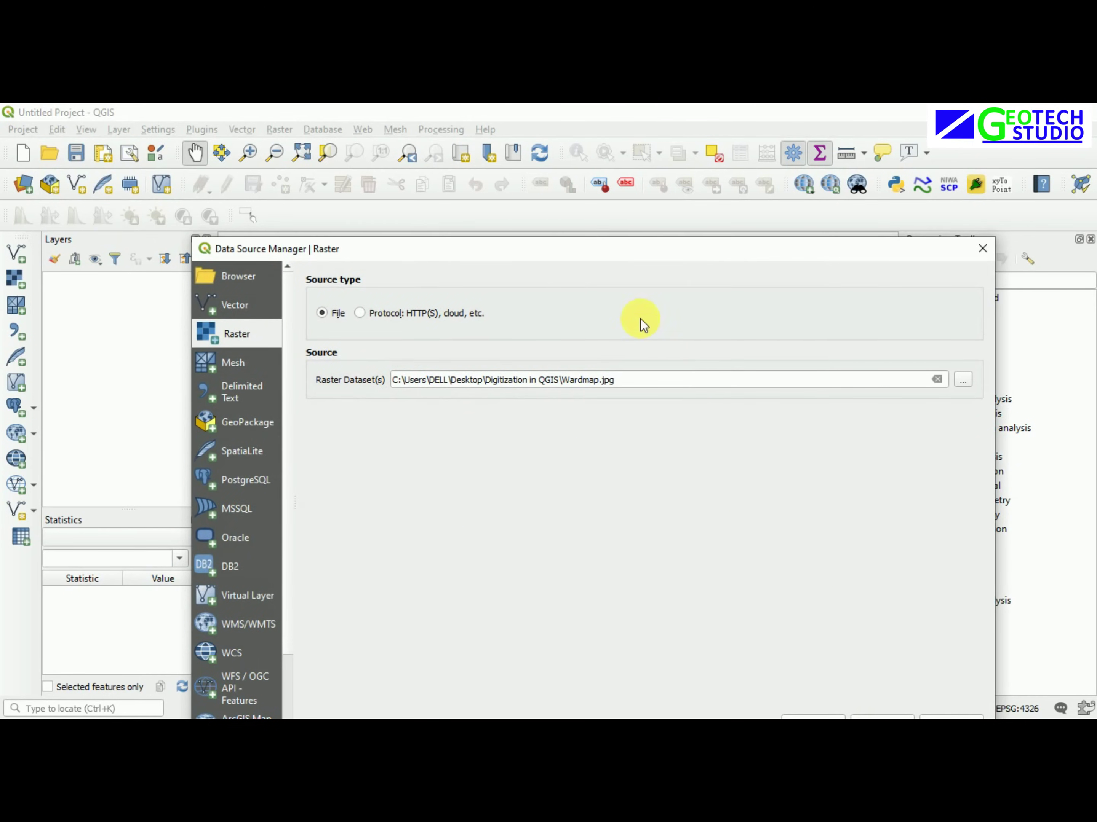
Add the chosen ward map raster to the project and close the Data Source Manager
drag(565, 255, 529, 158)
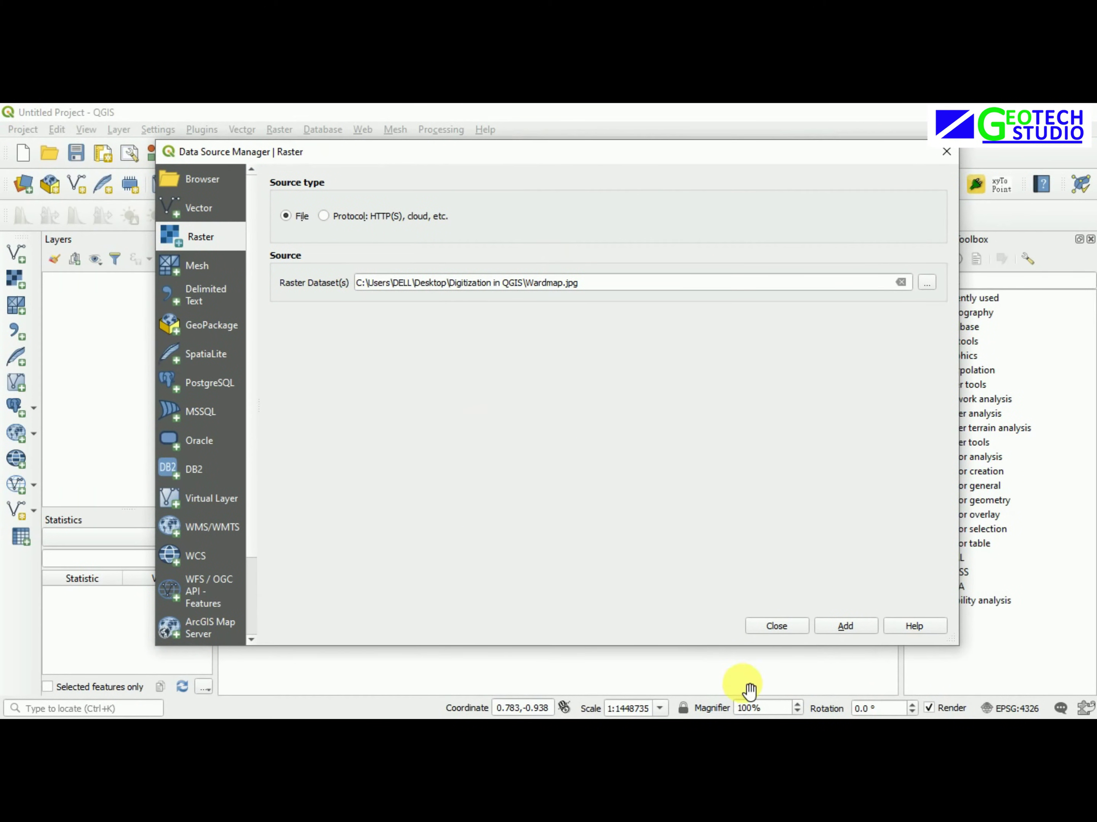
click(834, 623)
click(784, 626)
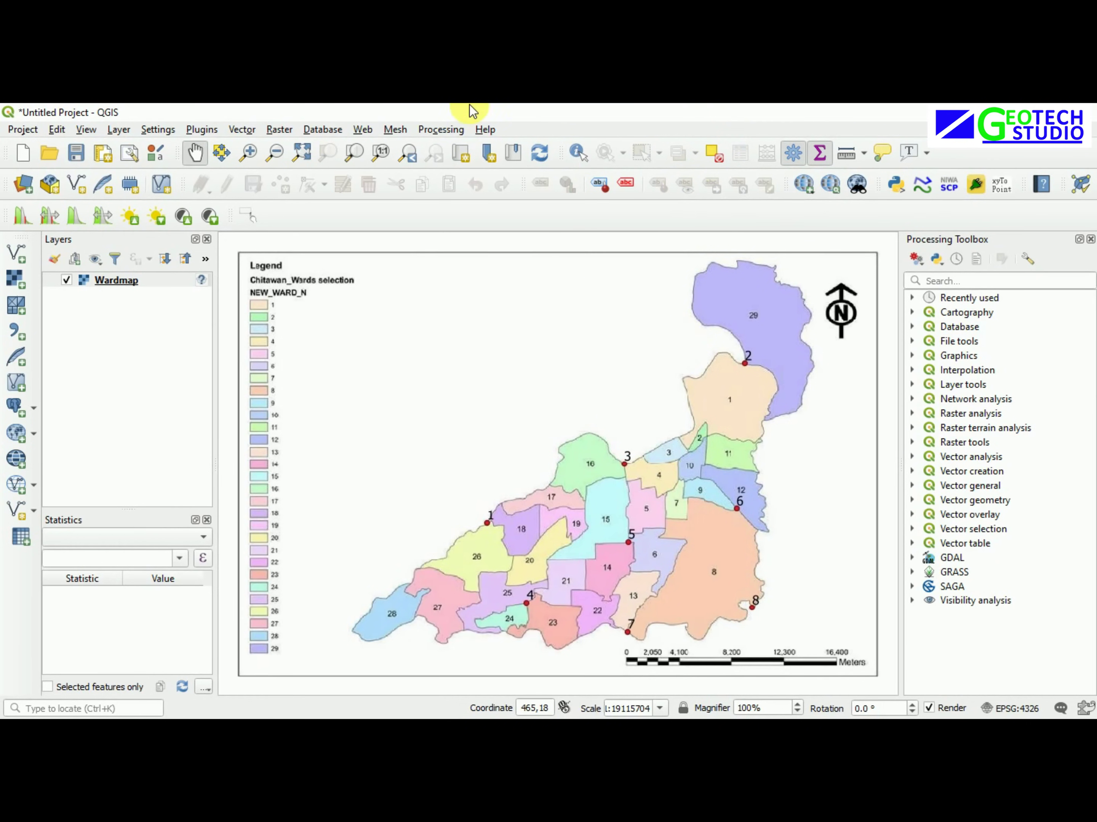
click(276, 129)
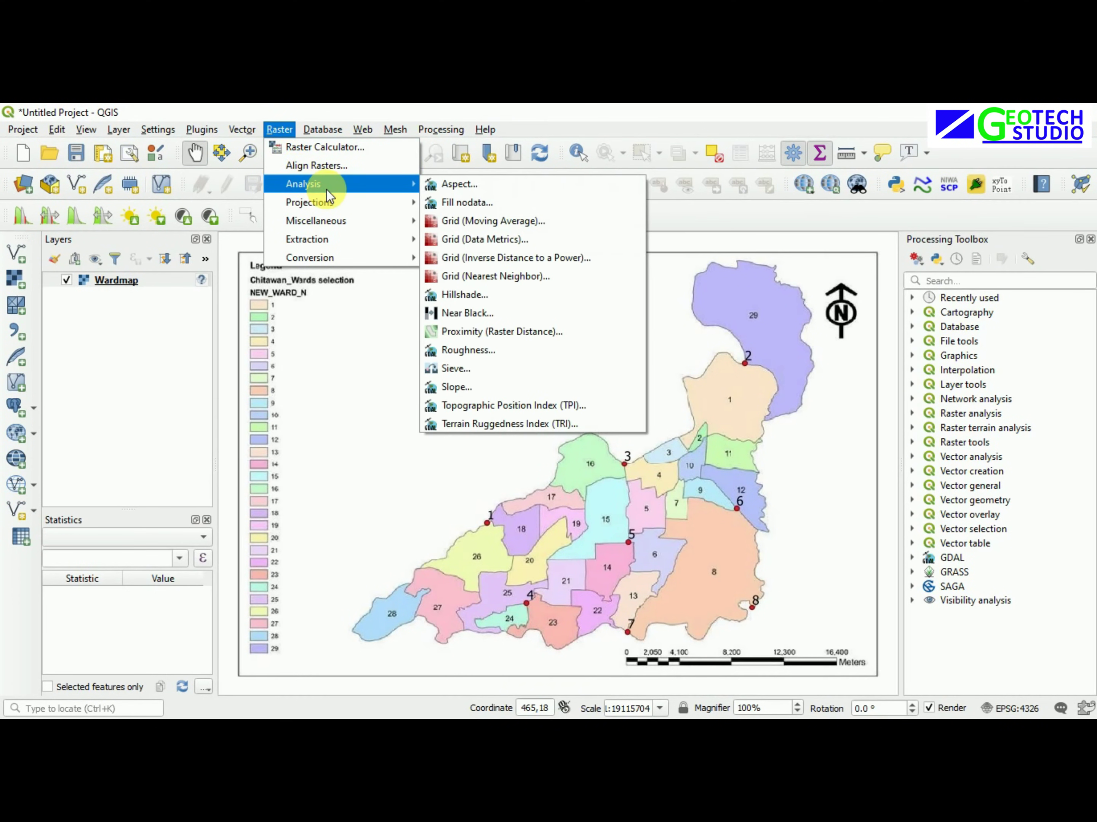
mouse_move(331, 203)
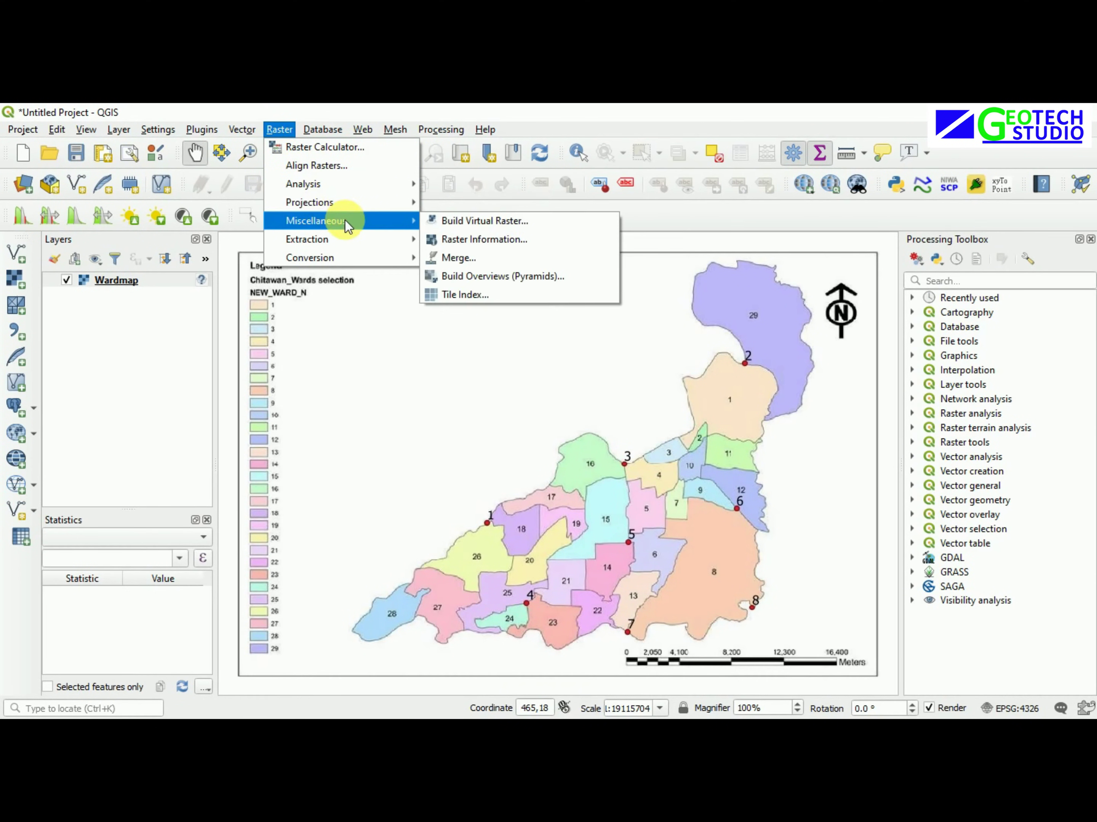
mouse_move(357, 239)
mouse_move(235, 139)
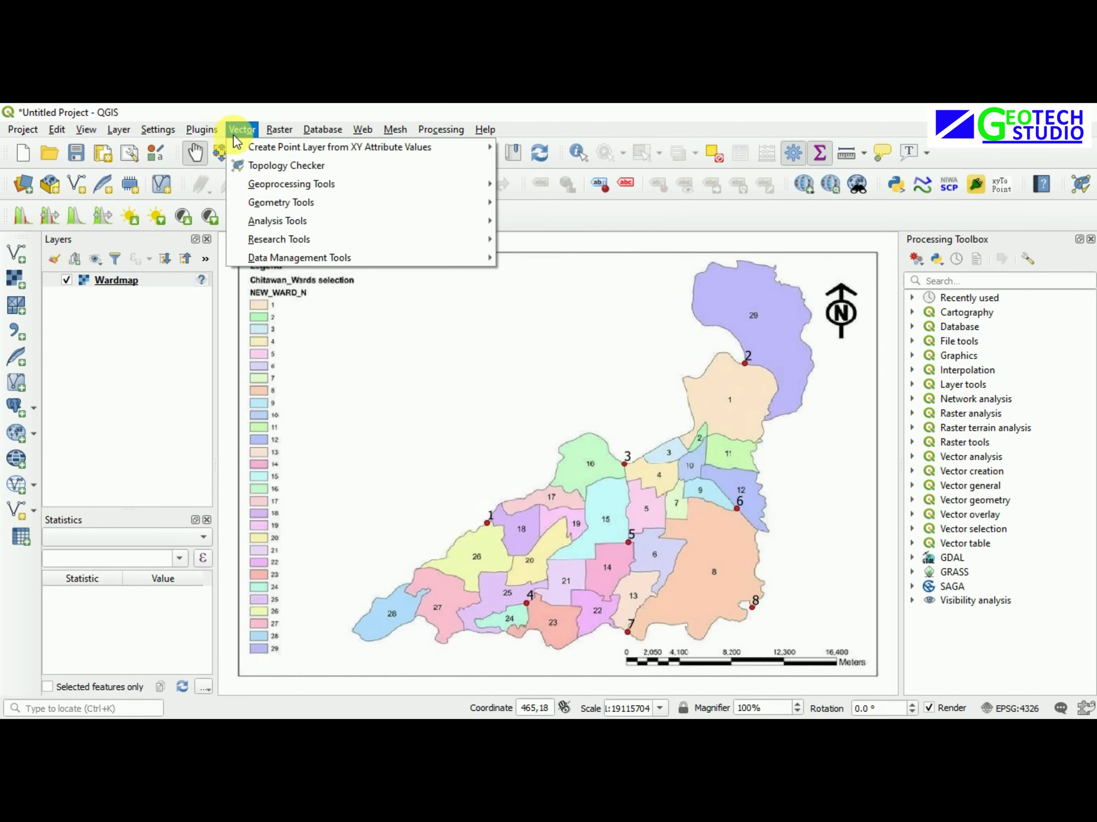
Search the list of all plugins, installed and not installed, for "Georefere"
click(199, 129)
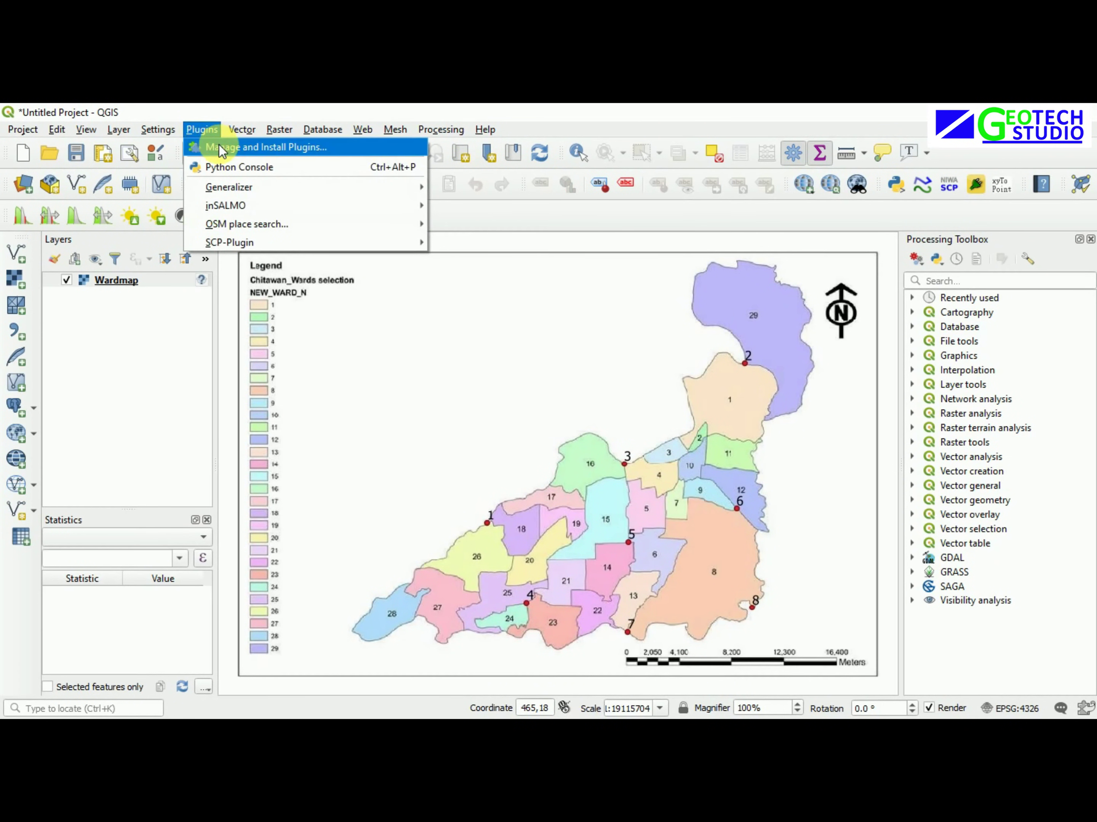
click(220, 146)
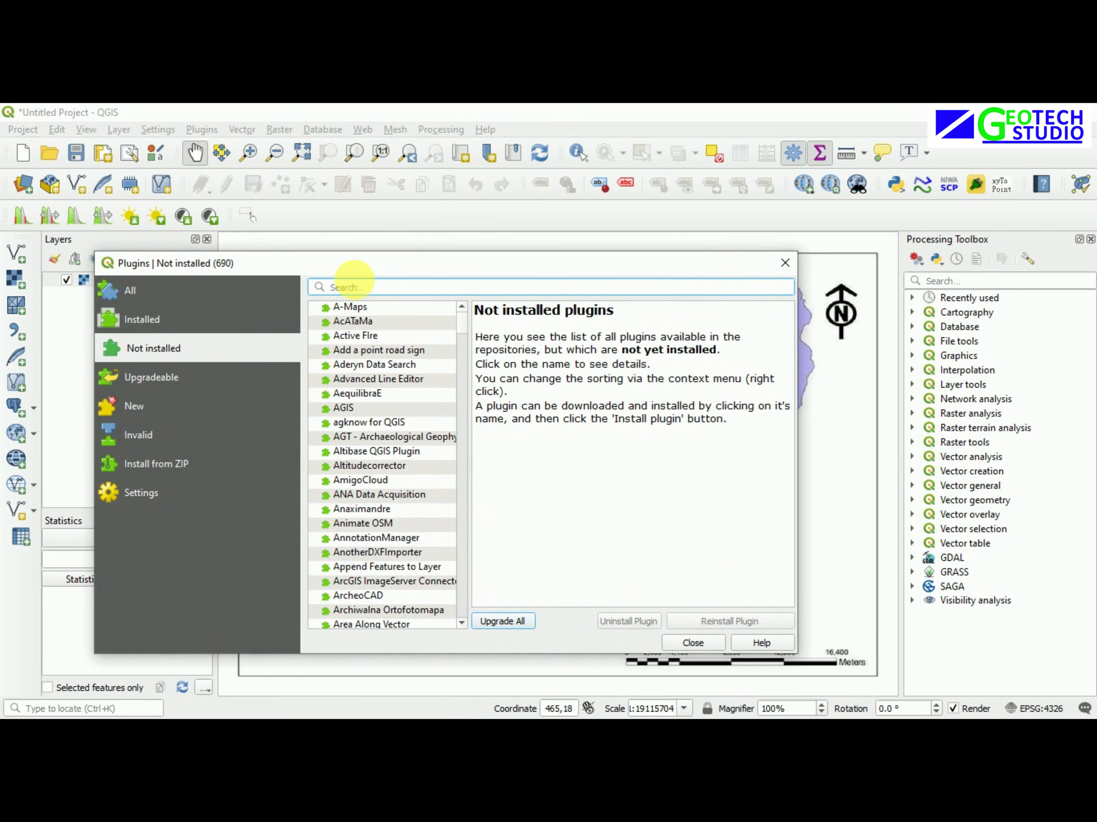
text(Geore)
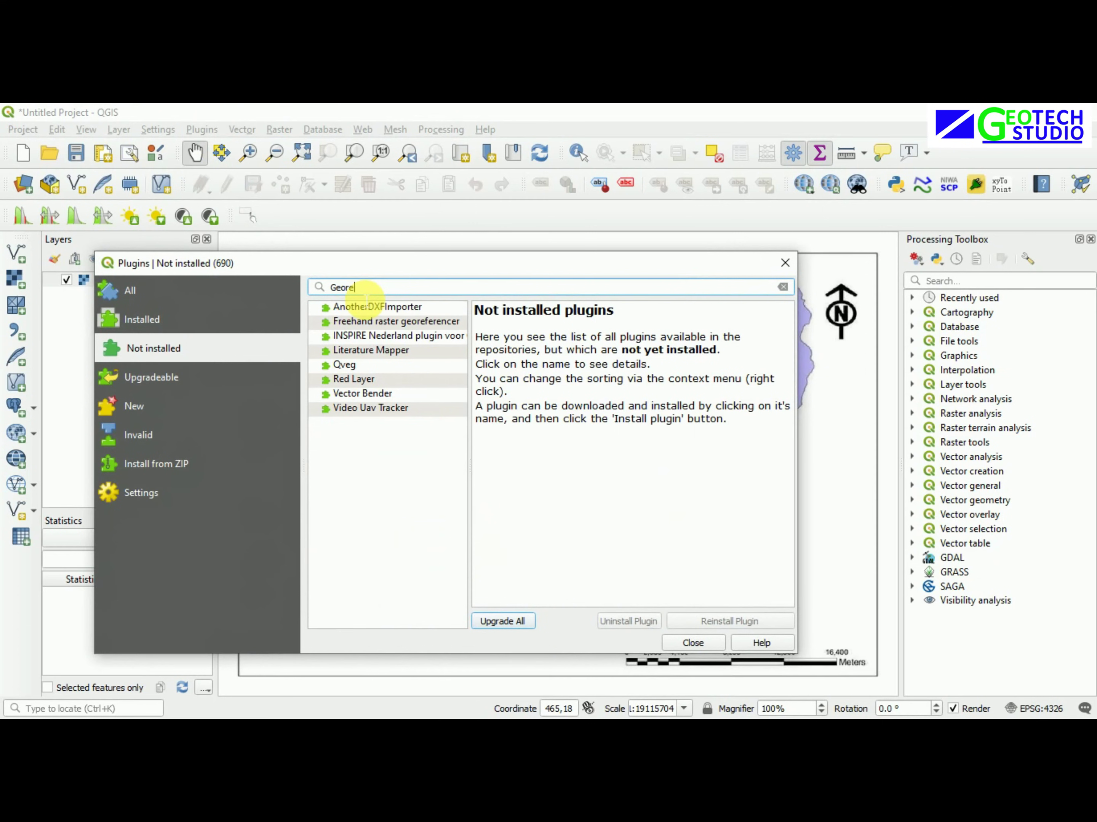
text(f)
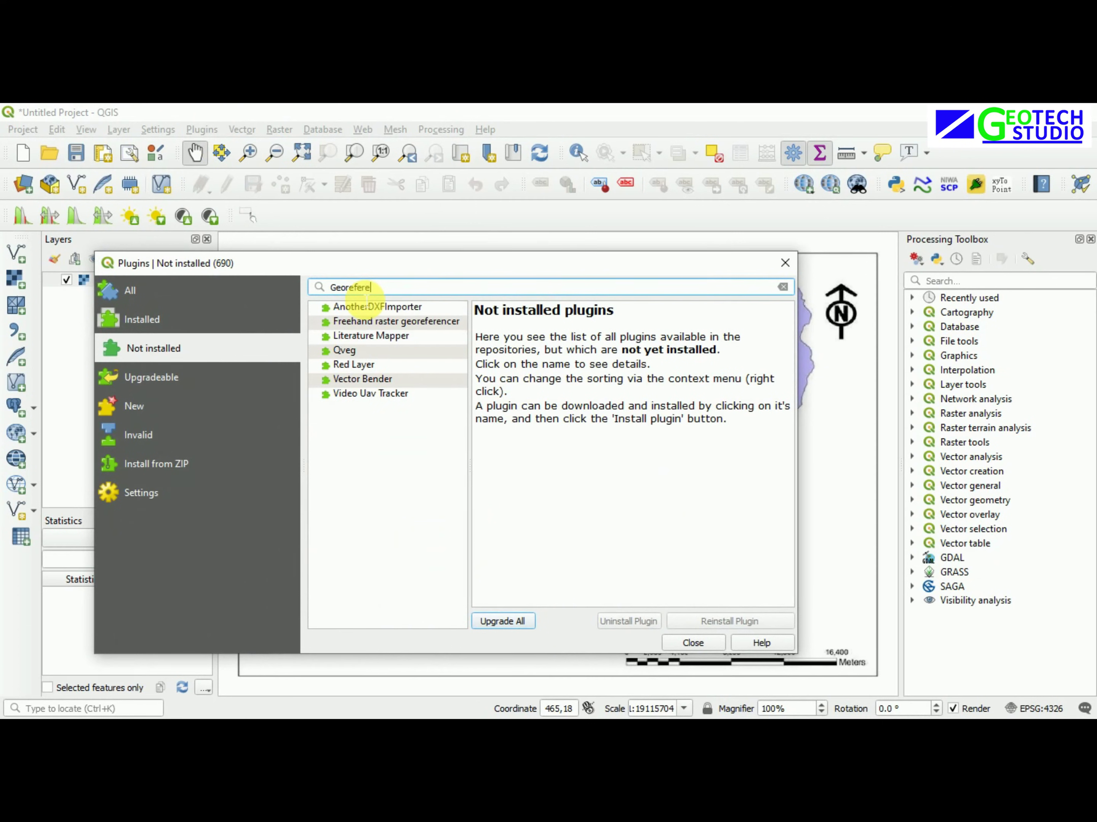
text(ere)
click(167, 290)
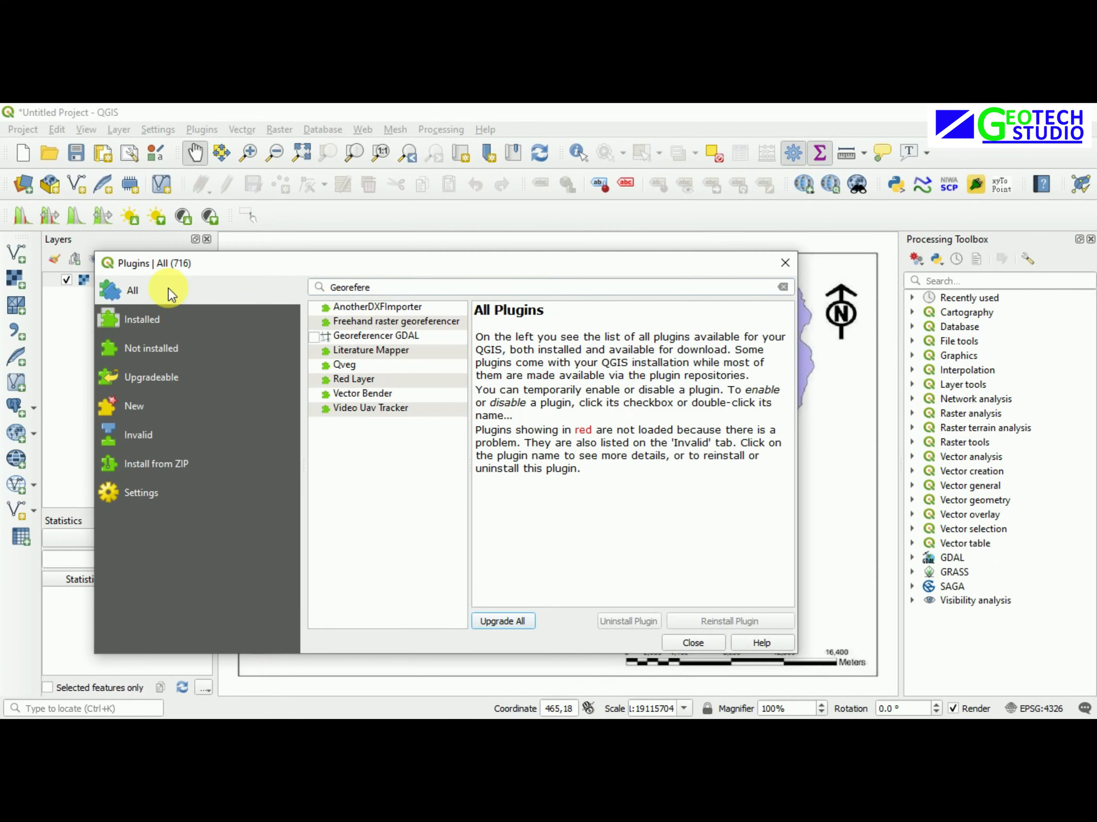
Enable the Georeferencer GDAL plugin and close the plugin manager
click(313, 337)
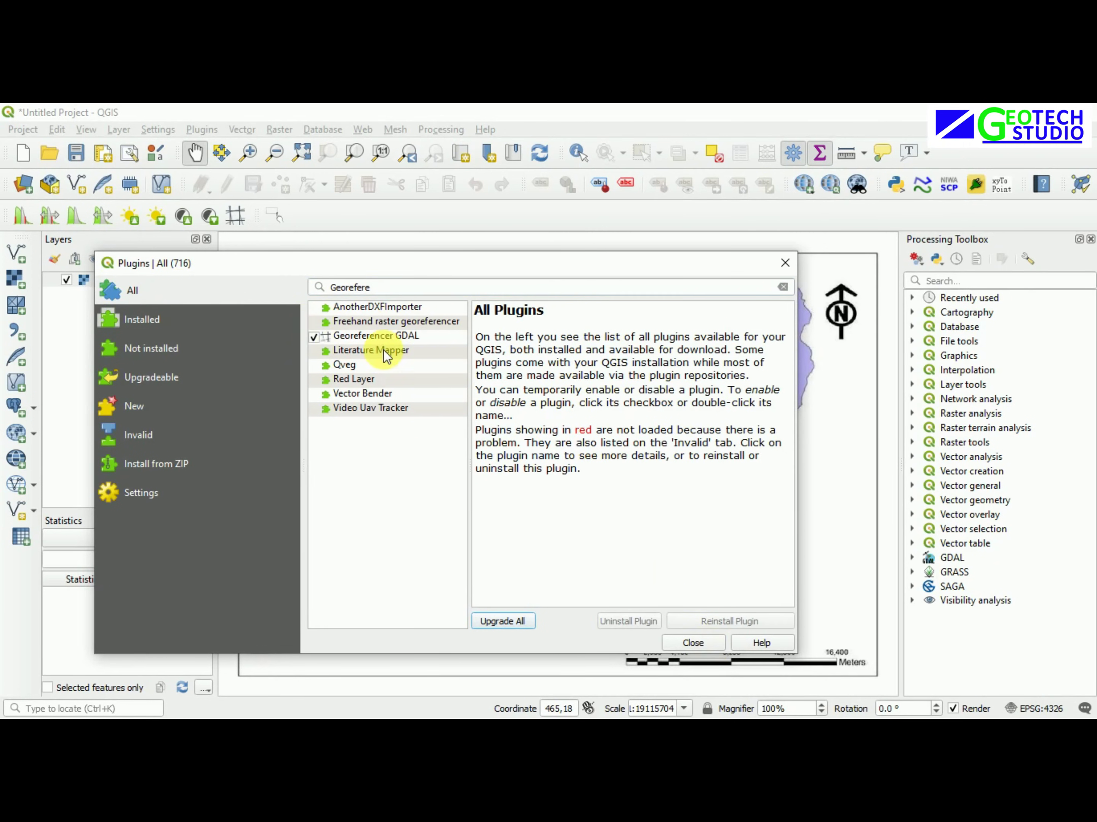
click(371, 334)
click(313, 337)
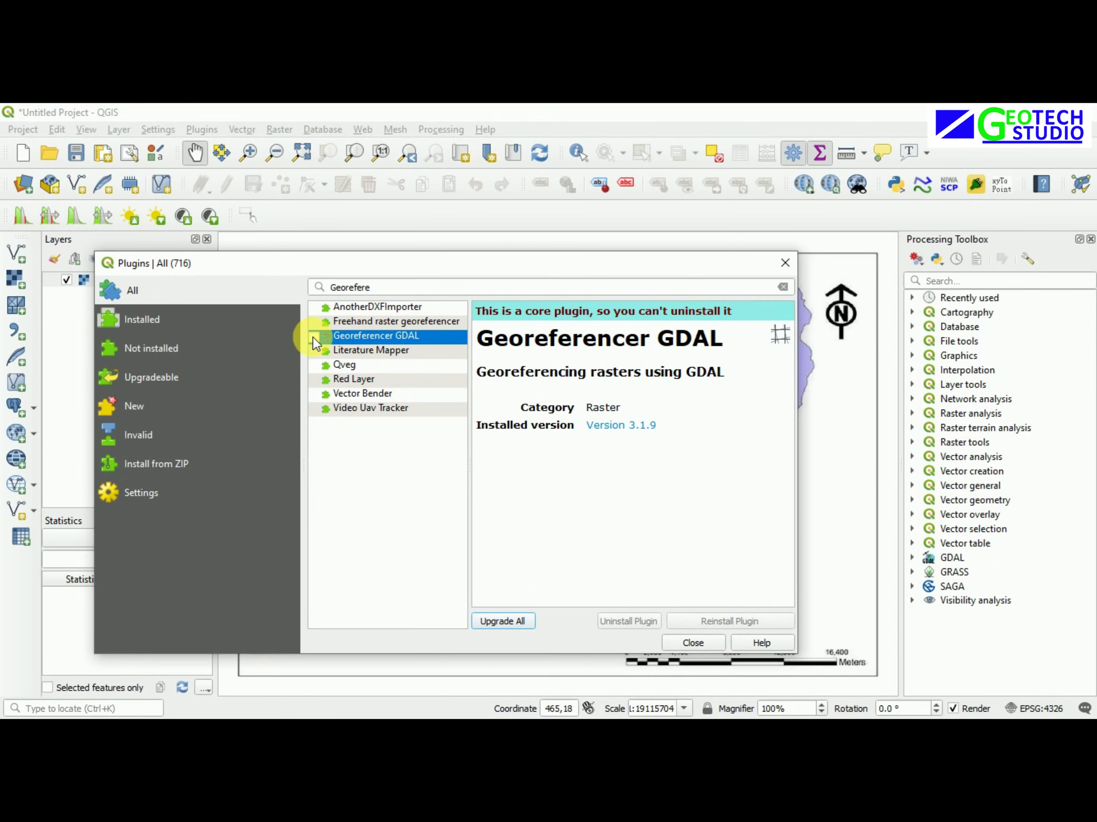
click(312, 337)
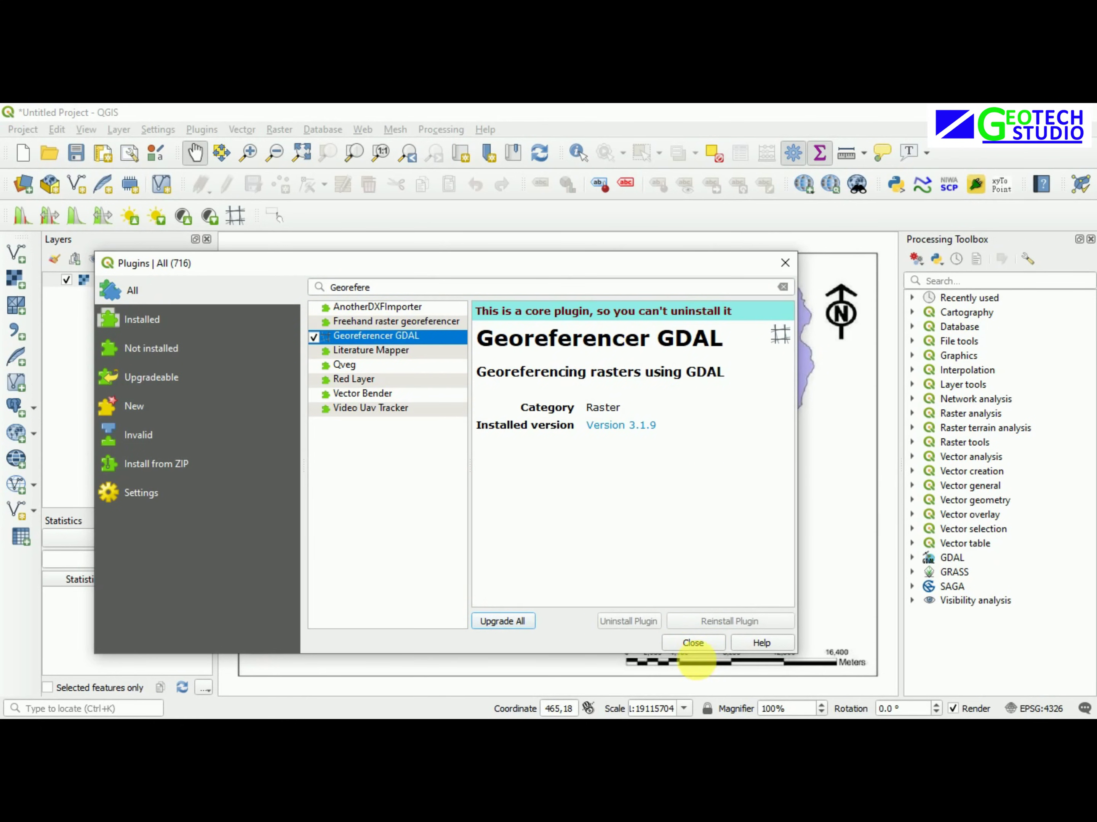
click(715, 646)
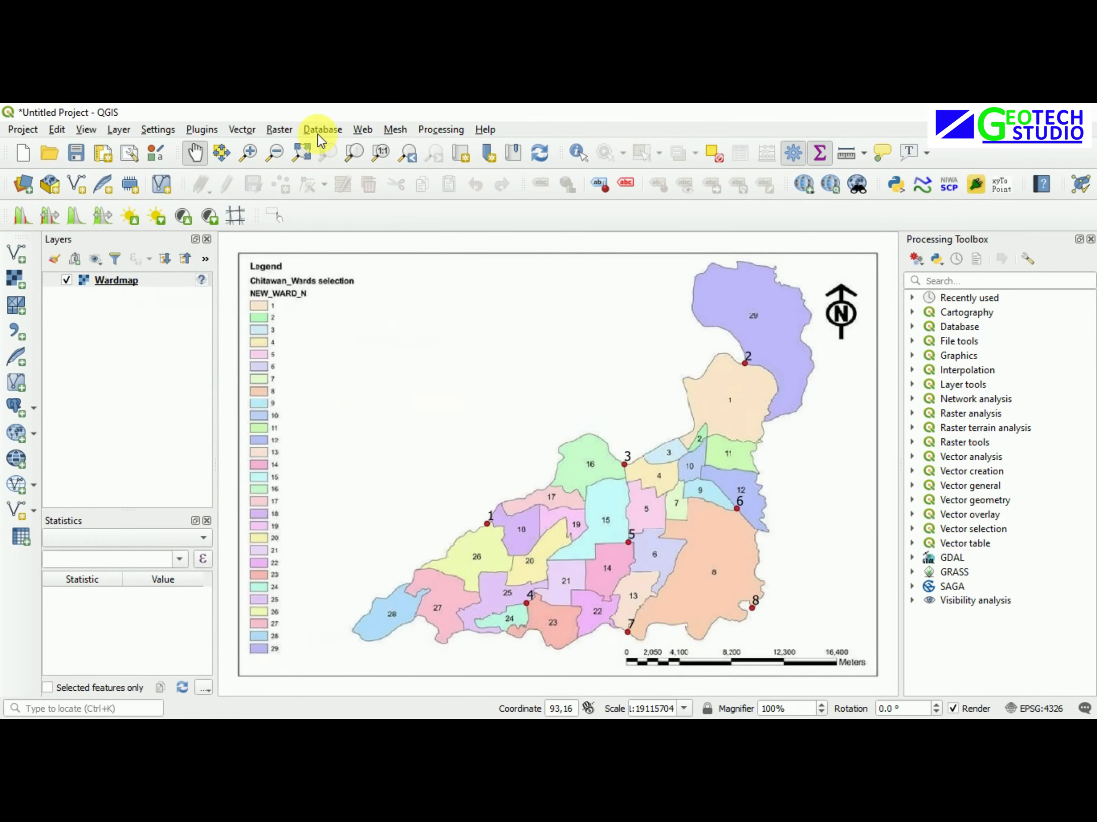
Start the Georeferencer and load the Wardmap raster from the Digitization in QGIS folder on the Desktop
click(276, 132)
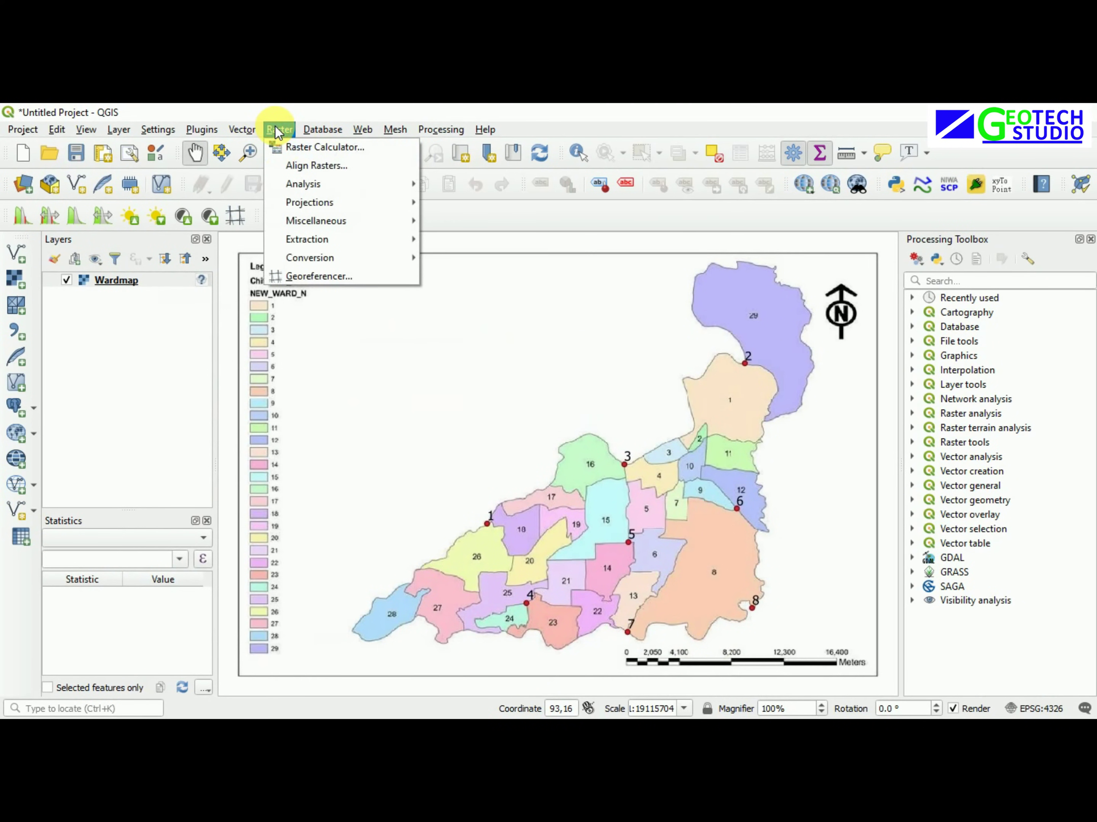
click(289, 276)
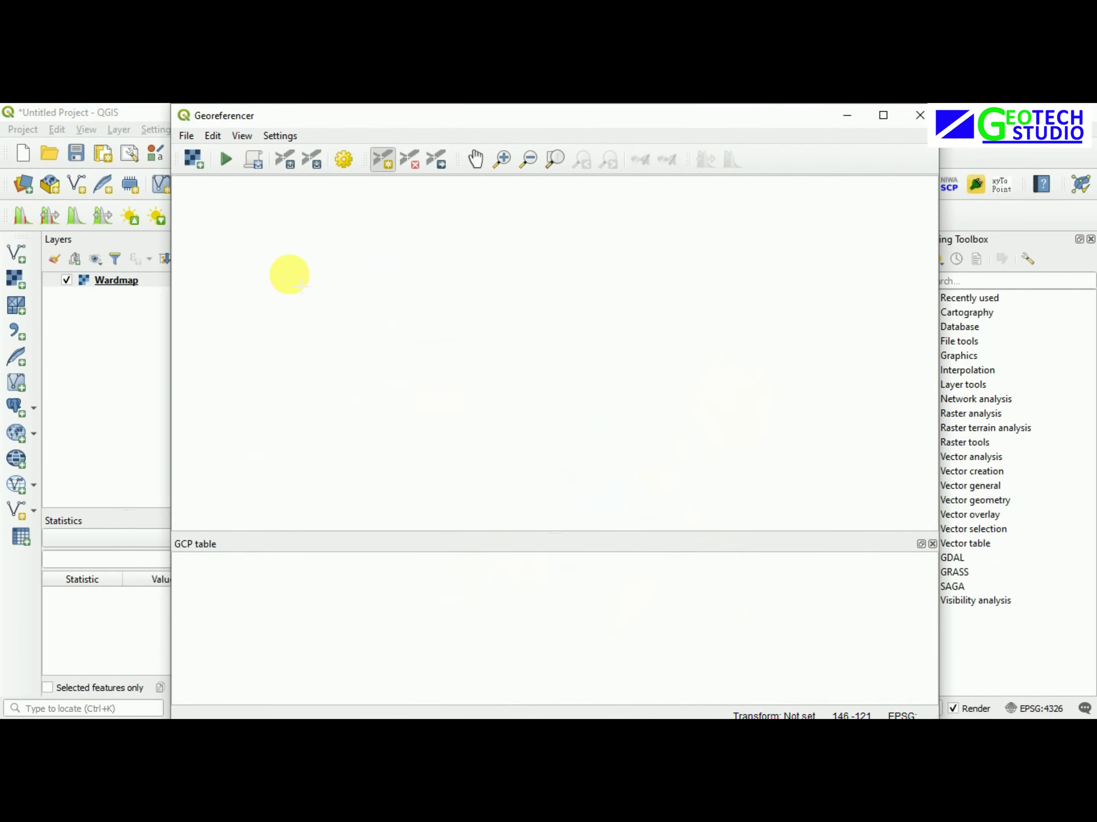
click(193, 160)
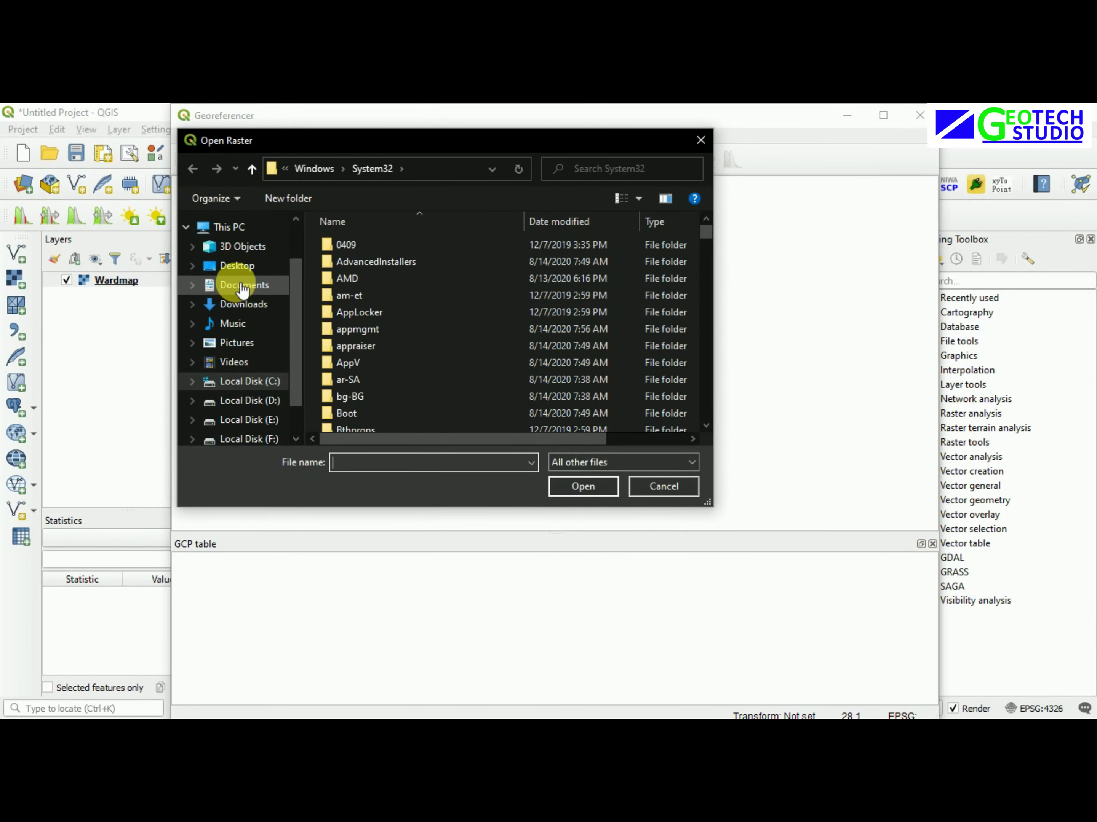
click(235, 268)
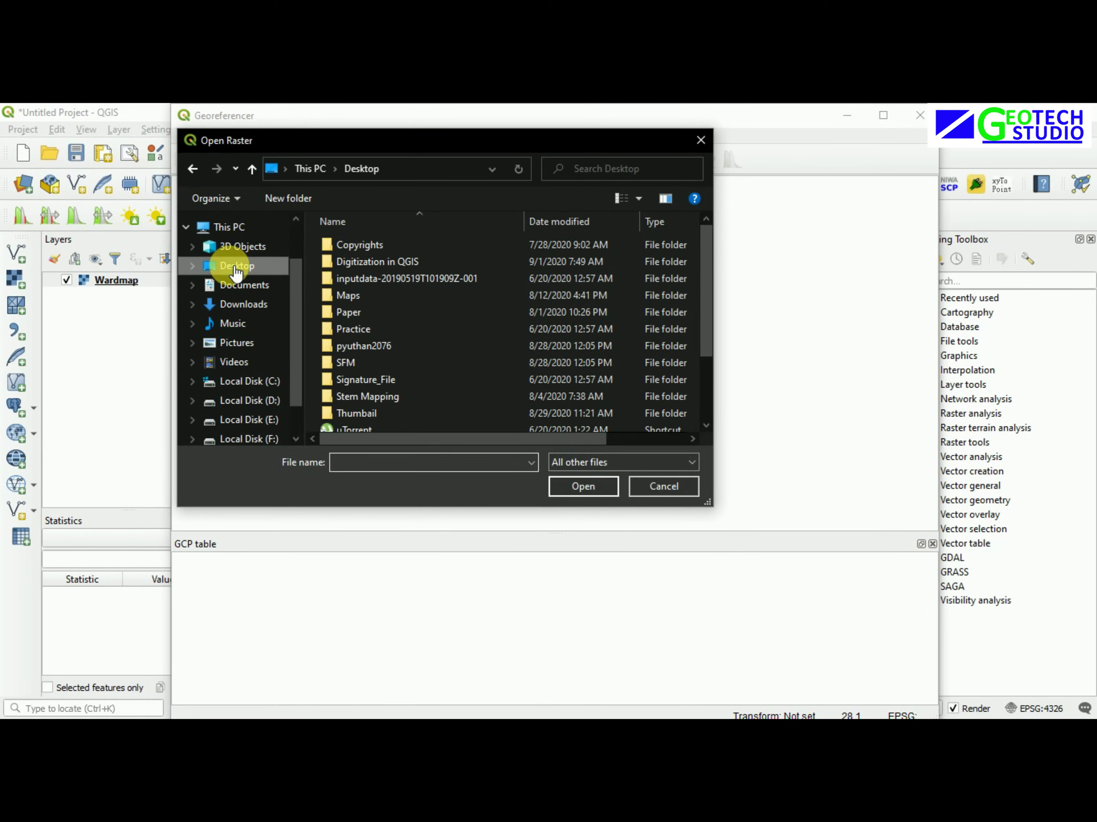
double_click(398, 267)
click(458, 269)
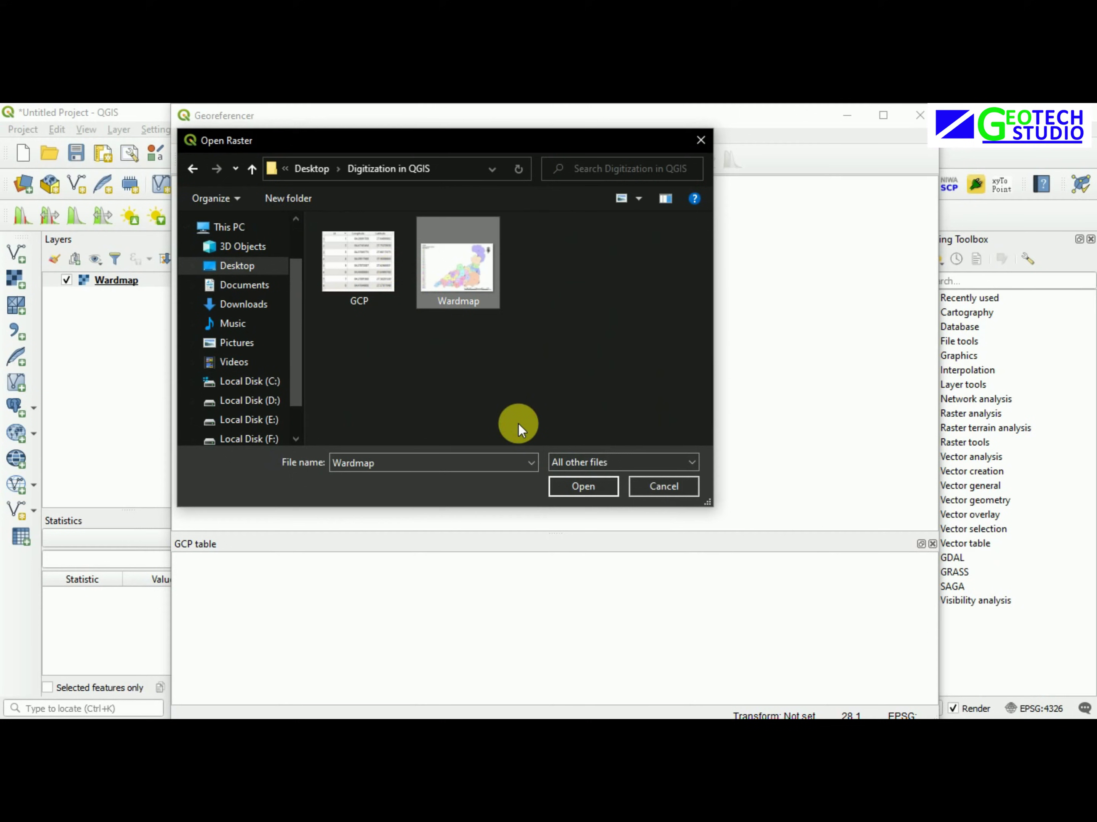
click(581, 486)
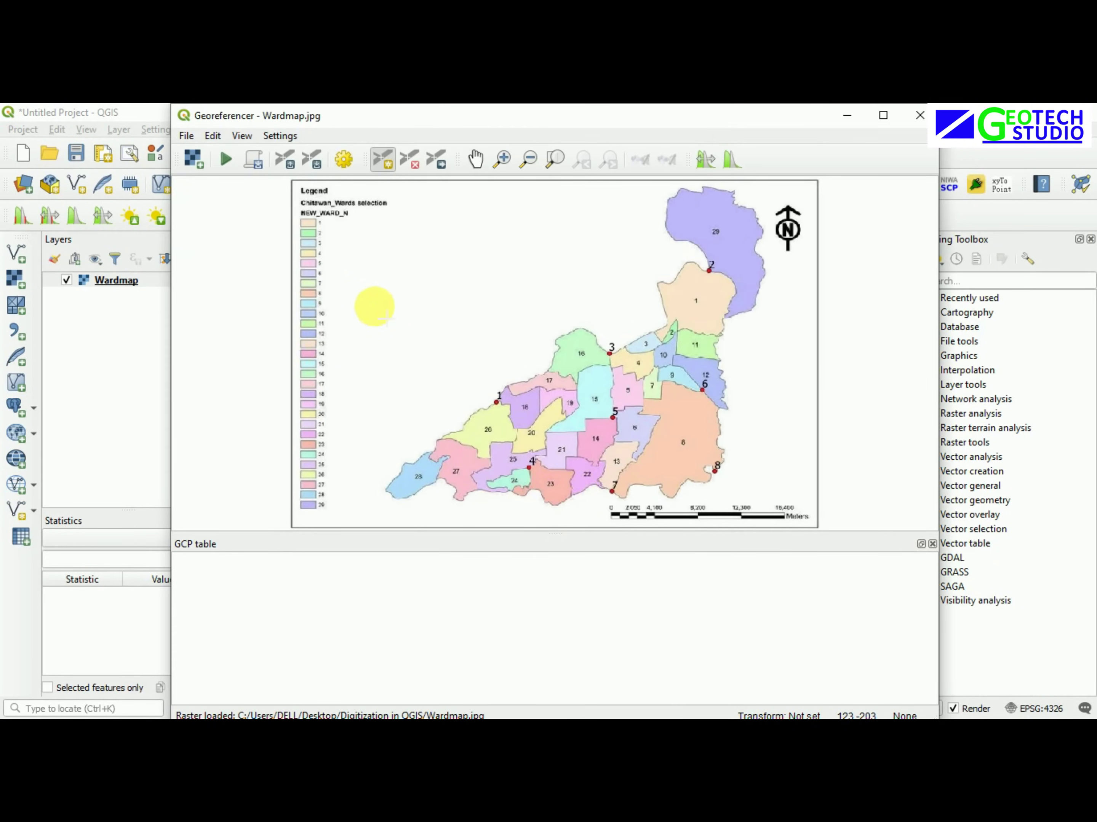
Minimize the Georeferencer, switch to the desktop and open the GCP image from the Digitization in QGIS folder
click(847, 115)
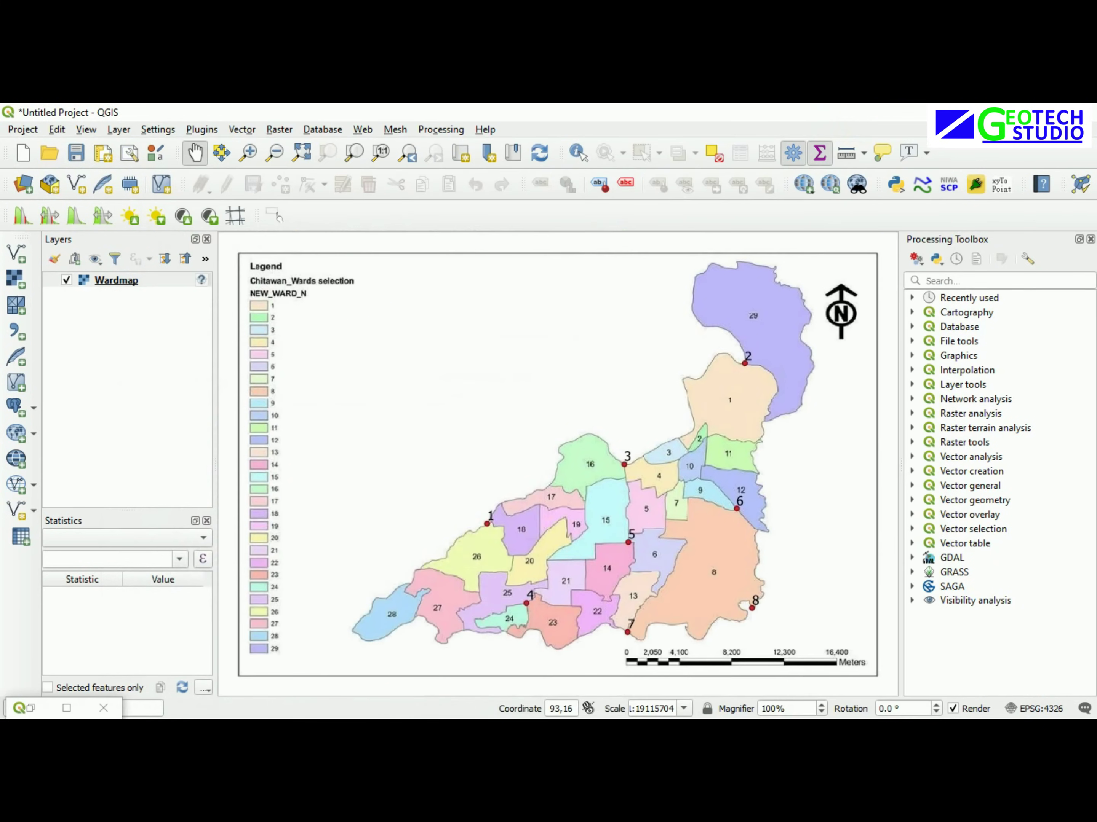
key(super+d)
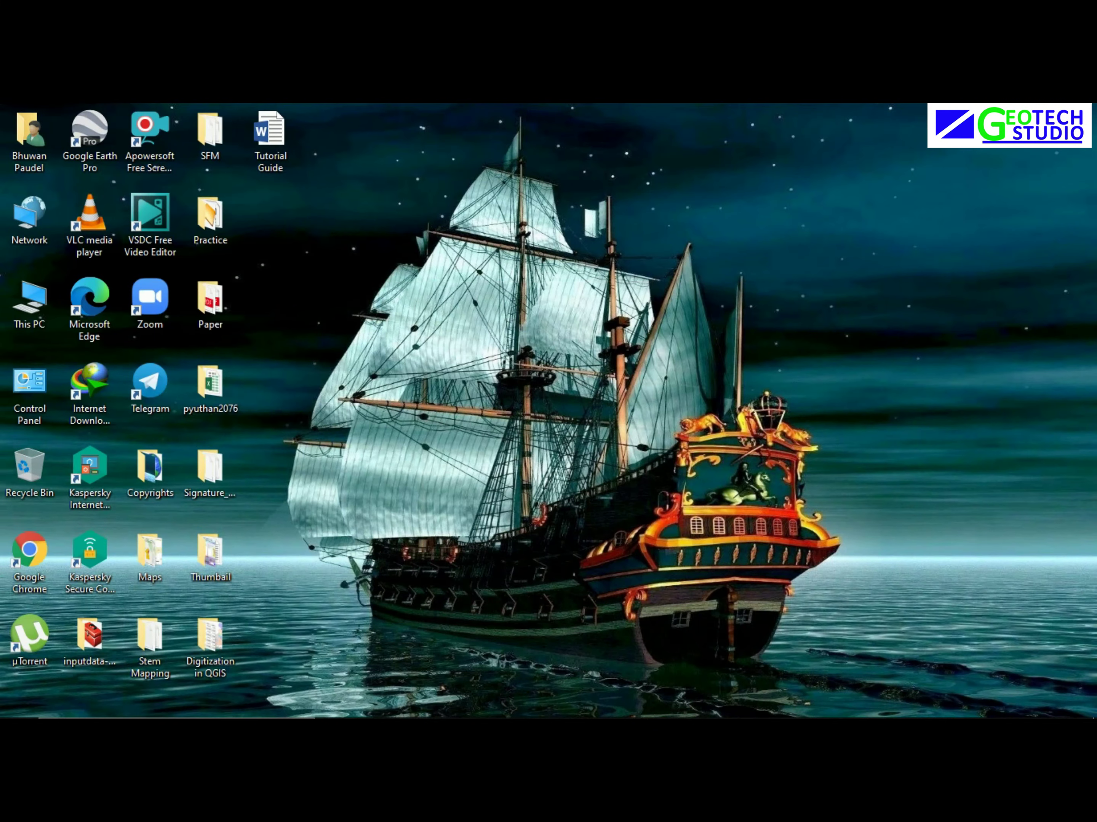
double_click(206, 657)
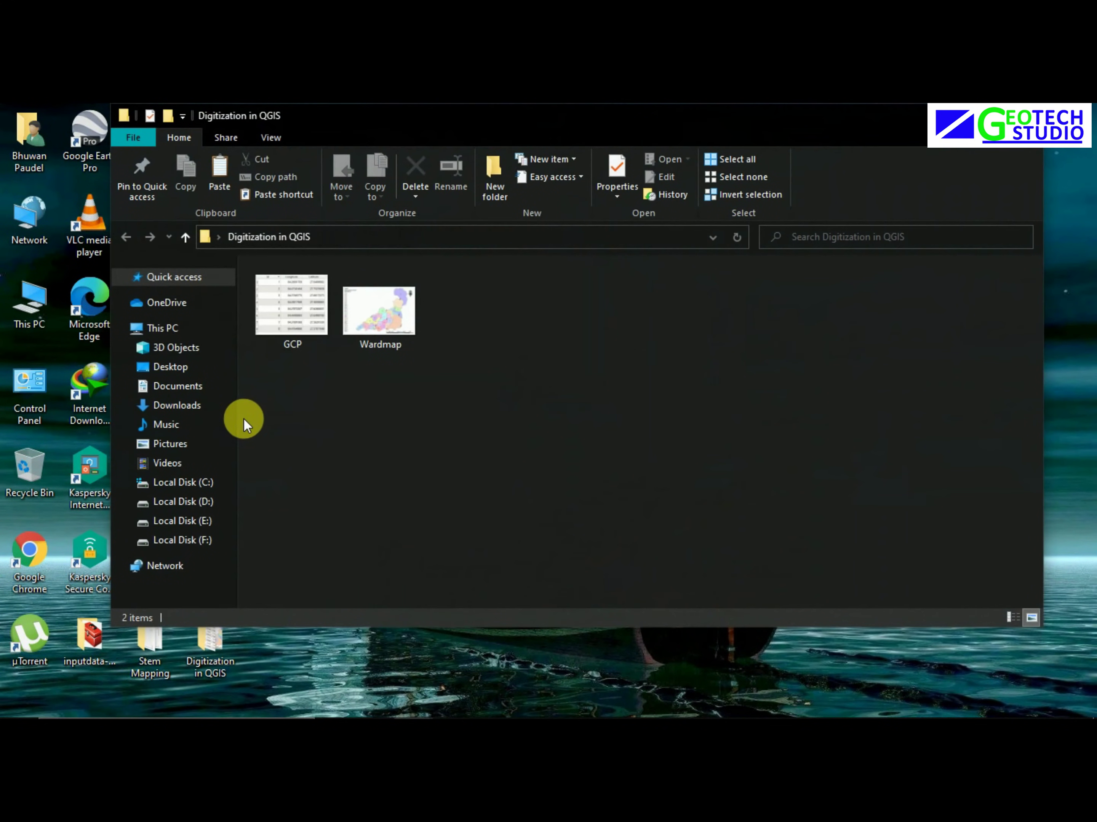
click(299, 311)
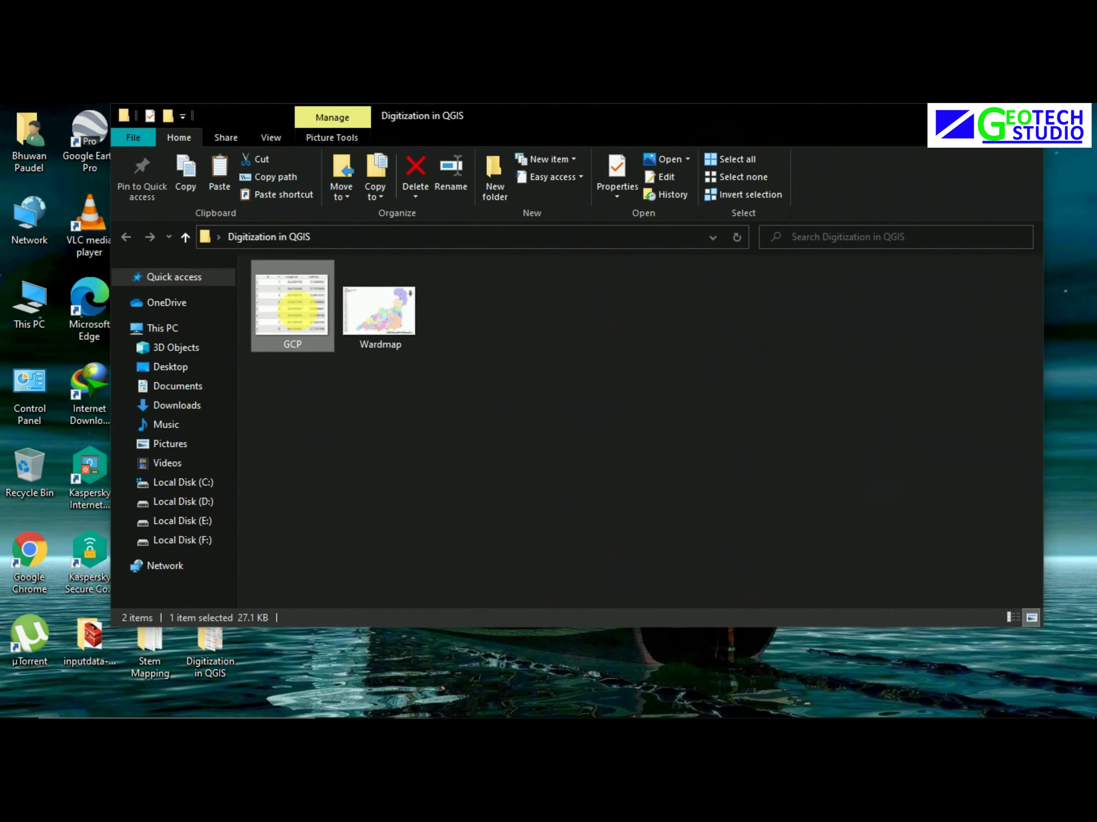
right_click(298, 311)
click(705, 348)
double_click(315, 313)
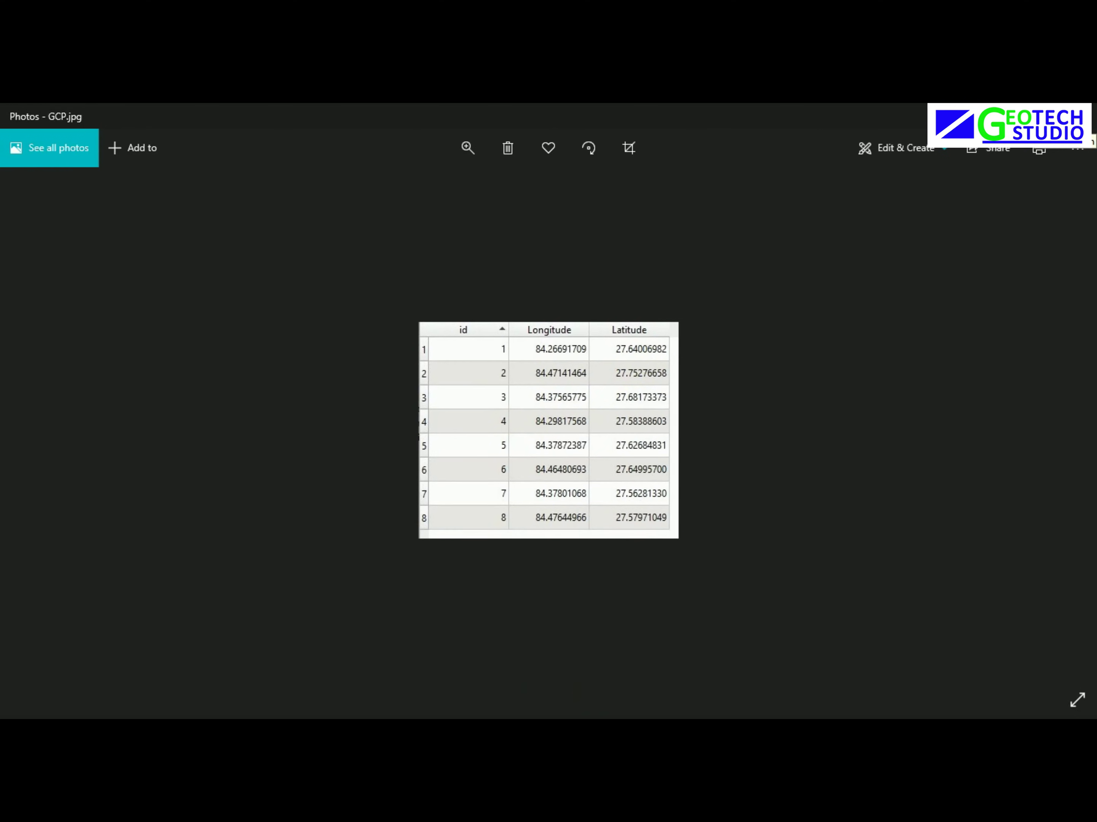
Place the reduced GCP image window beside the reopened Georeferencer and narrow the QGIS main window to uncover the Longitude and Latitude columns
click(1040, 116)
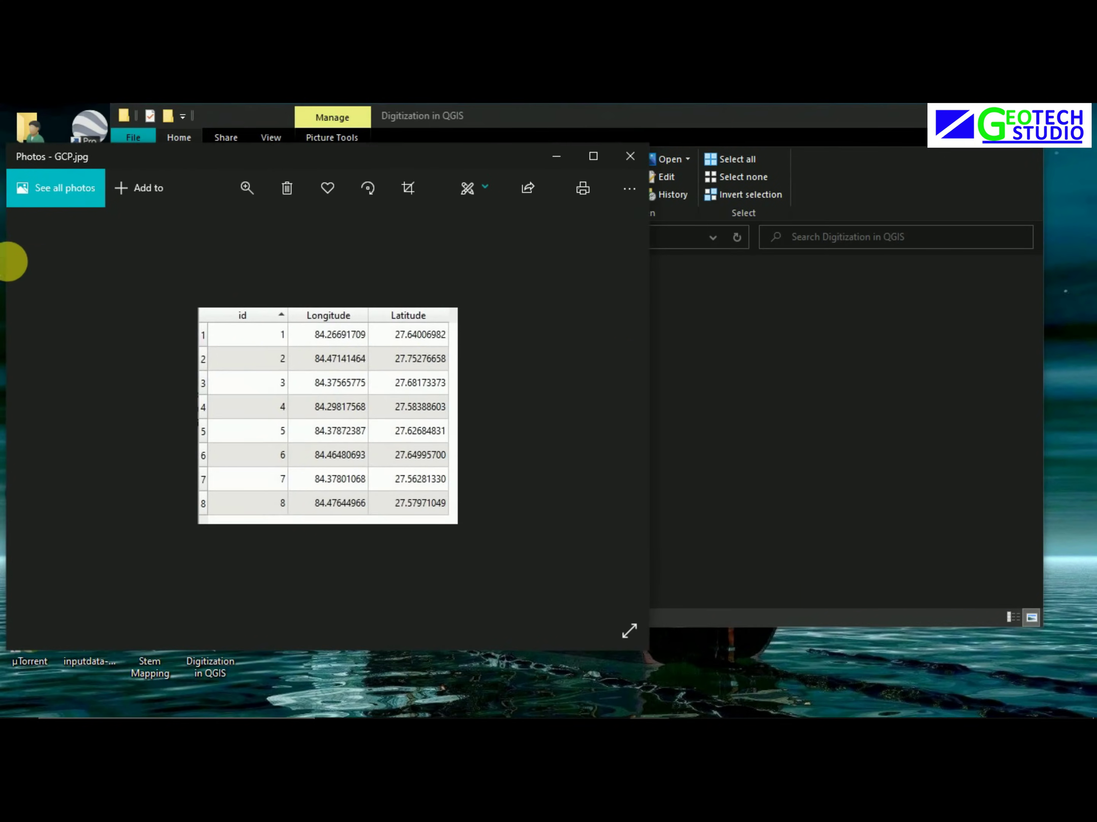
drag(265, 146, 846, 155)
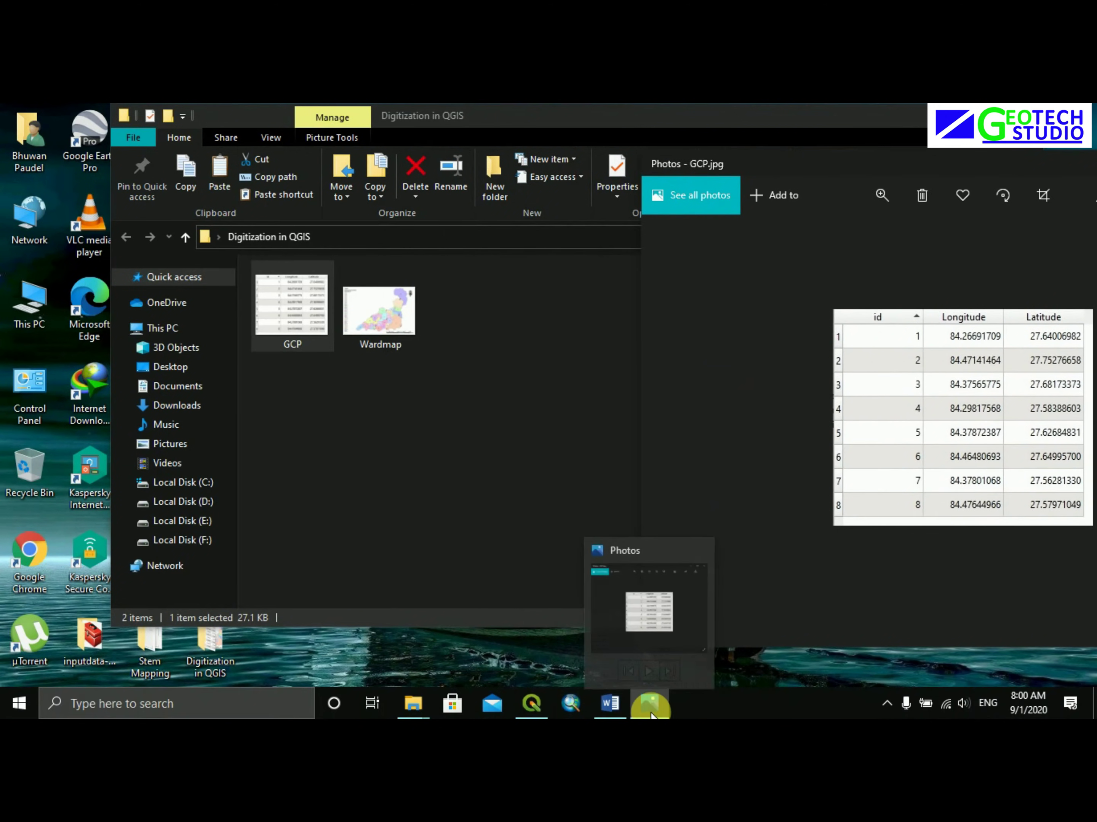
click(527, 706)
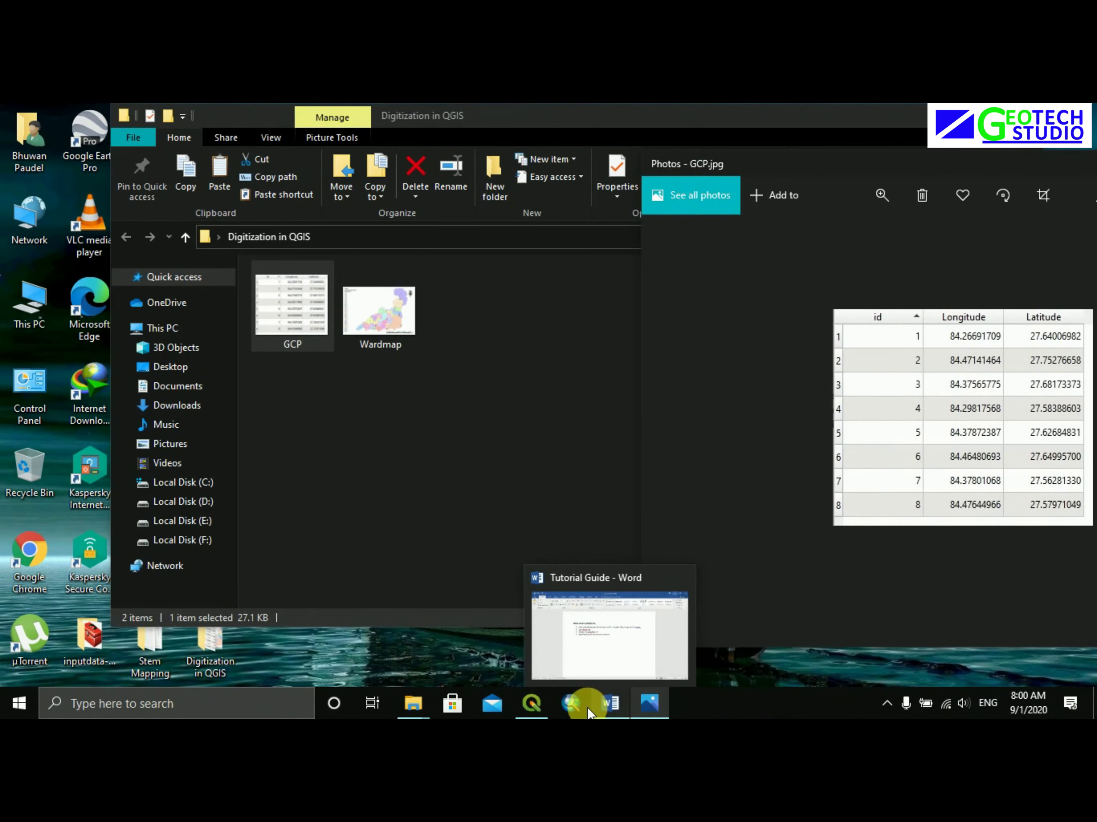
click(531, 704)
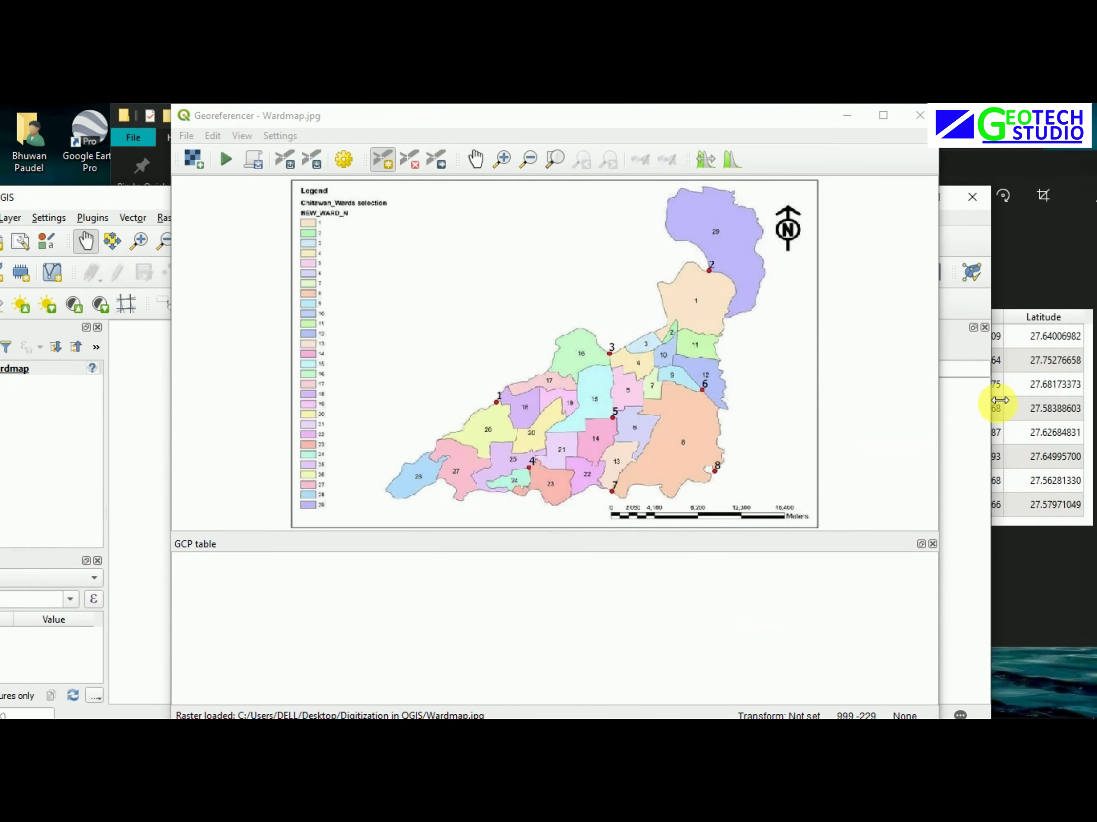
click(988, 399)
drag(1000, 453, 810, 497)
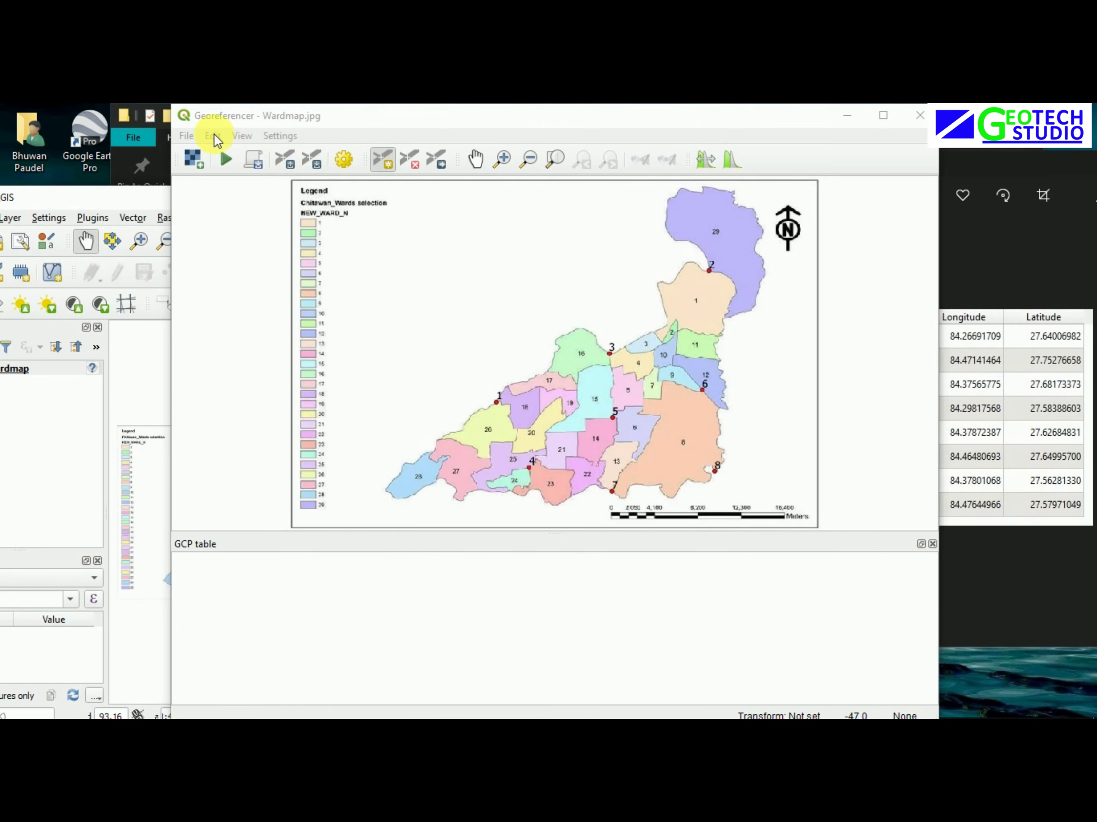
click(502, 363)
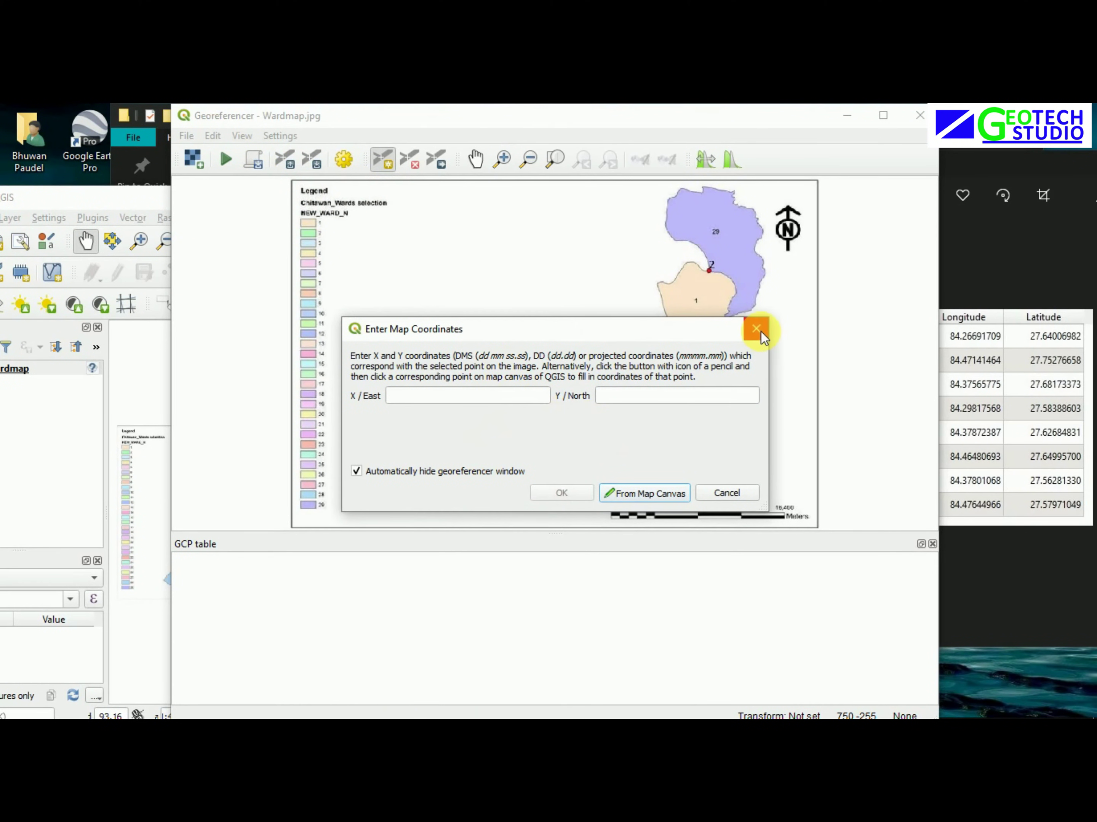
click(756, 328)
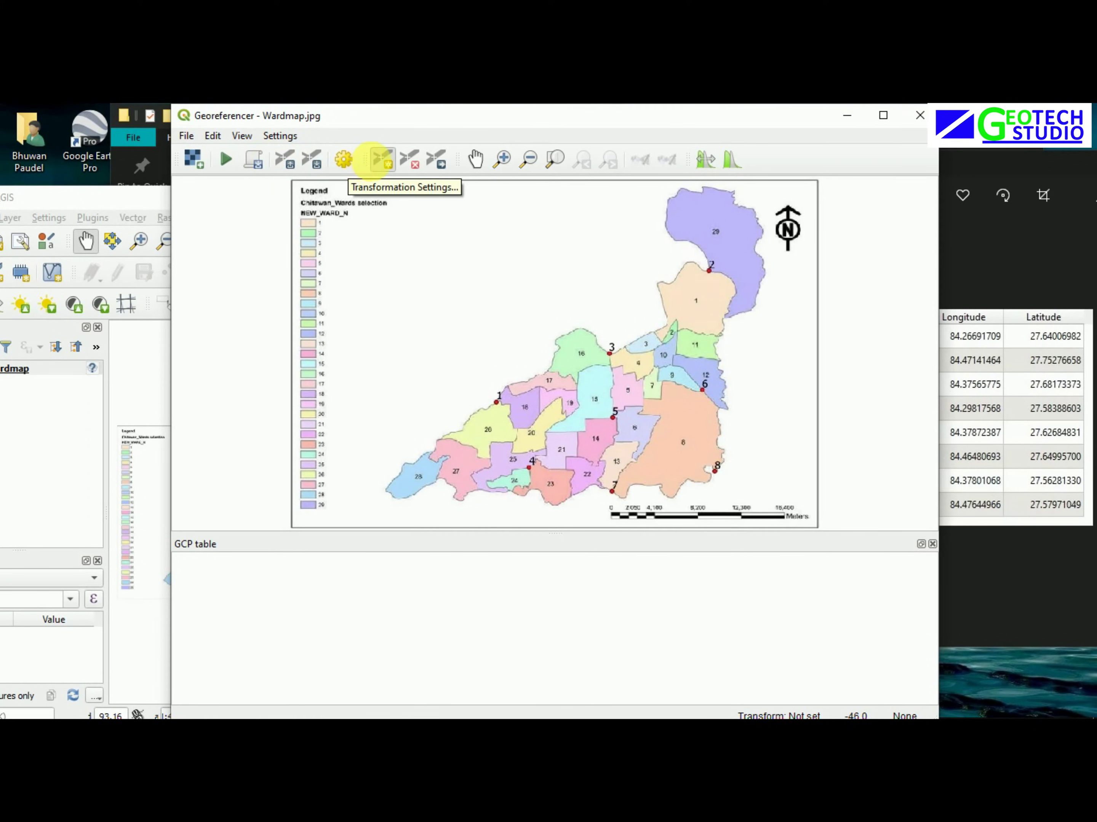
click(385, 162)
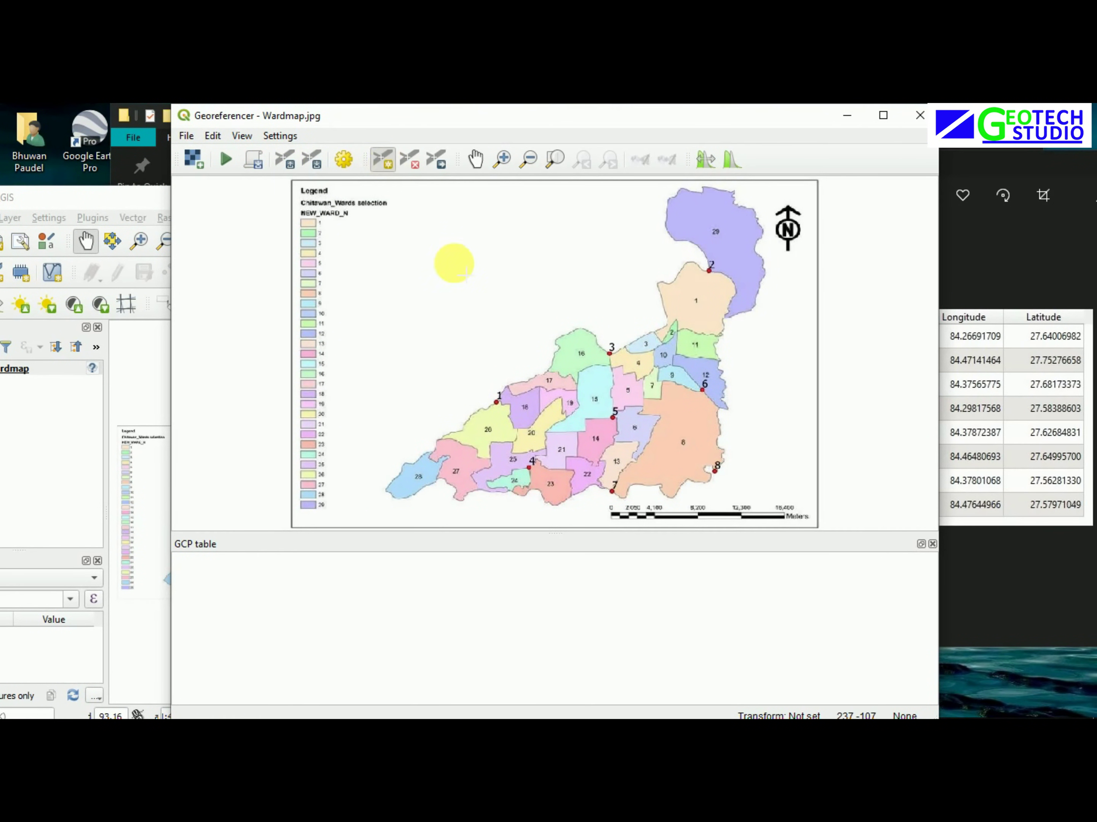
Move the Georeferencer window aside so the GCP image's id, Longitude and Latitude columns can all be read beside the map
scroll(647, 483, down, 3)
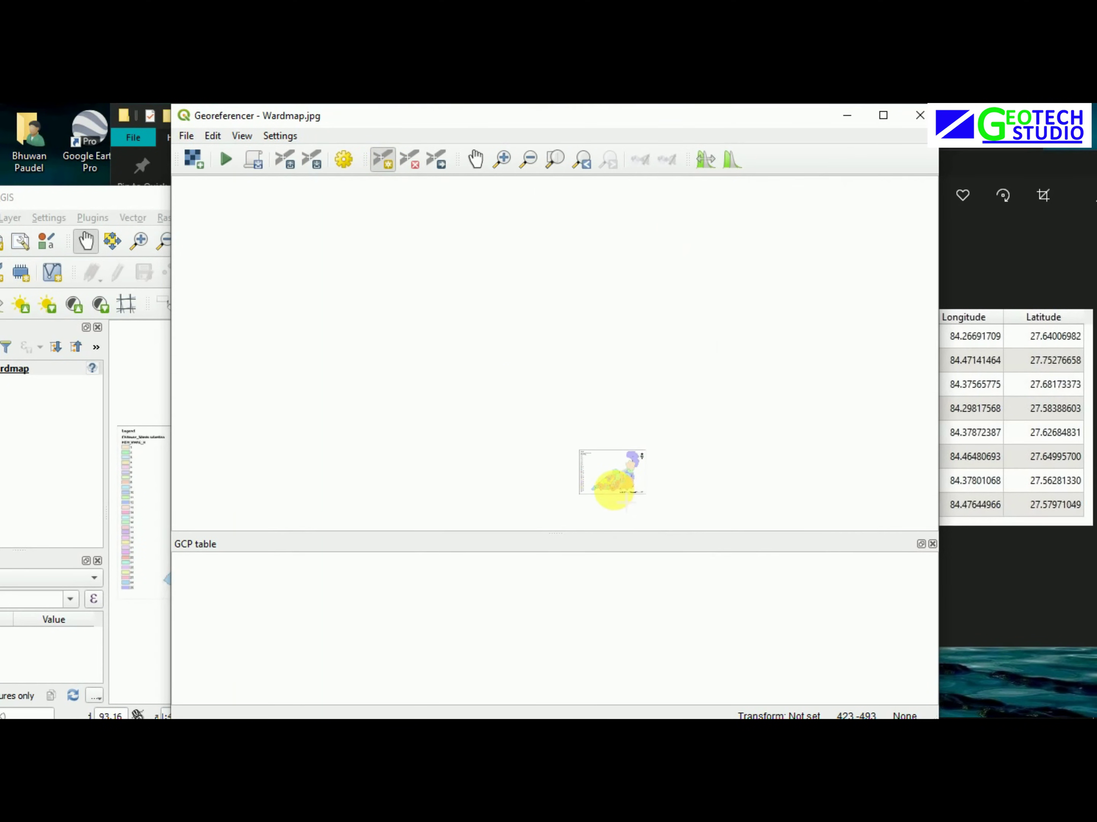
scroll(616, 480, up, 2)
scroll(621, 474, up, 3)
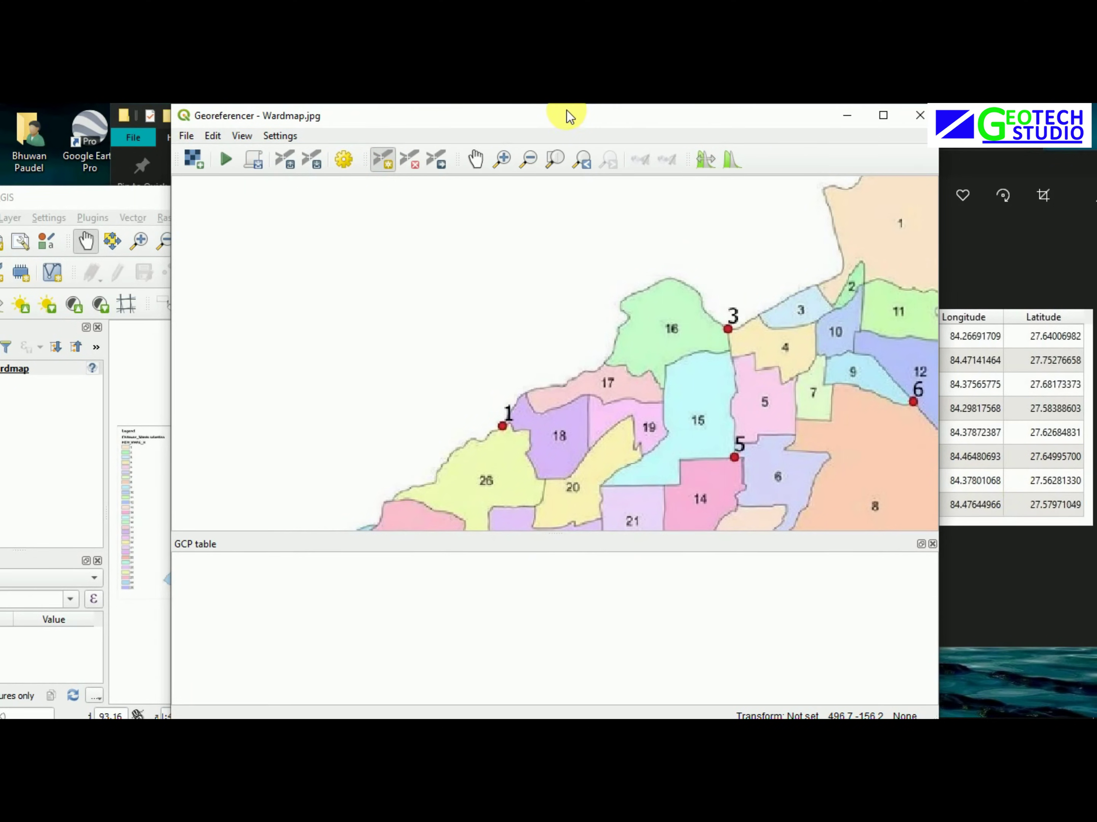
drag(566, 111, 445, 104)
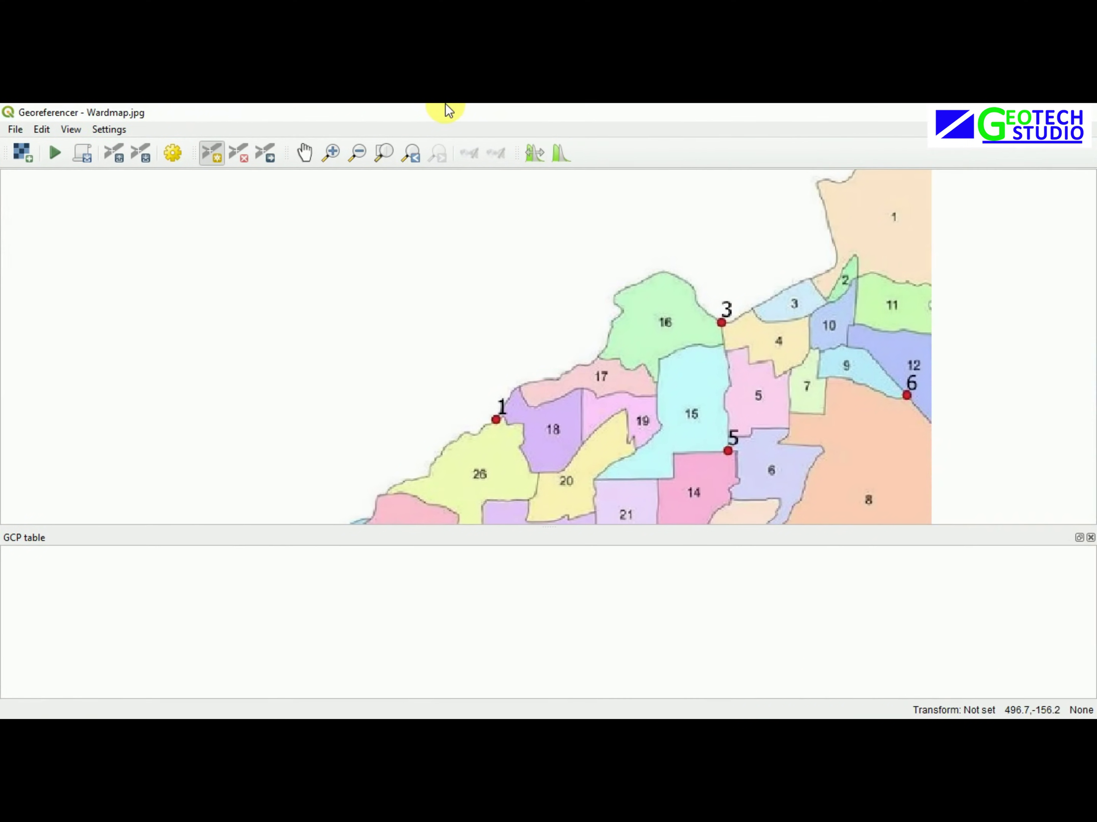
double_click(445, 112)
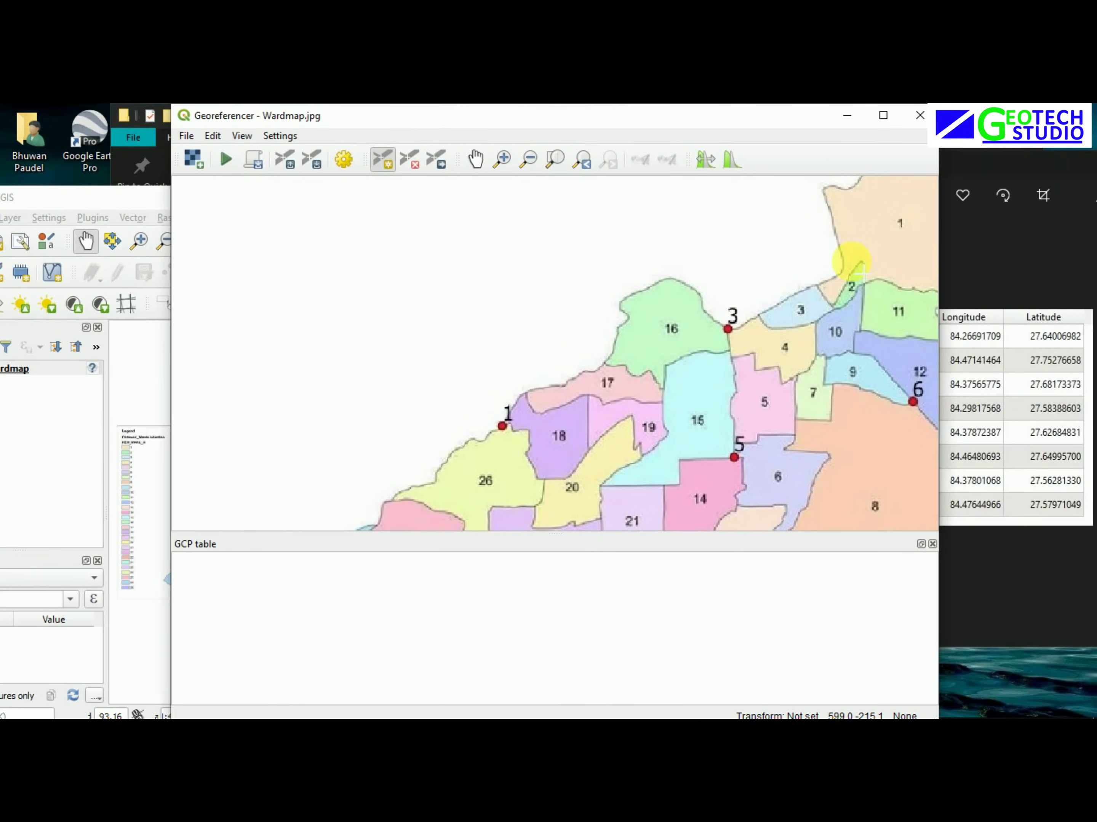
drag(700, 116, 602, 119)
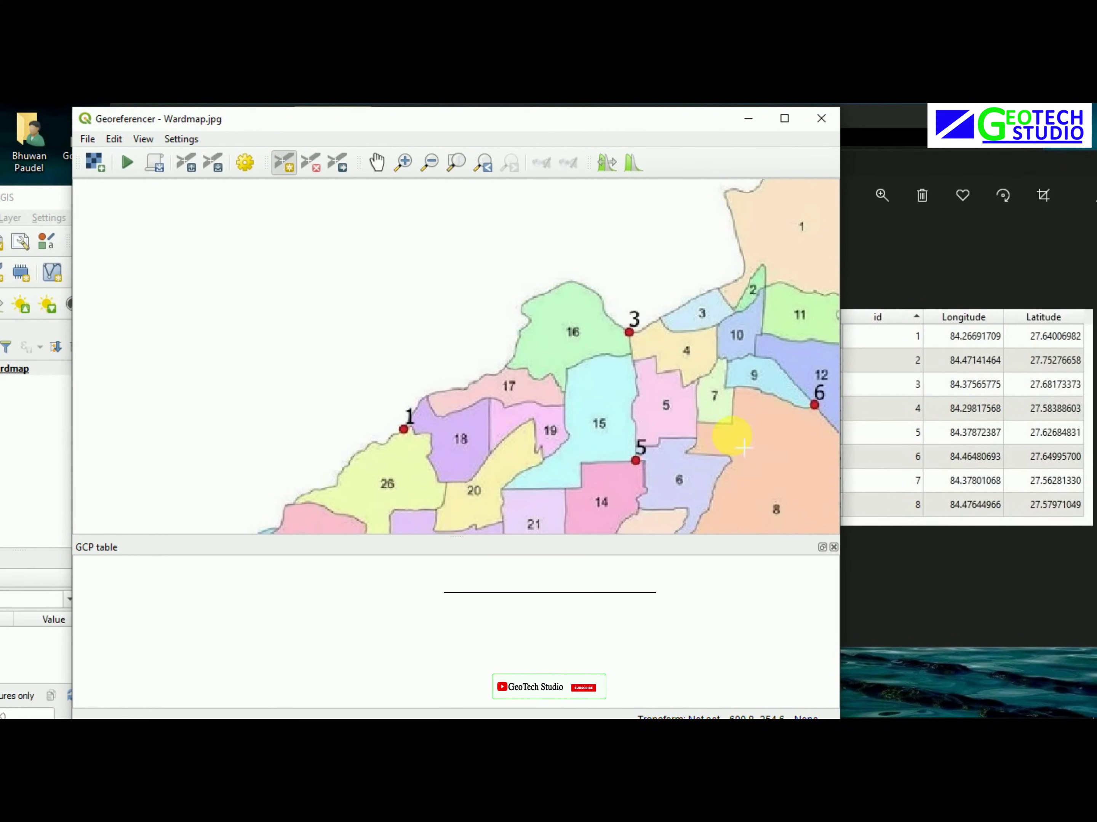
scroll(497, 455, down, 1)
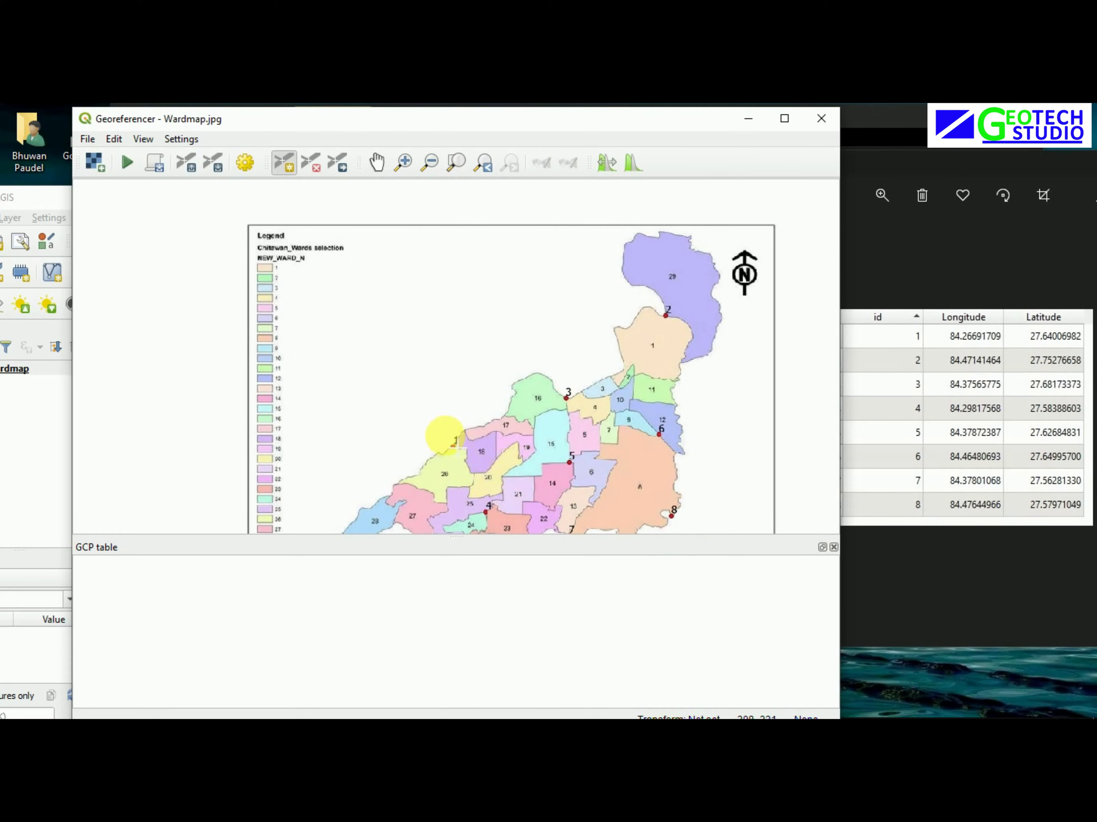
scroll(455, 445, up, 1)
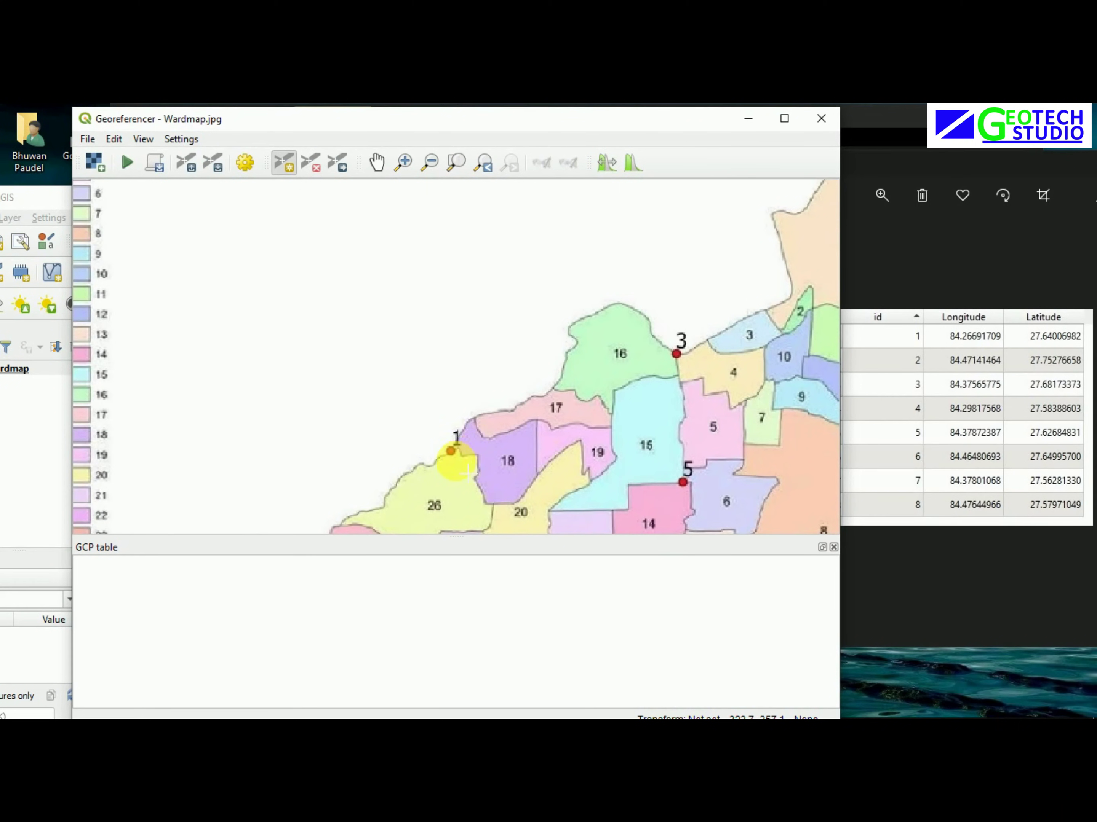
Add a control point at the centre of map marker 1 with X/East 84.26691709 and Y/North 27.64006982
scroll(467, 471, up, 1)
scroll(467, 471, up, 1)
scroll(450, 450, up, 1)
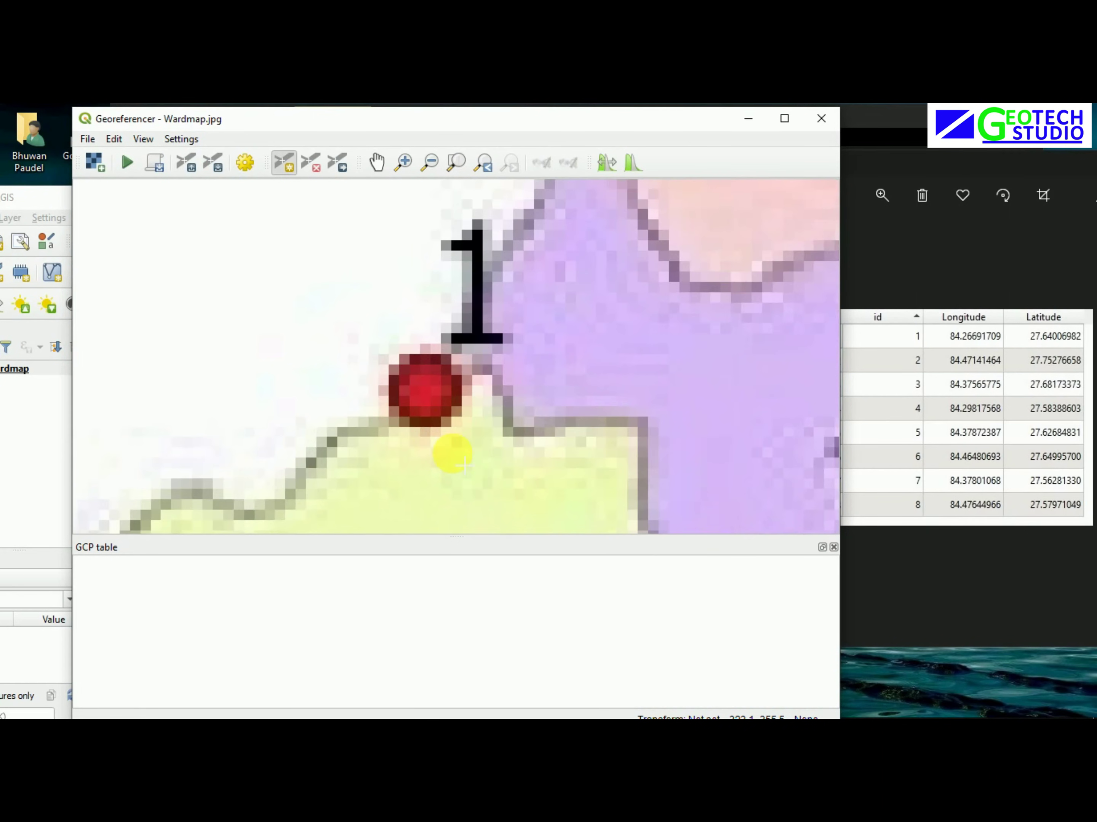
drag(438, 402, 437, 398)
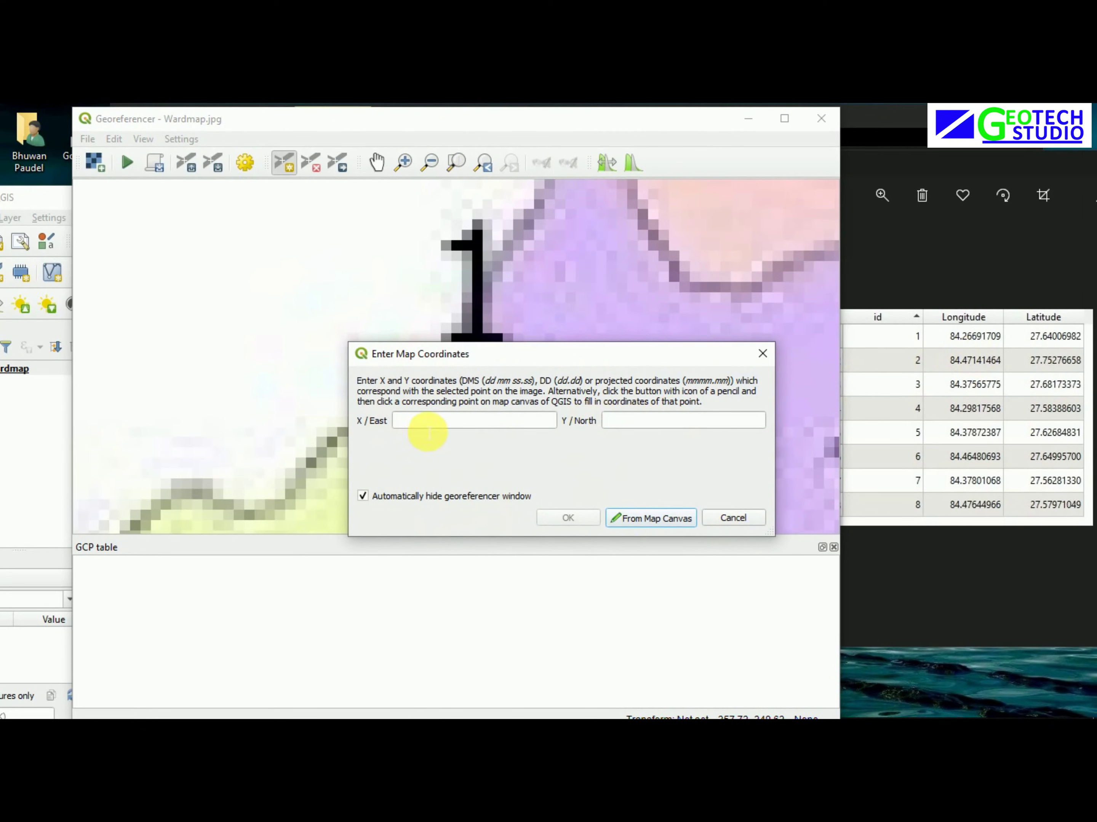
click(425, 421)
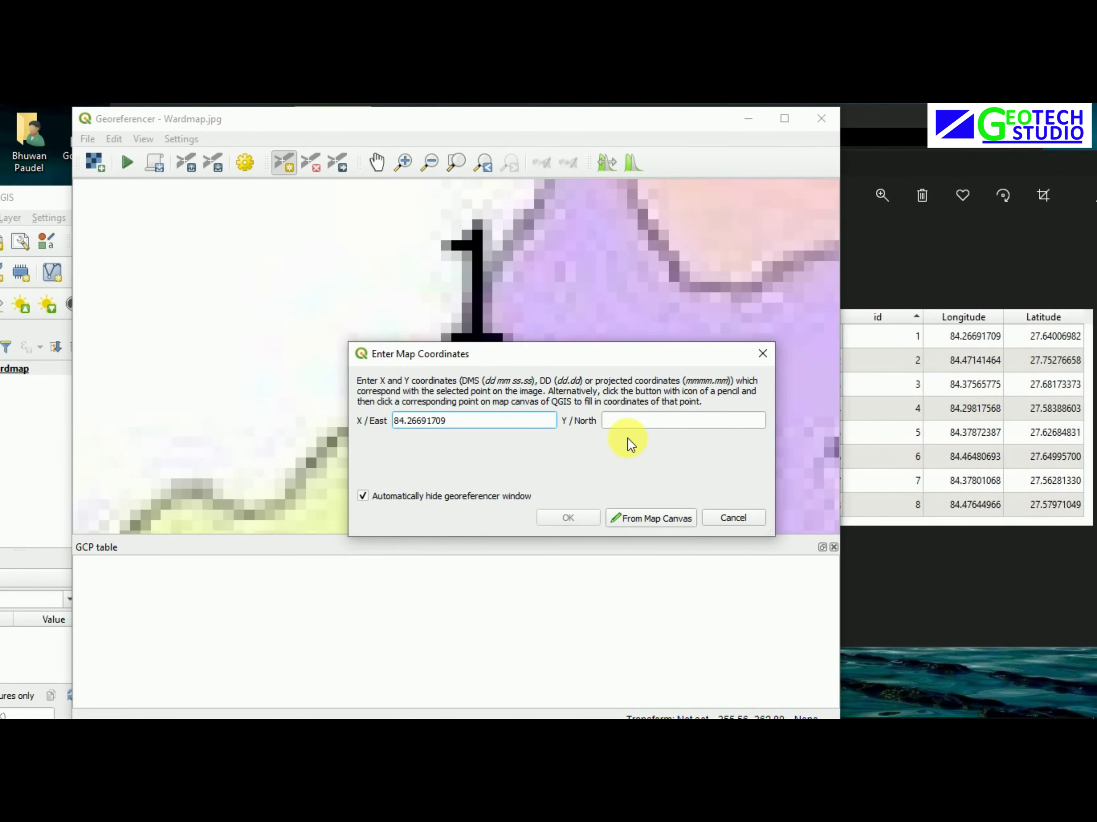
click(631, 422)
text(27.64006982)
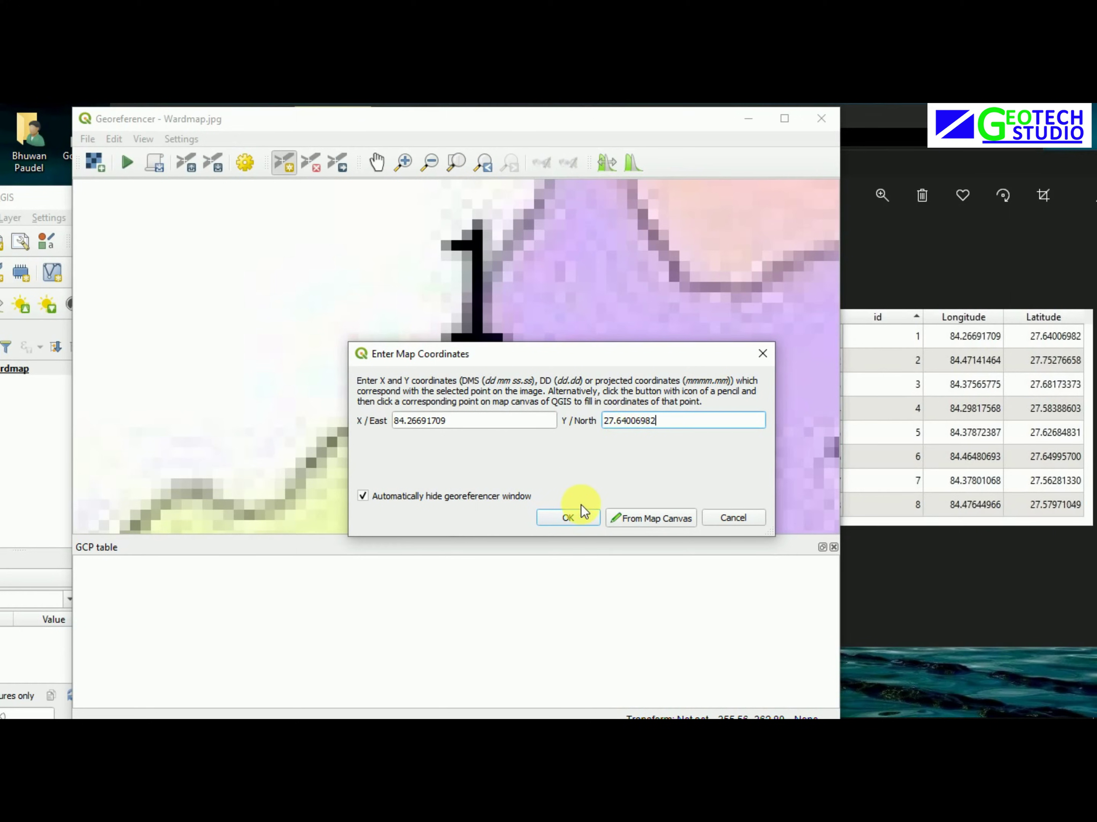
click(577, 518)
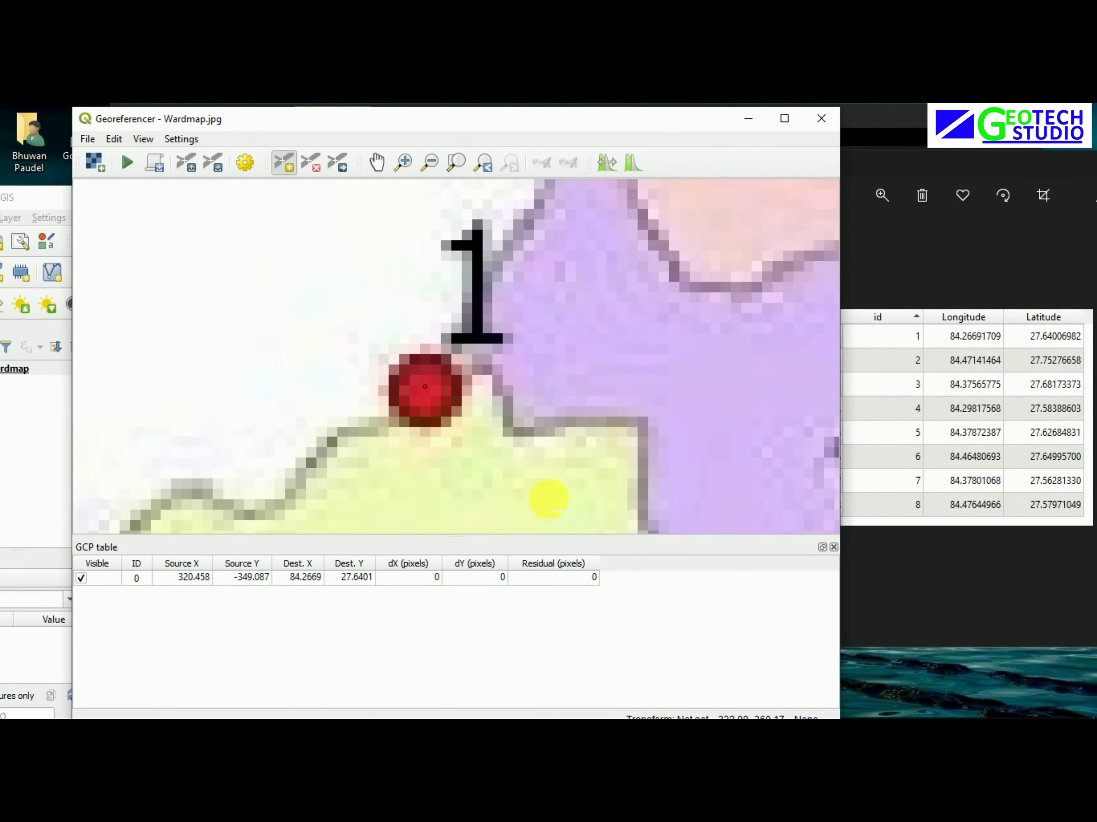
Add a control point at the centre of map marker 2 with X/East 84.47141464 and Y/North 27.75276658
scroll(521, 436, down, 2)
scroll(520, 436, down, 2)
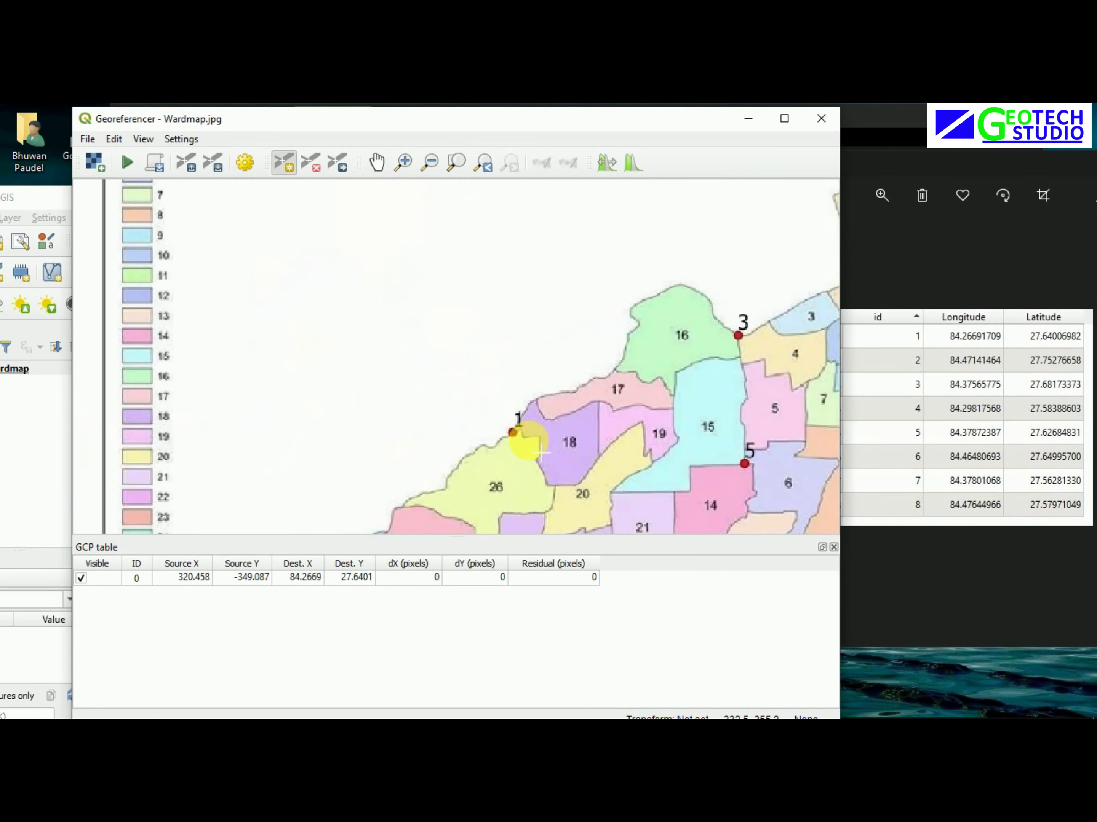
scroll(639, 458, down, 2)
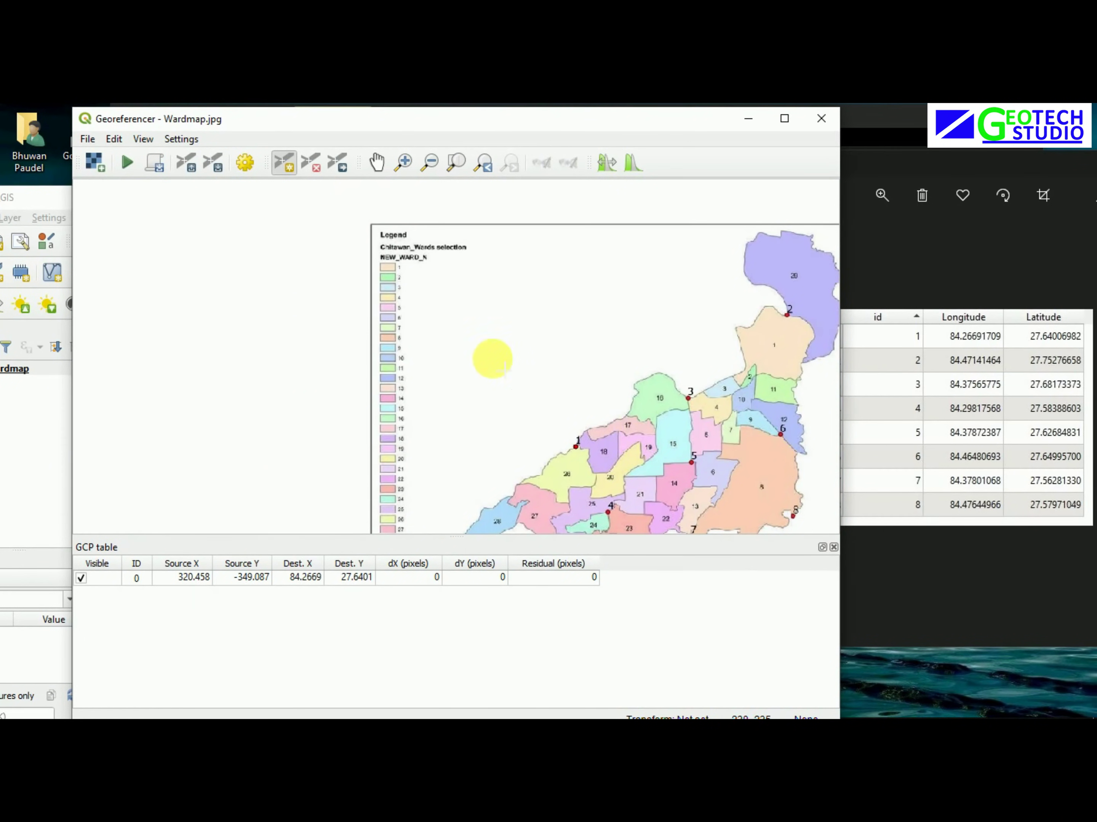
click(376, 162)
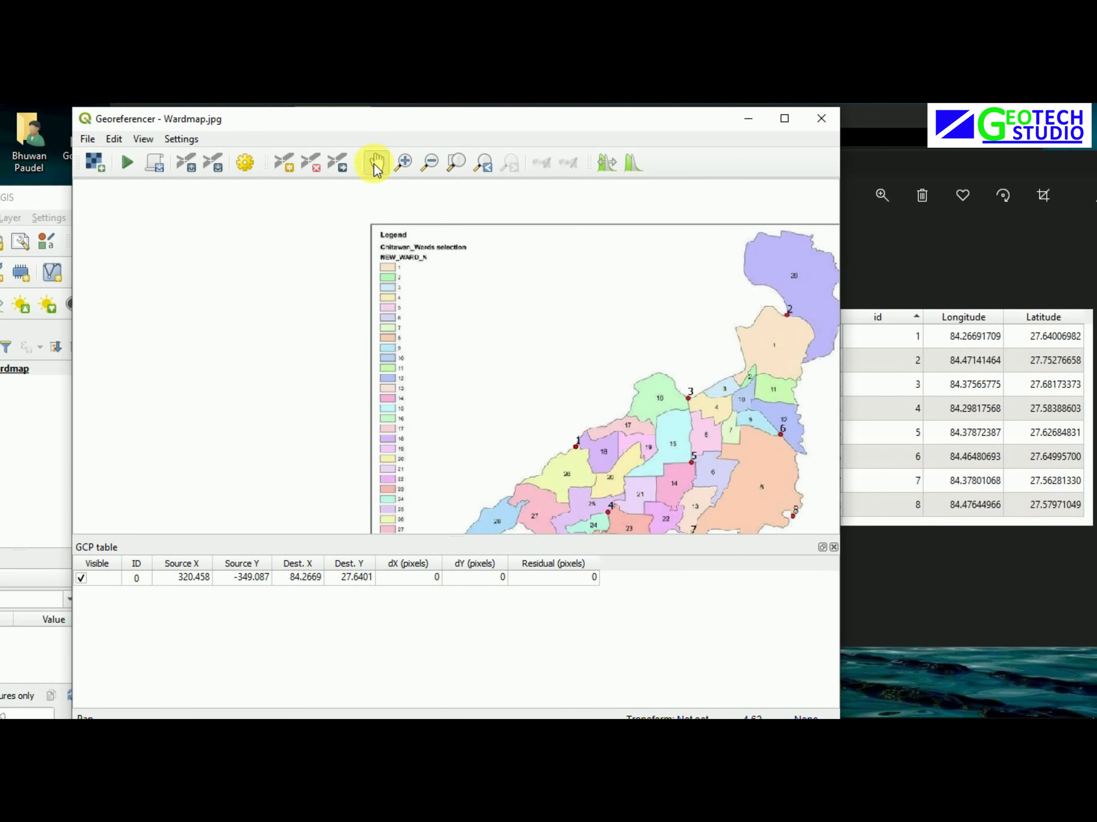
drag(539, 391, 416, 351)
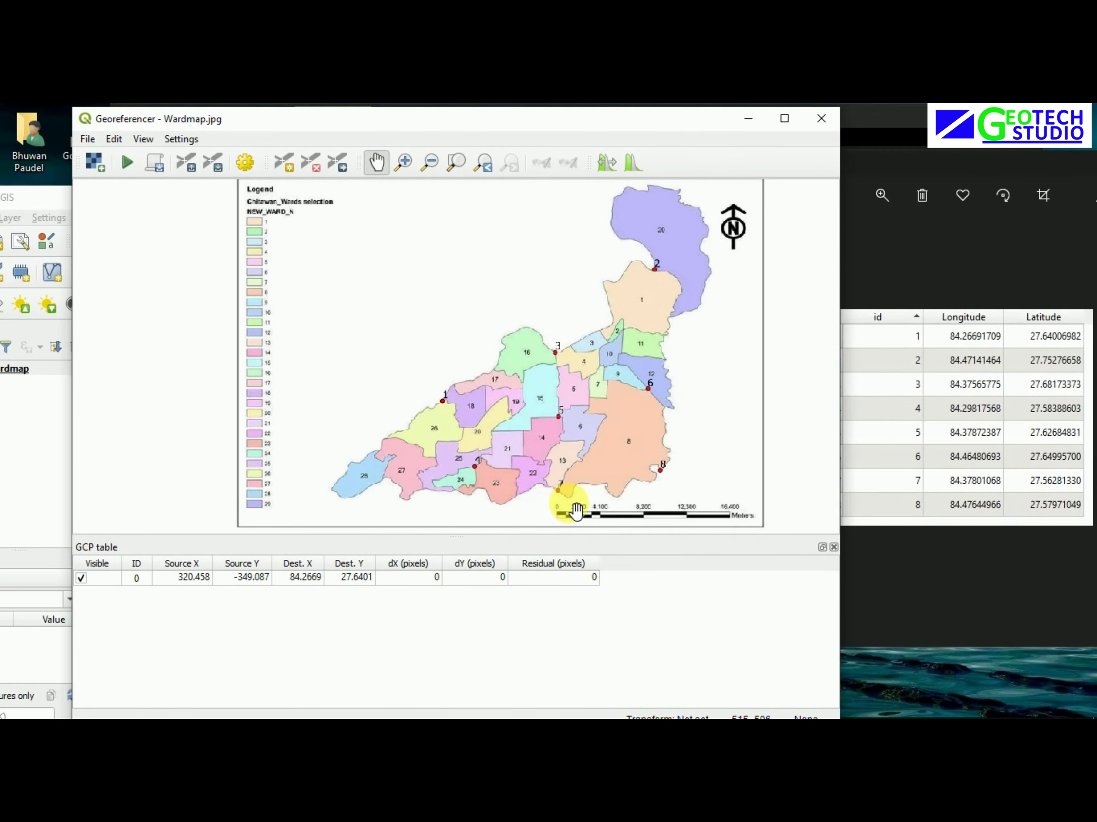
scroll(648, 288, up, 3)
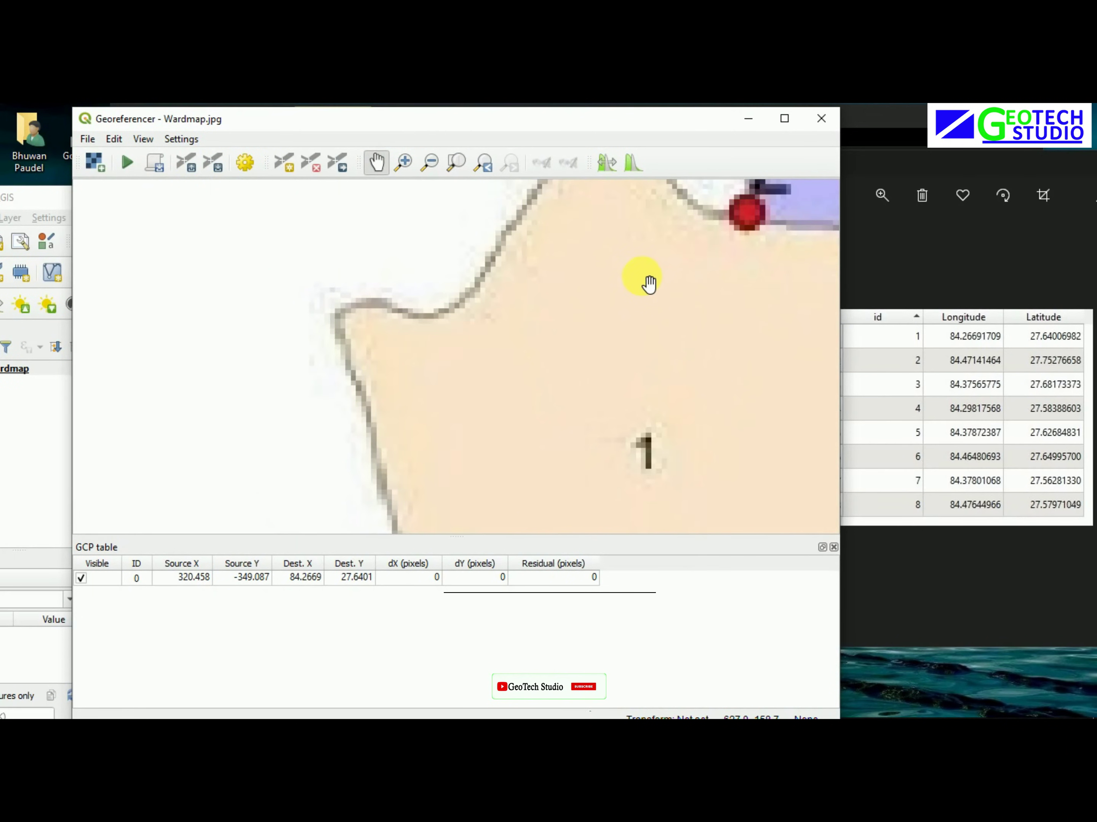
drag(676, 289, 452, 458)
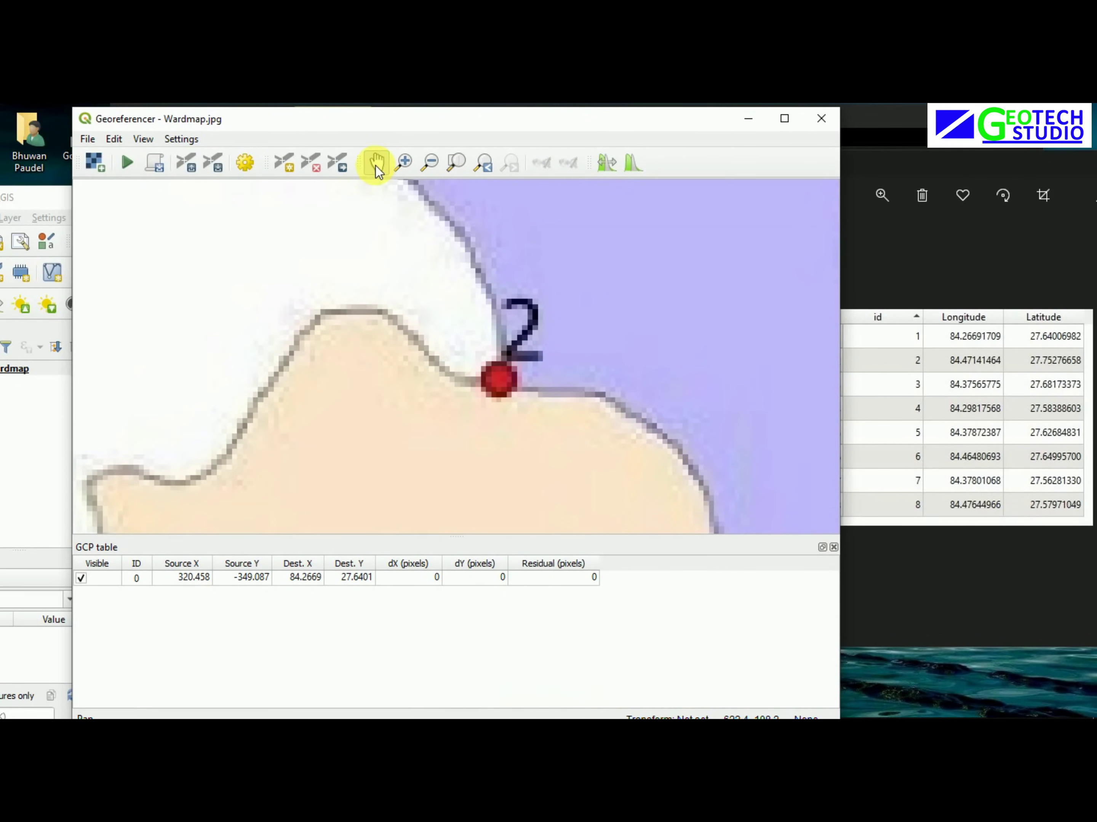
click(284, 163)
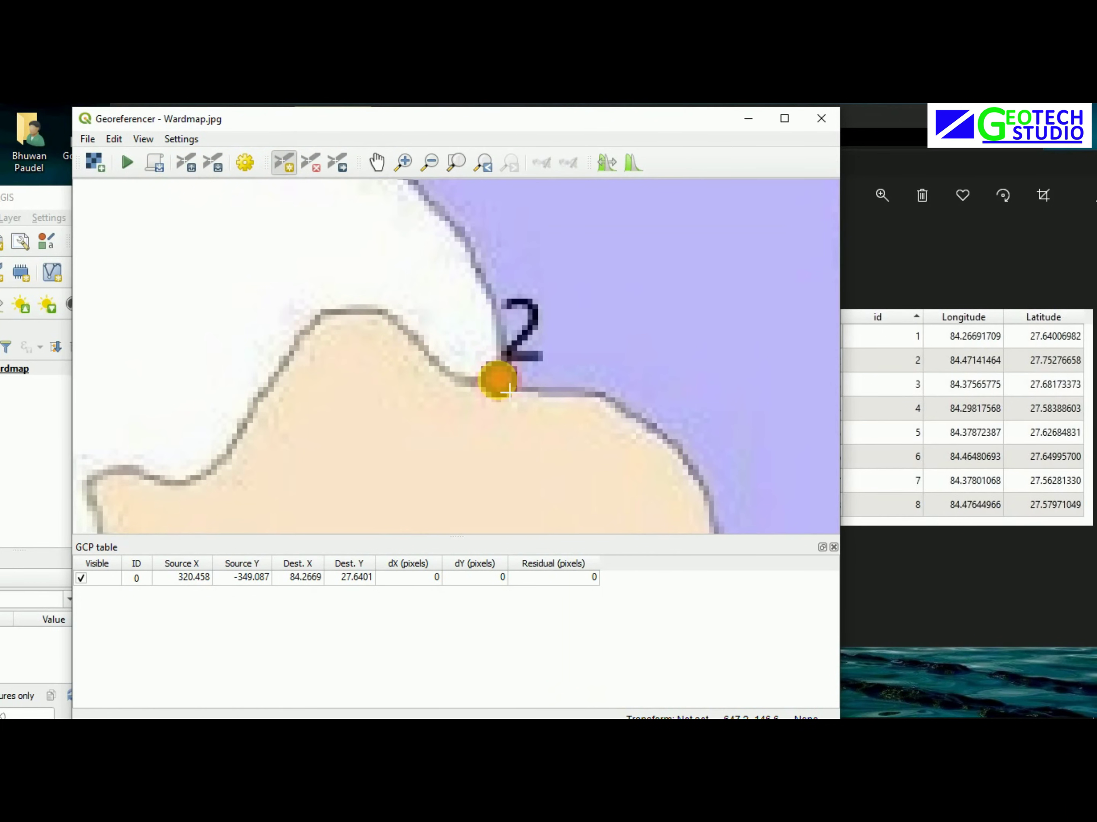
scroll(503, 383, down, 5)
scroll(508, 385, up, 10)
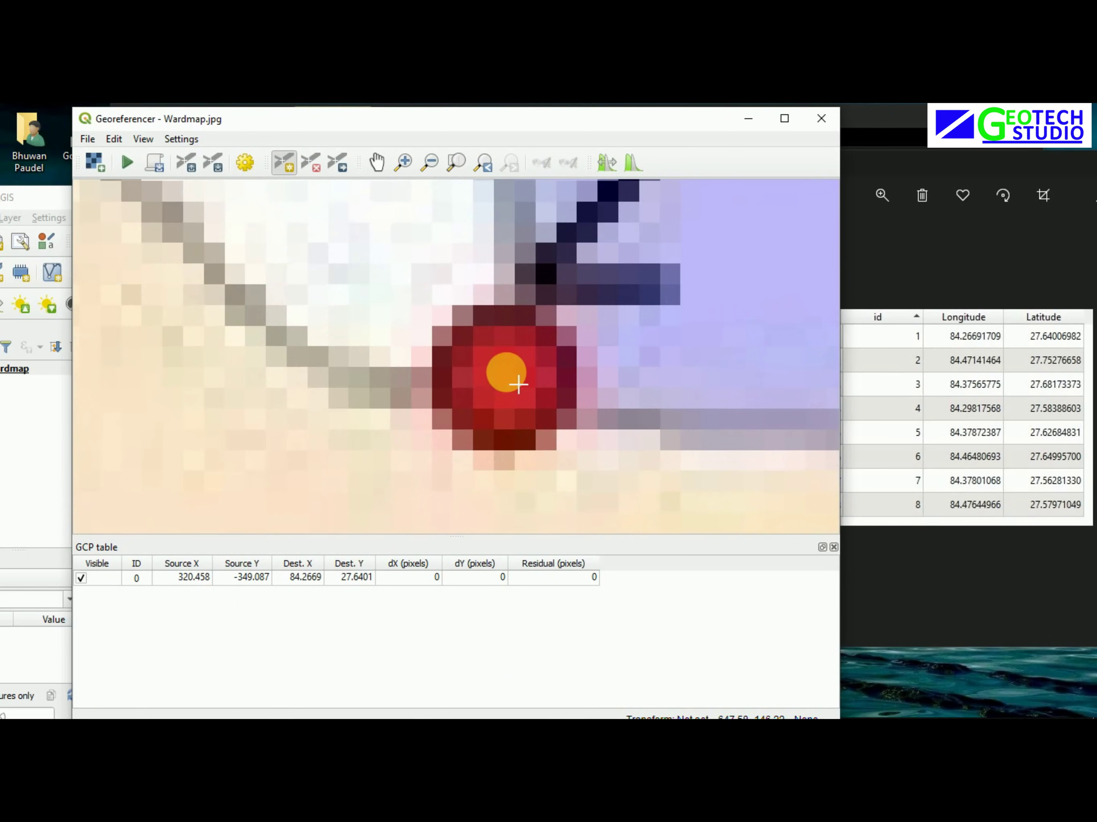
click(518, 384)
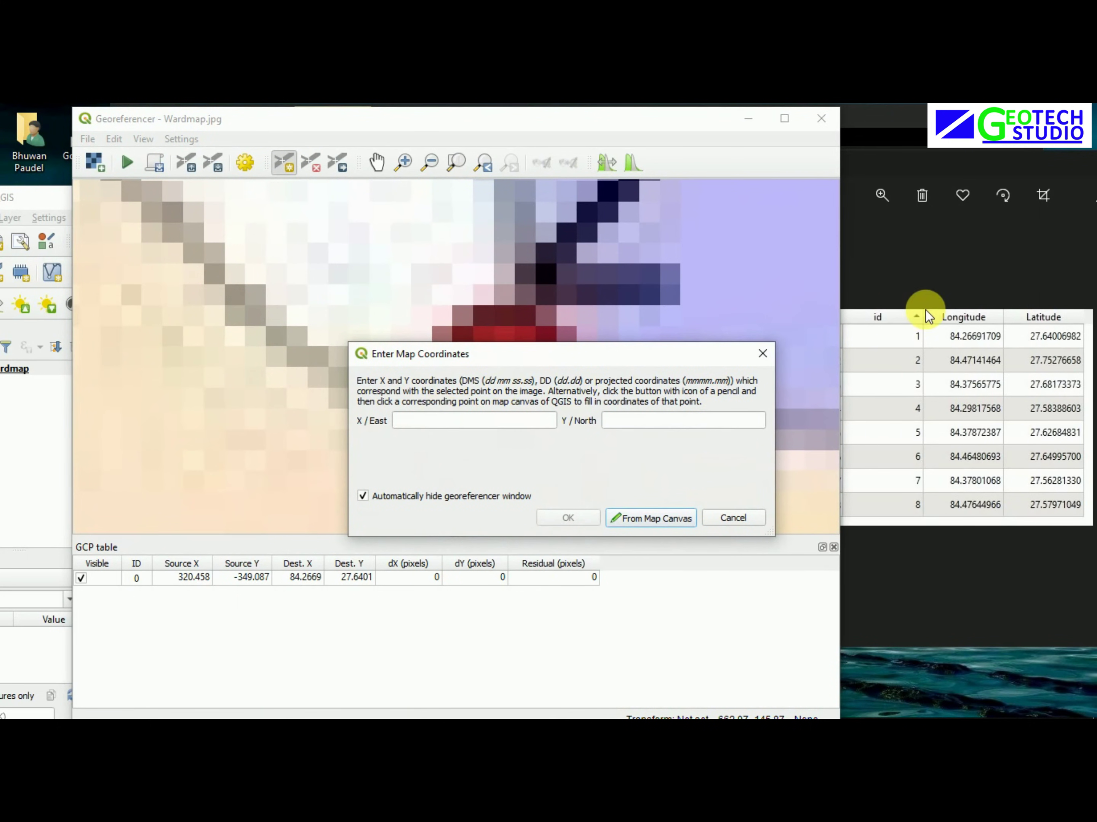
click(440, 421)
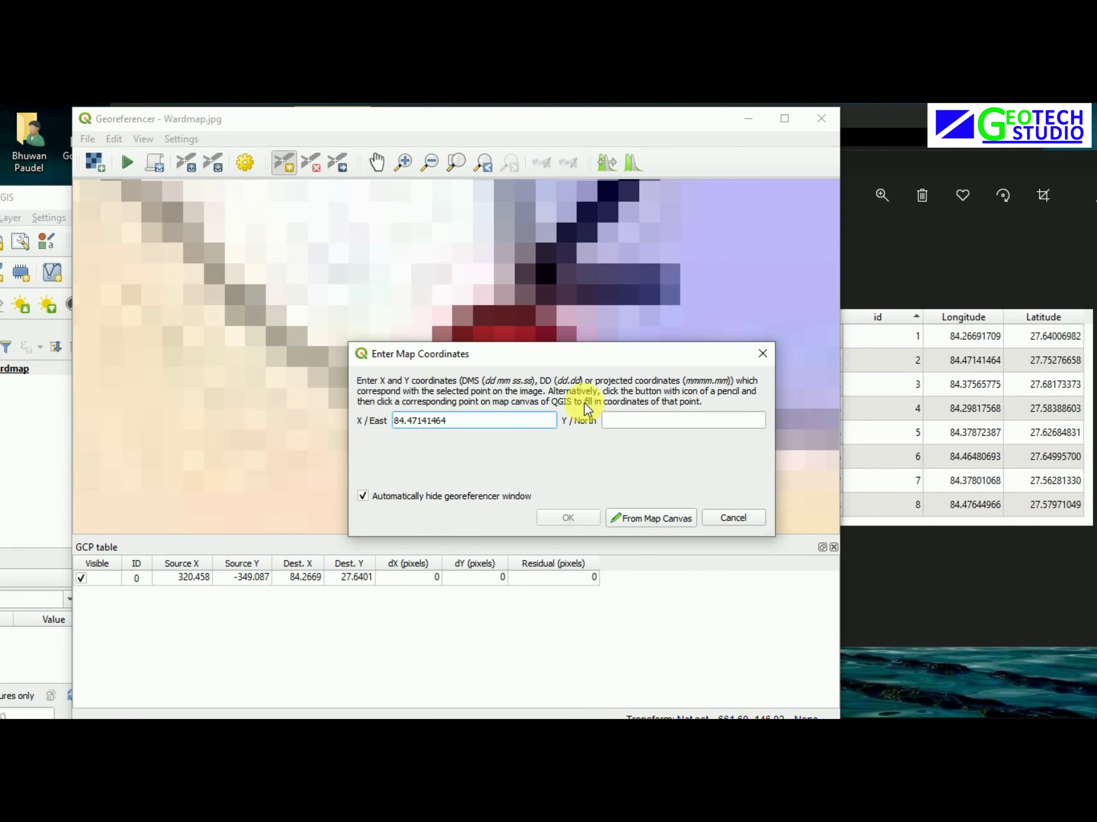
click(620, 423)
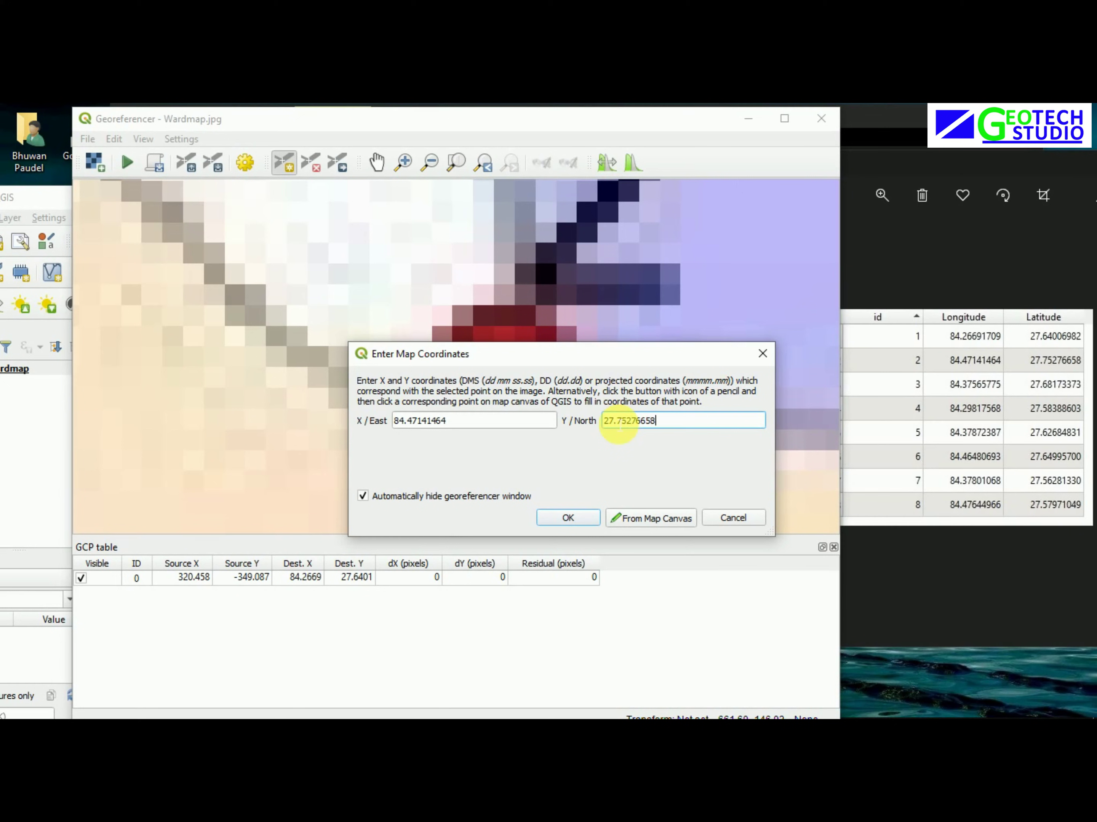
click(583, 517)
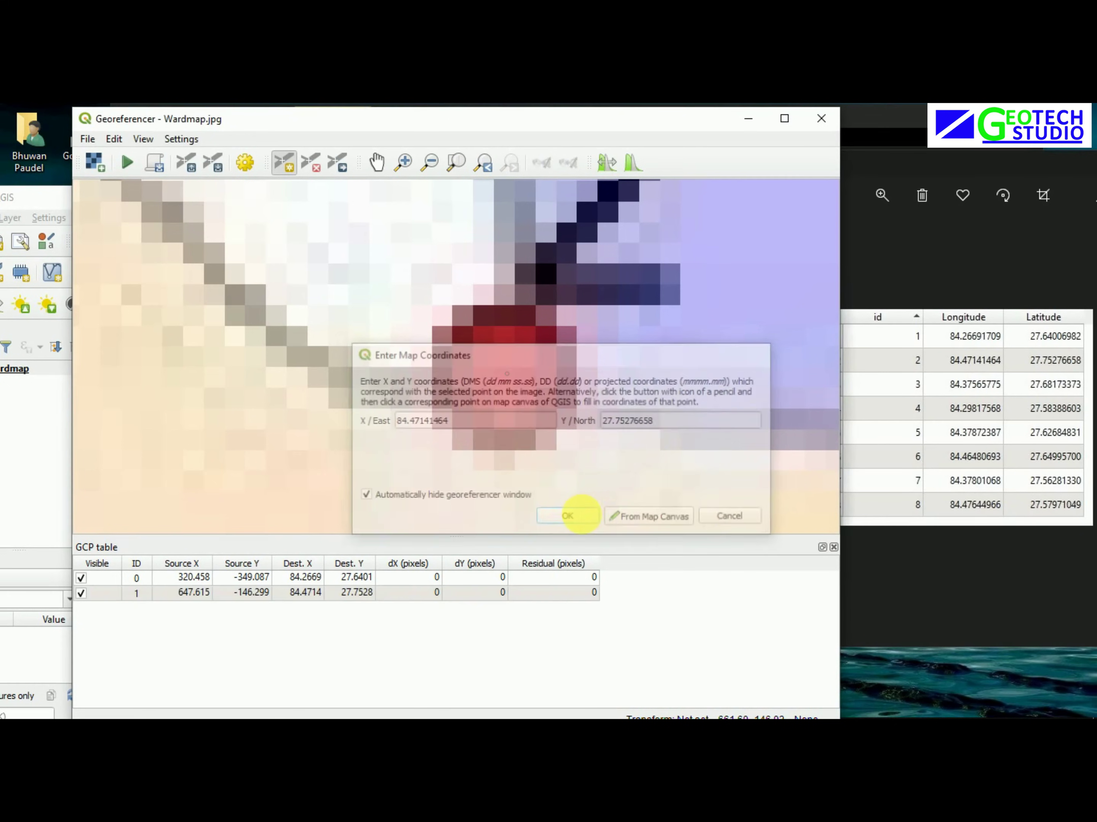
Add a control point at the centre of map marker 3 with X/East 84.37565775 and Y/North 27.68173373
scroll(537, 428, down, 2)
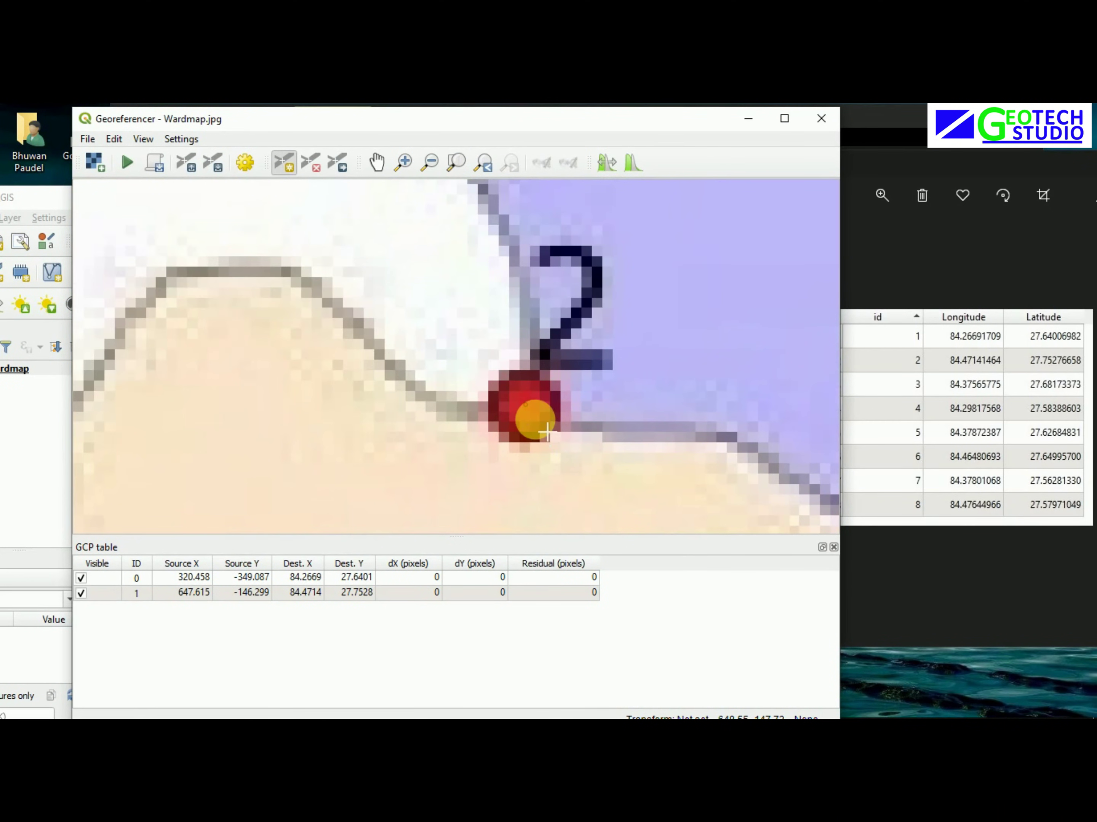
scroll(532, 416, down, 3)
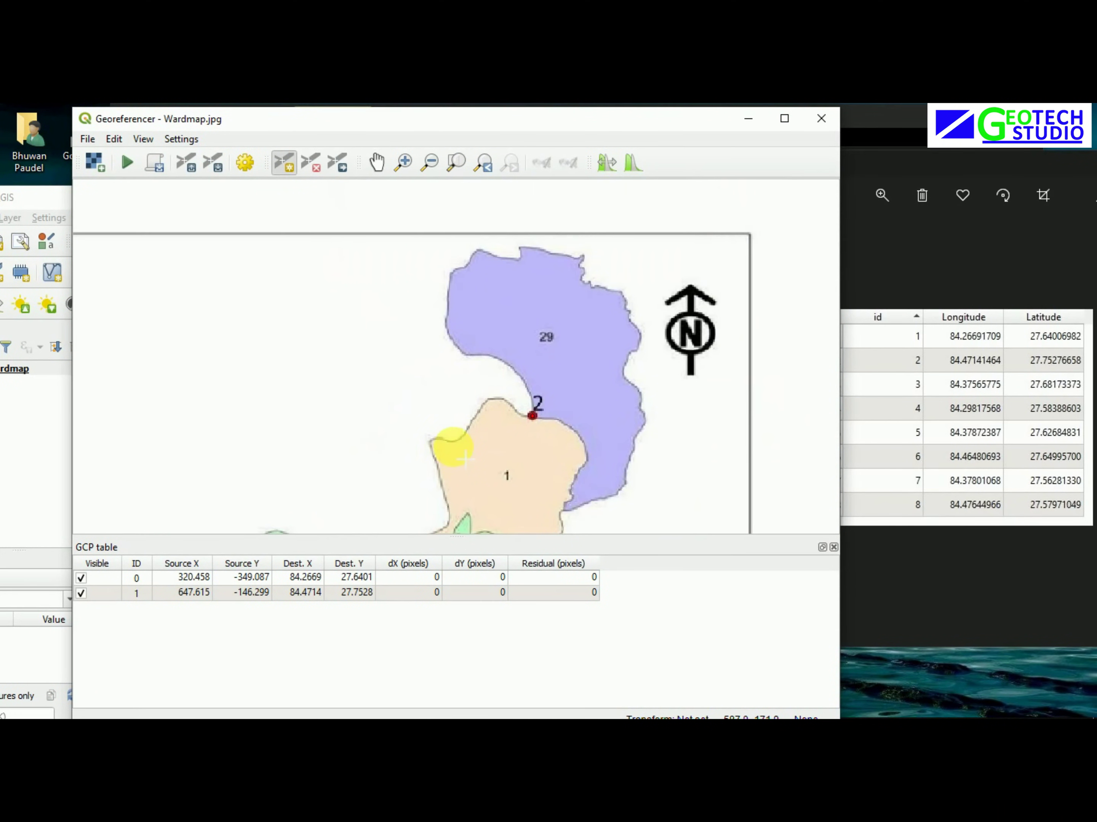
scroll(381, 460, down, 4)
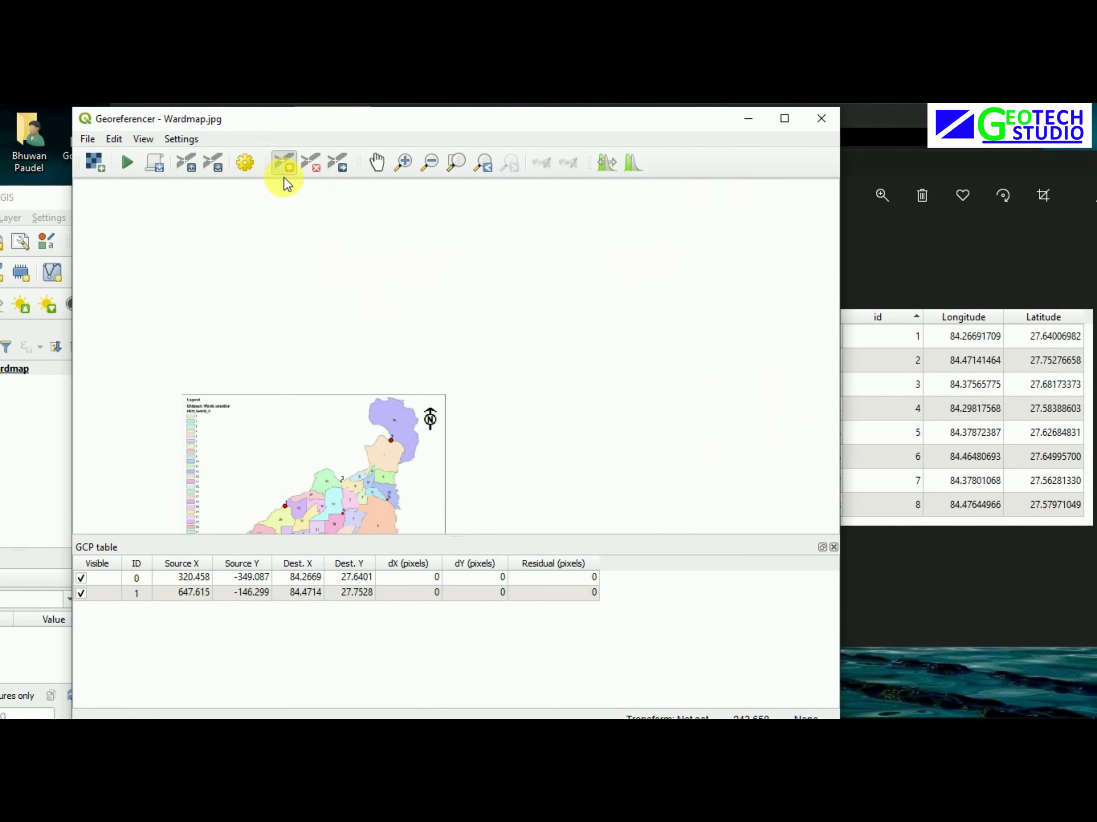
click(377, 170)
drag(350, 451, 498, 331)
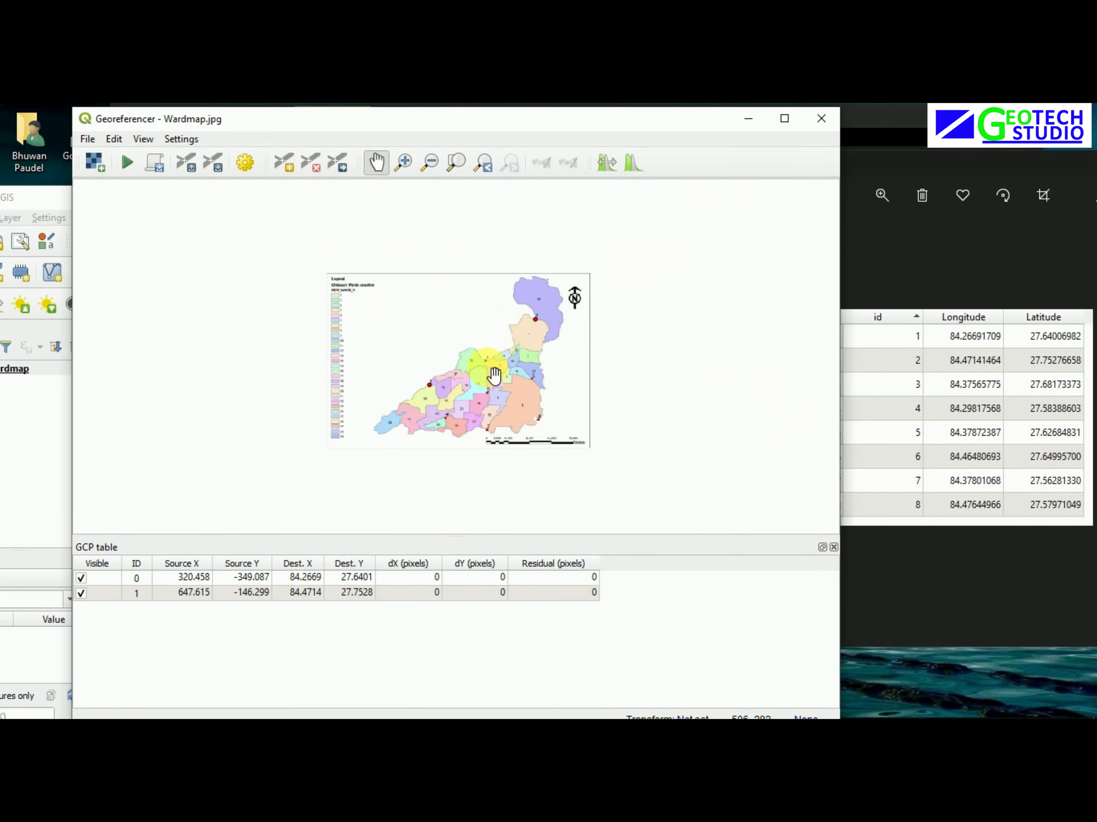
scroll(489, 375, up, 3)
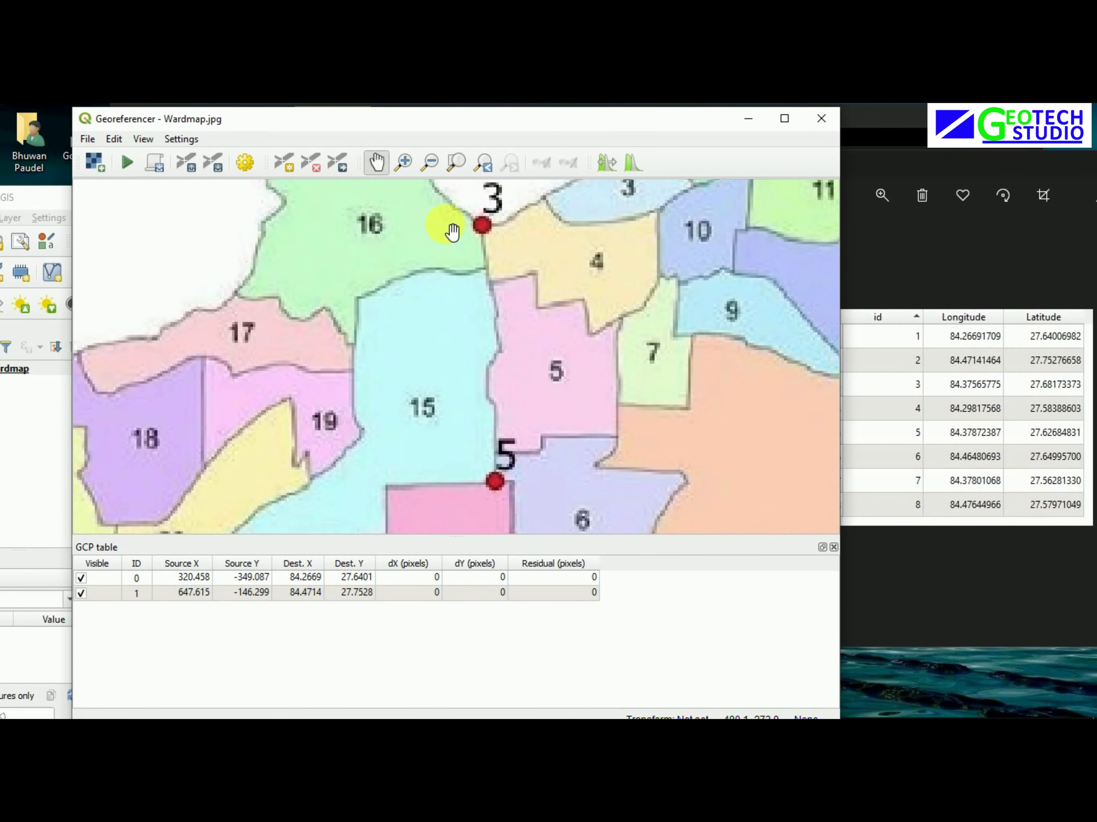
drag(472, 264, 462, 461)
scroll(462, 436, up, 1)
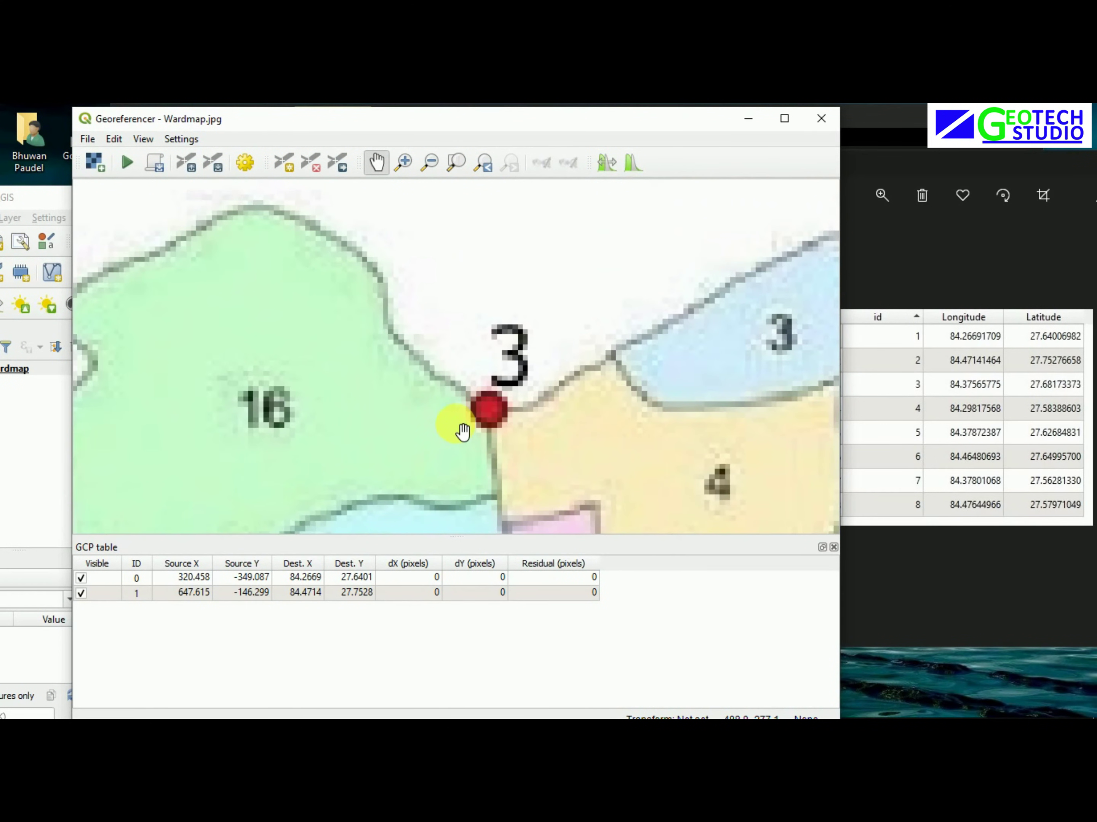
click(282, 172)
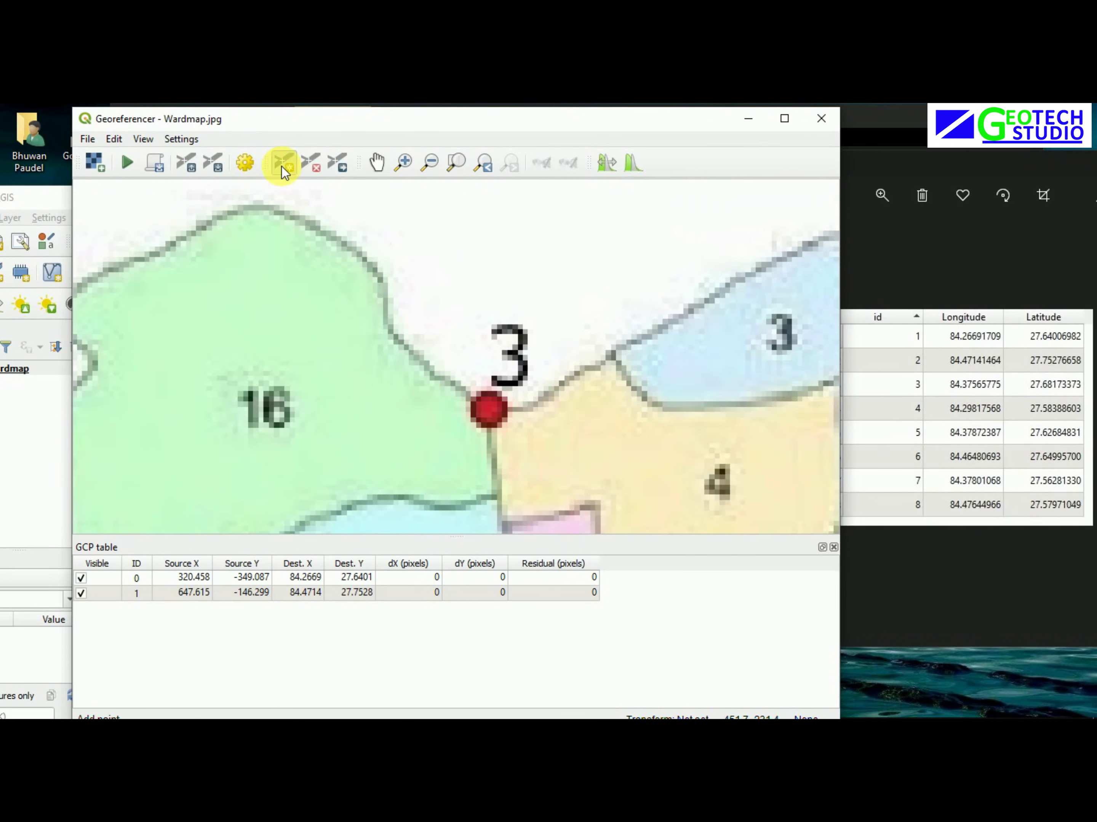
scroll(490, 410, up, 1)
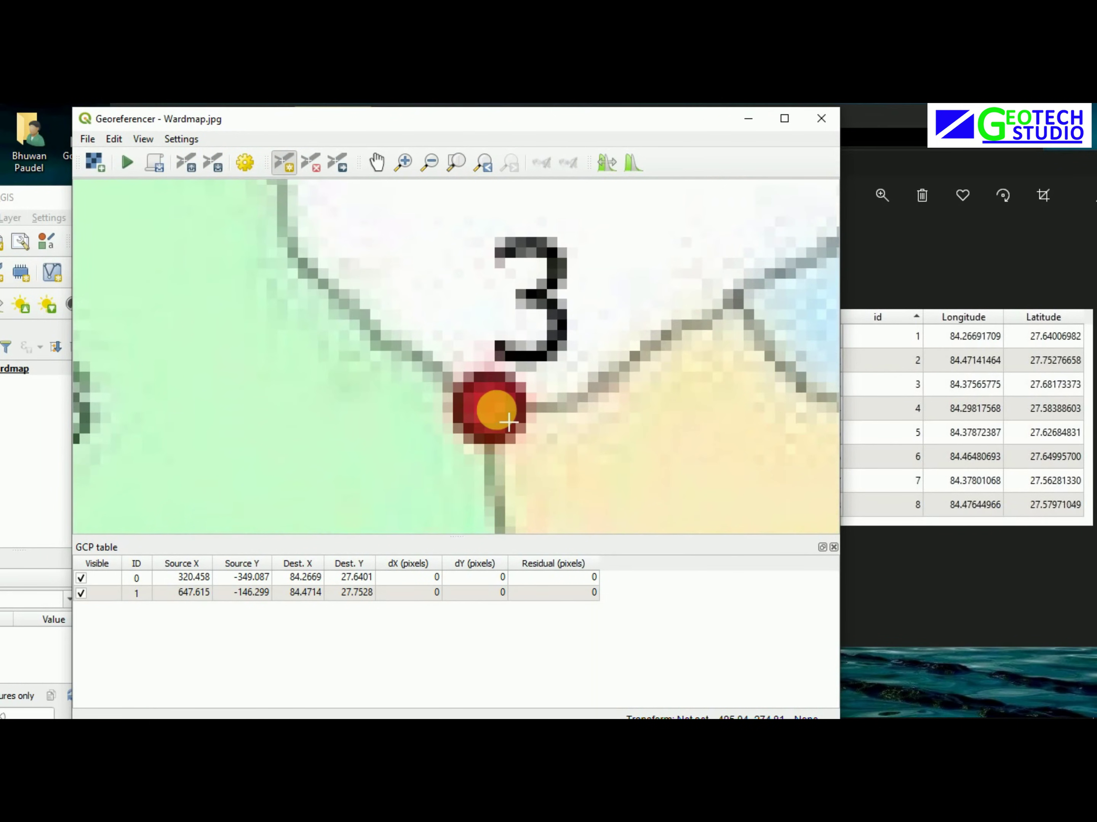
scroll(506, 422, up, 1)
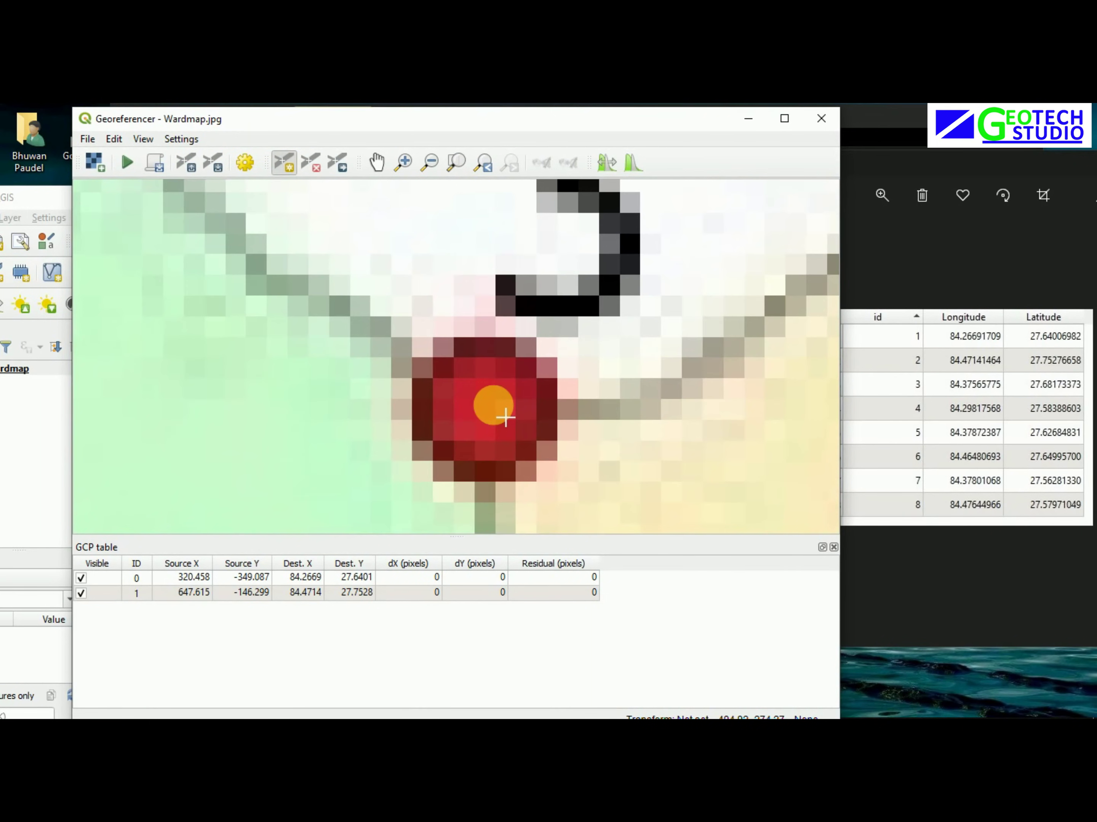
click(489, 411)
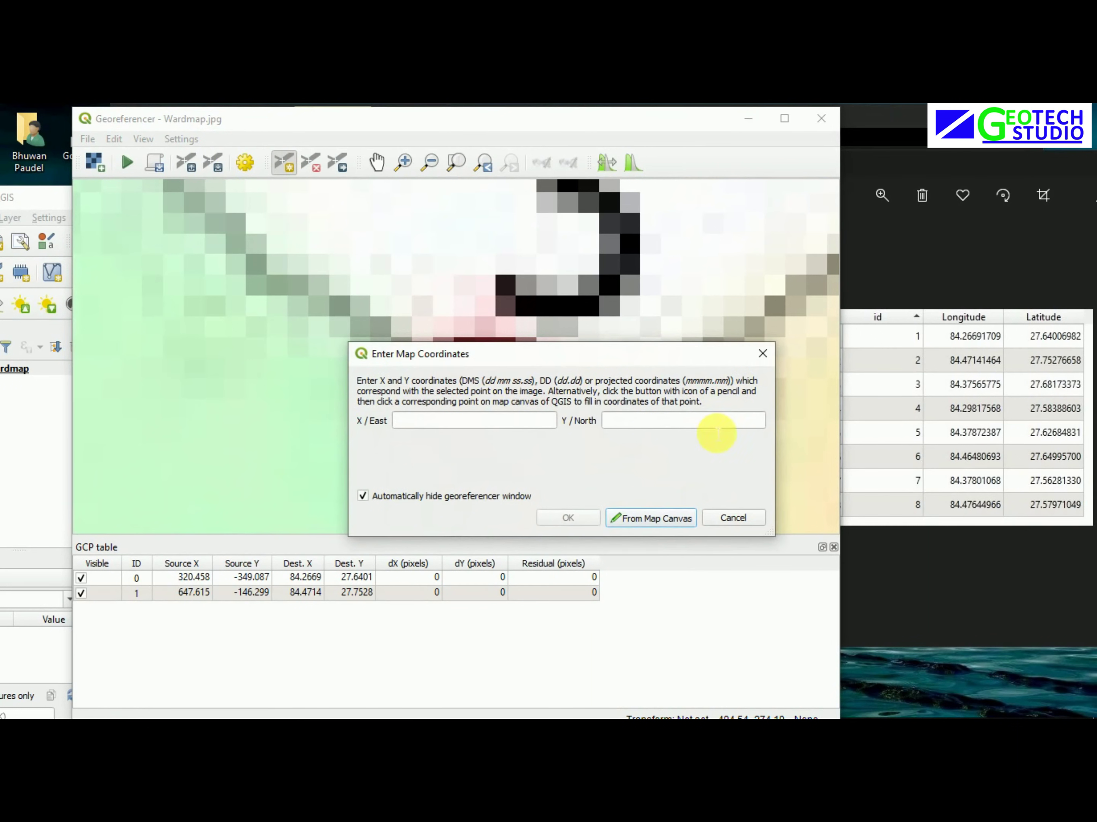
click(418, 432)
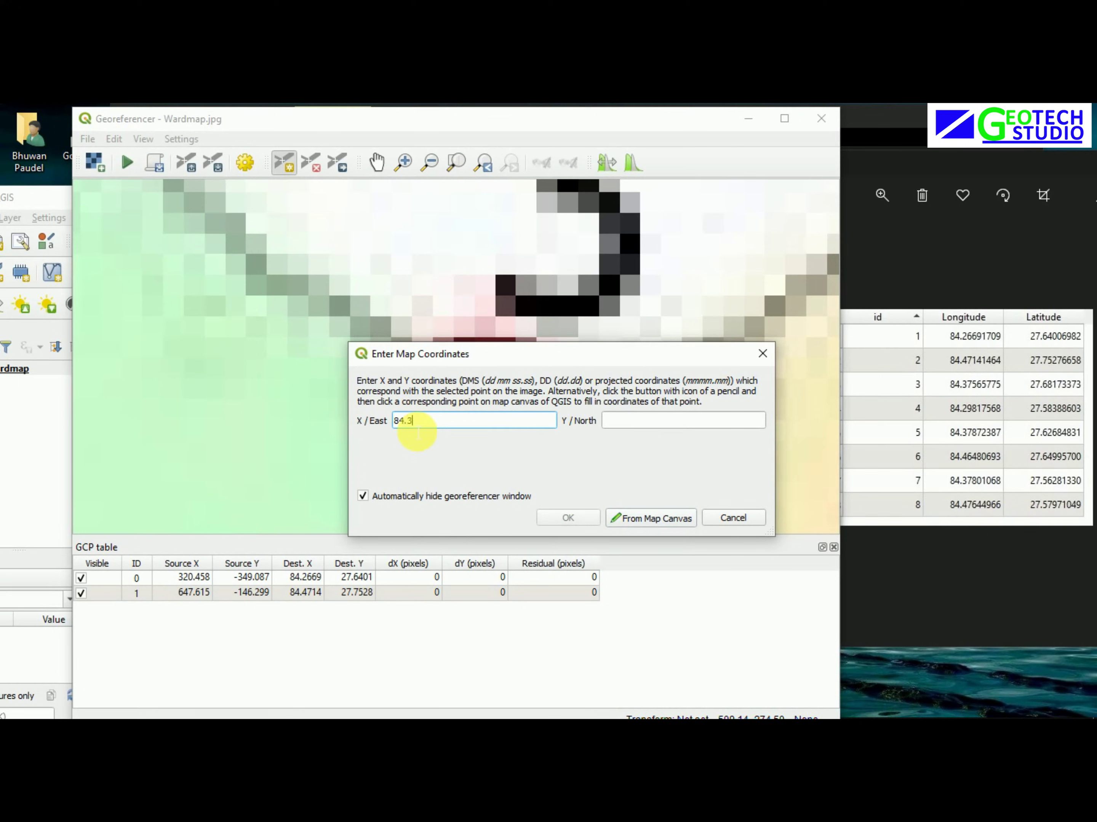
text(84.3756)
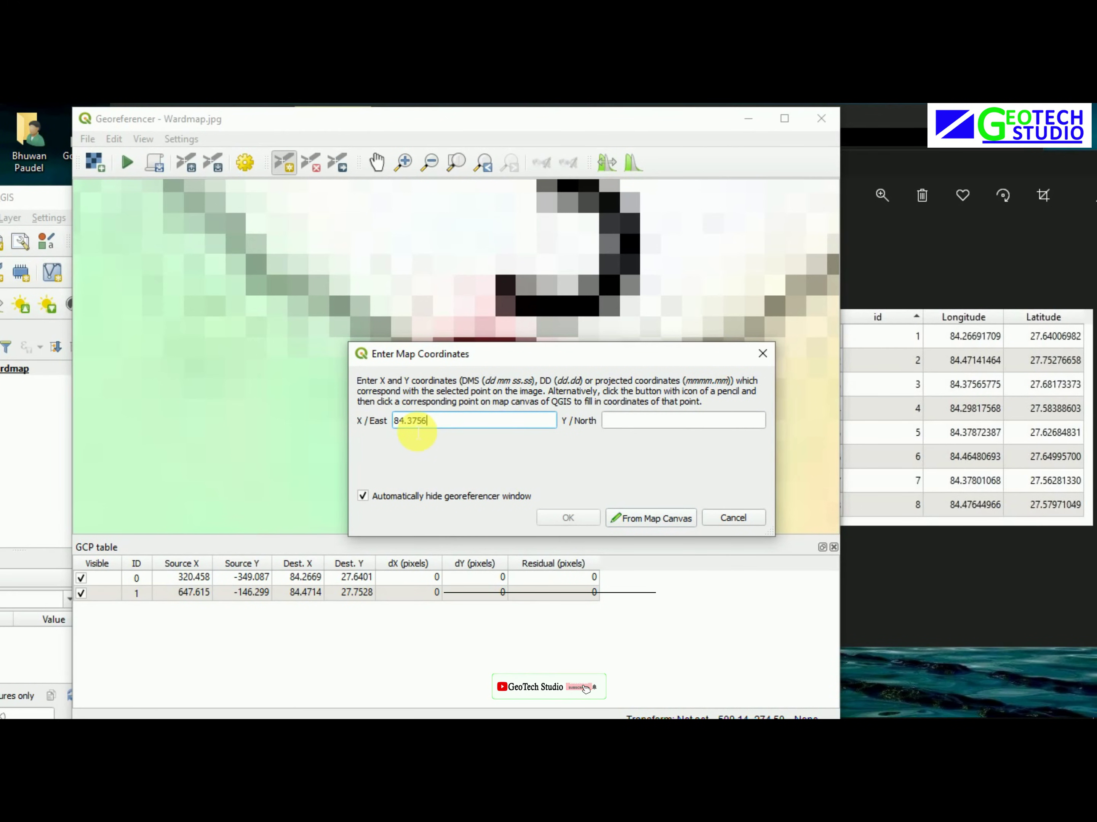
text(5775)
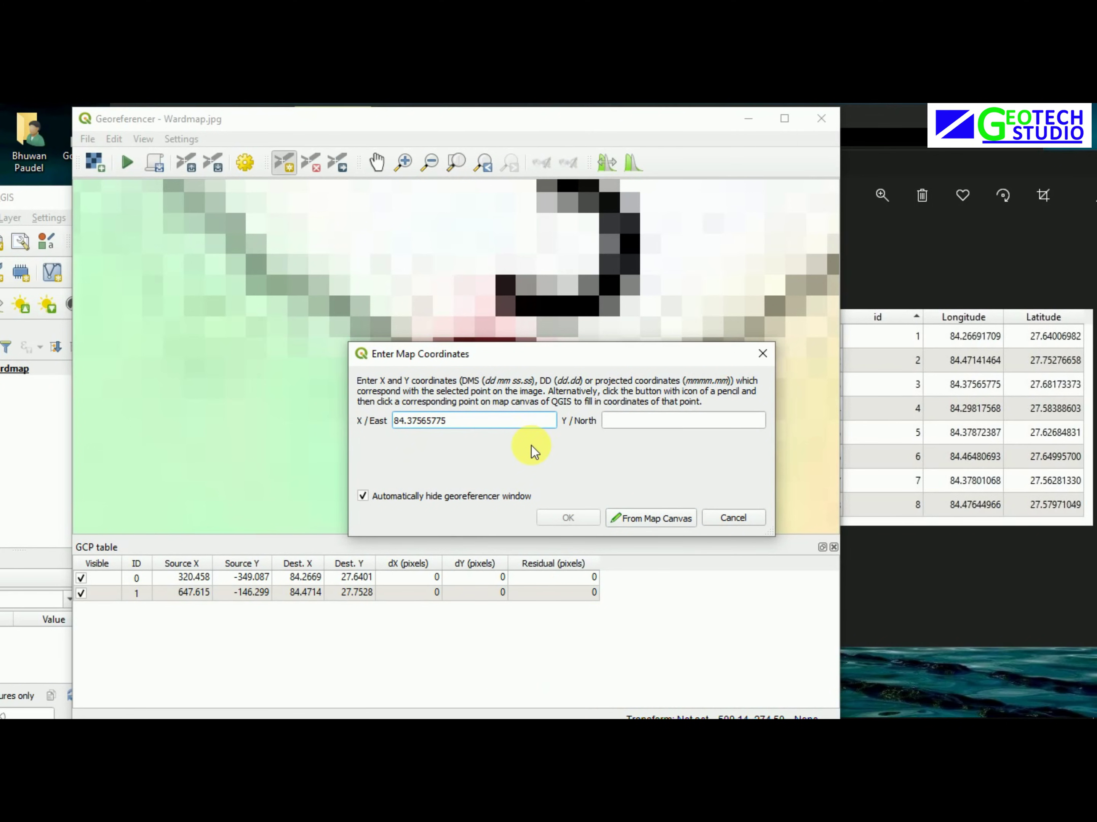
click(626, 427)
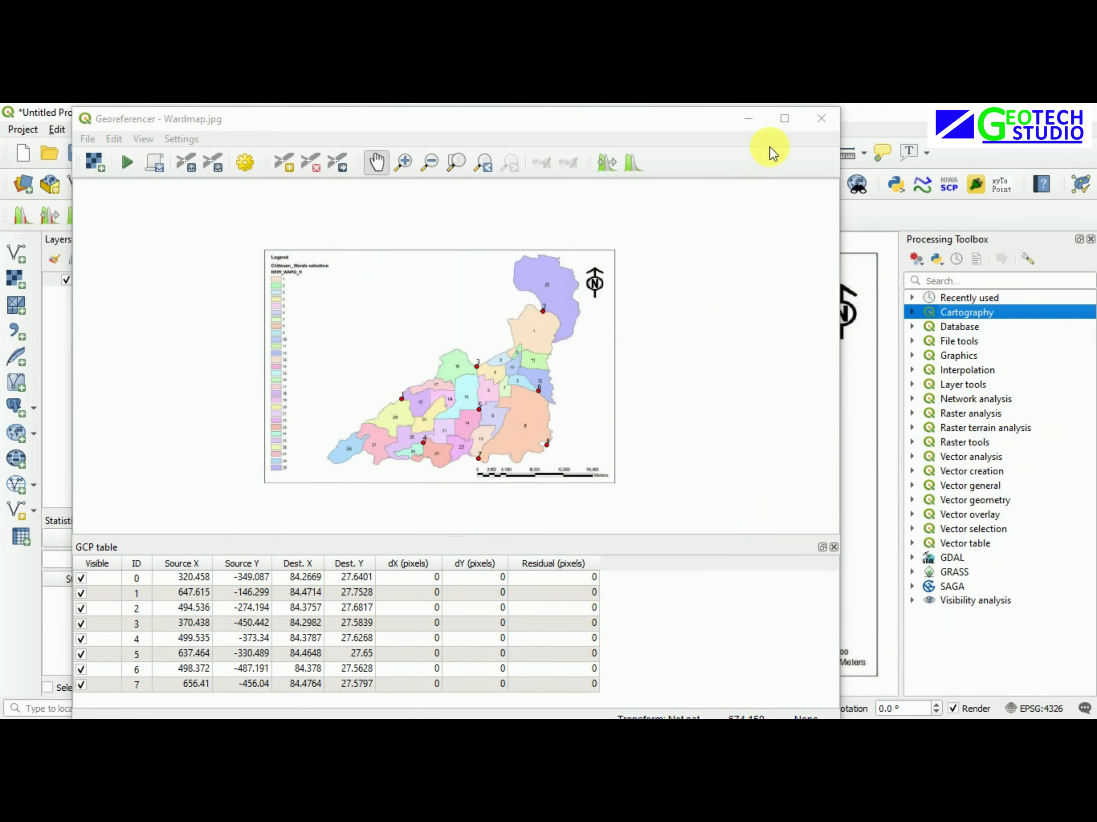
Set the transformation type to Polynomial 1 and the target SRS to EPSG:4326 - WGS 84 in the georeferencer's transformation settings
click(784, 119)
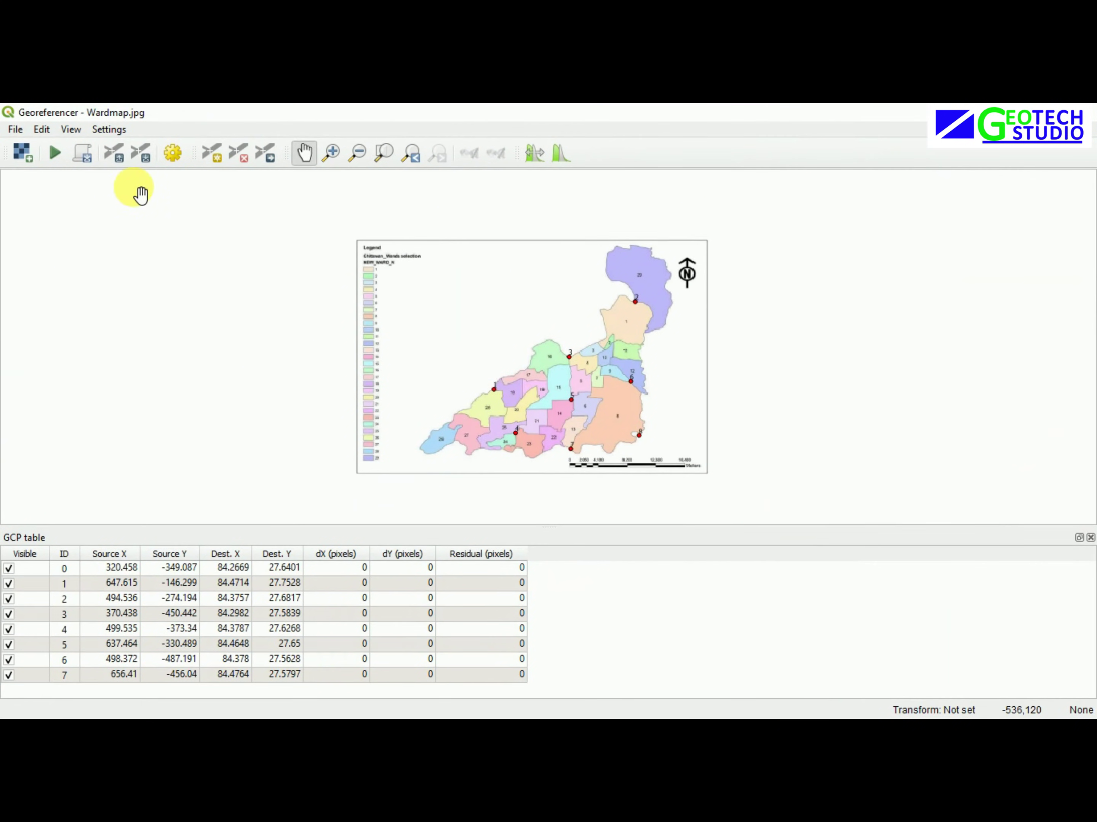
click(169, 159)
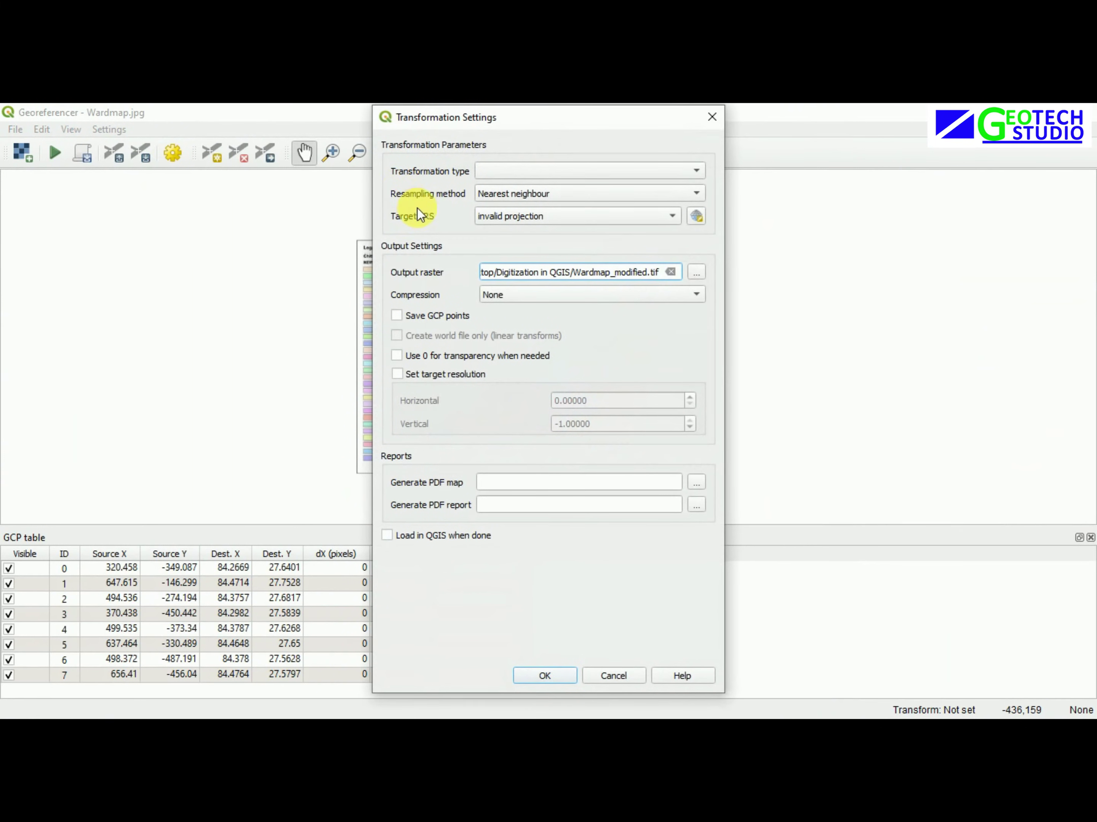
click(695, 174)
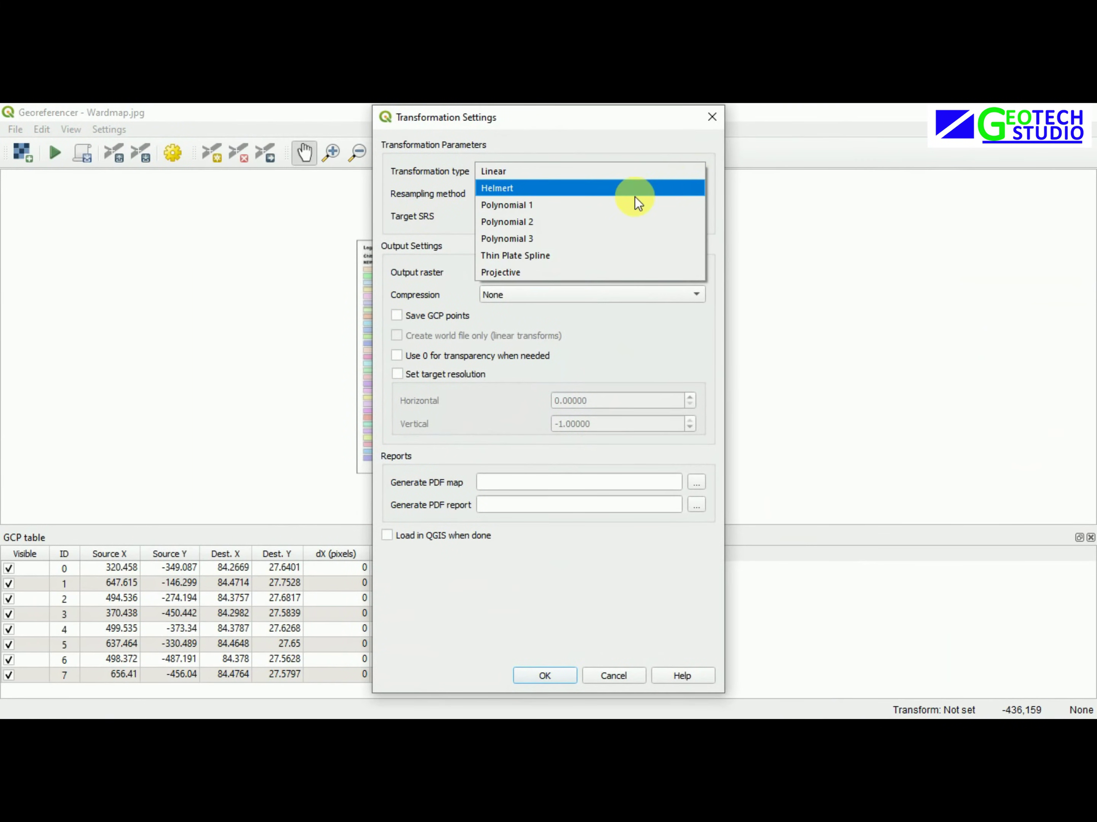
click(617, 205)
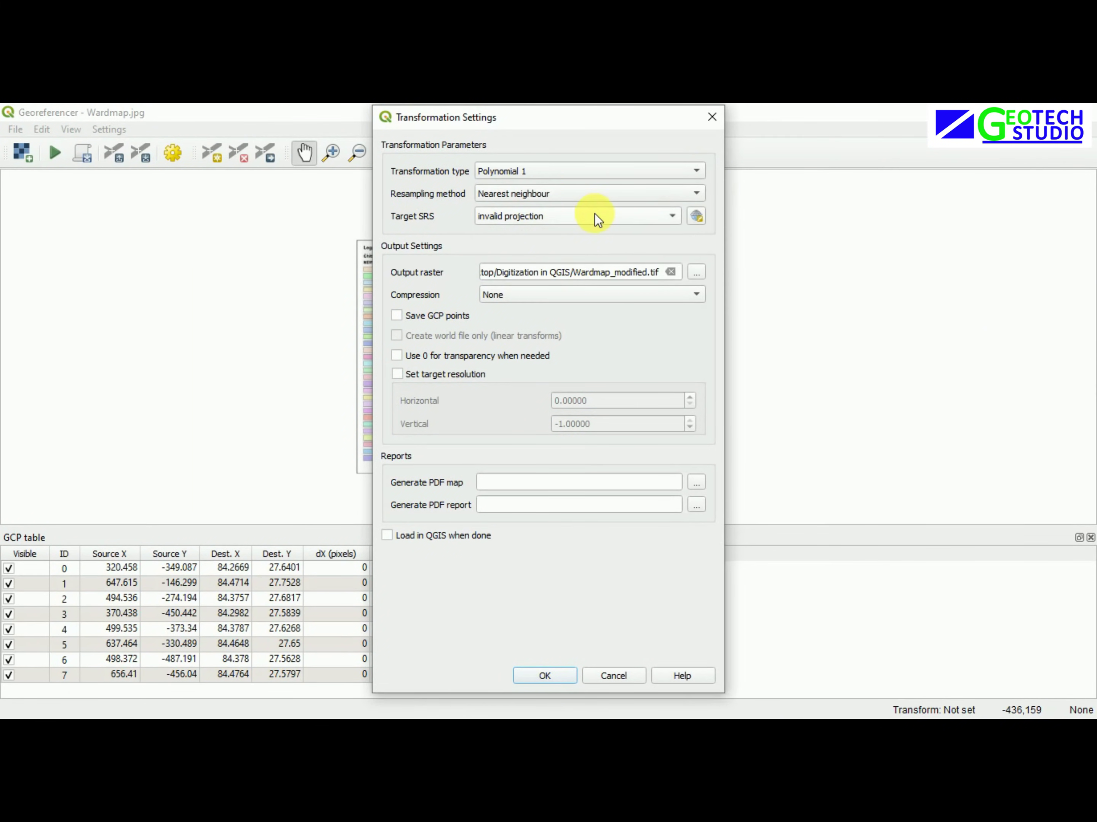
click(697, 217)
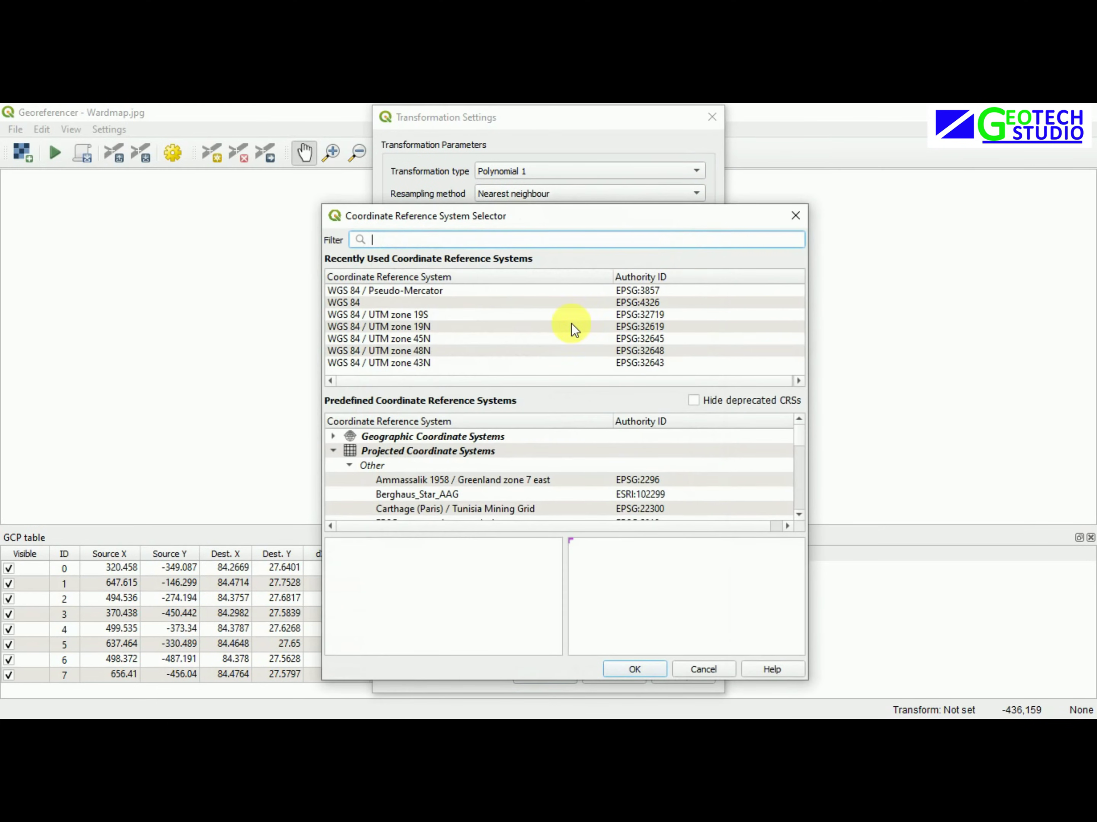
click(351, 303)
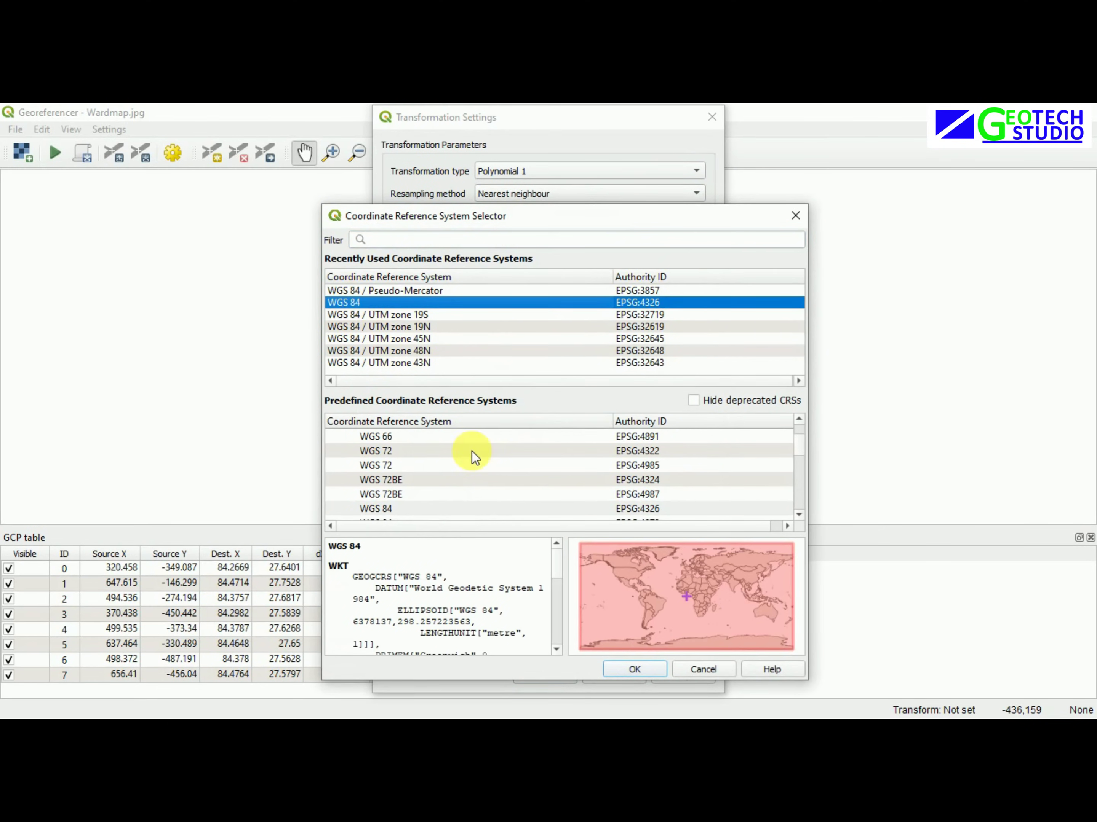
click(635, 670)
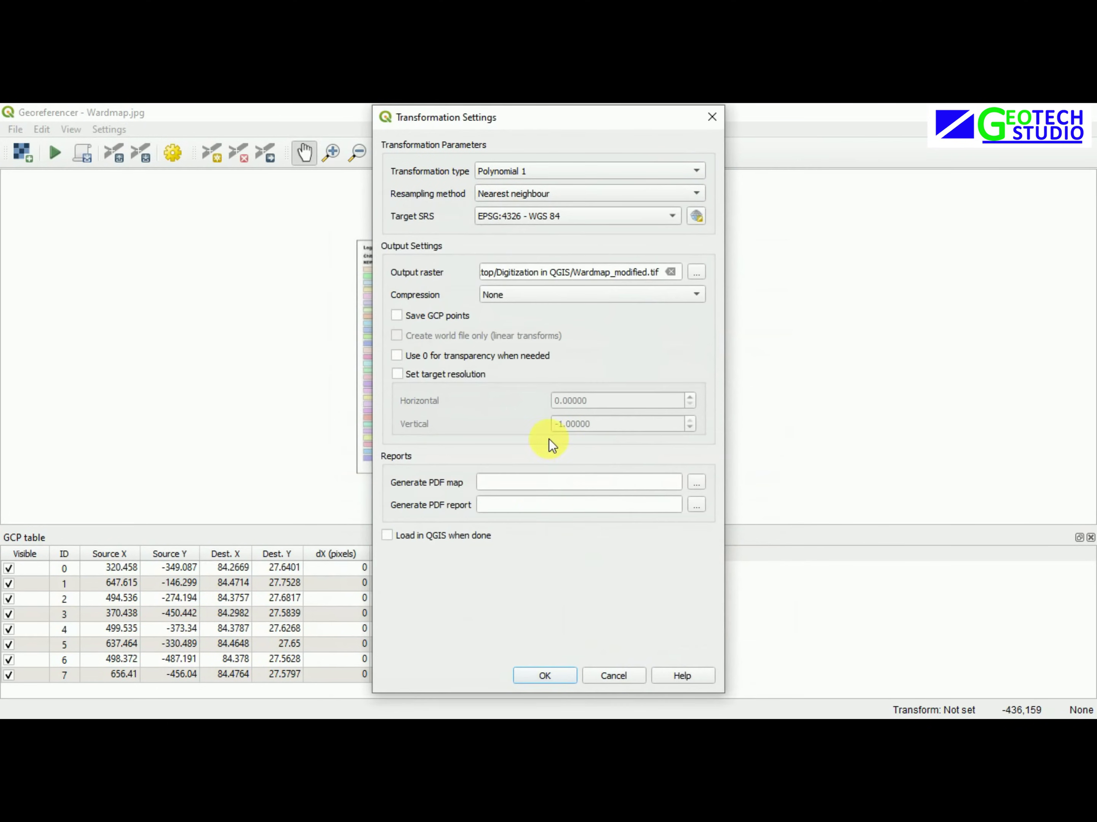
Set the output raster to Georef_img.tif in the Desktop folder Digitization in QGIS and apply the transformation settings
click(695, 273)
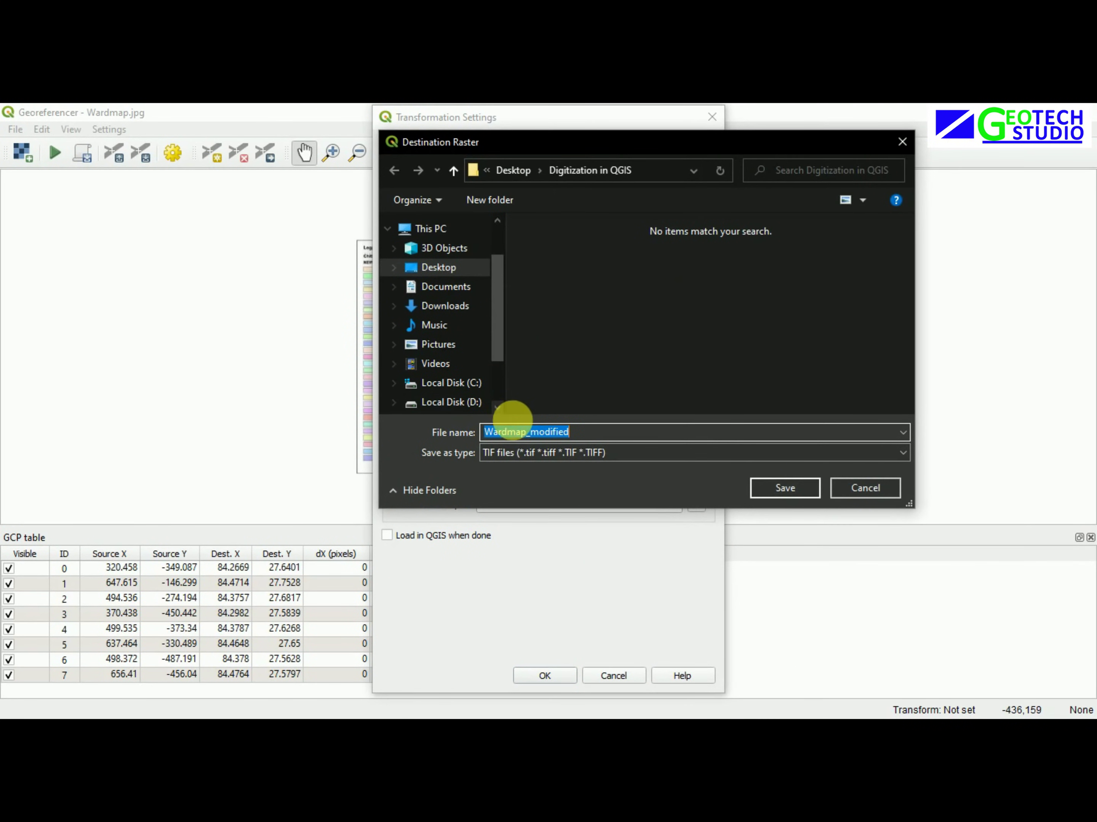
drag(526, 432, 490, 432)
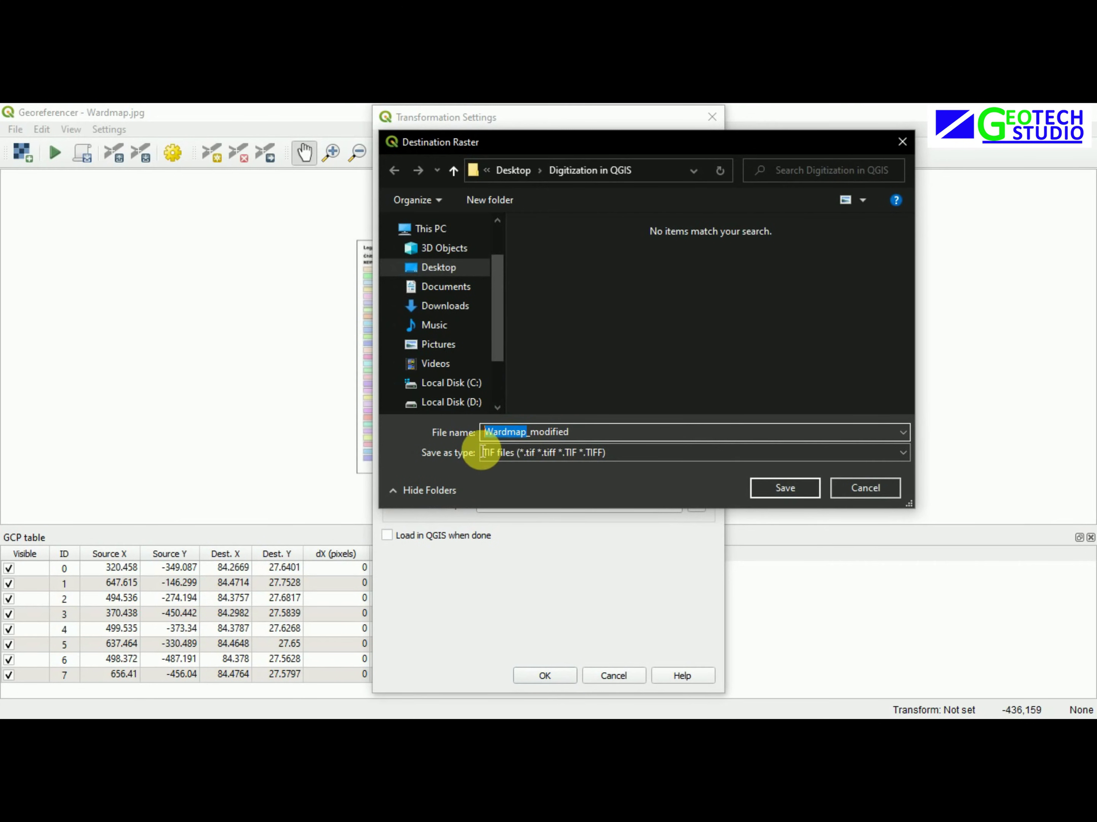
click(425, 273)
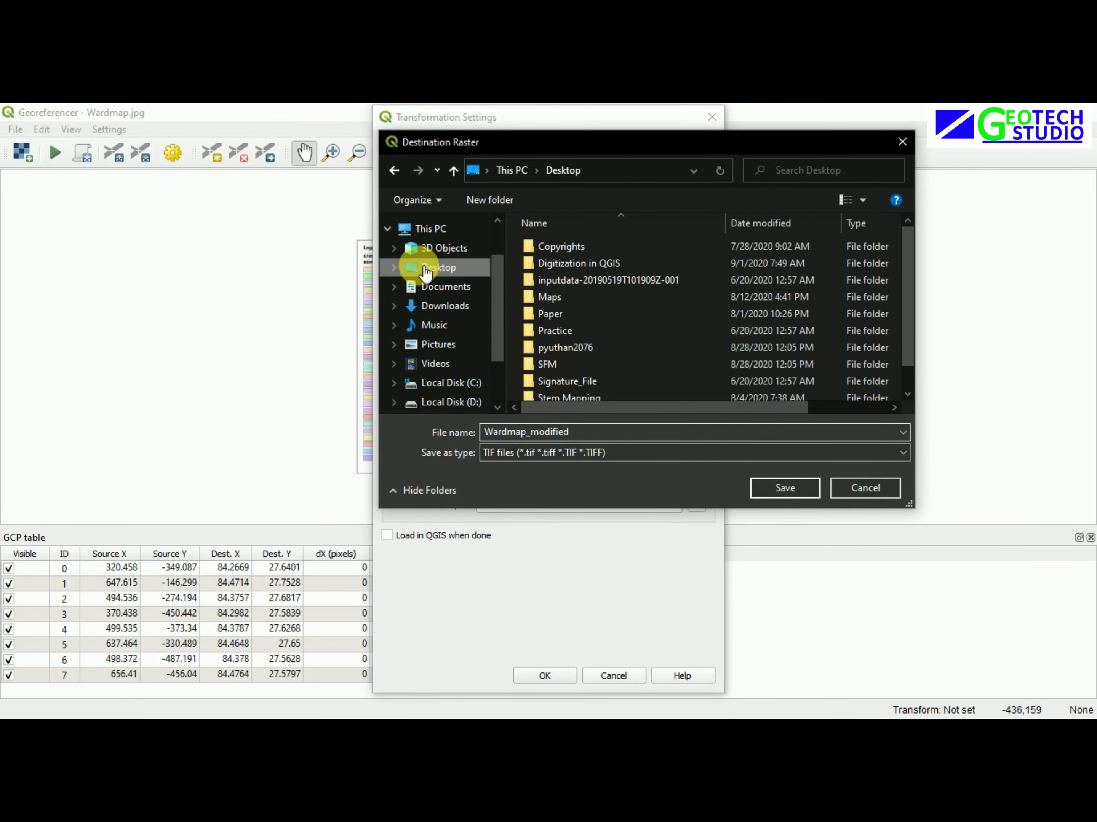
double_click(565, 264)
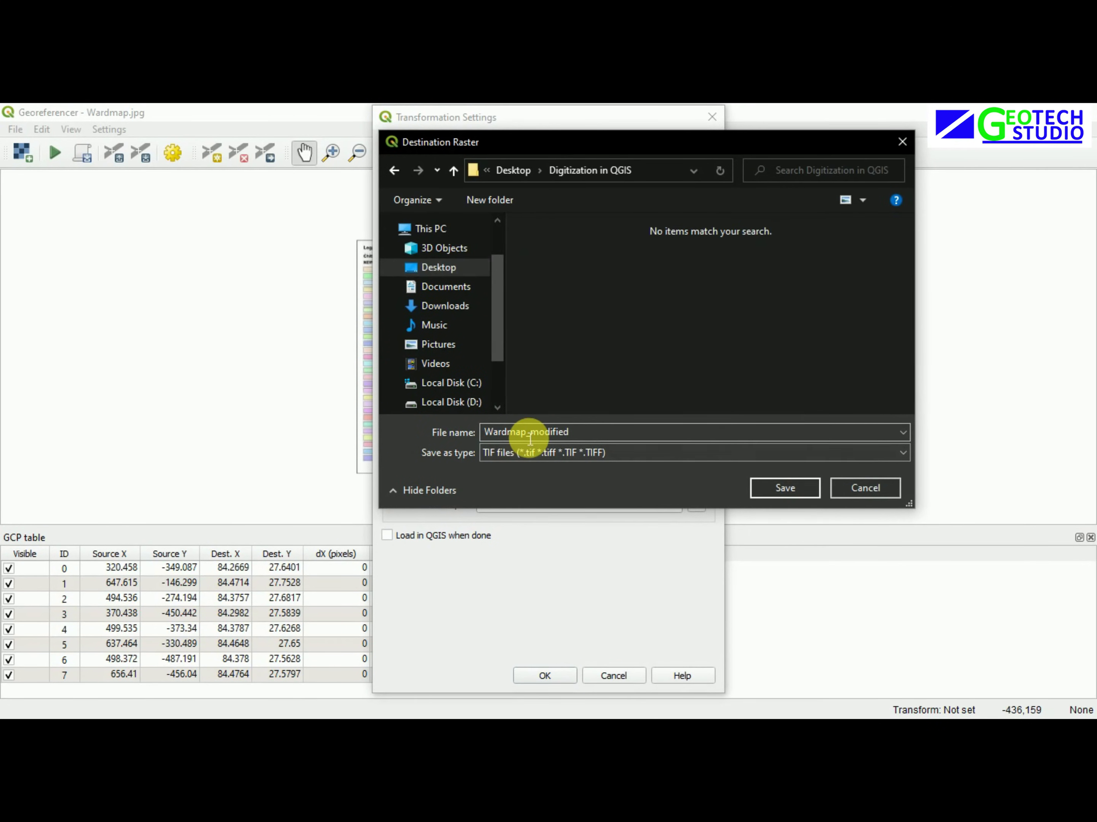
double_click(583, 442)
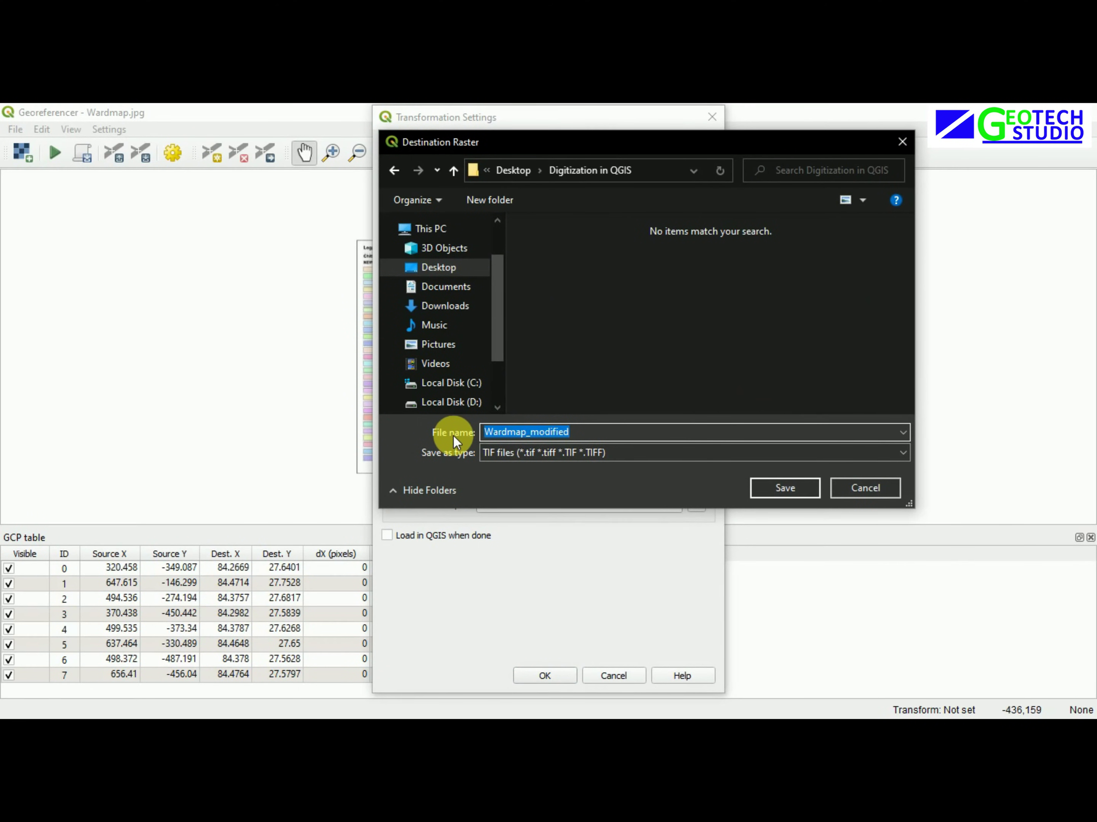
text(Georef)
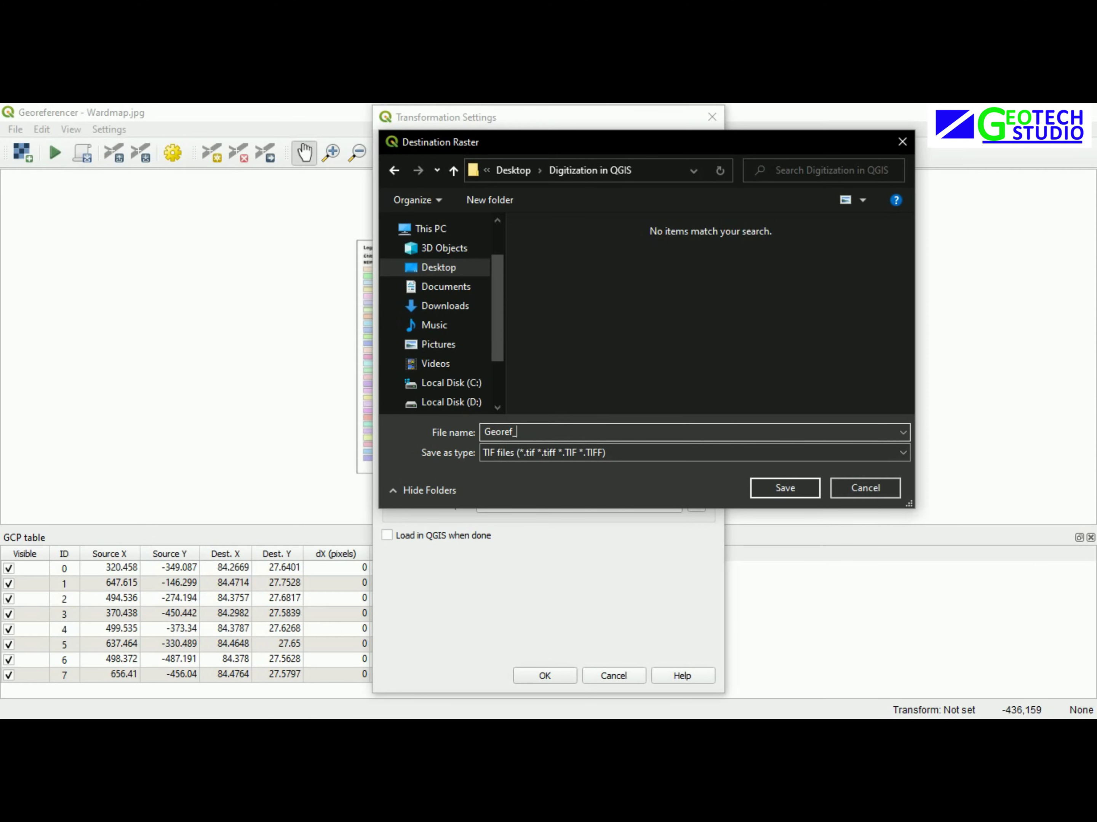
text(_img)
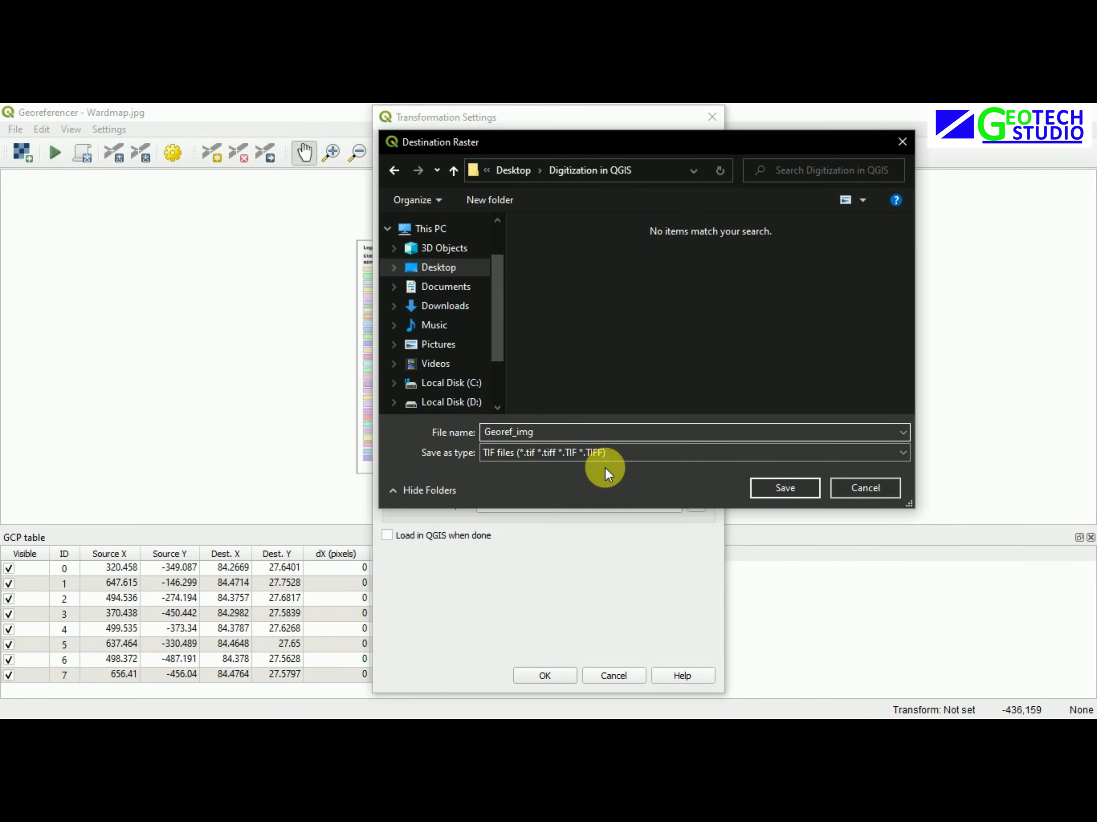
click(770, 487)
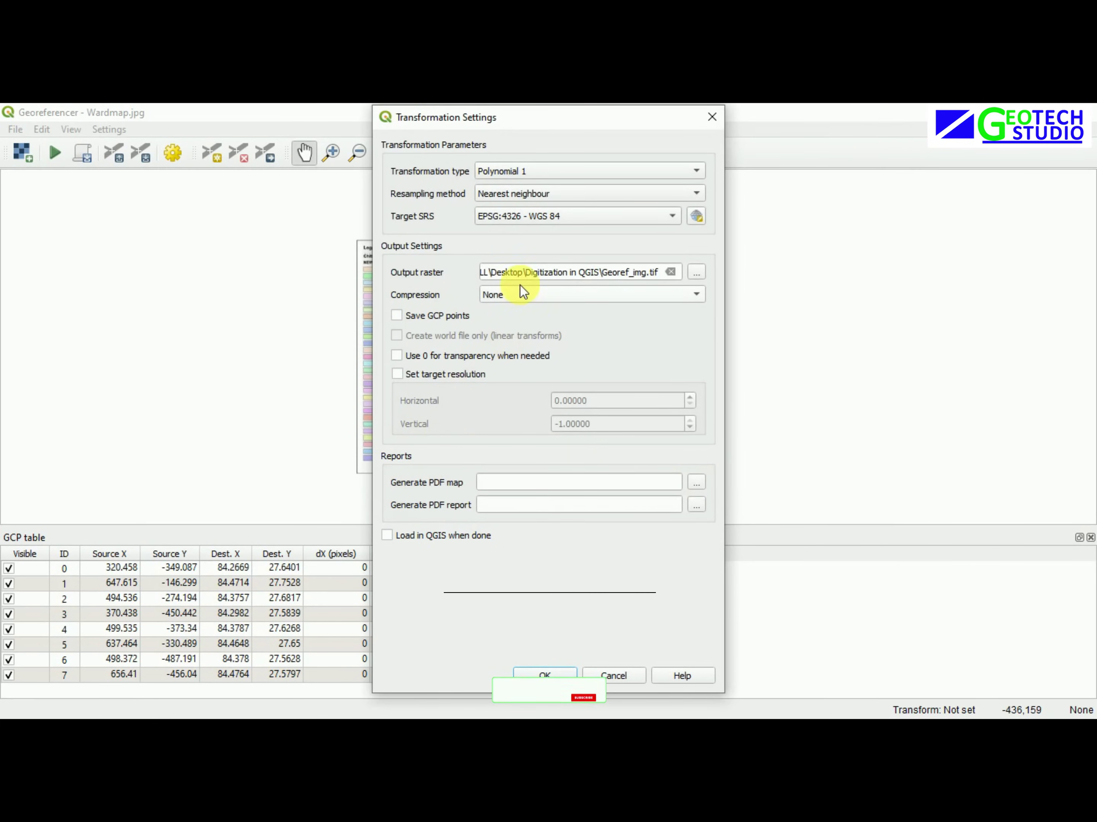
click(540, 672)
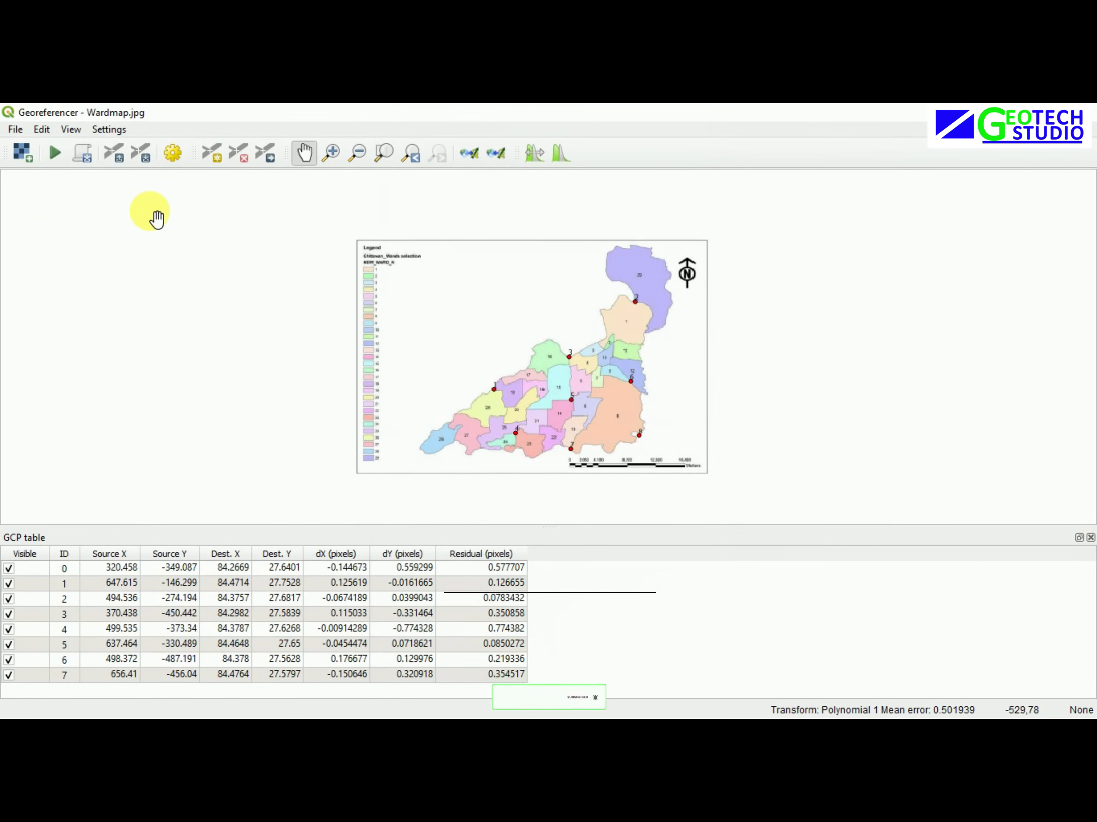
Run the georeferencing of the ward map and close the Georeferencer, discarding the GCP points
click(15, 131)
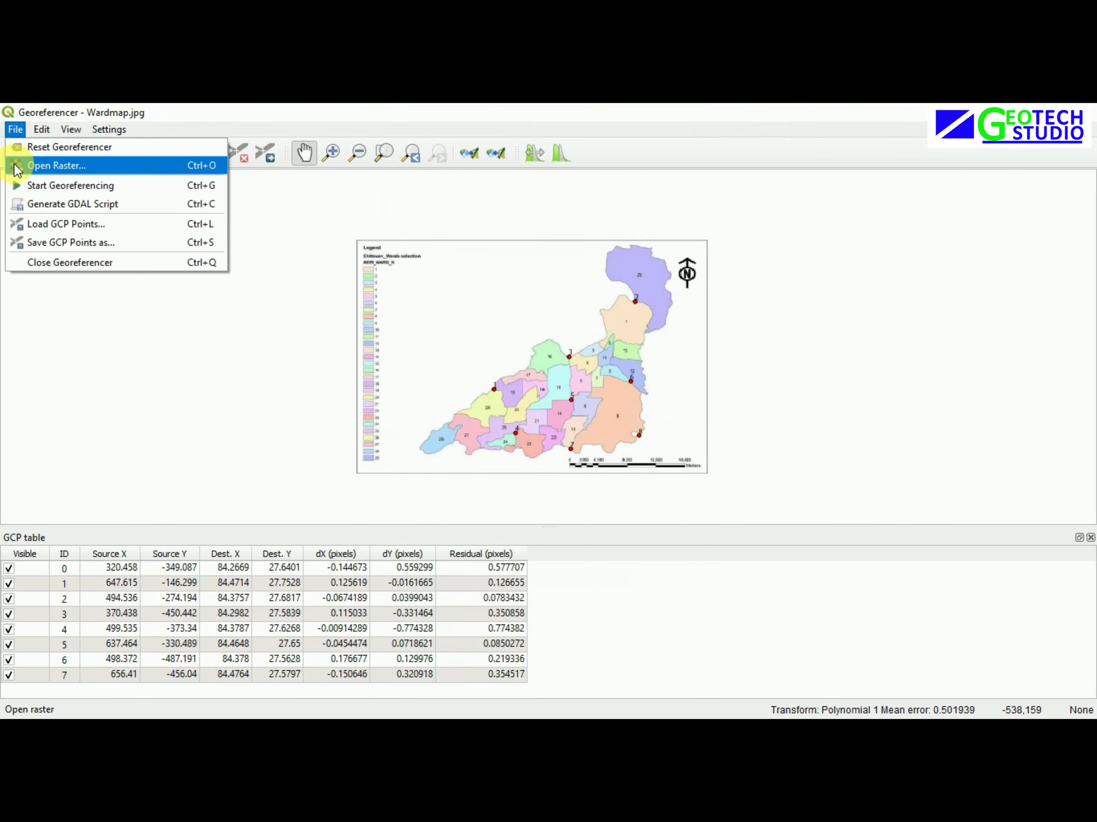
click(246, 264)
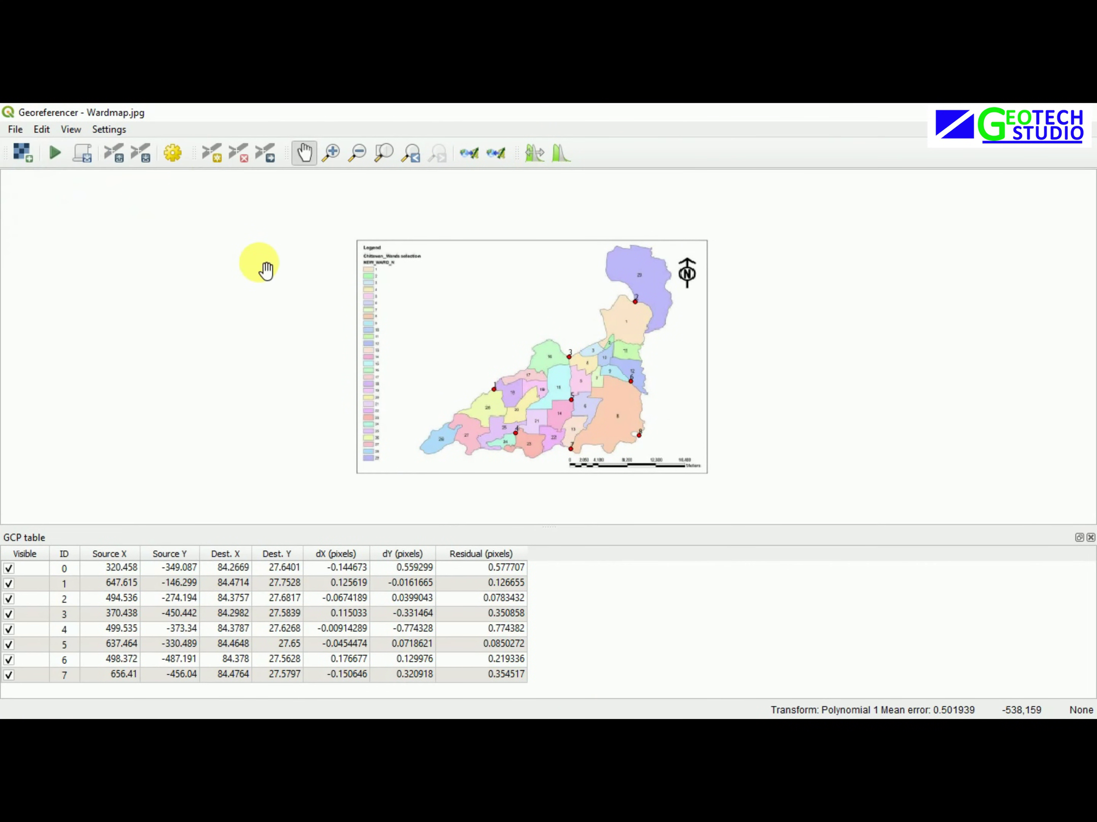
click(52, 153)
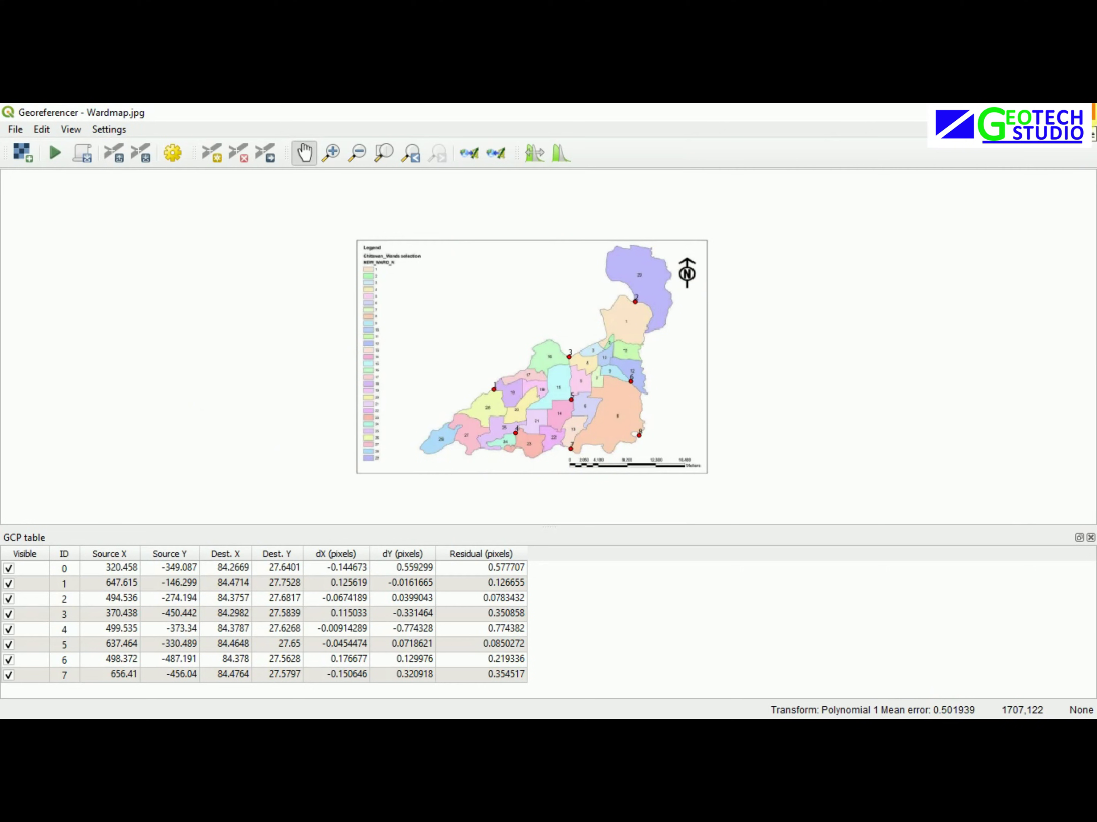
click(1093, 112)
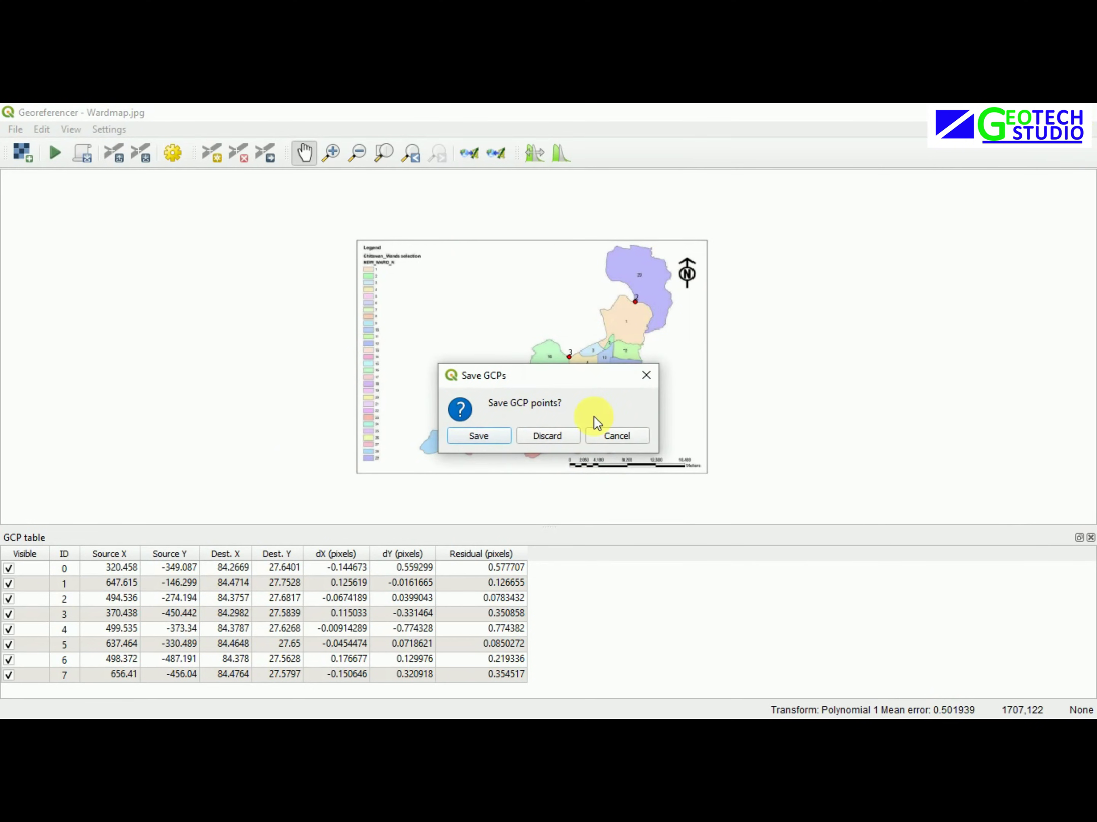
click(549, 435)
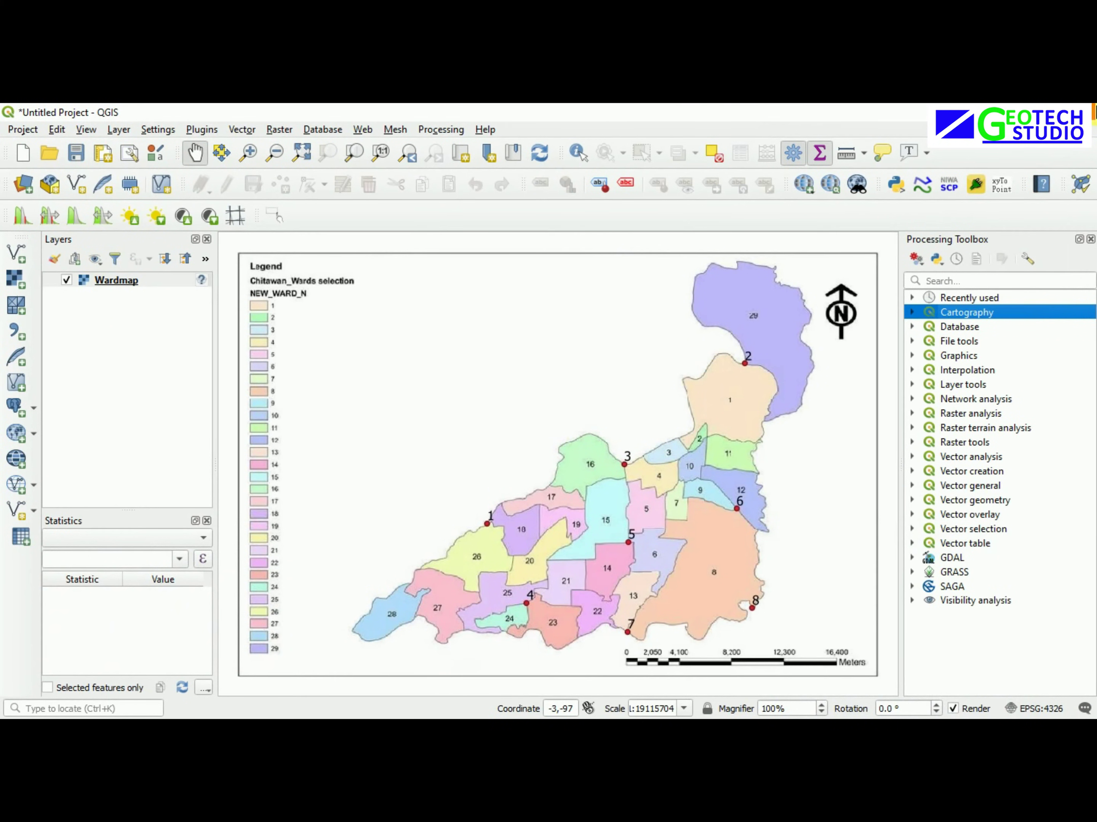
Quit QGIS without saving the current project and close the Day 5 folder window
click(1093, 112)
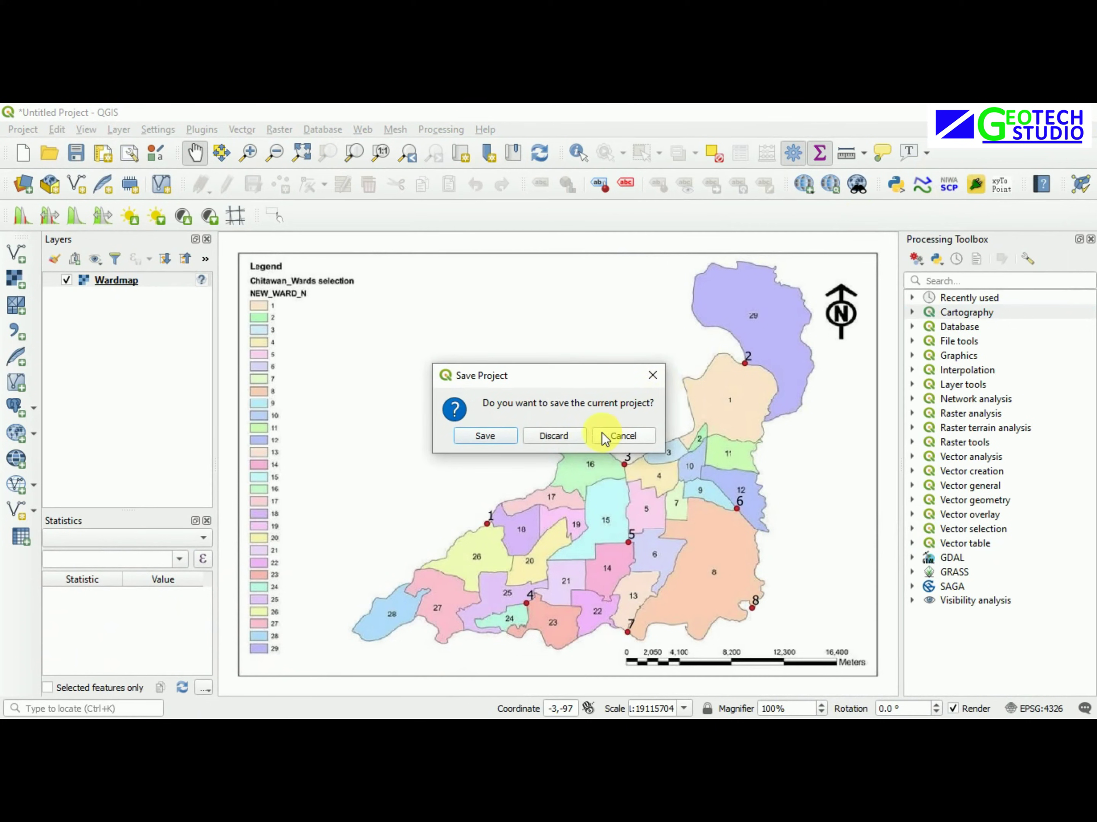
click(542, 434)
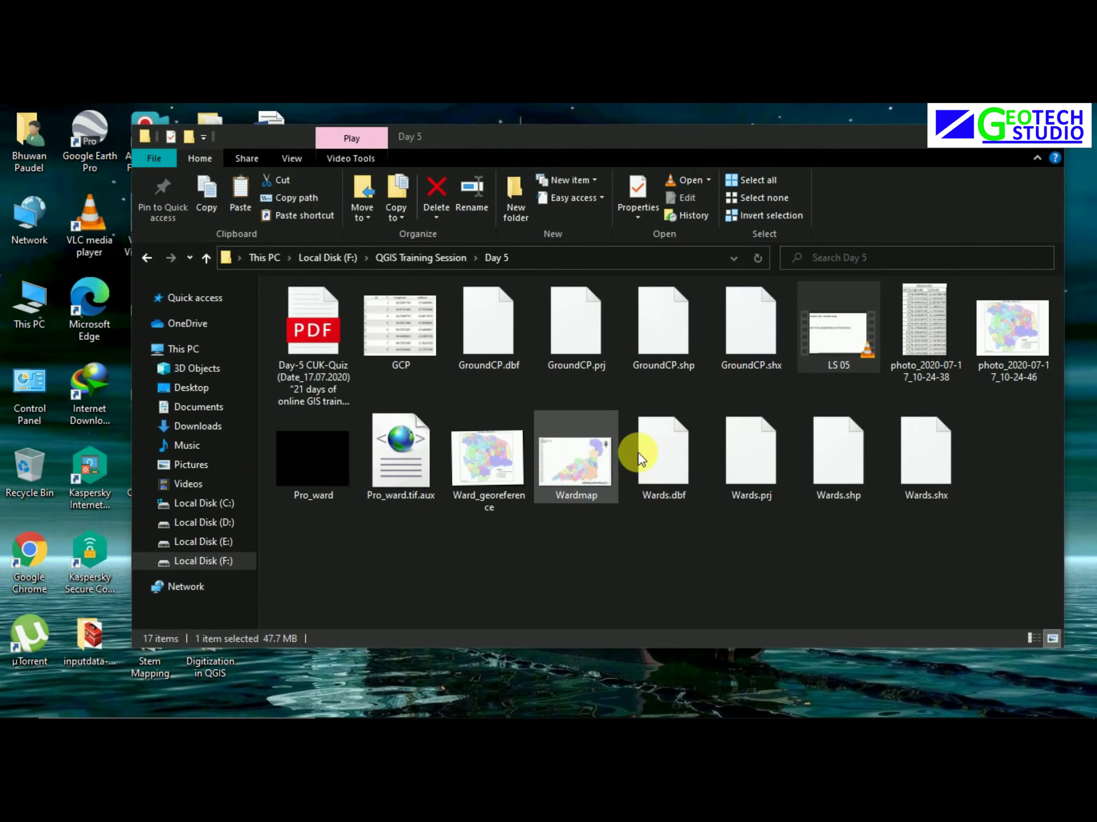
click(1041, 140)
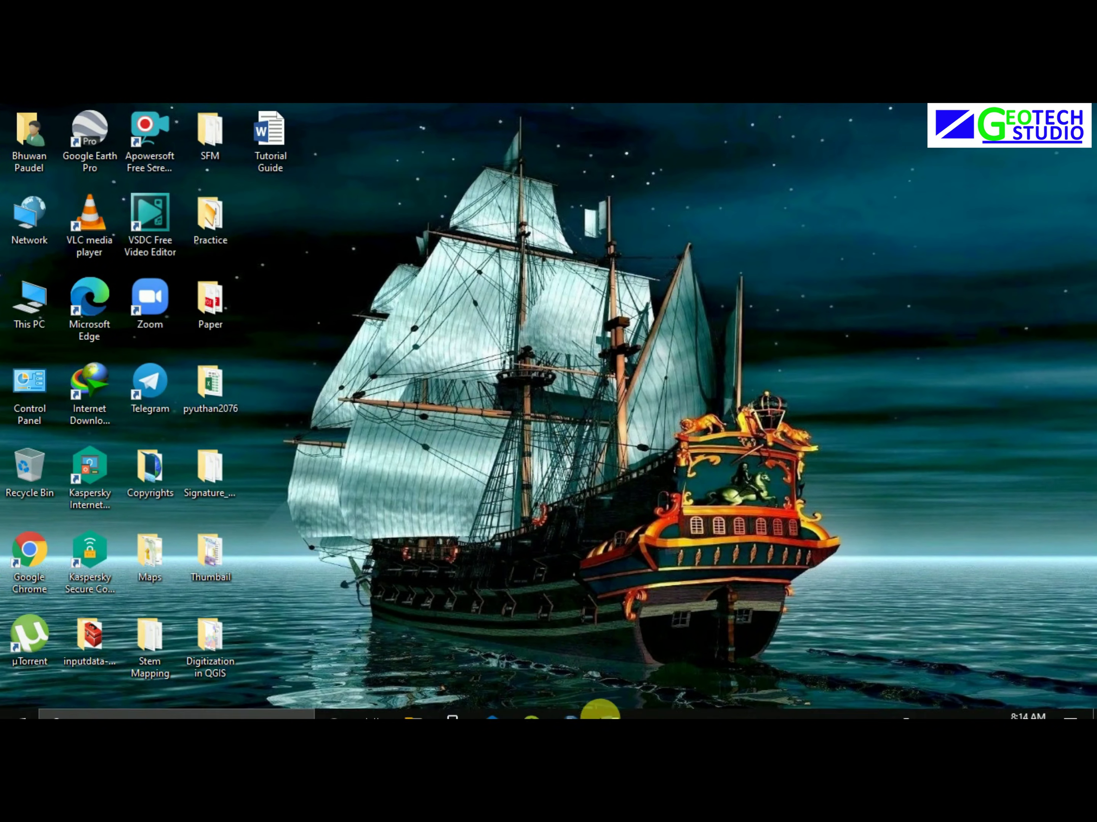
Restart QGIS from the desktop and create a new empty project in EPSG:4326 - WGS 84
mouse_move(600, 712)
click(532, 704)
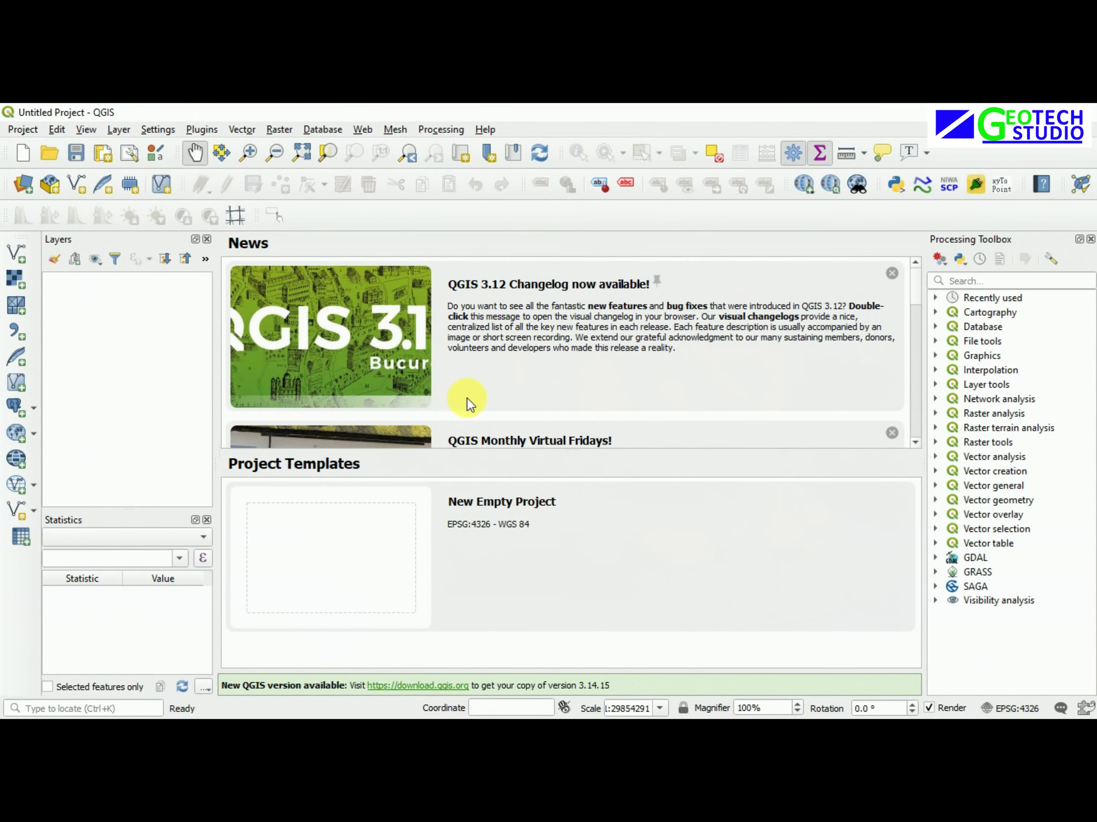
double_click(337, 555)
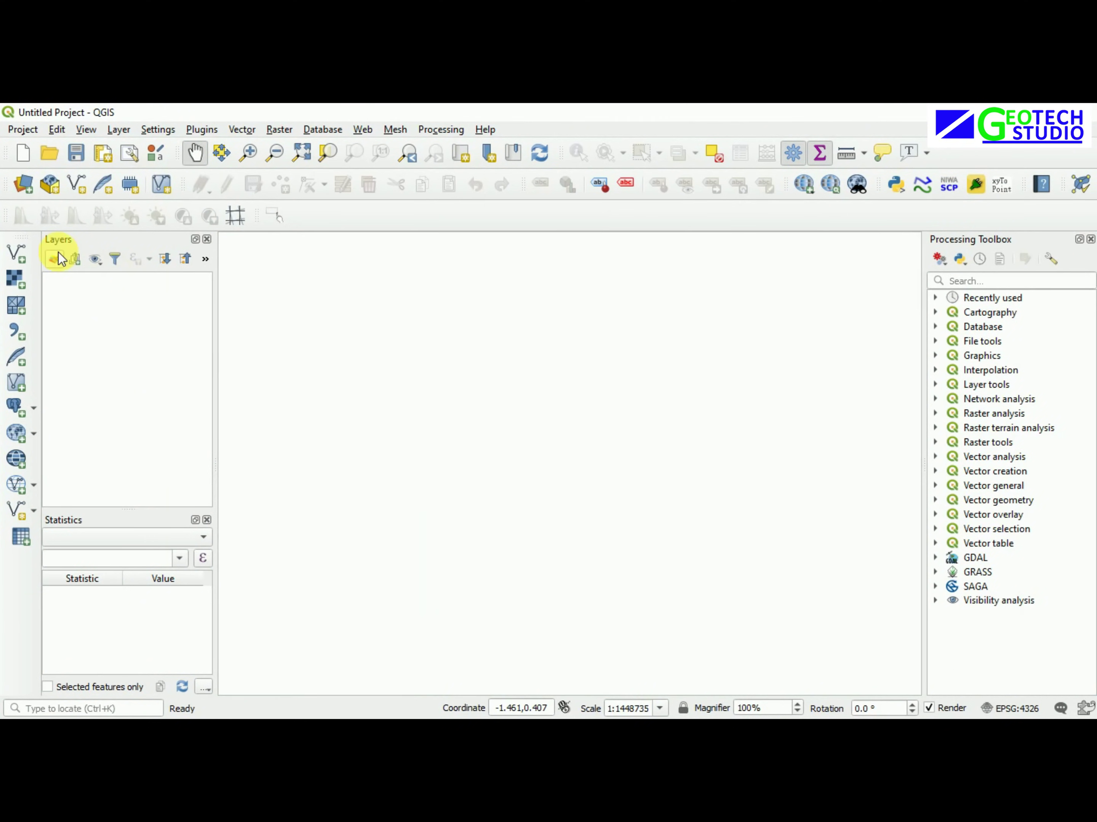
Add the raster Georef_img.tif from the Digitization in QGIS folder to the project as a layer
click(18, 278)
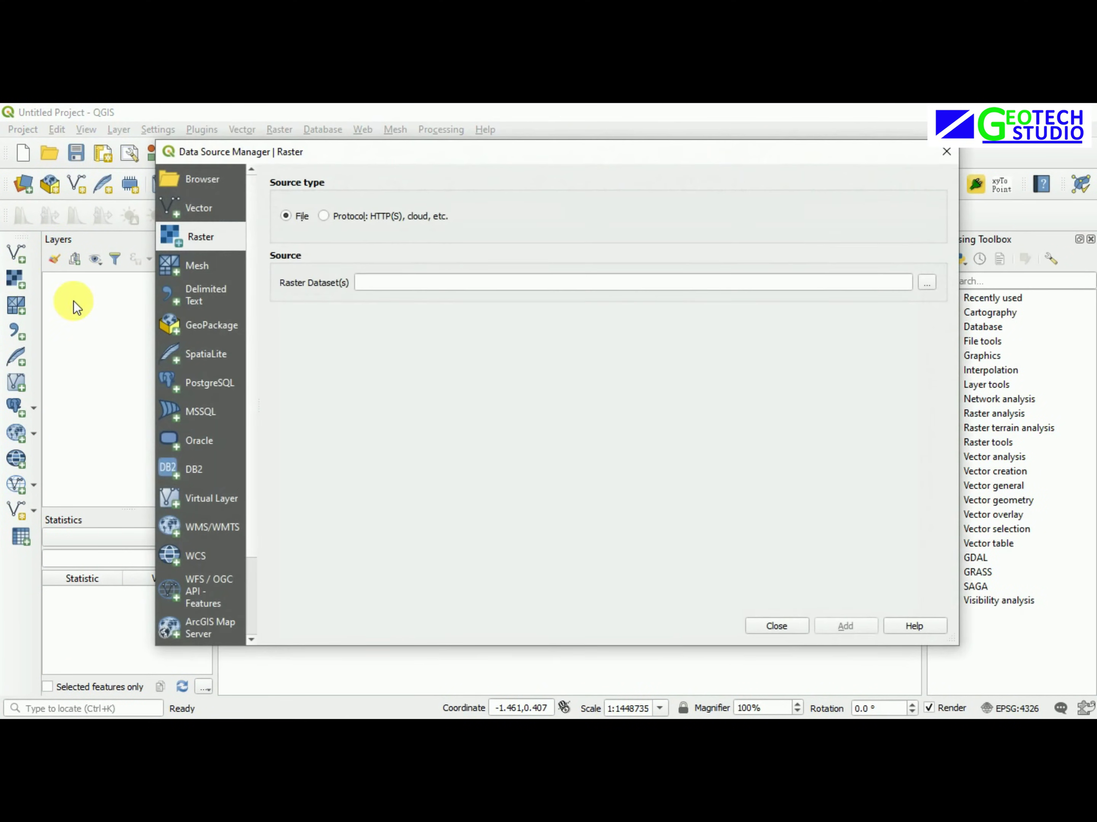
click(927, 282)
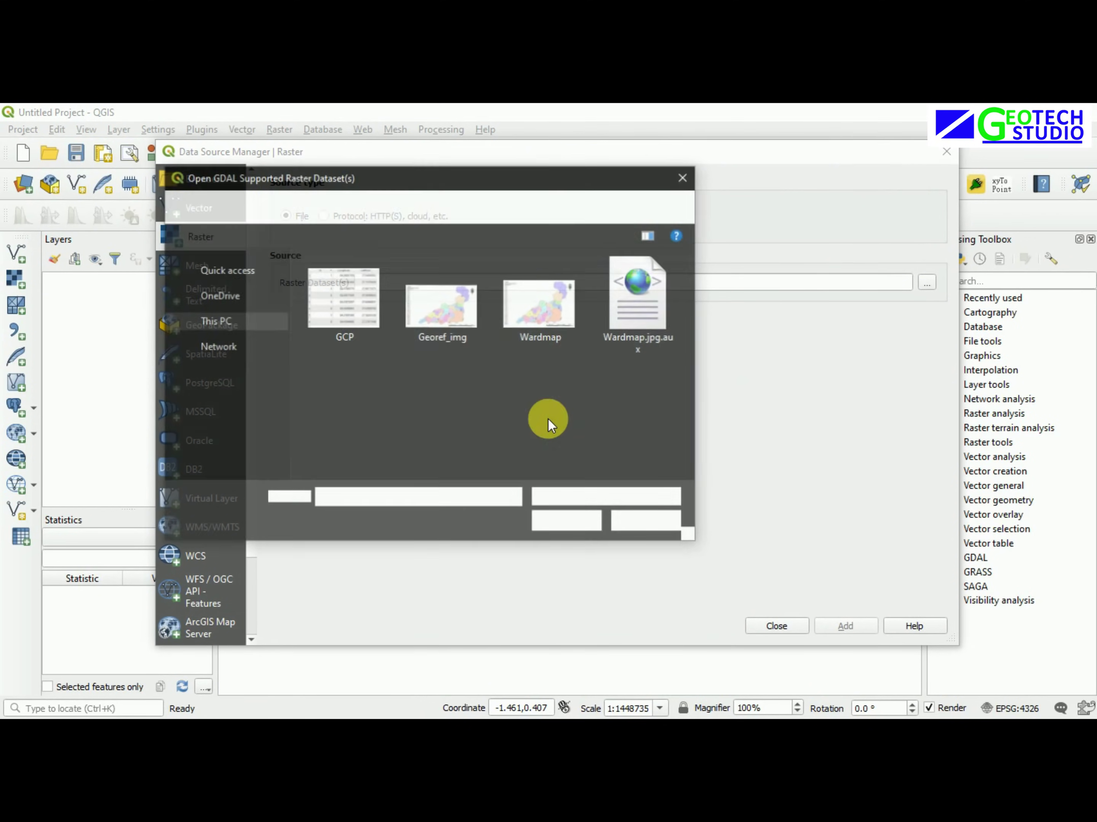
click(451, 319)
click(559, 520)
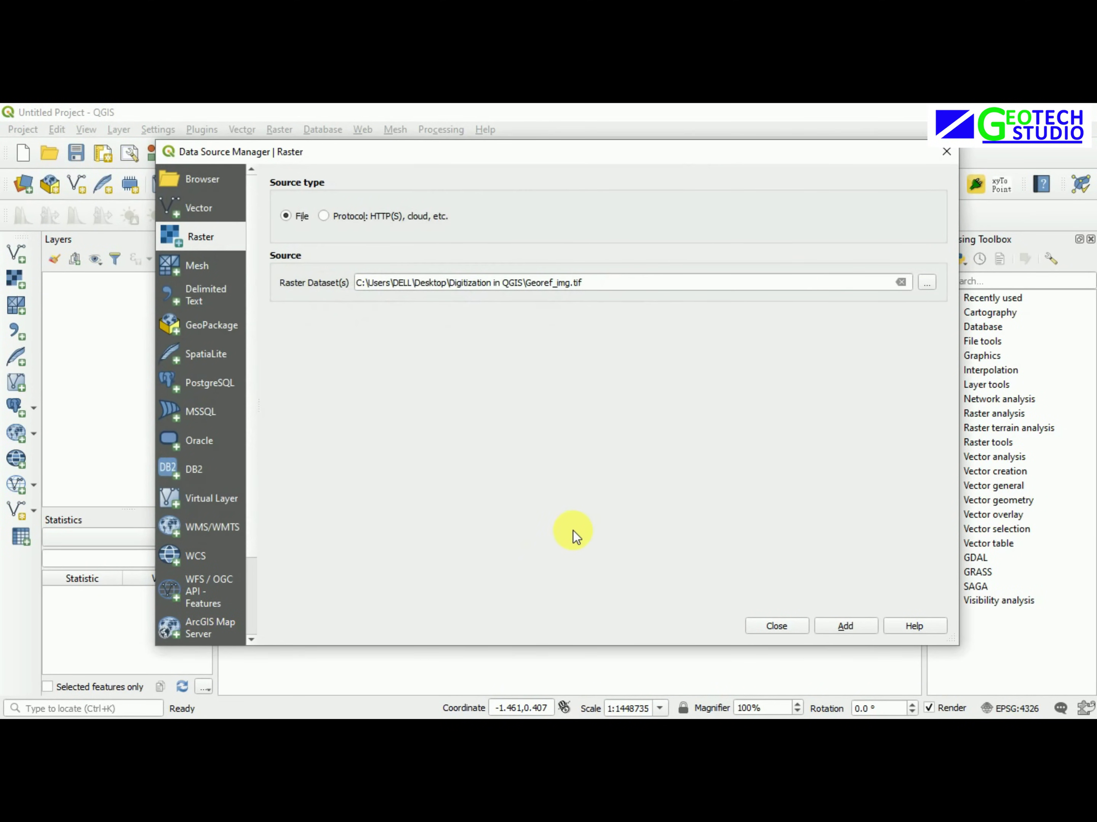
click(843, 626)
click(777, 627)
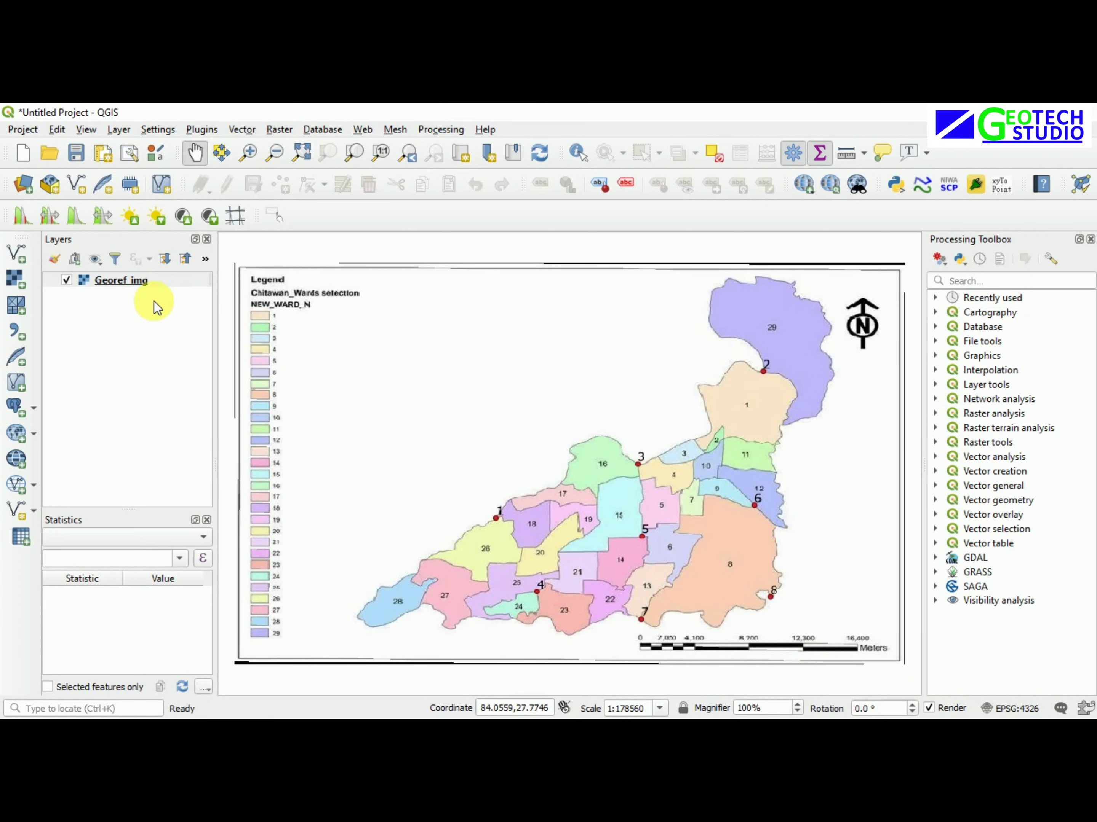
Set up a GeoTIFF export of the Georef_img layer to a file named Pro_Img in the Digitization in QGIS folder
right_click(135, 284)
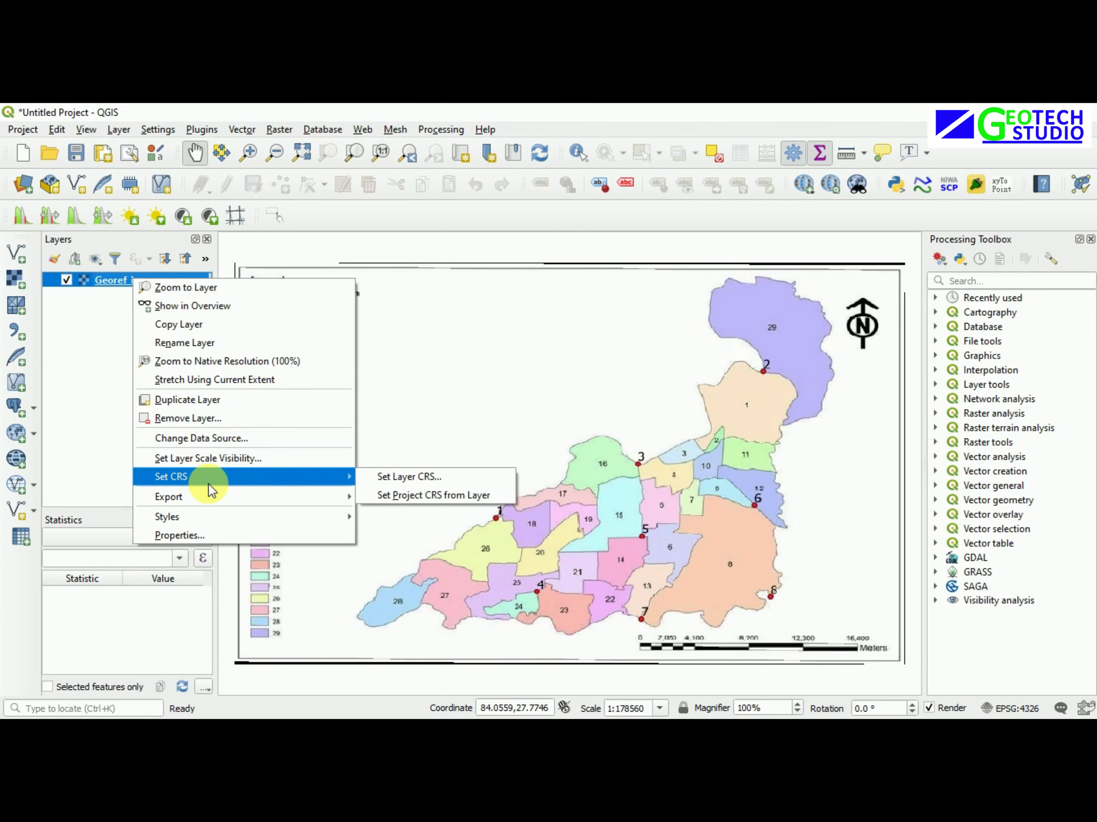
mouse_move(242, 488)
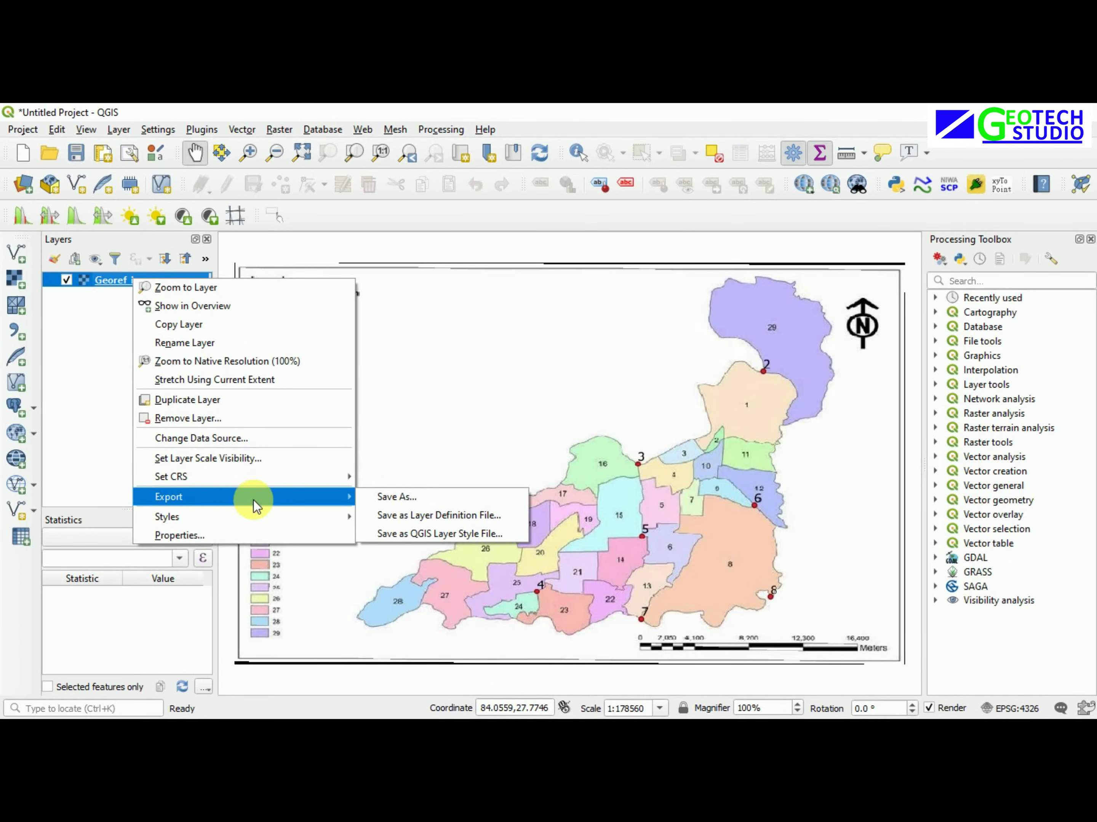
click(368, 499)
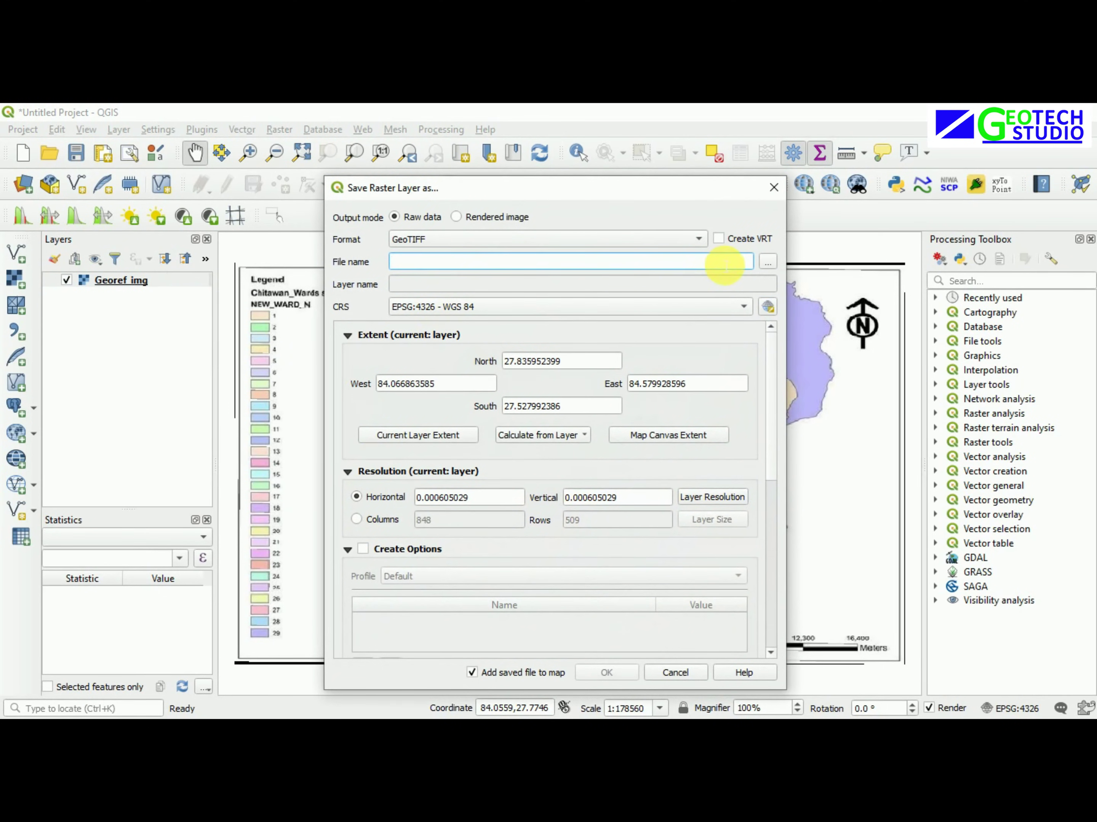
click(768, 262)
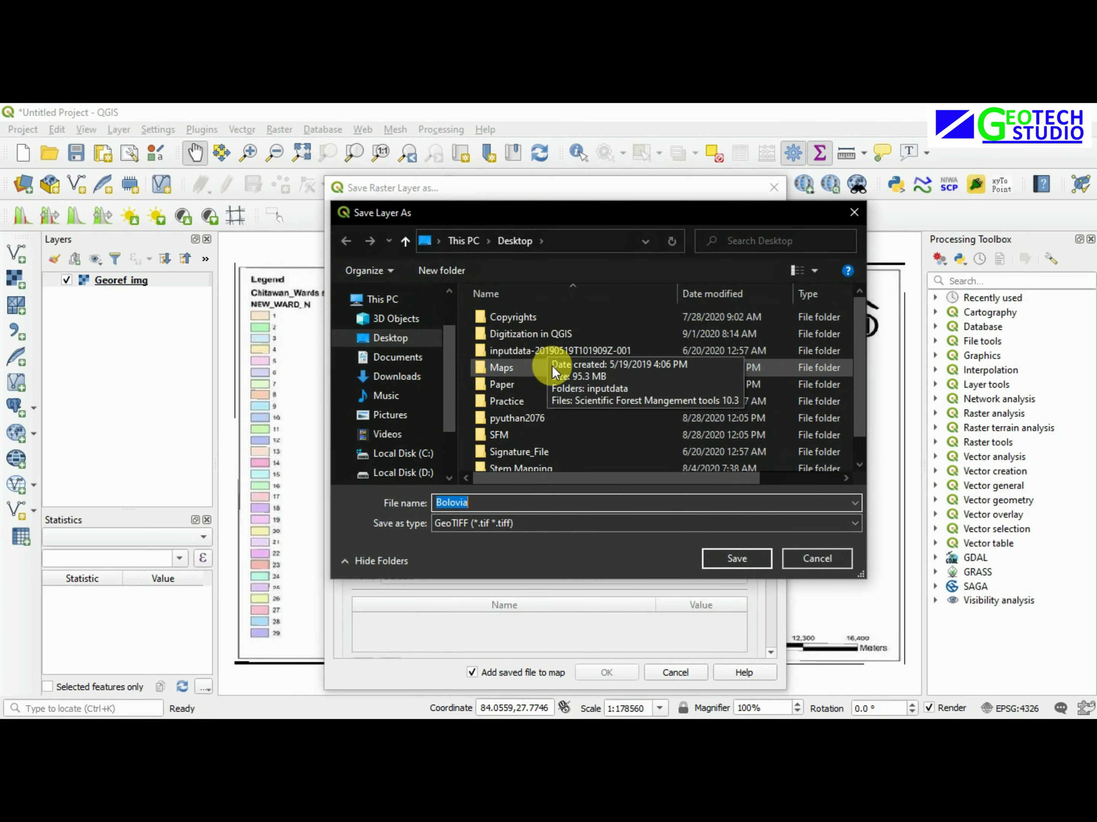
double_click(527, 334)
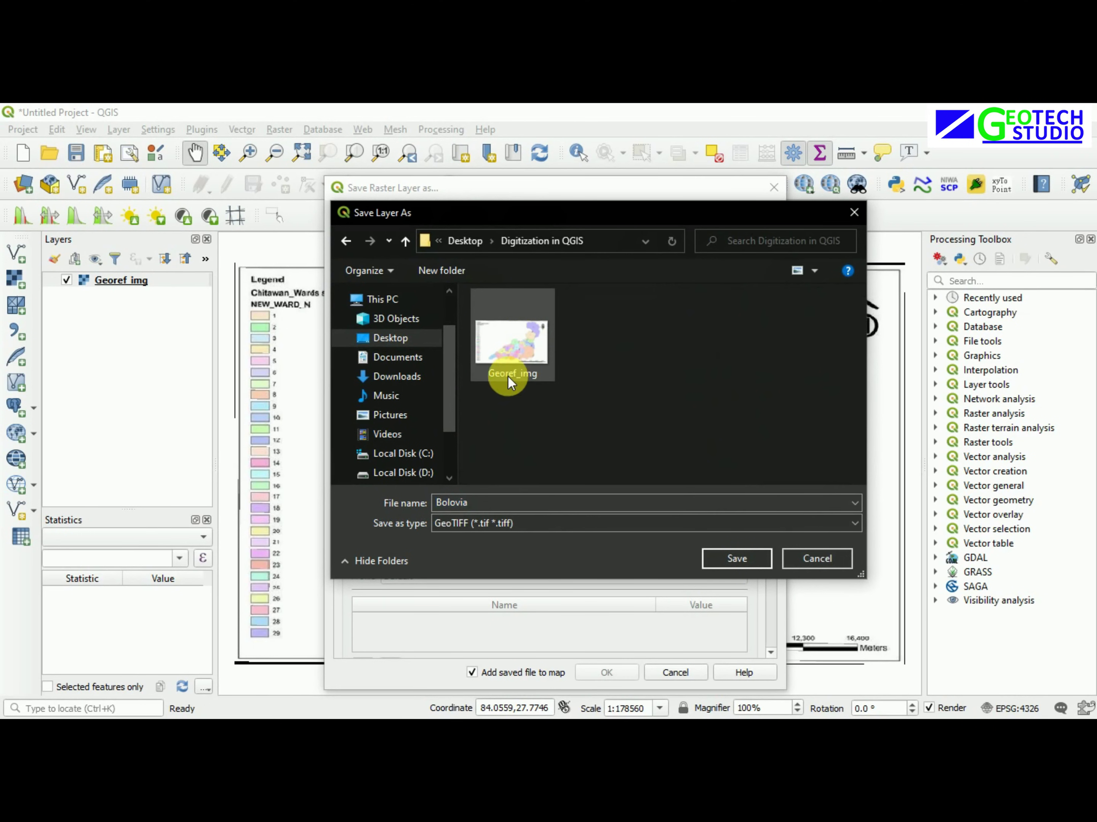
double_click(485, 503)
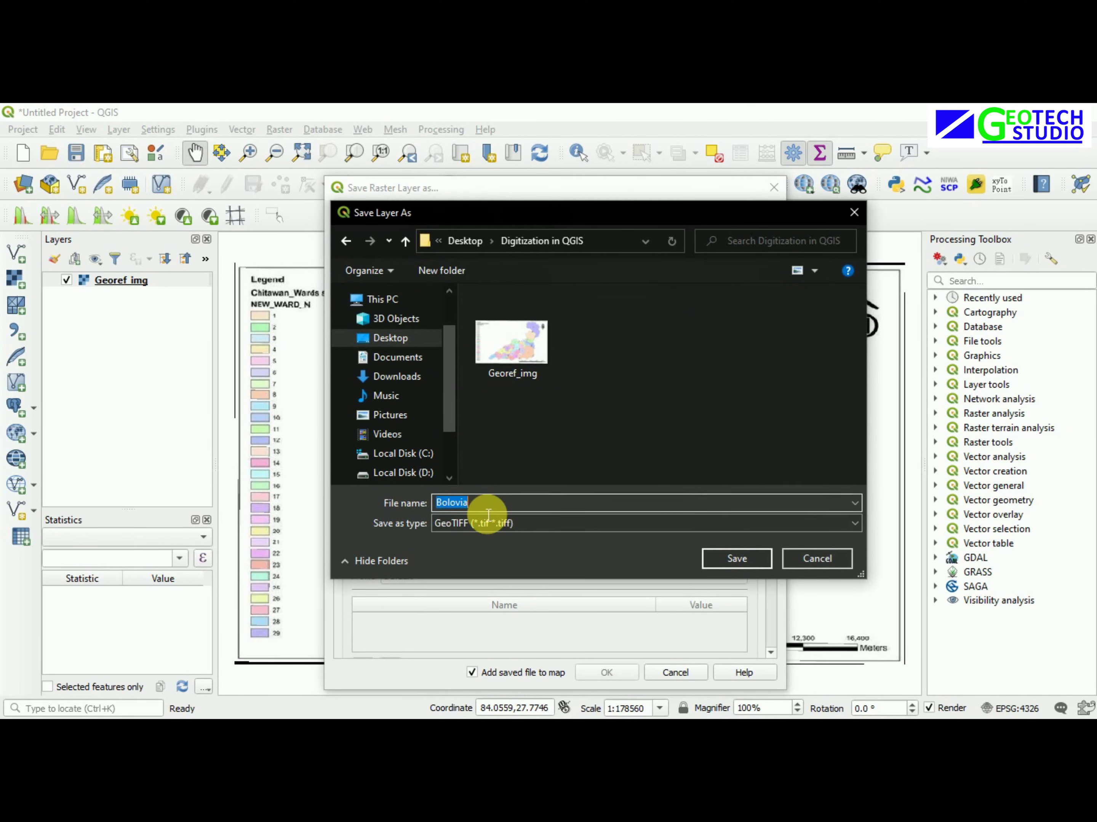
text(Pro)
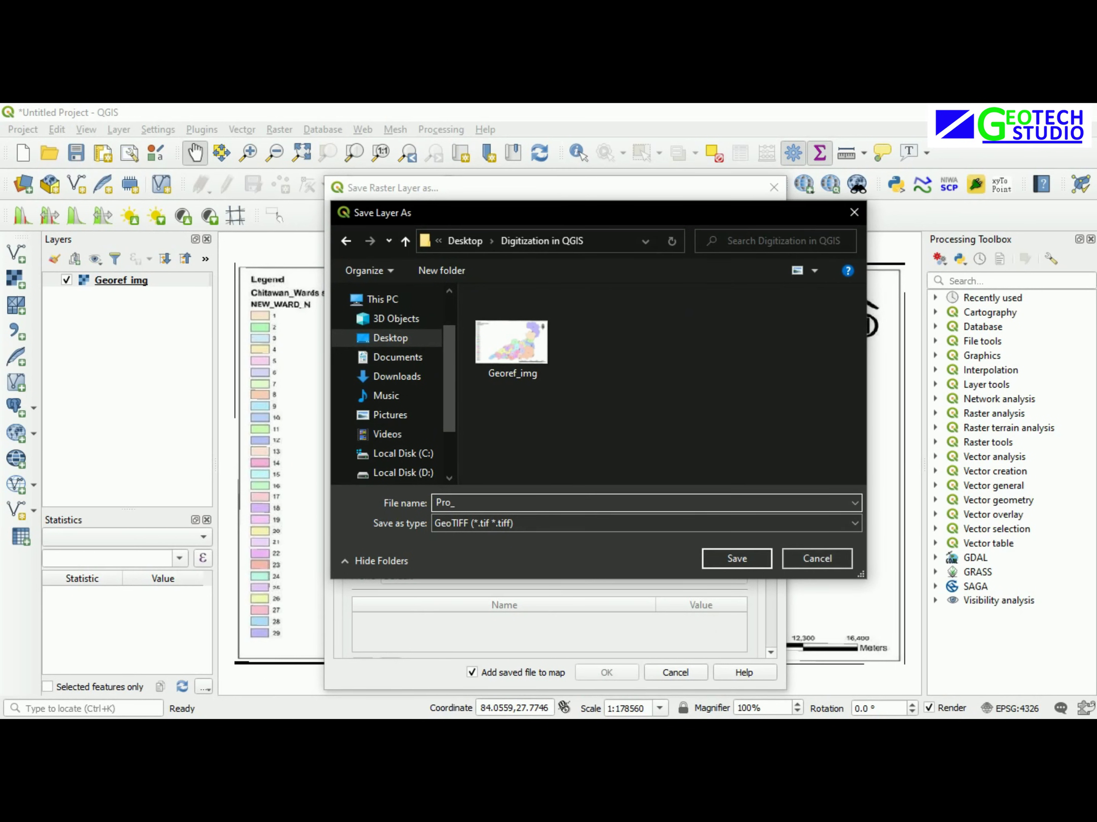
text(_Img)
key(alt+Tab)
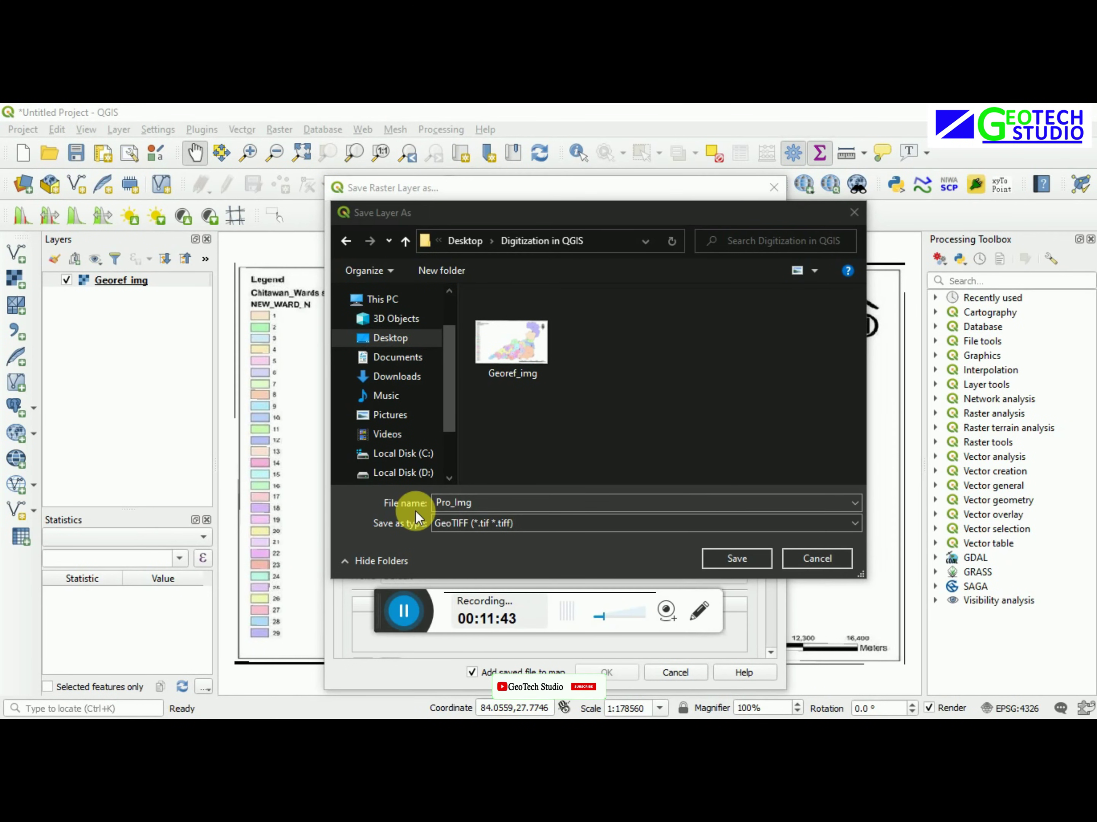
click(355, 613)
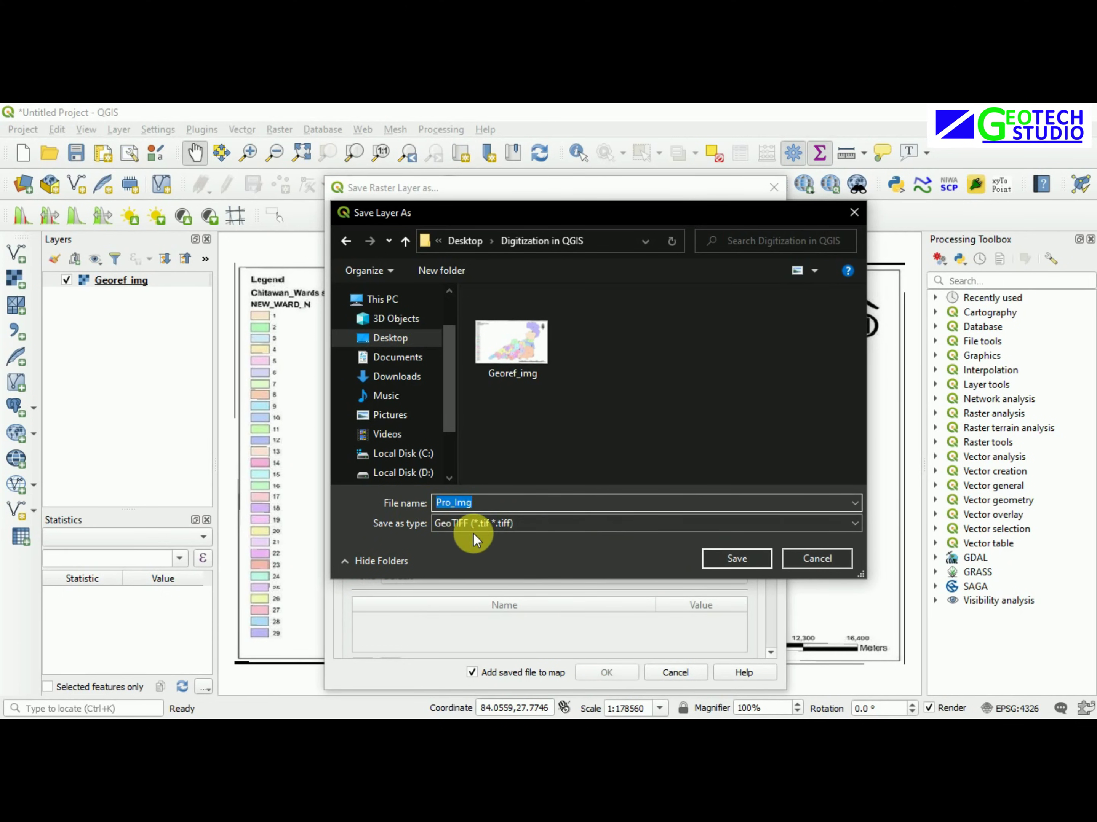
click(716, 556)
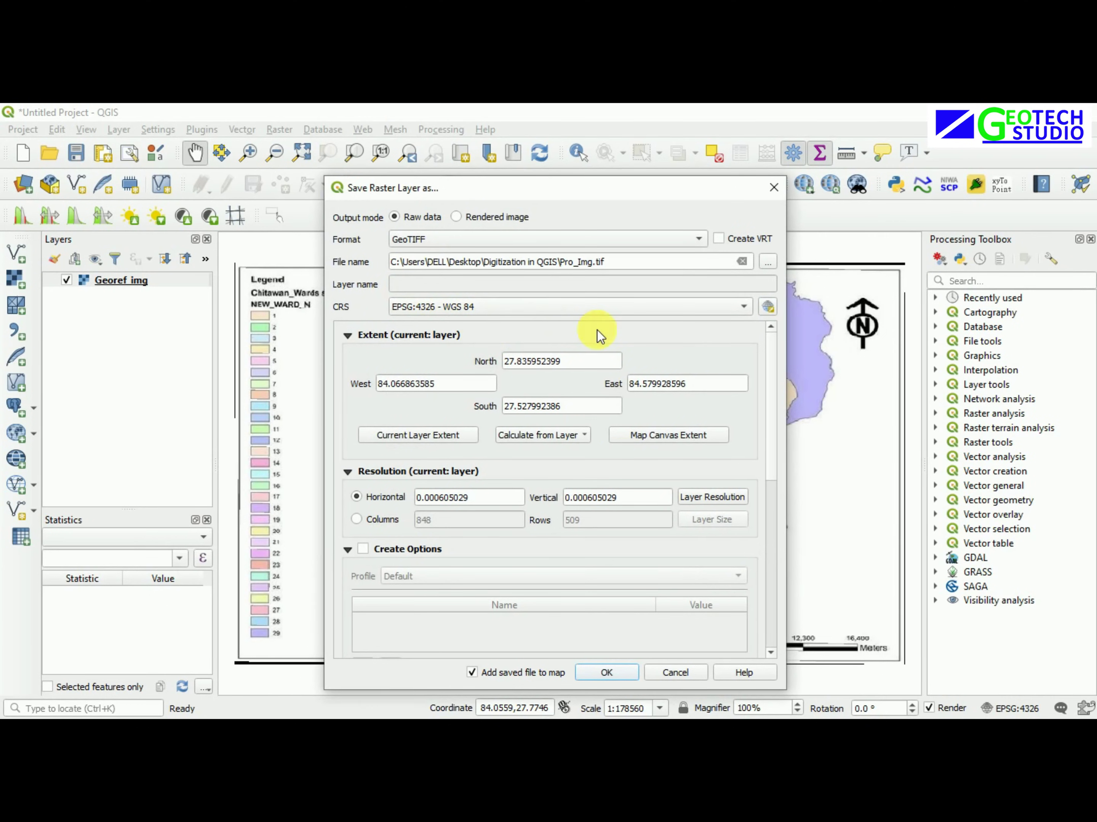
Set the export CRS to EPSG:32645 - WGS 84 / UTM zone 45N and export the raster
click(766, 307)
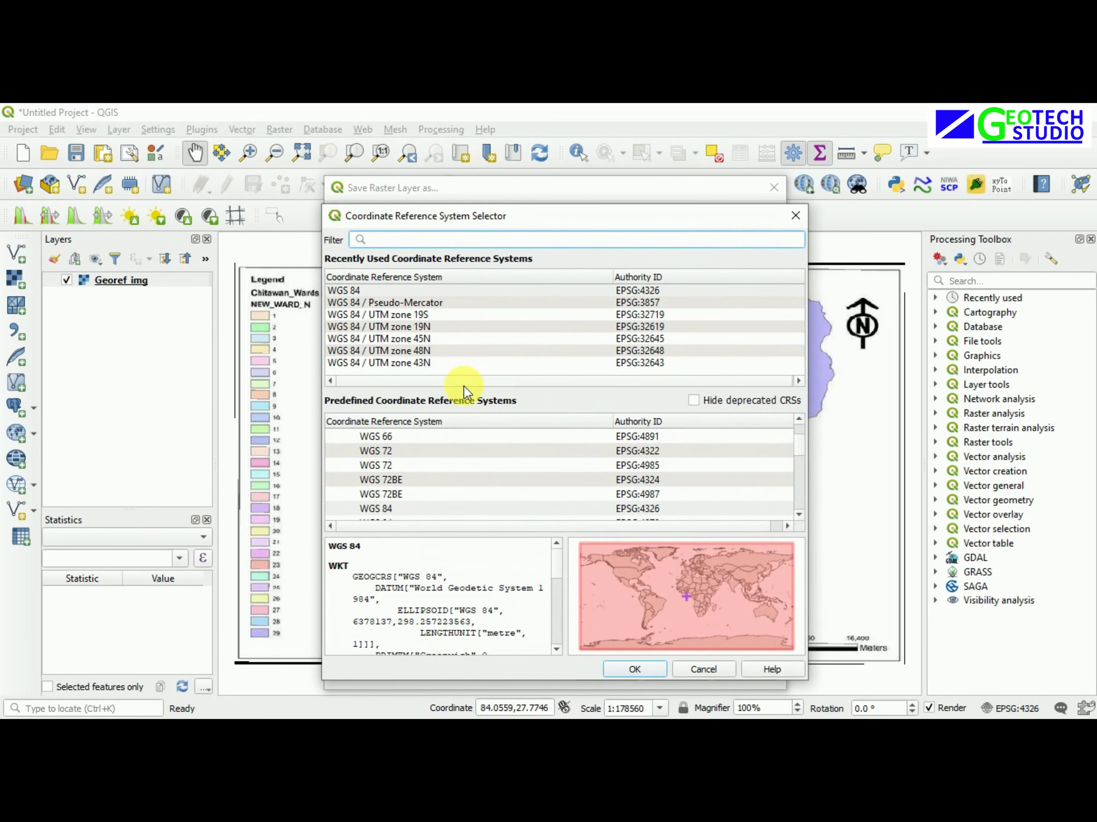
click(360, 339)
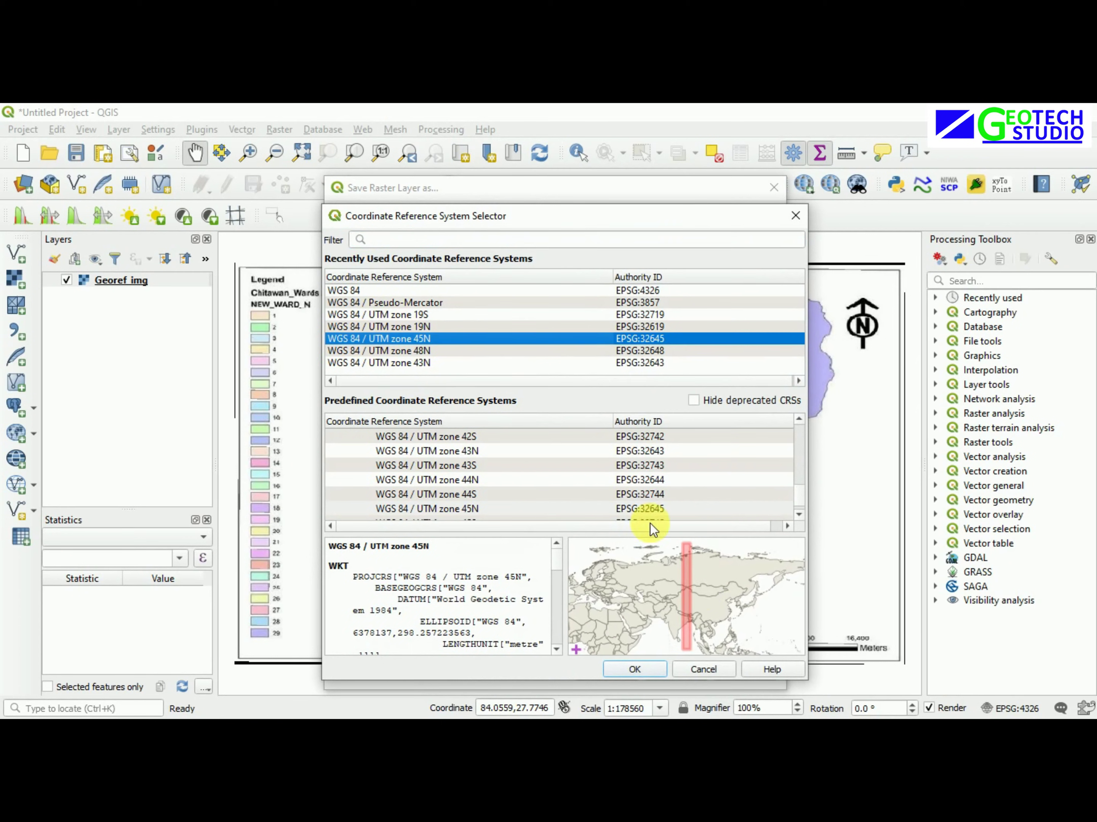
click(637, 672)
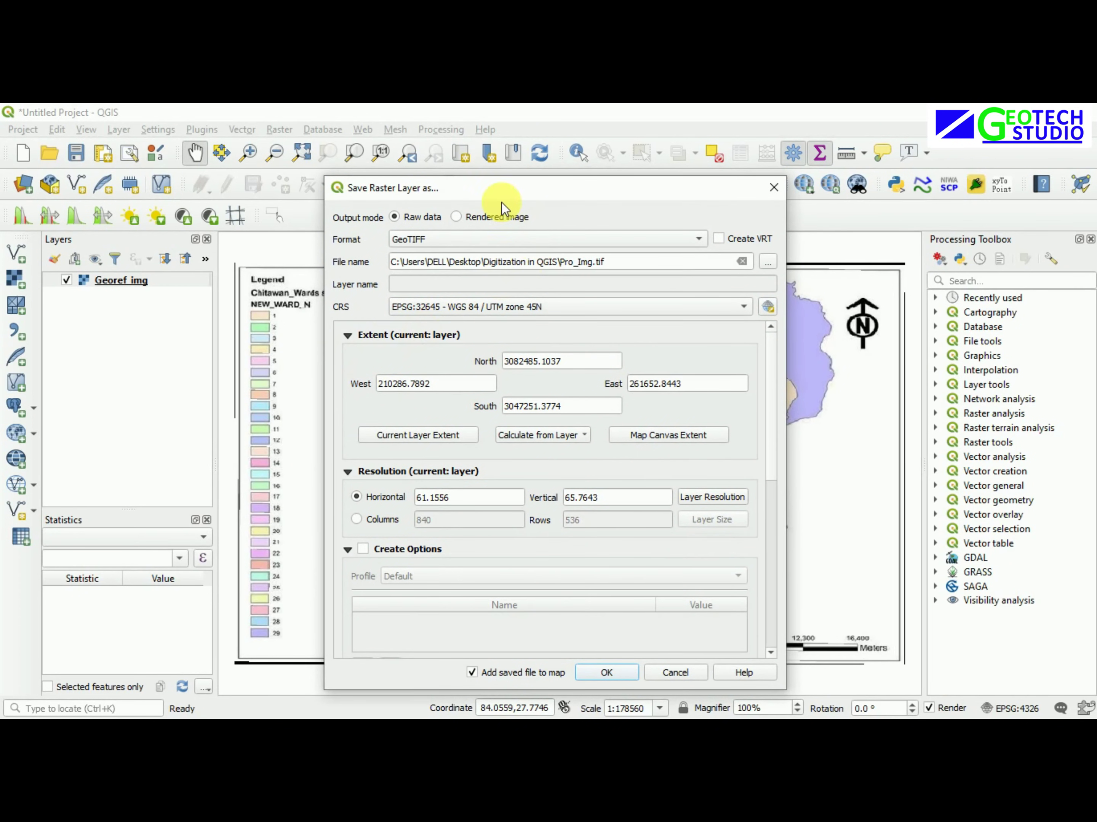
click(609, 673)
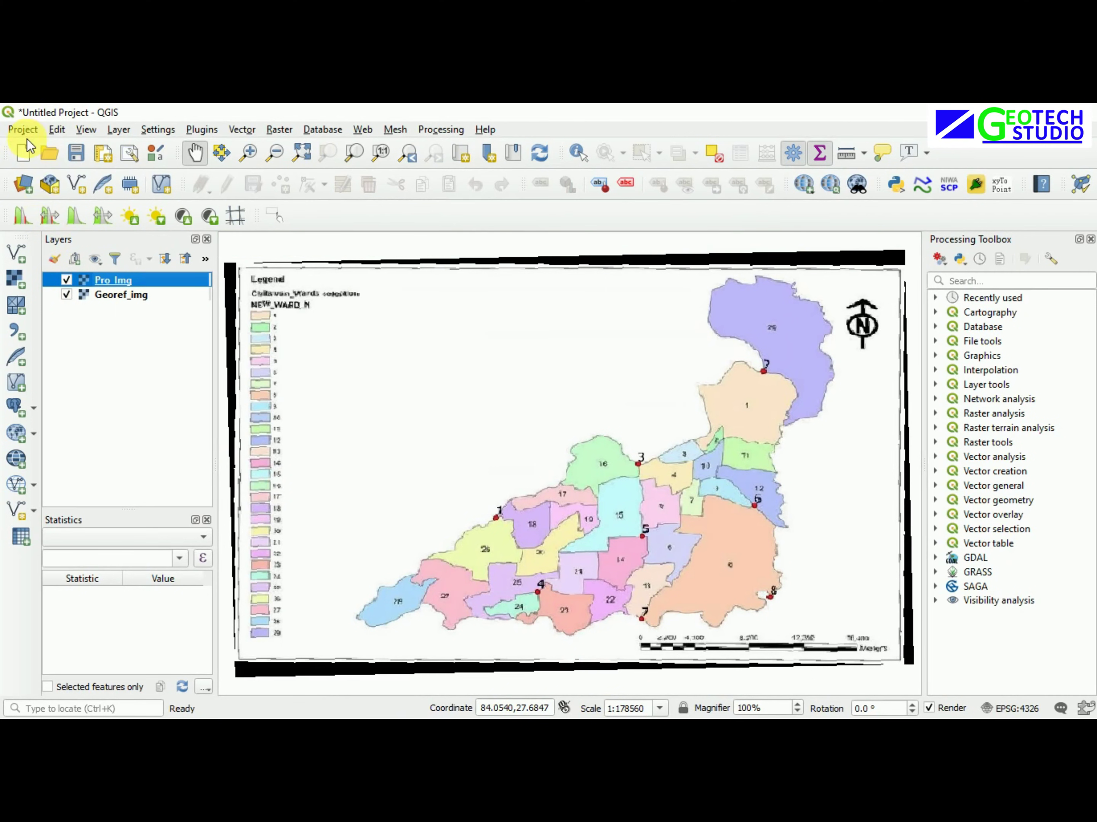
Start a new project, discarding the current one, and add the raster Pro_Img.tif from the Digitization in QGIS folder
click(21, 152)
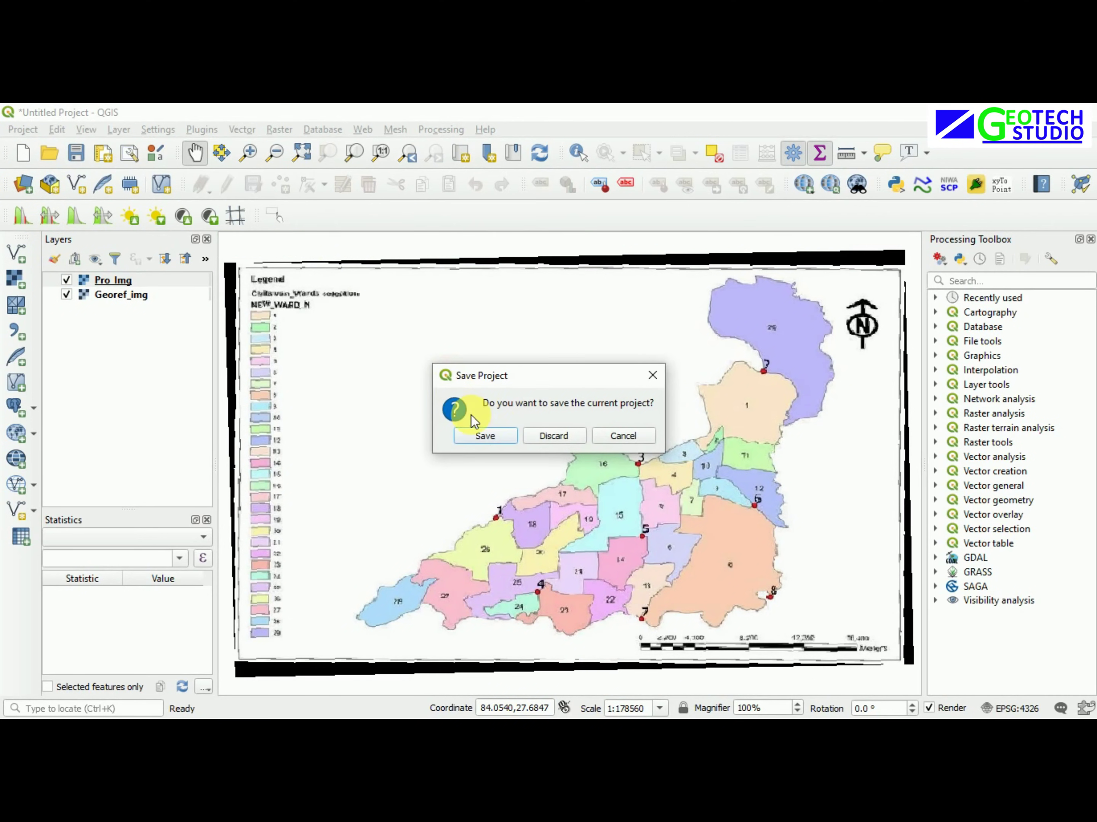
click(552, 436)
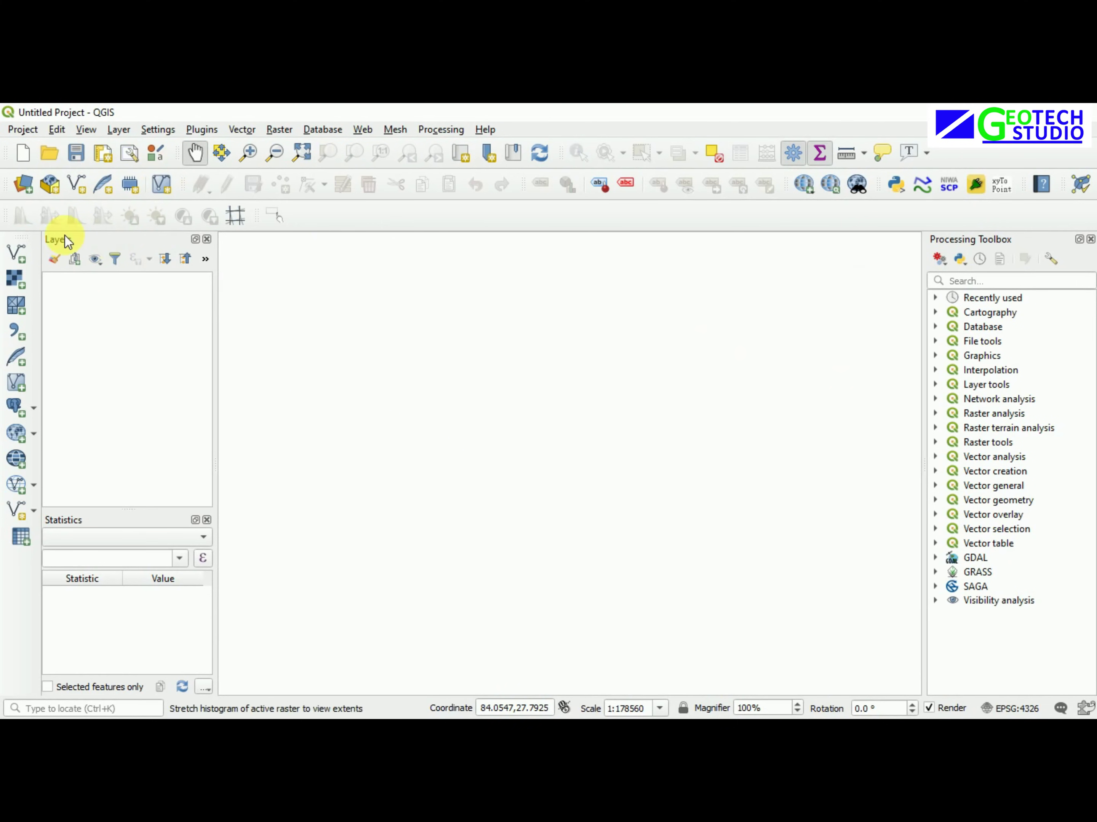
click(16, 279)
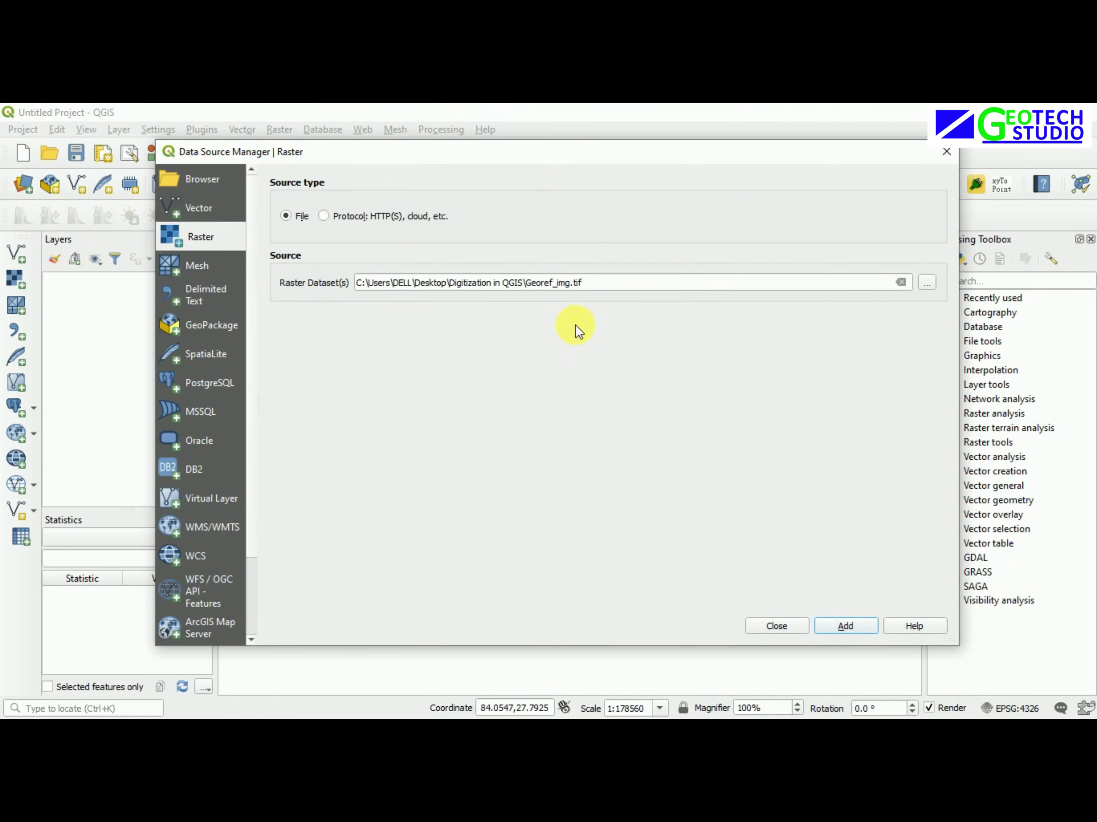
click(925, 284)
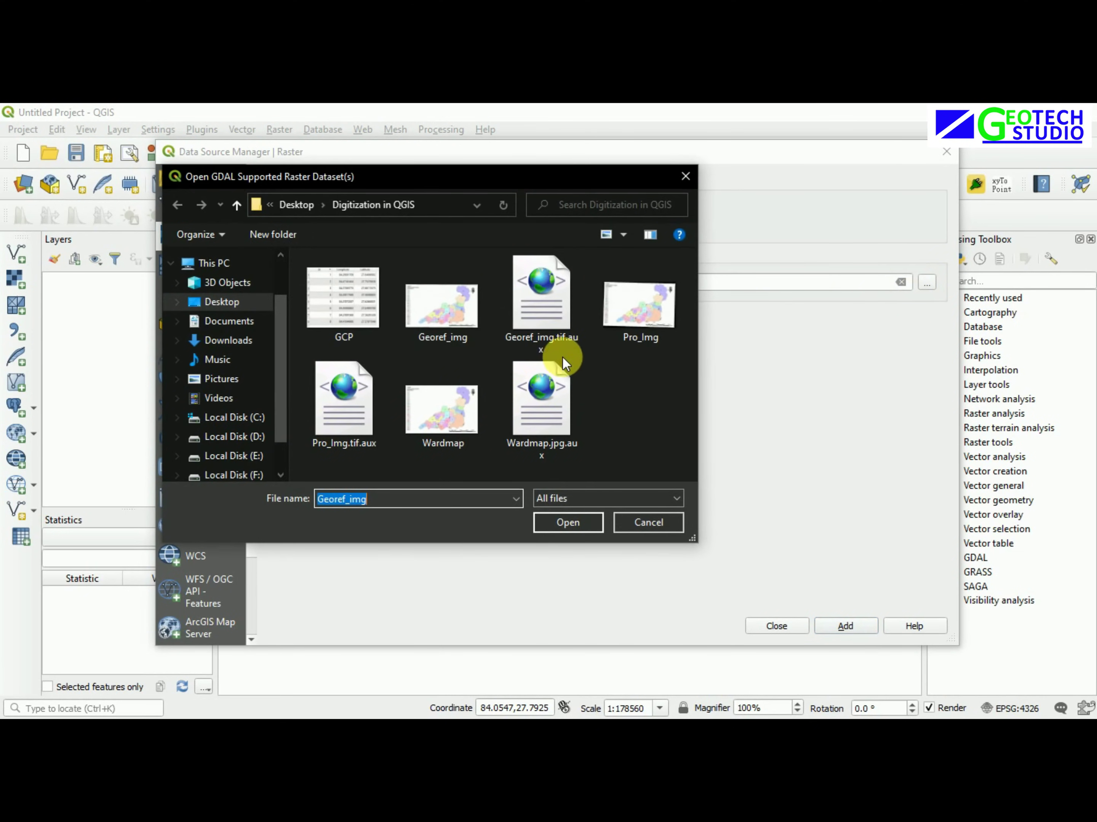
click(639, 321)
click(563, 520)
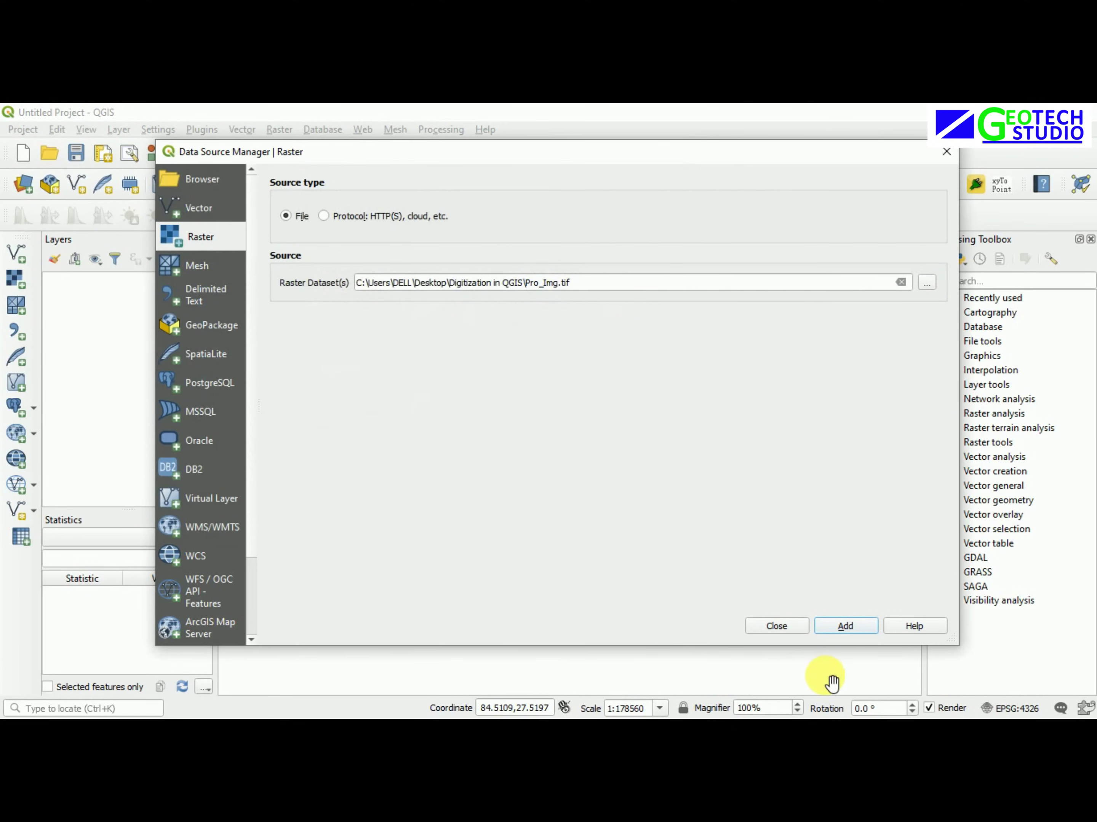
click(845, 627)
click(753, 623)
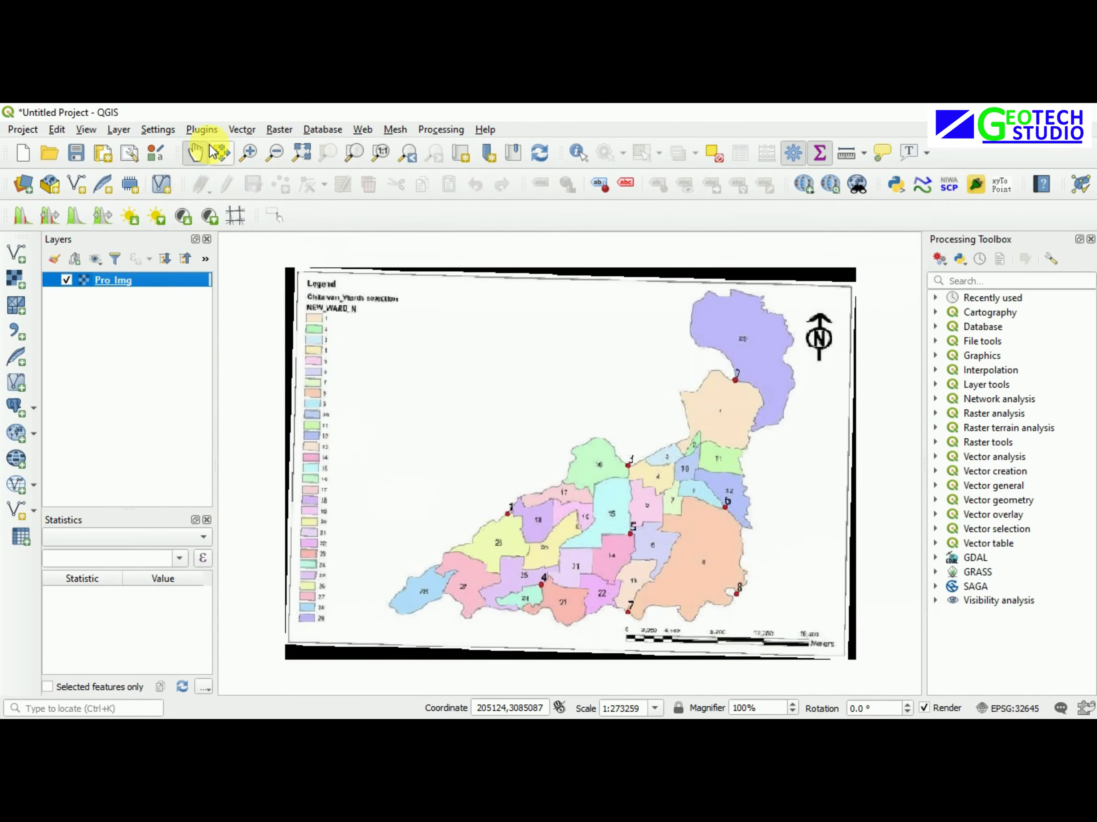
Begin creating a new shapefile layer with the Polygon geometry type
click(112, 130)
mouse_move(134, 170)
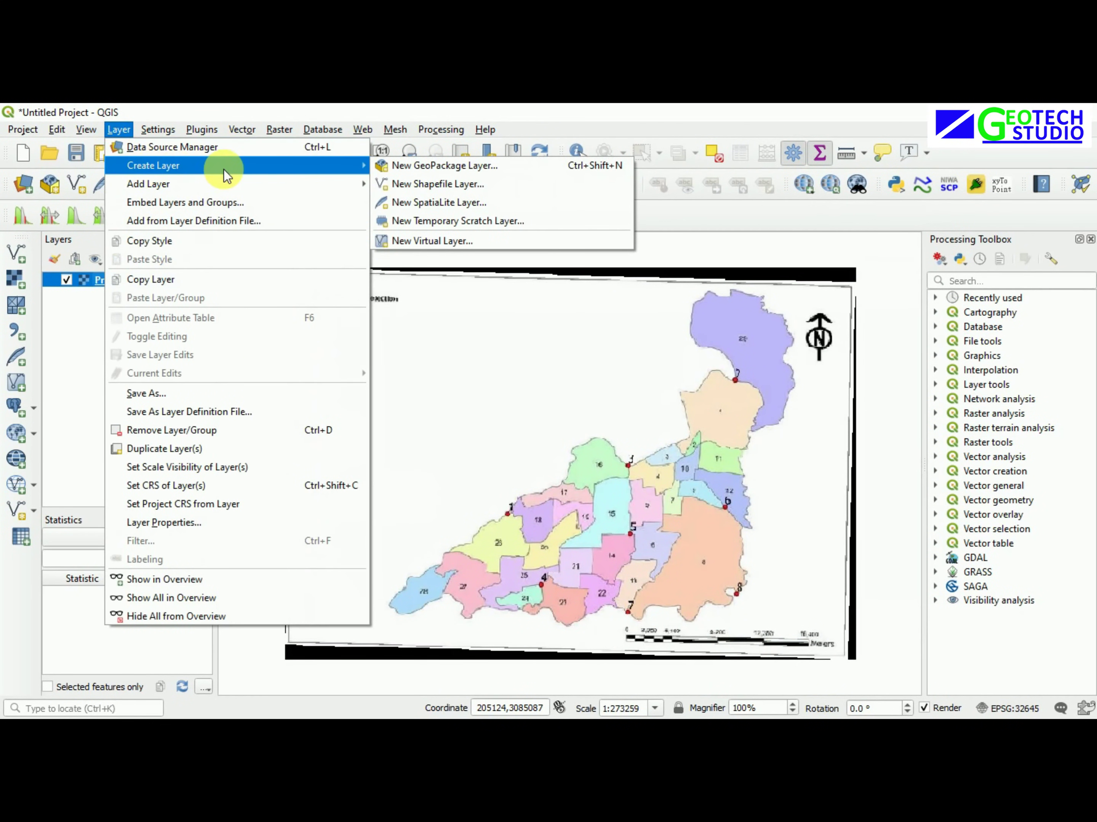
click(388, 184)
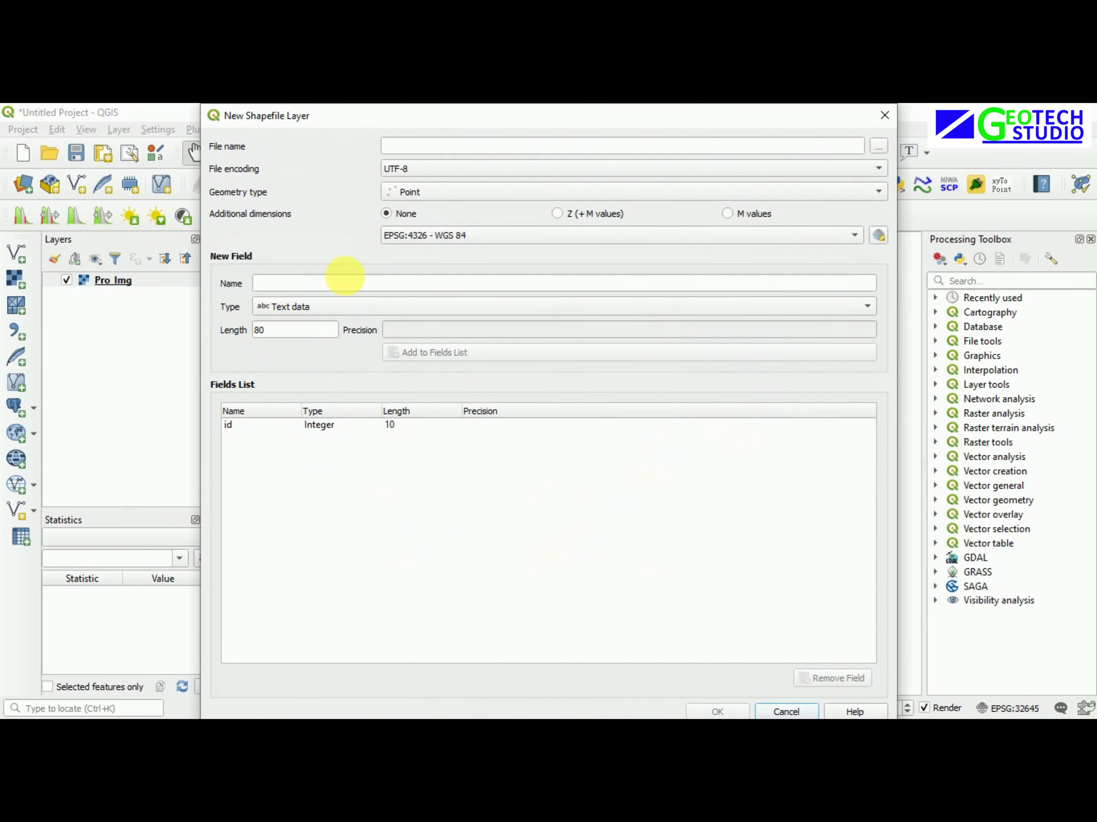
click(877, 199)
click(398, 243)
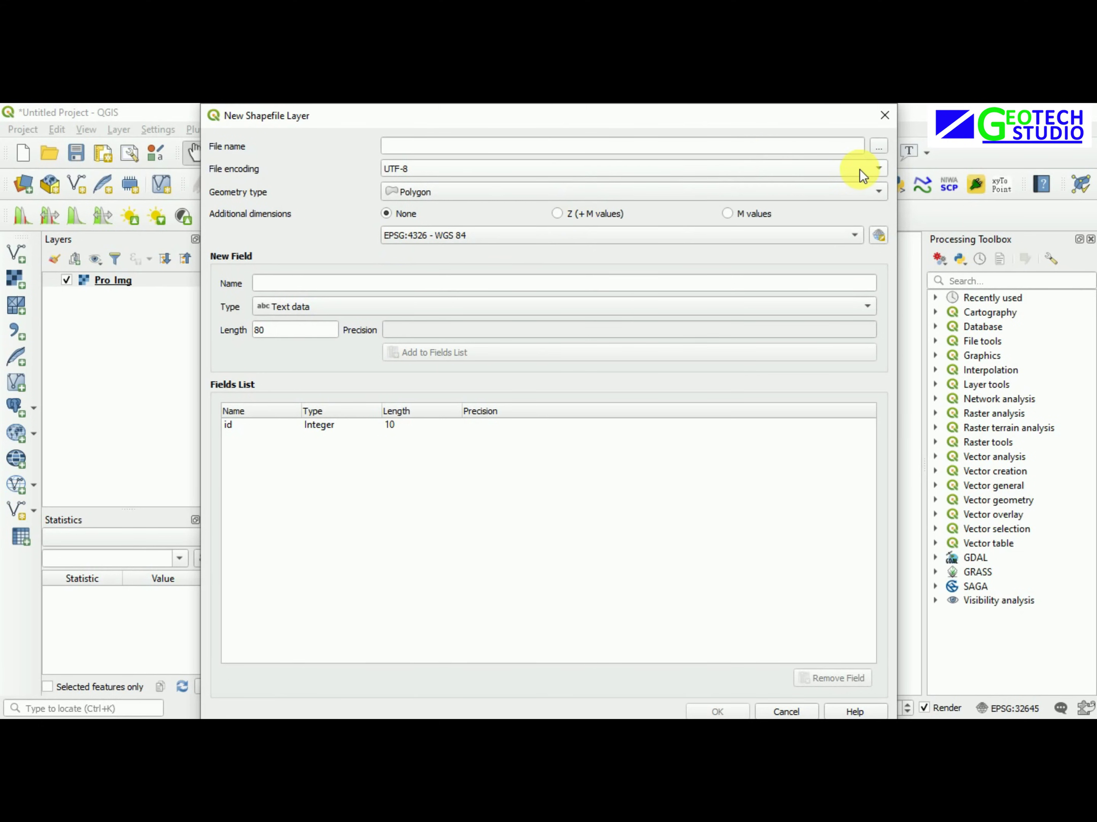
Set the new shapefile's output file to Wards in the Digitization in QGIS folder on the desktop
click(878, 147)
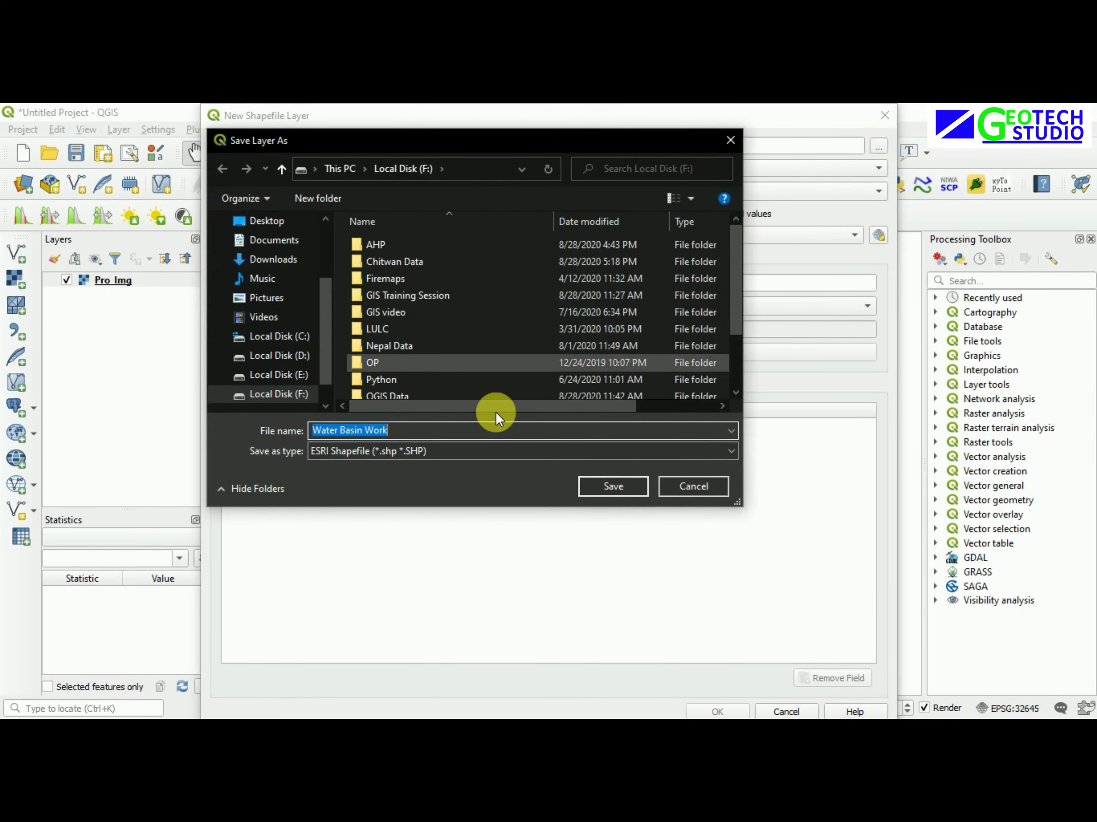
click(249, 221)
double_click(374, 263)
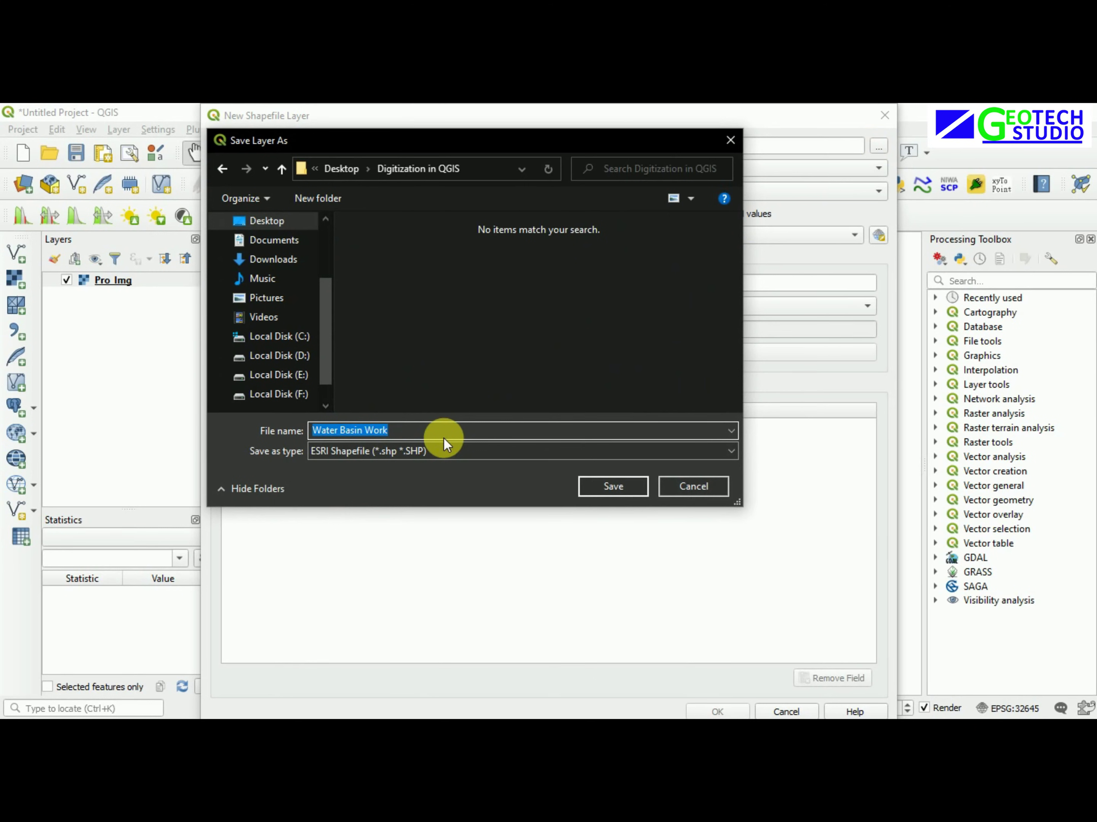
text(Wards)
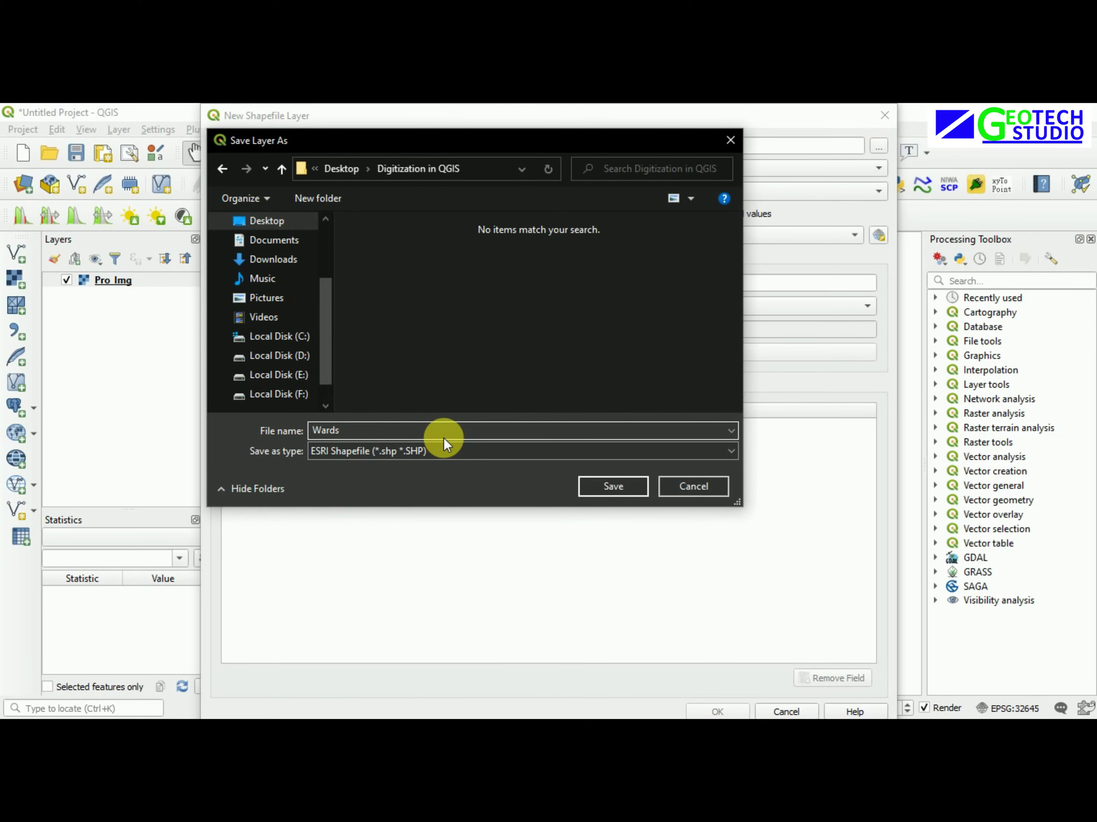
key(BackSpace)
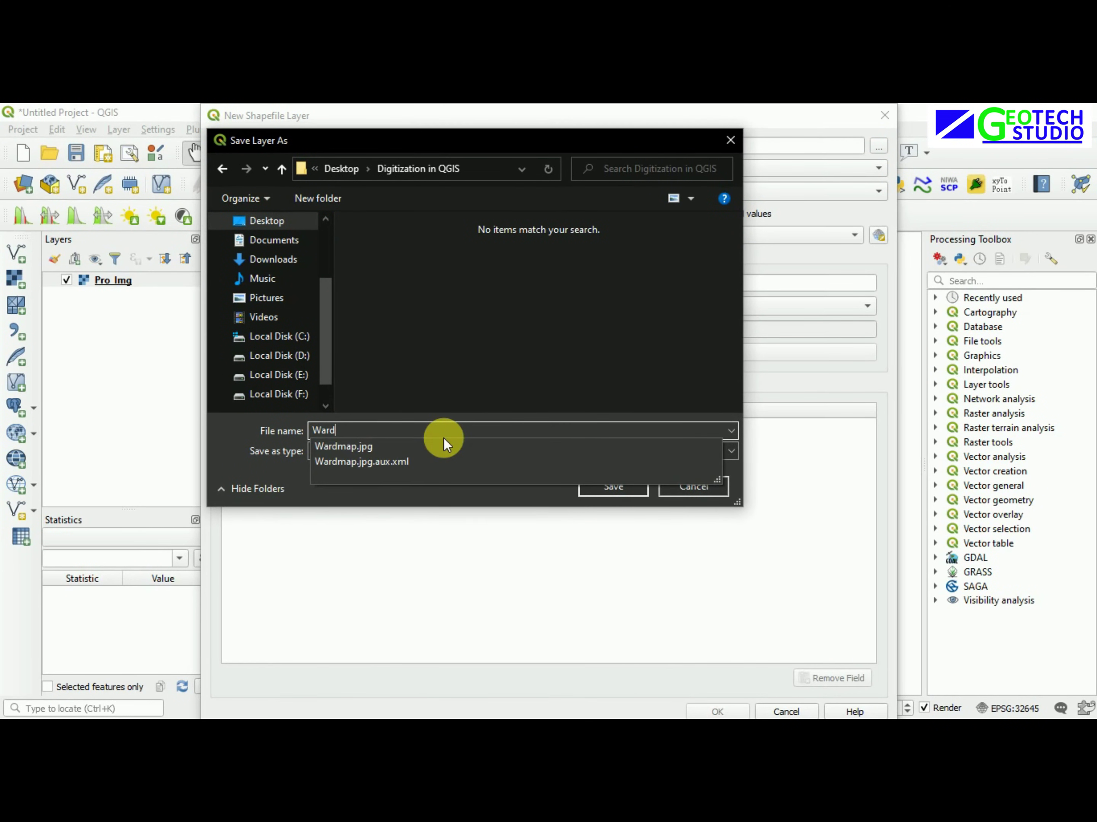
text(s)
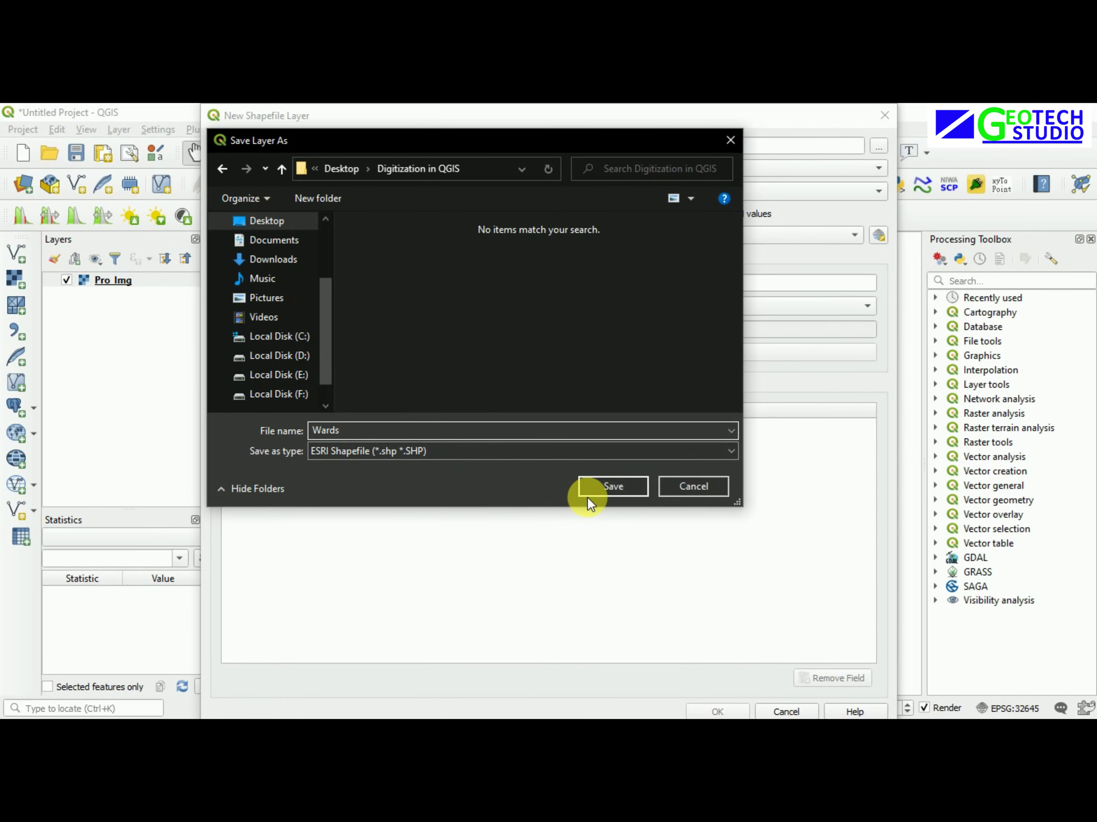
click(595, 487)
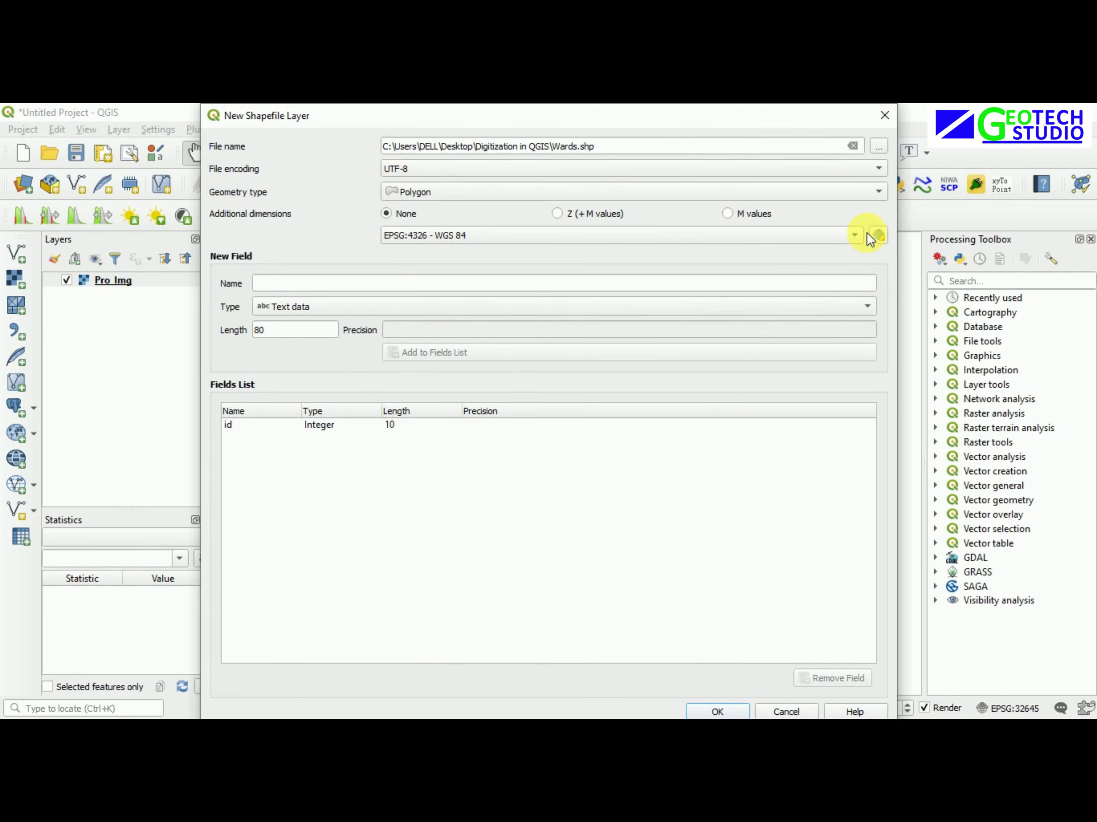
Set the new shapefile's coordinate system to EPSG:32645 - WGS 84 / UTM zone 45N
click(879, 237)
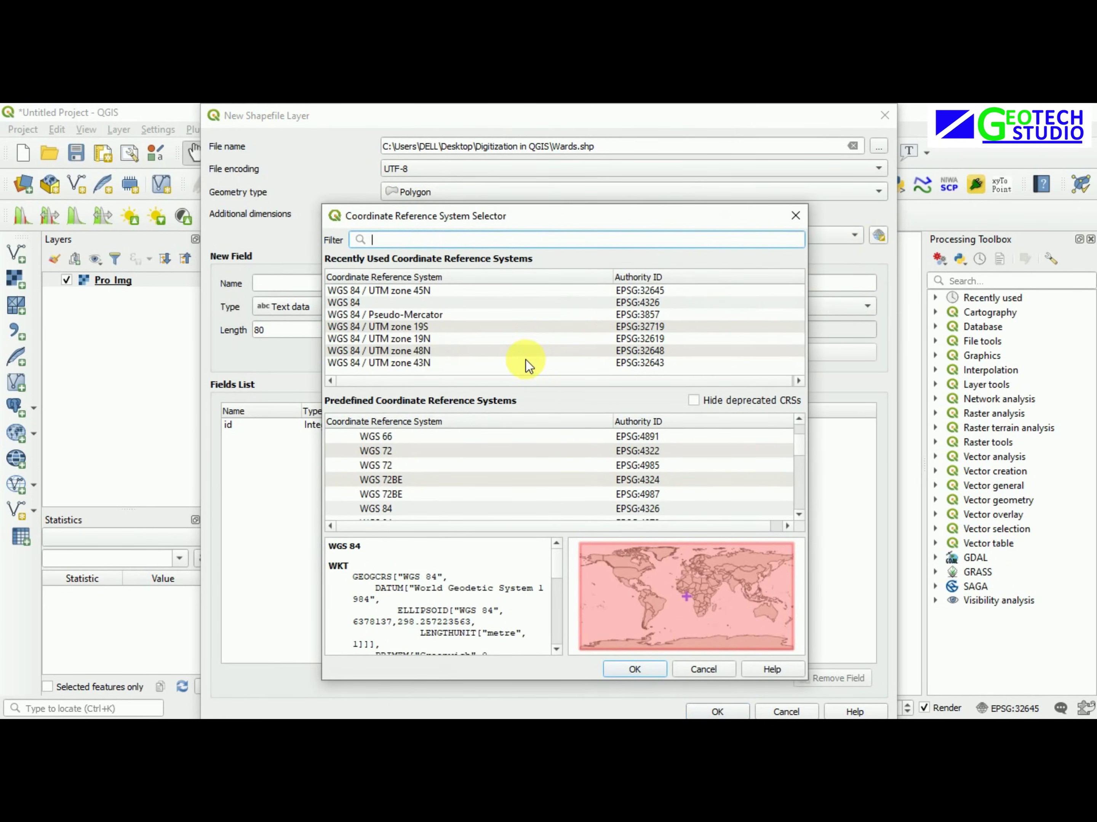
click(383, 291)
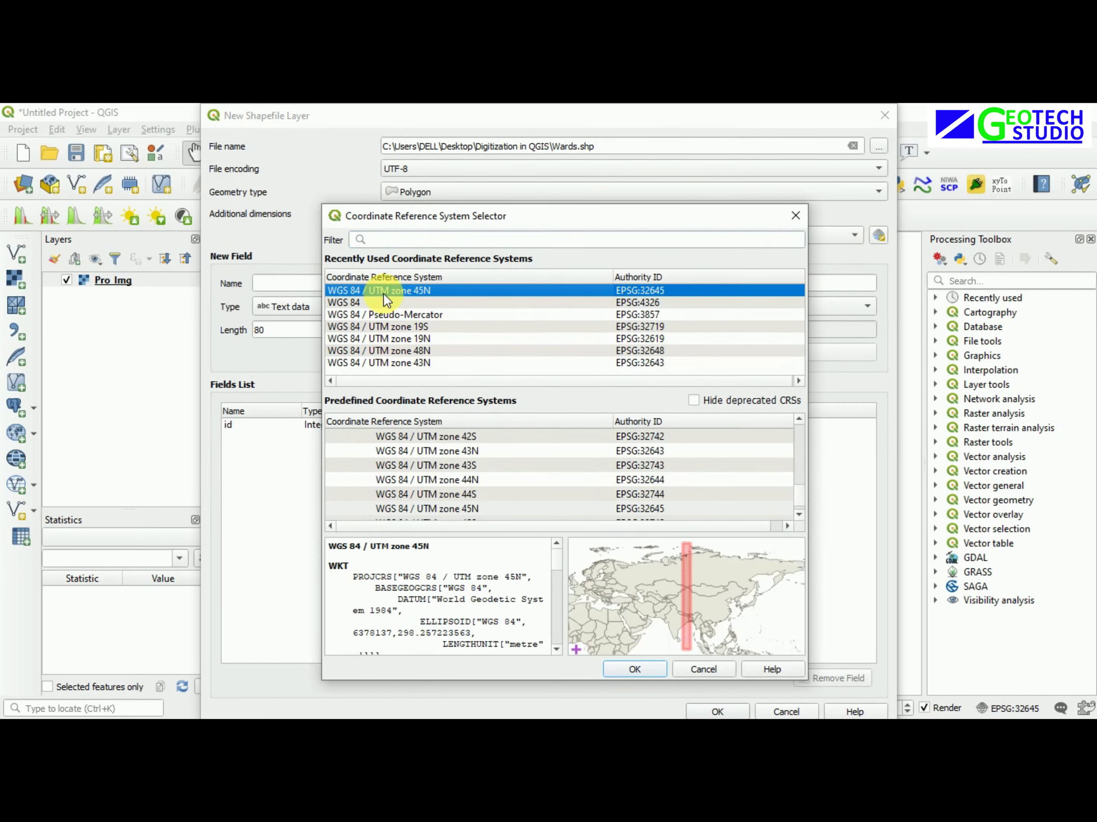
click(624, 670)
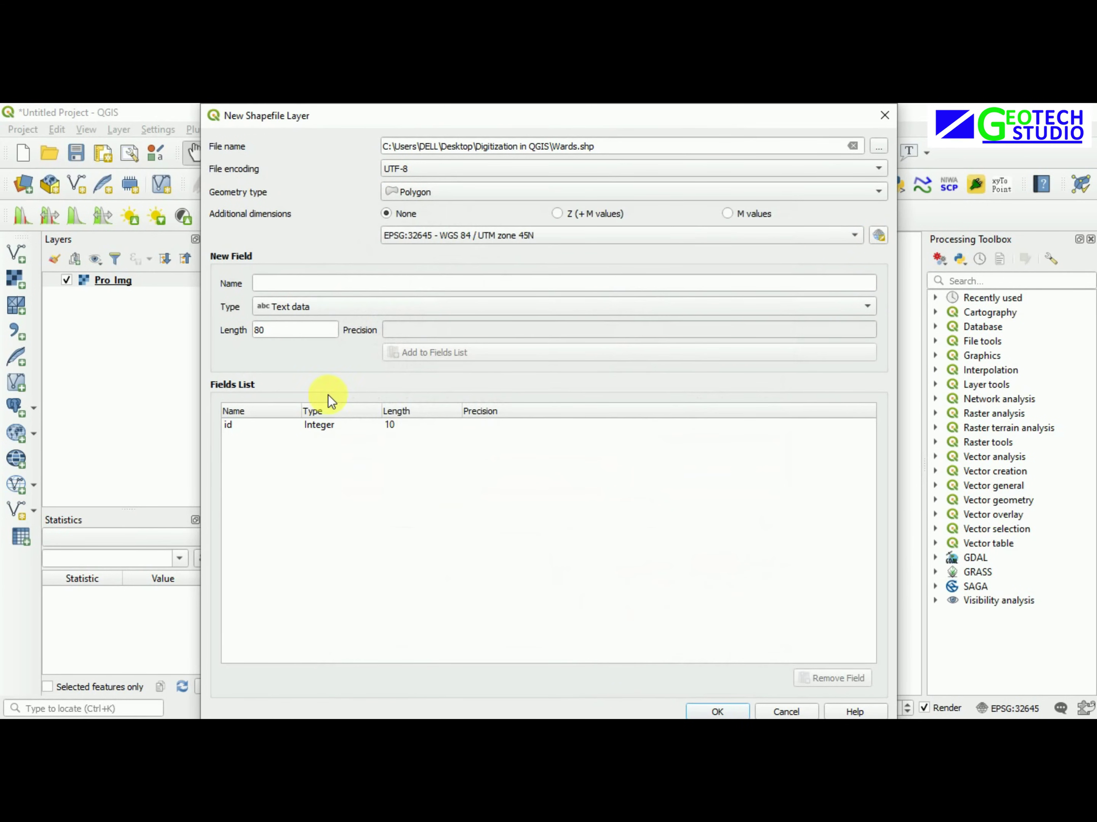
Add a whole-number attribute field named Ward_No with length 10 to the new shapefile's field list
click(278, 288)
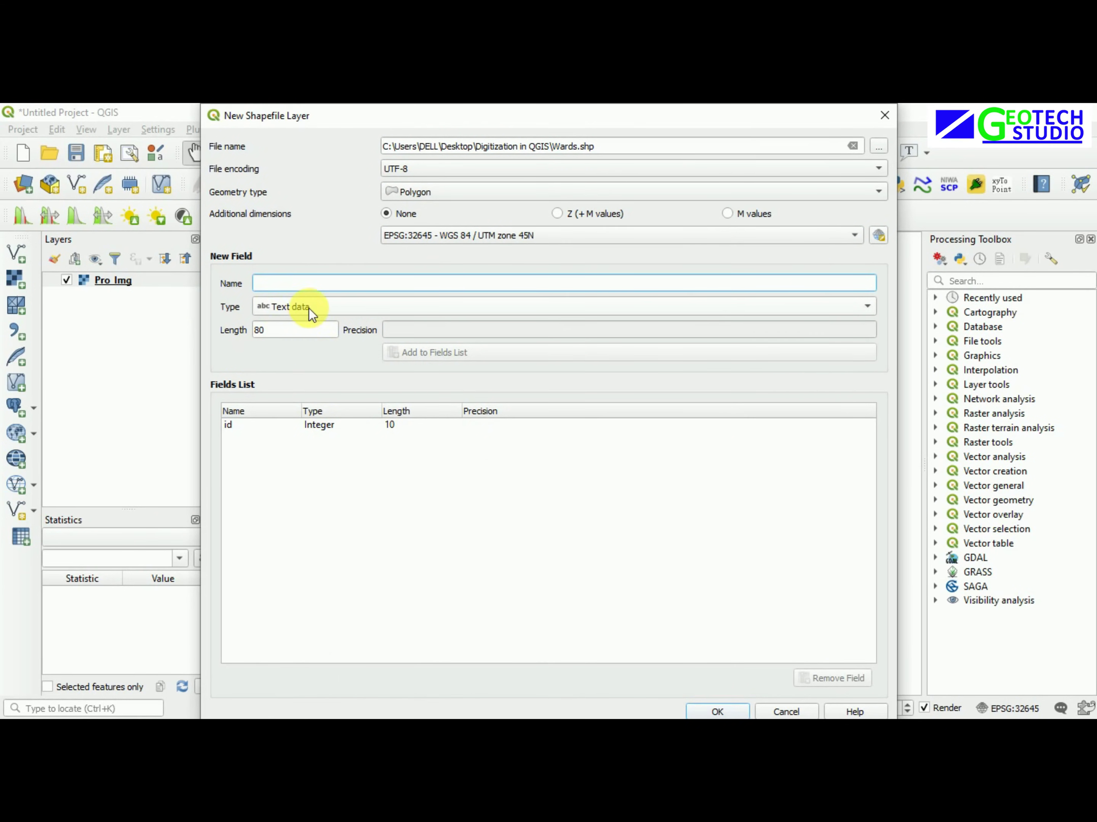
click(290, 306)
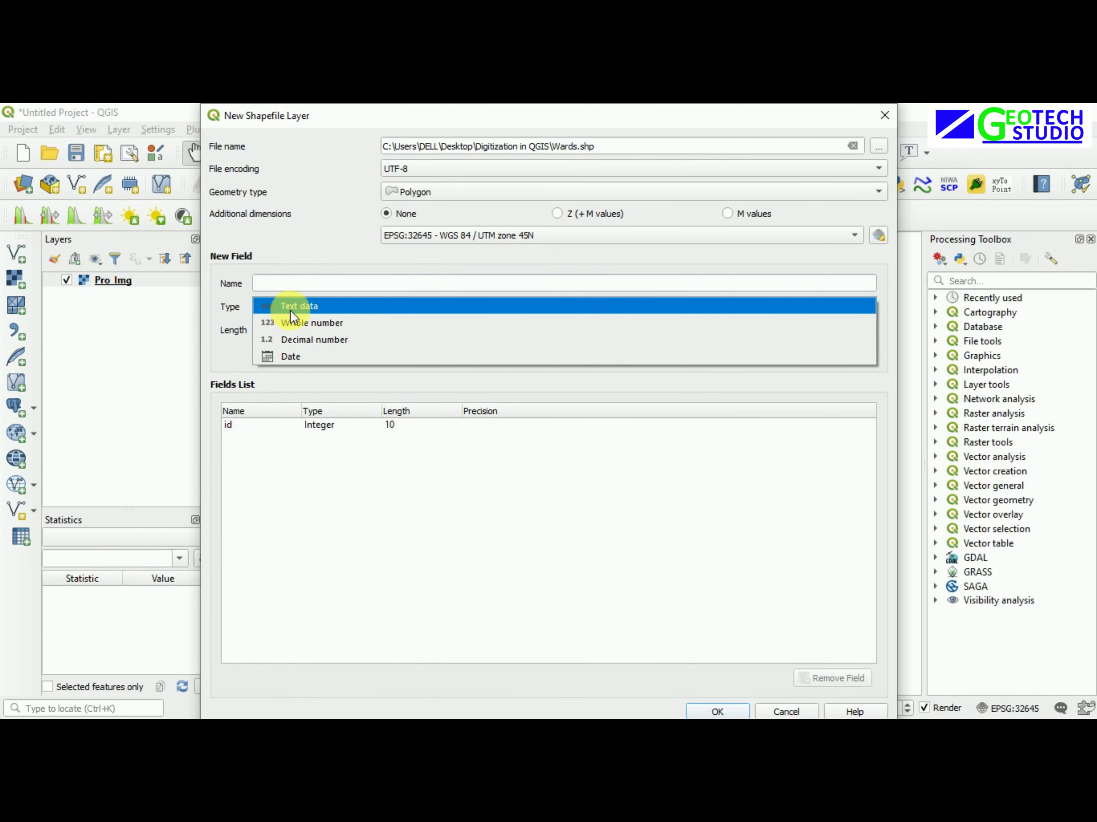
click(291, 310)
click(275, 286)
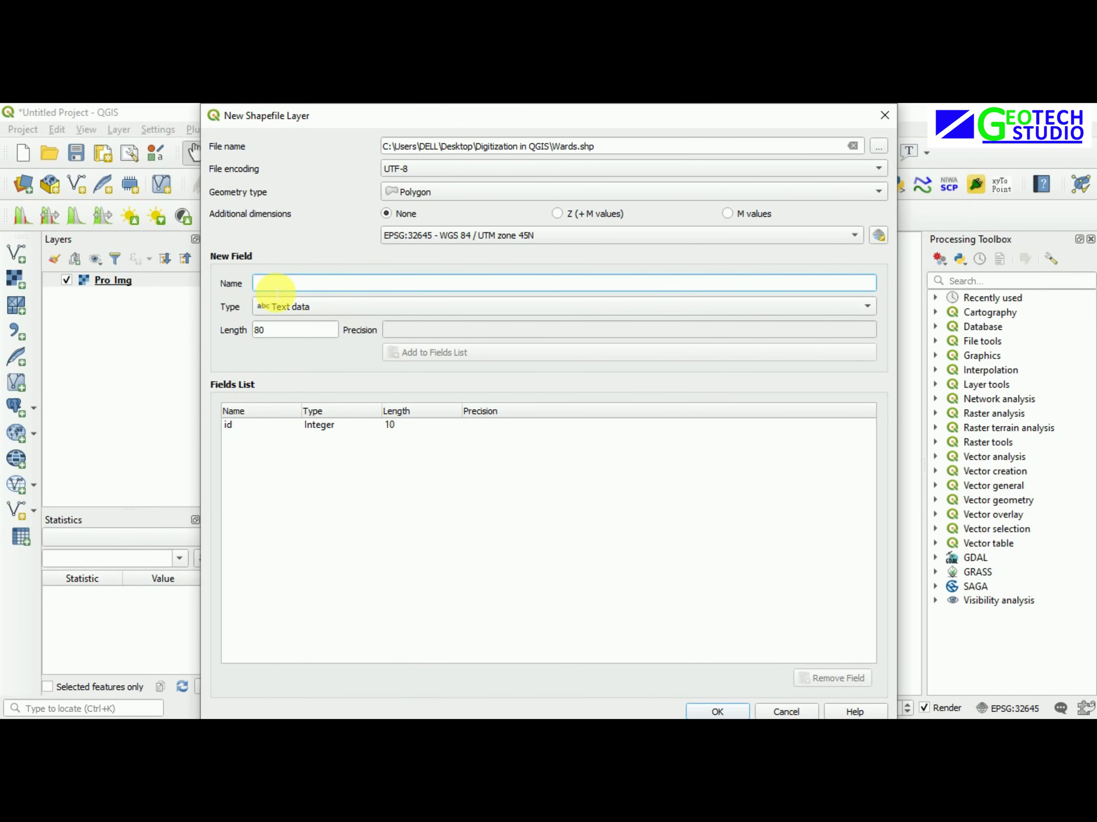
text(Ward)
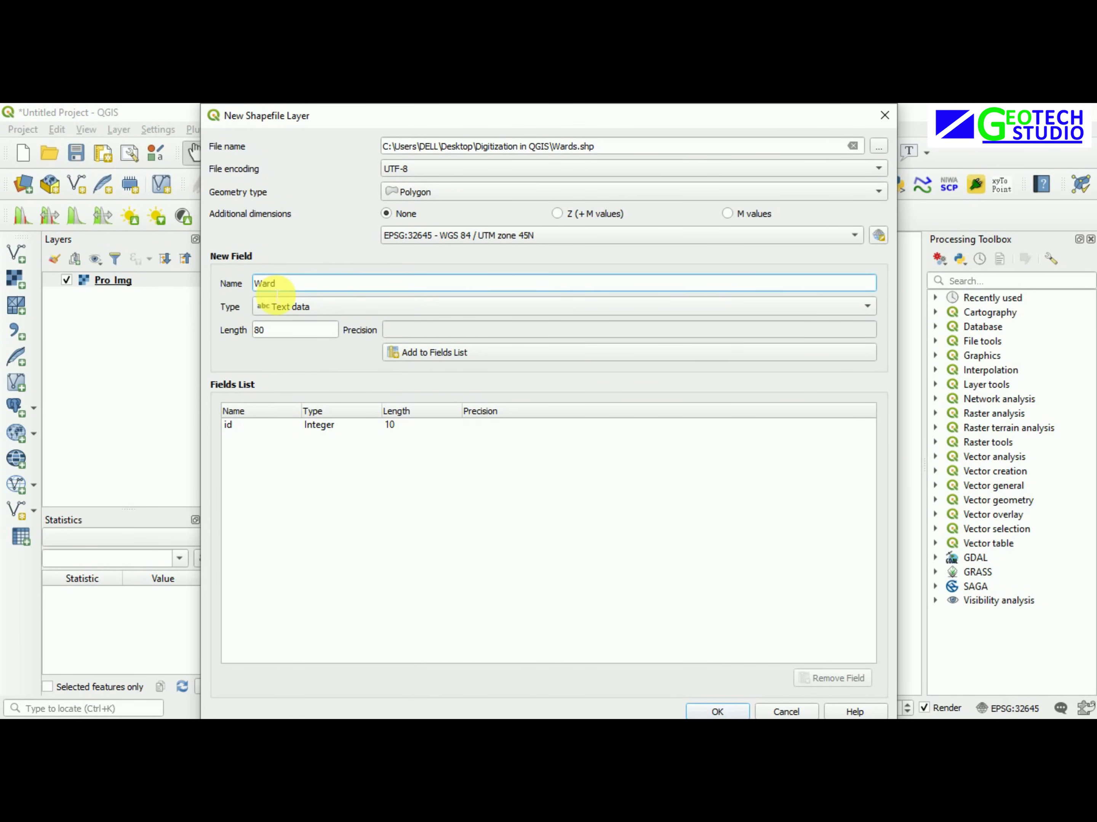
text(_No)
click(291, 309)
click(293, 320)
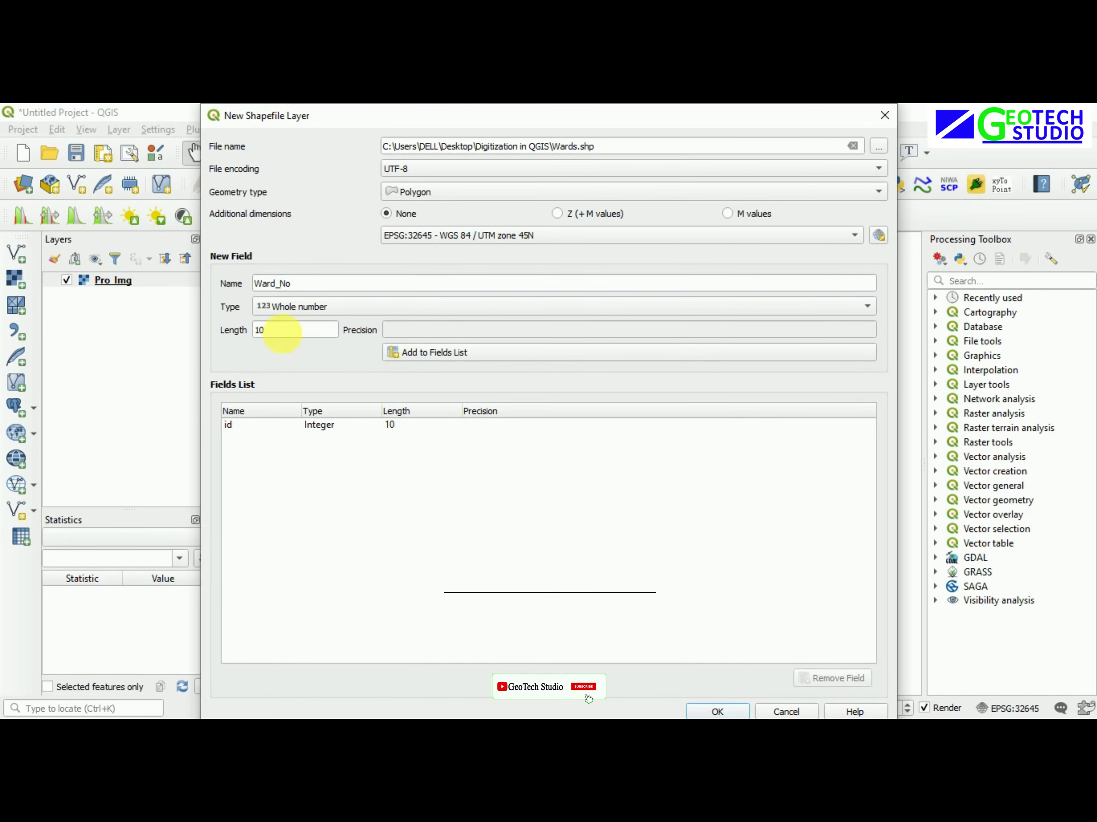
click(418, 356)
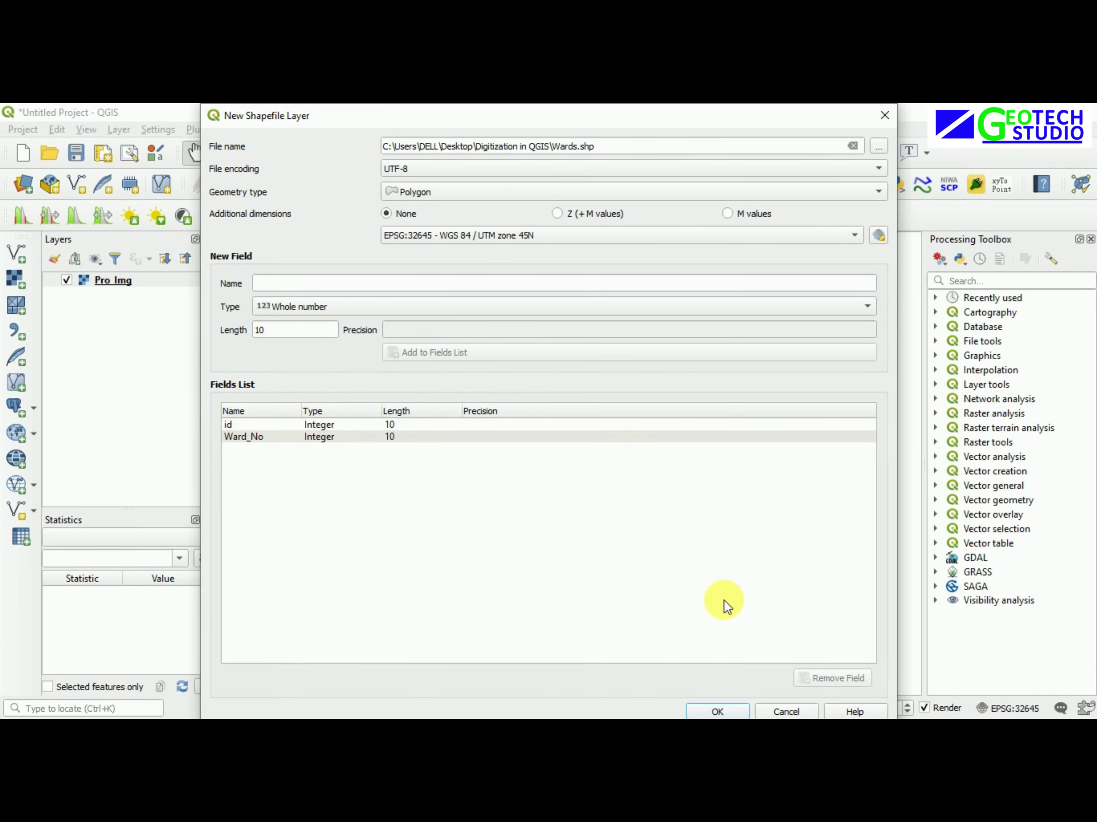
Create the Wards shapefile layer and turn on editing for it
click(717, 713)
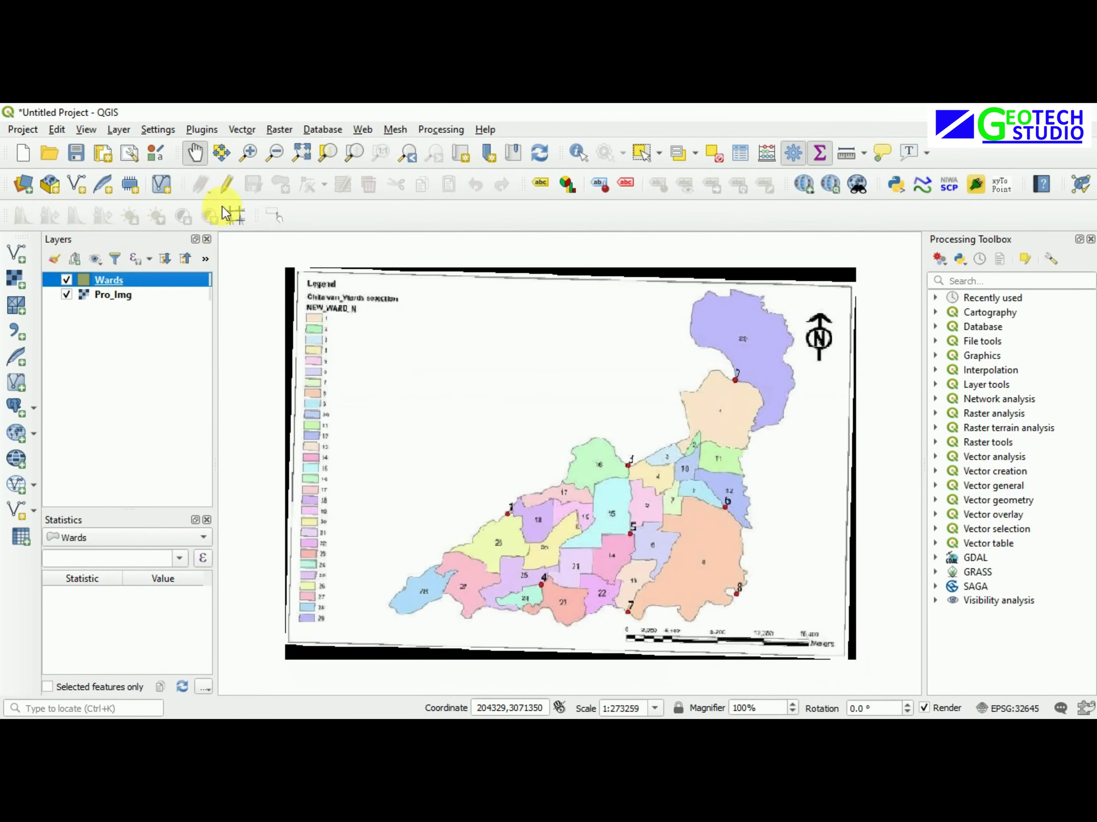
click(225, 185)
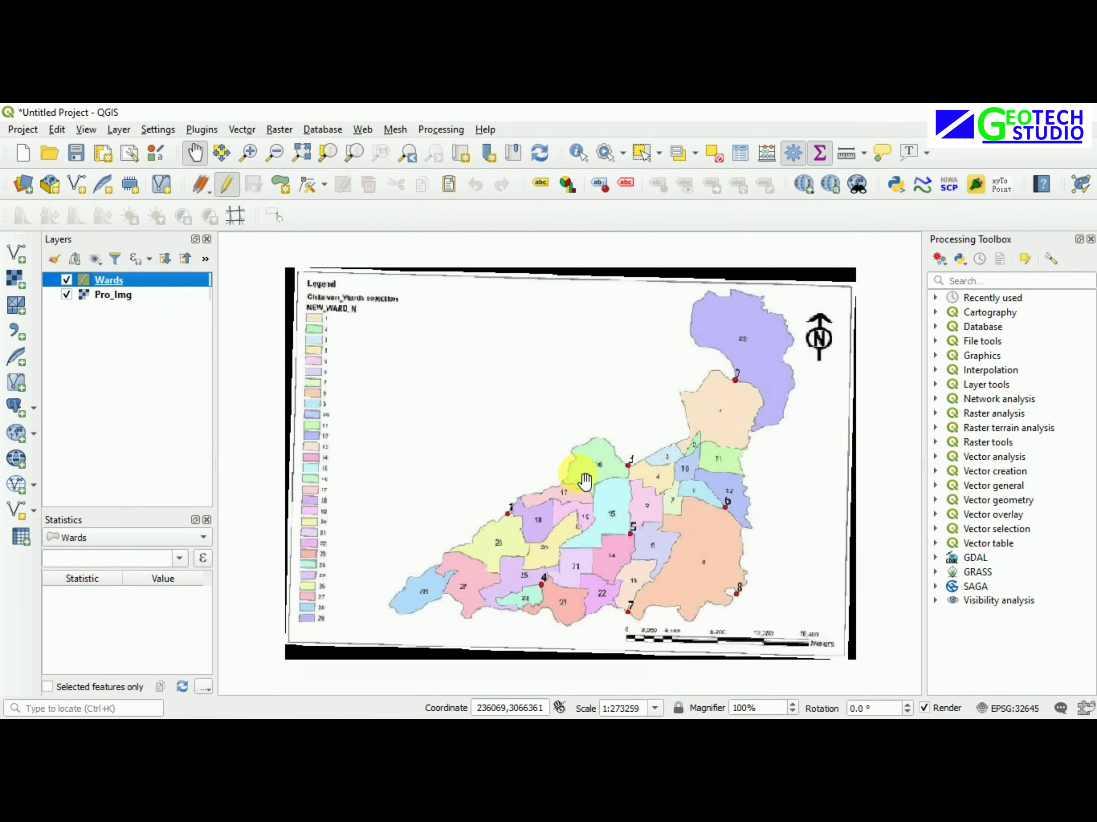
Examine the ward boundaries on the scanned map at different scales, especially around ward 15
scroll(622, 540, up, 1)
scroll(625, 543, up, 2)
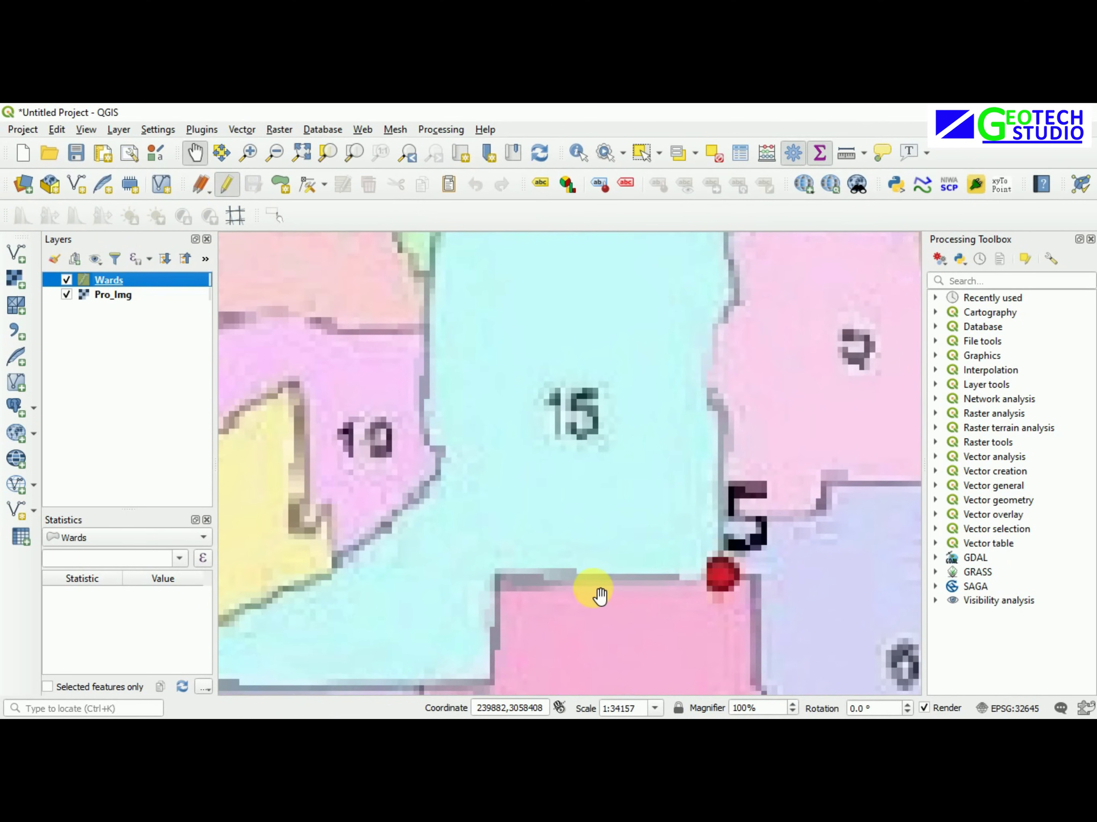
scroll(571, 567, down, 1)
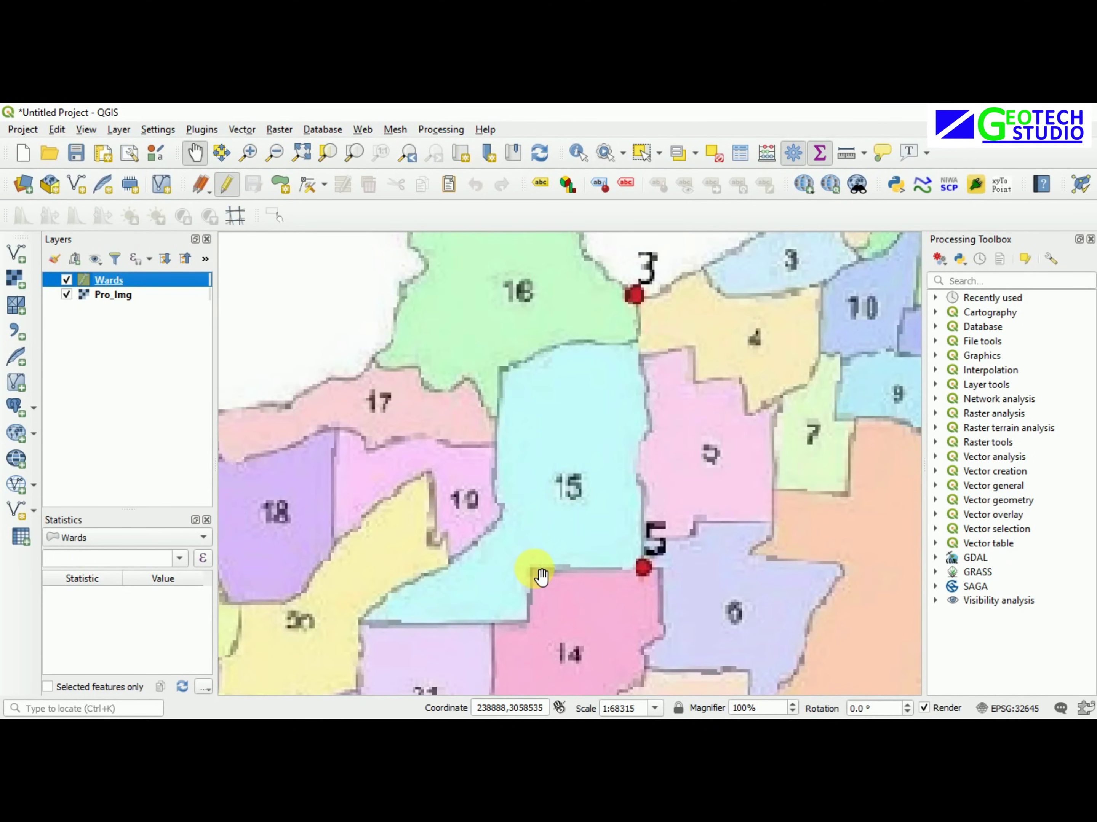
scroll(535, 570, up, 1)
scroll(542, 572, down, 1)
scroll(545, 569, down, 1)
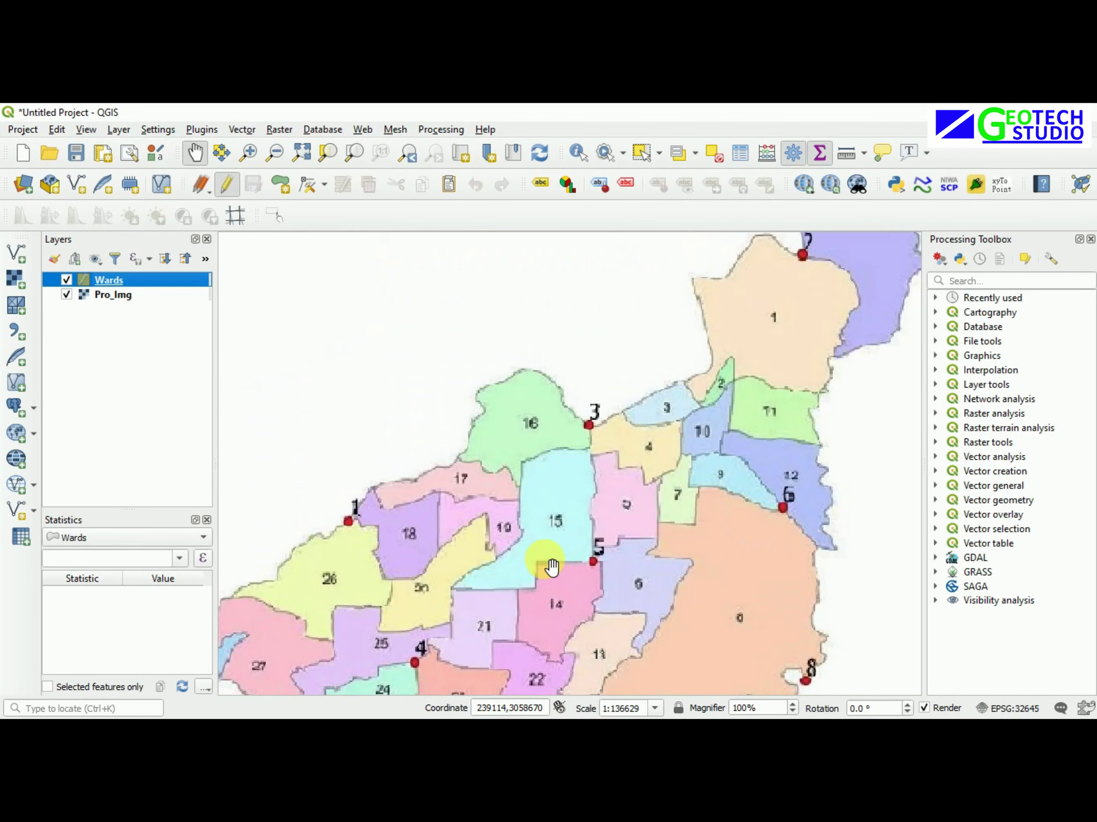
scroll(561, 580, down, 1)
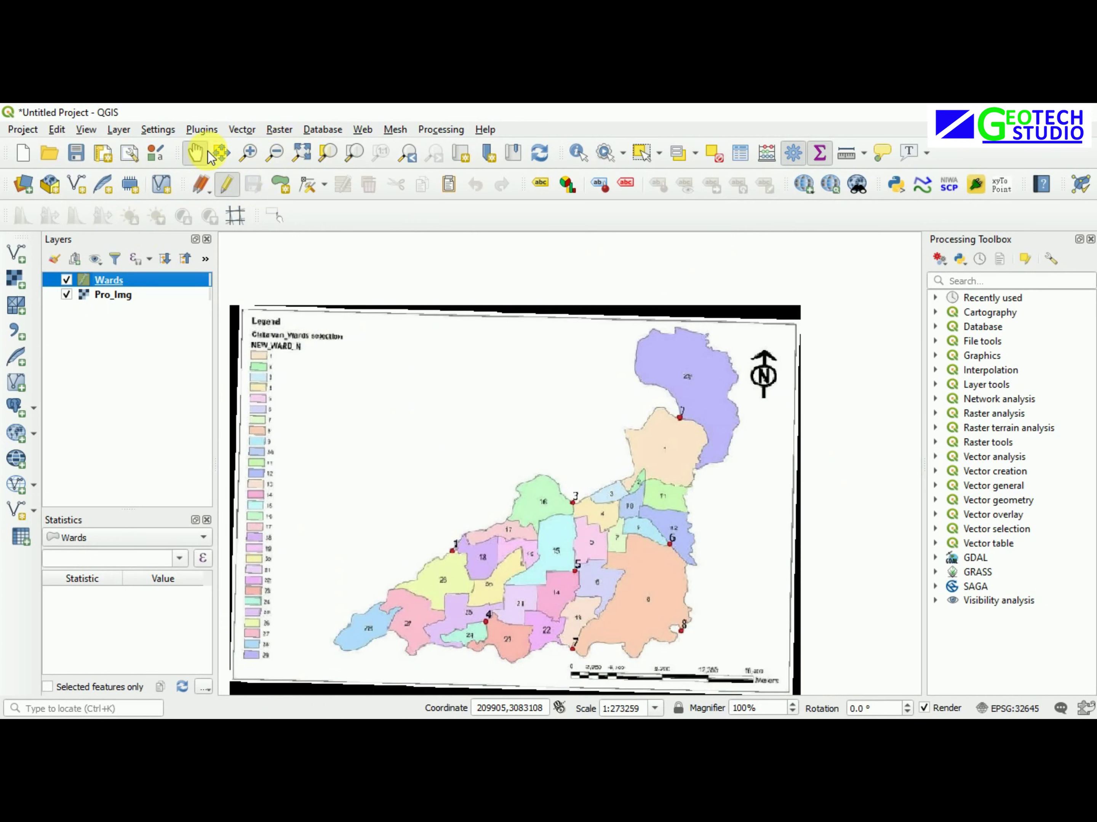
drag(546, 464, 611, 379)
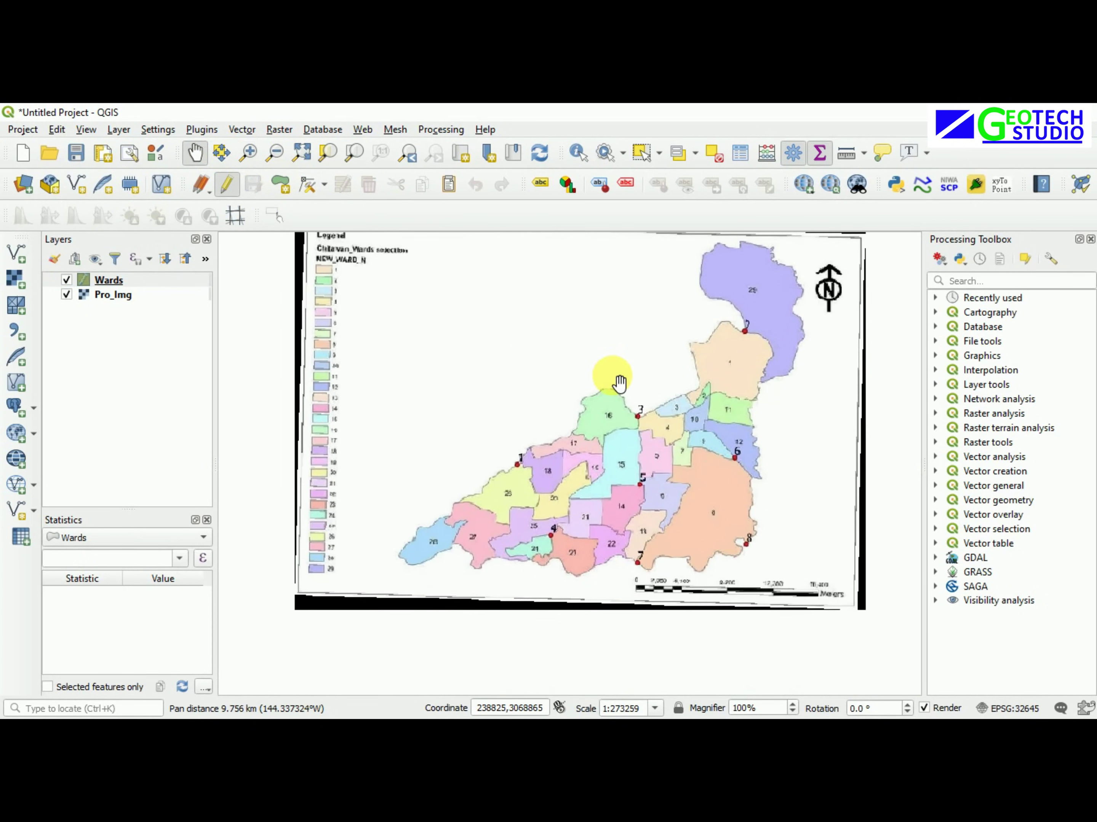
drag(610, 503, 617, 551)
scroll(617, 554, down, 1)
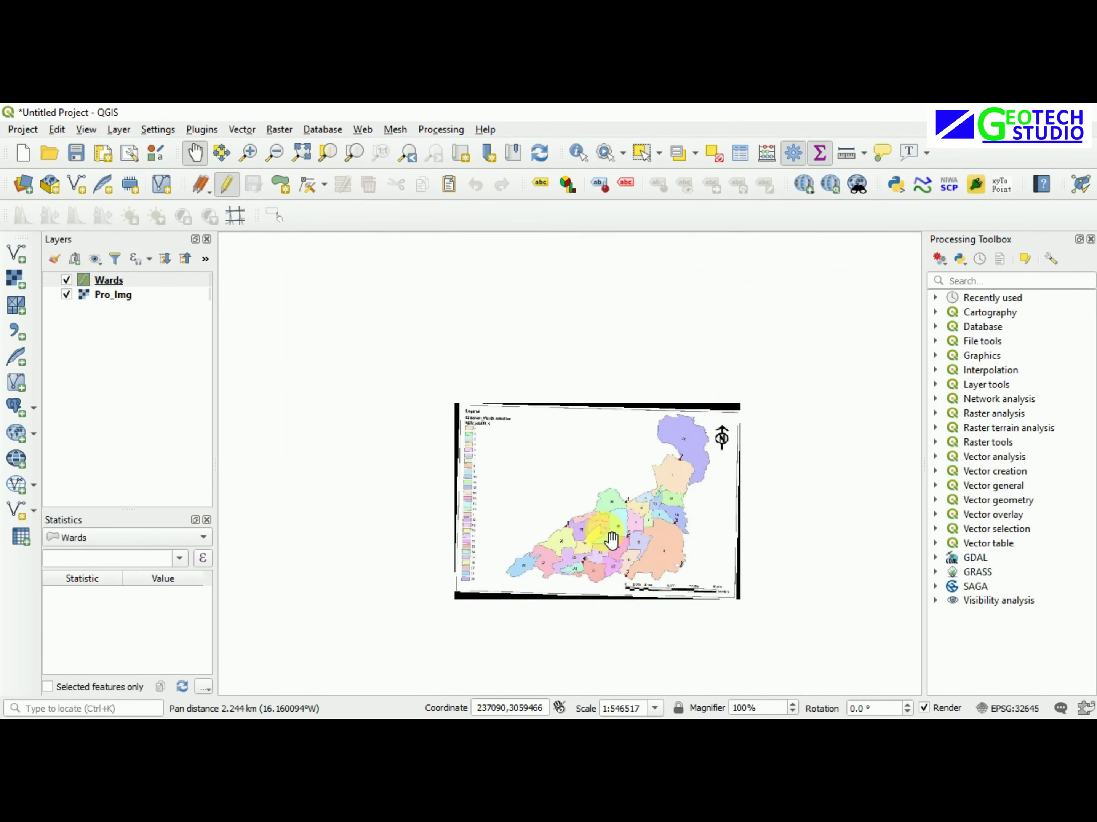
scroll(617, 550, up, 2)
drag(608, 607, 622, 523)
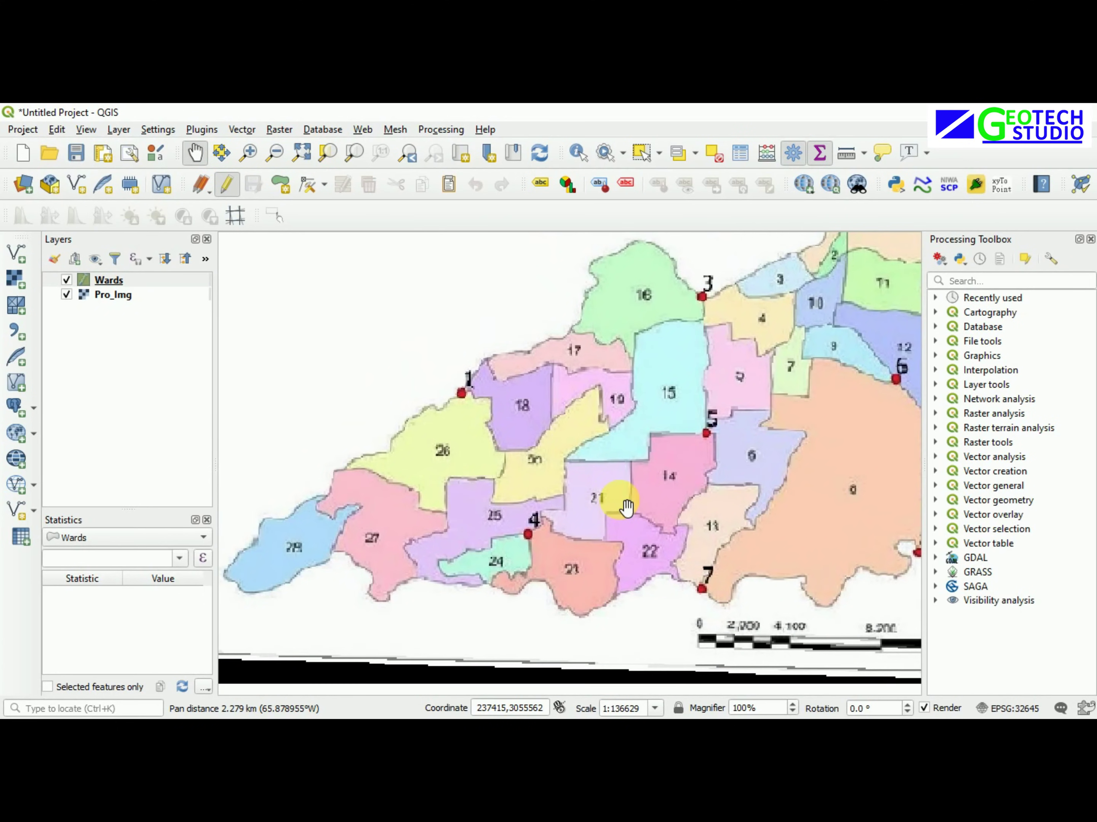
scroll(624, 513, down, 1)
scroll(607, 490, up, 1)
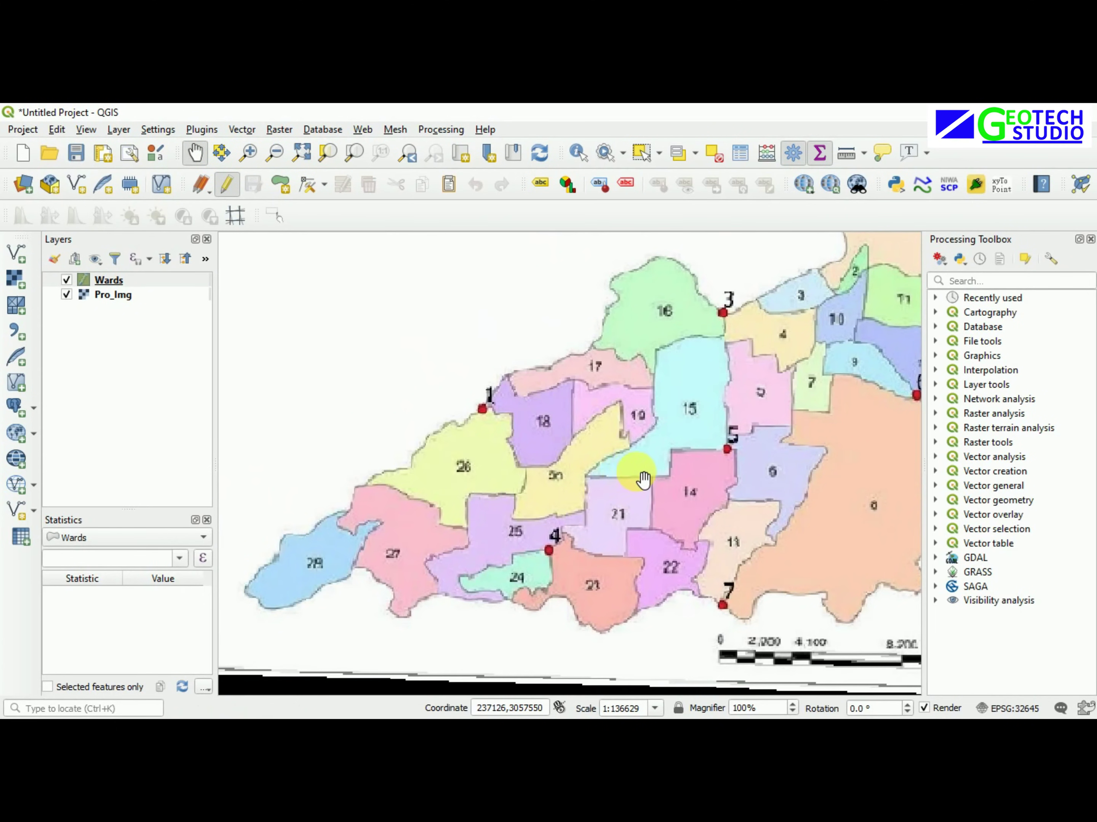
scroll(695, 457, up, 1)
scroll(646, 422, up, 1)
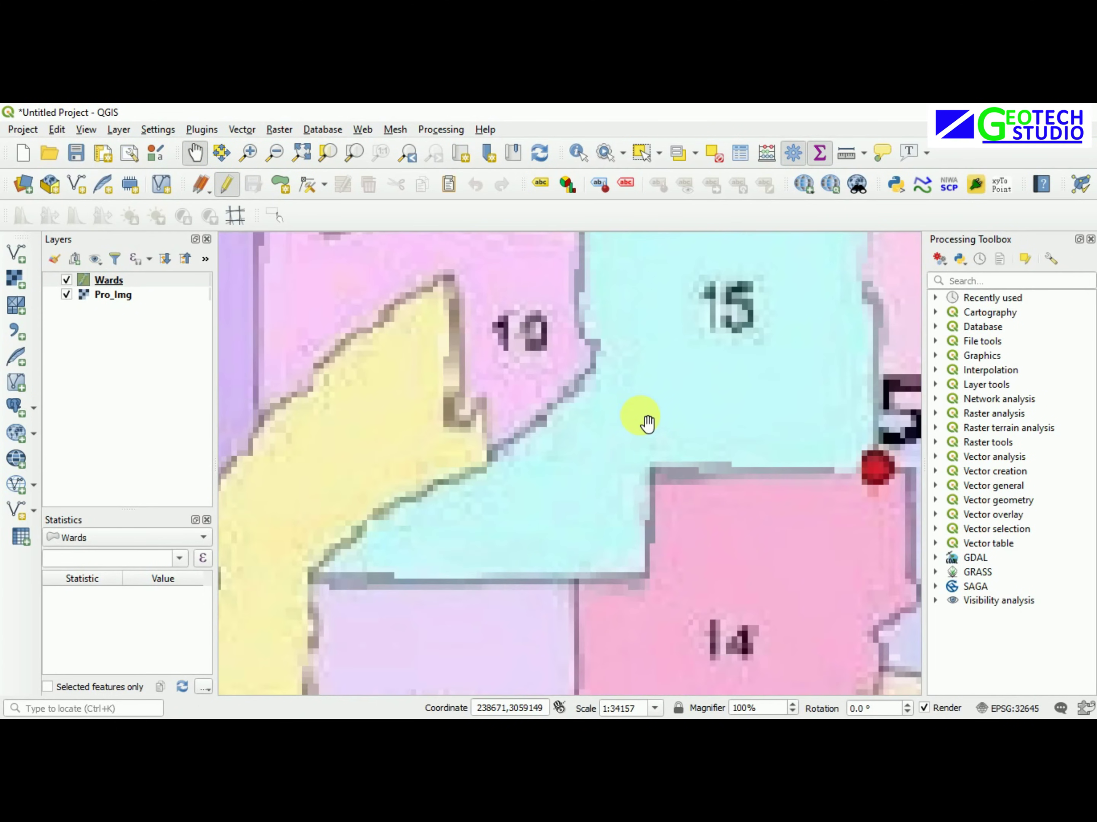
scroll(645, 433, down, 1)
scroll(617, 467, down, 1)
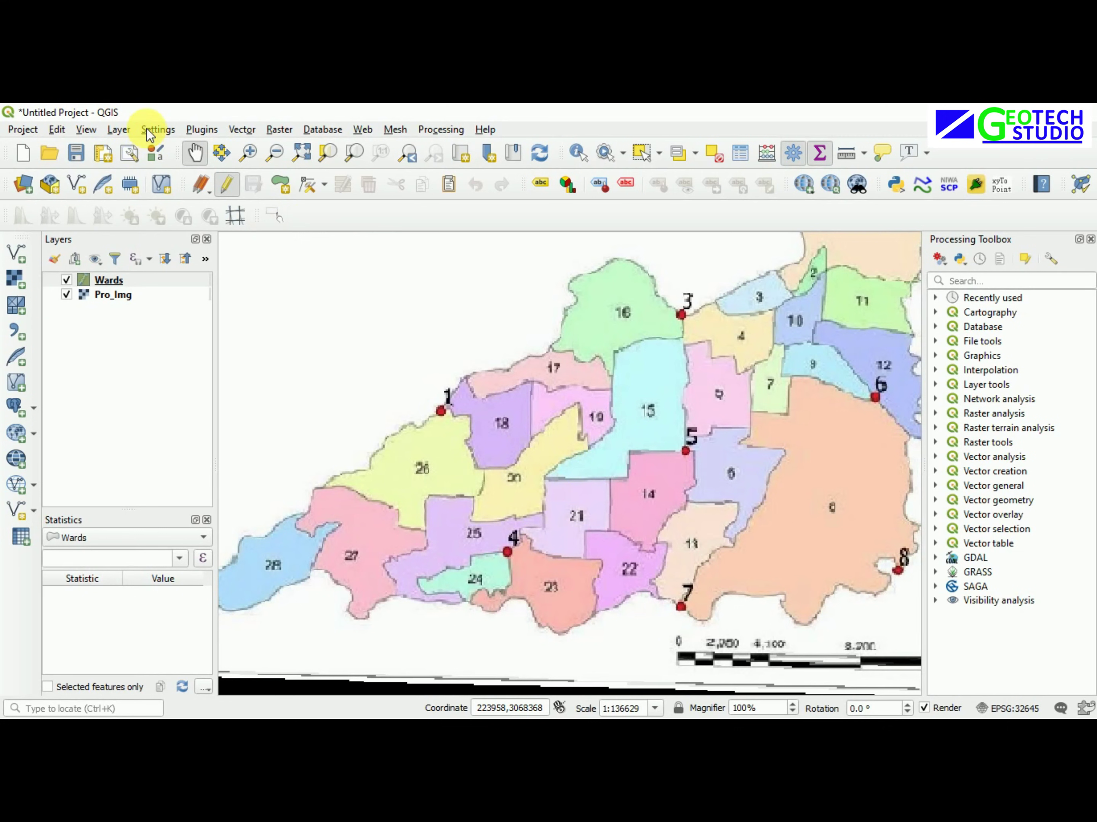
Start a new polygon feature in Wards and trace ward 15's western boundary from its southwestern tip to its northwestern corner
click(277, 188)
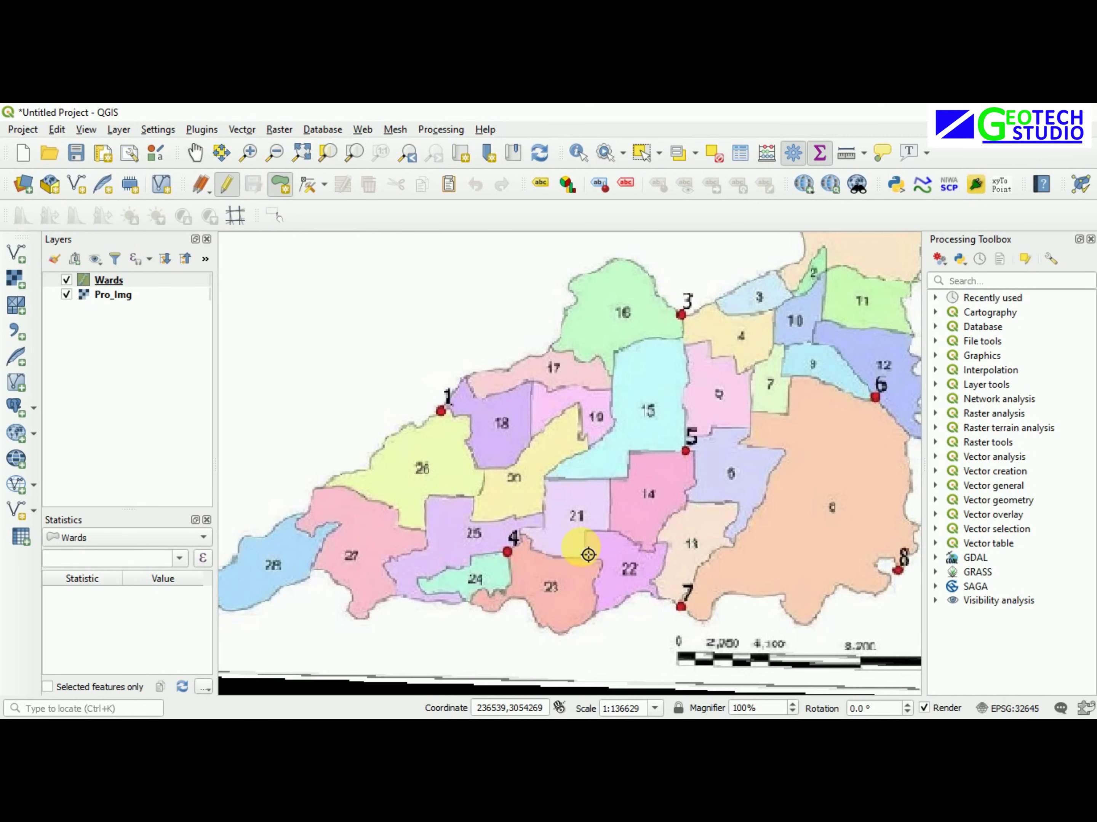
click(546, 476)
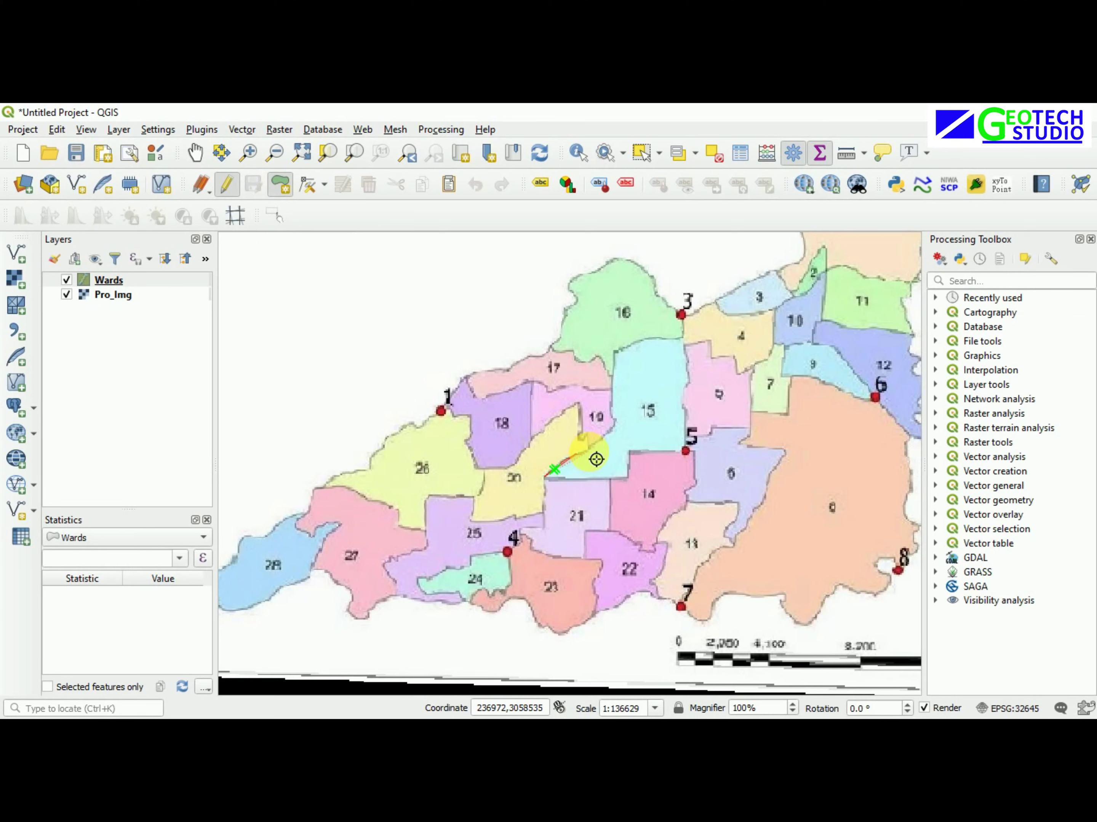
click(602, 438)
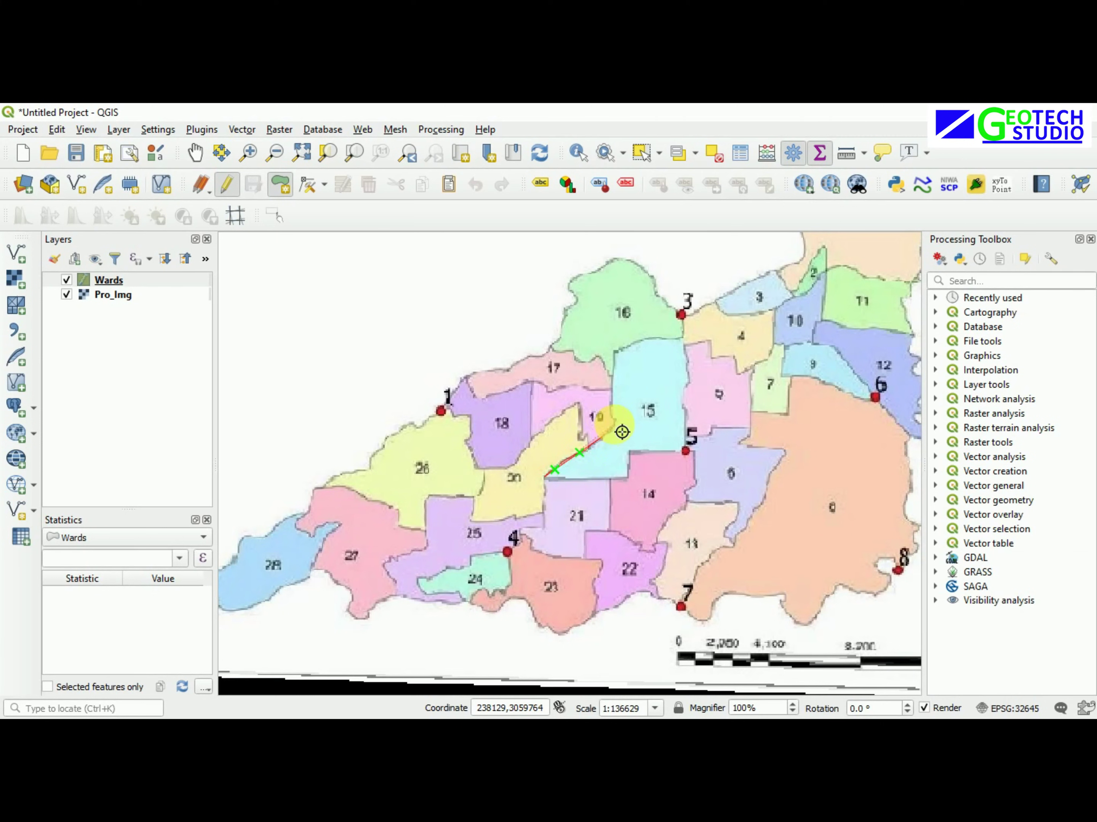
click(620, 426)
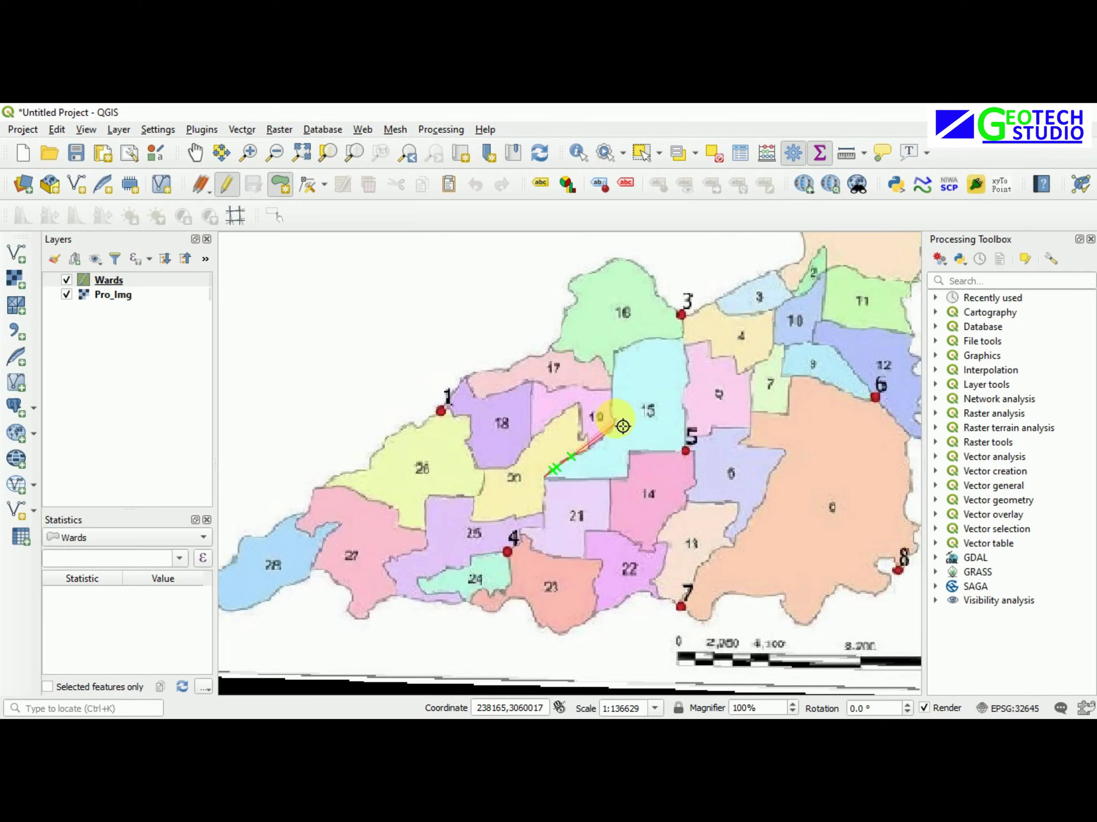
click(616, 421)
scroll(617, 421, down, 1)
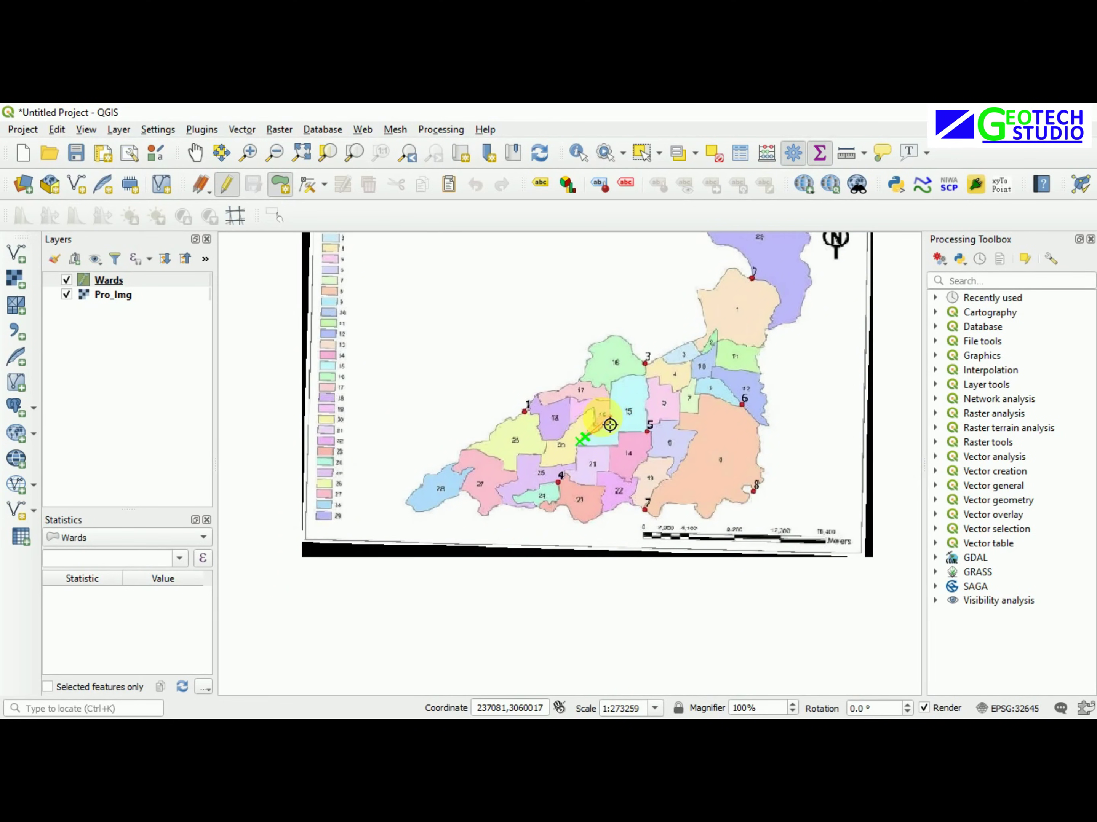
scroll(621, 414, up, 2)
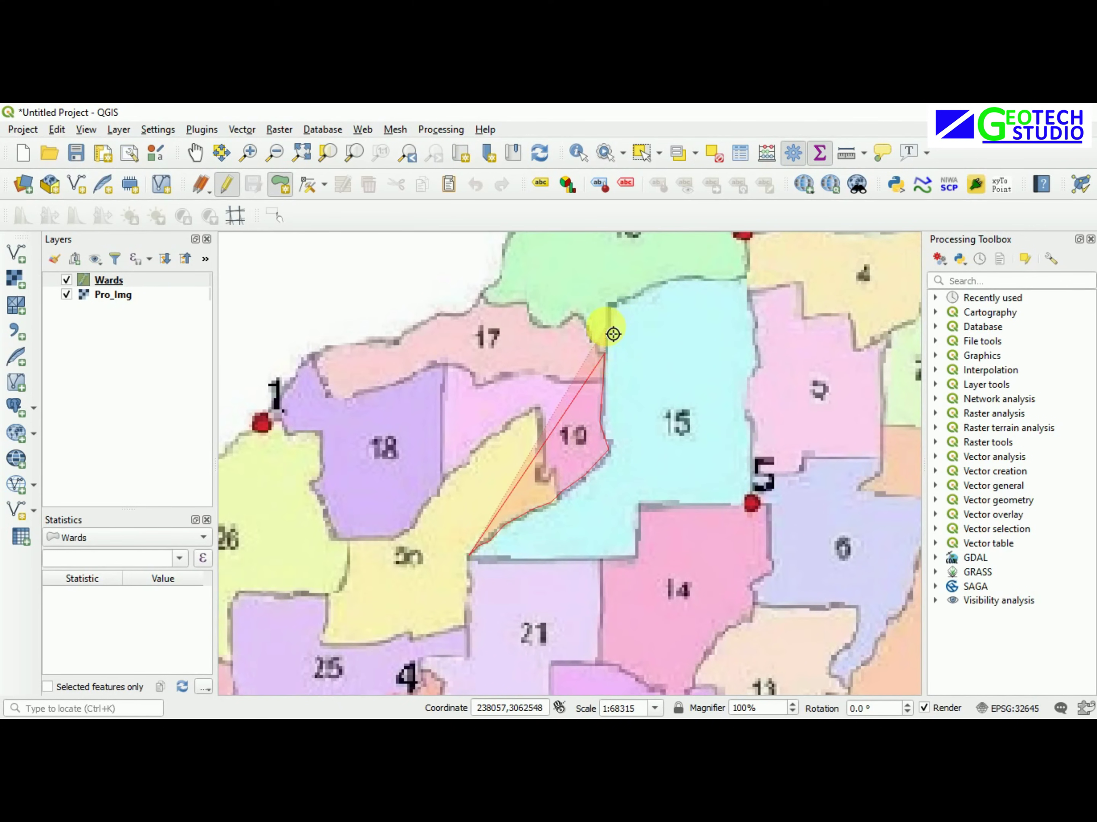
click(612, 306)
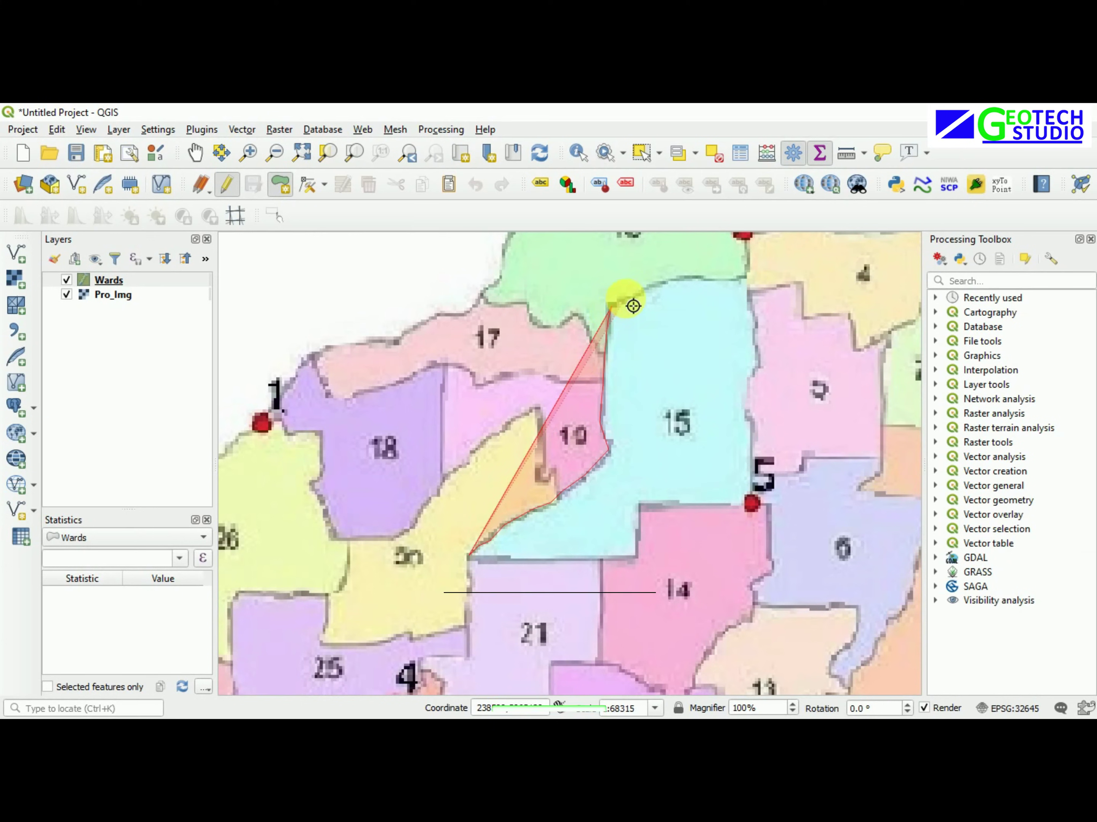
Continue the ward 15 polygon along its northern boundary with ward 16 to the northeastern corner
click(629, 298)
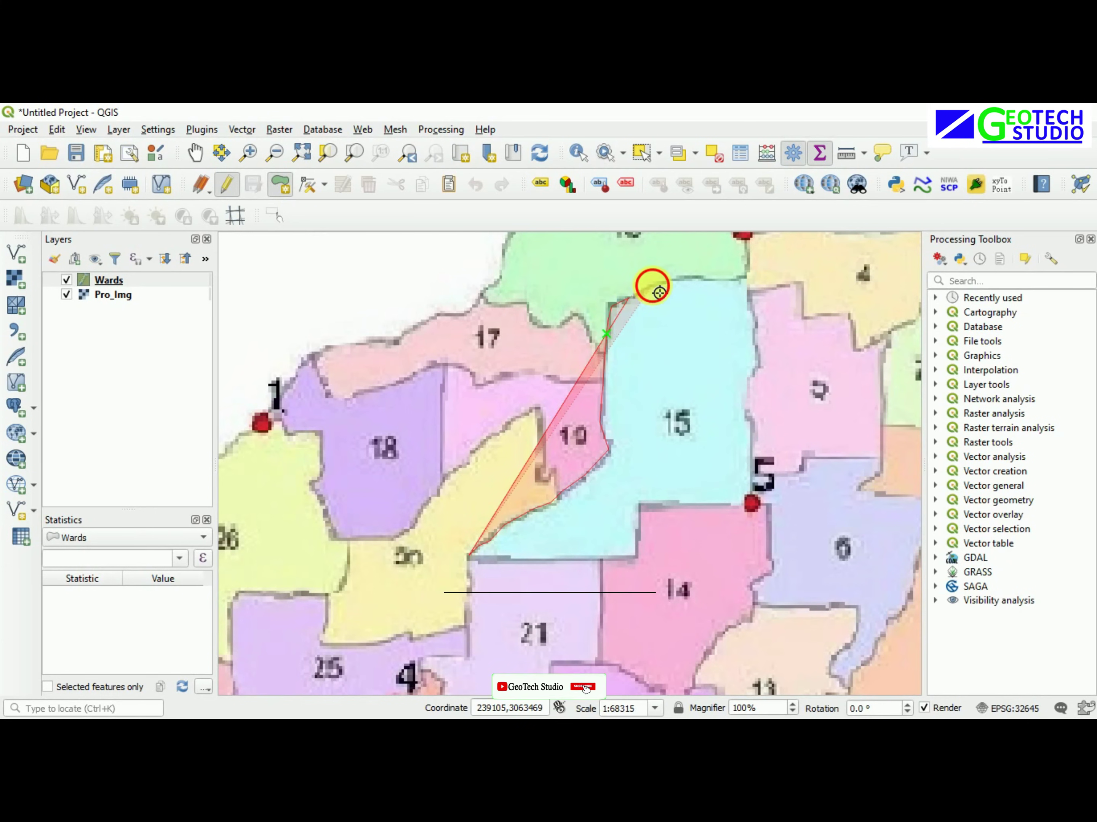
click(652, 286)
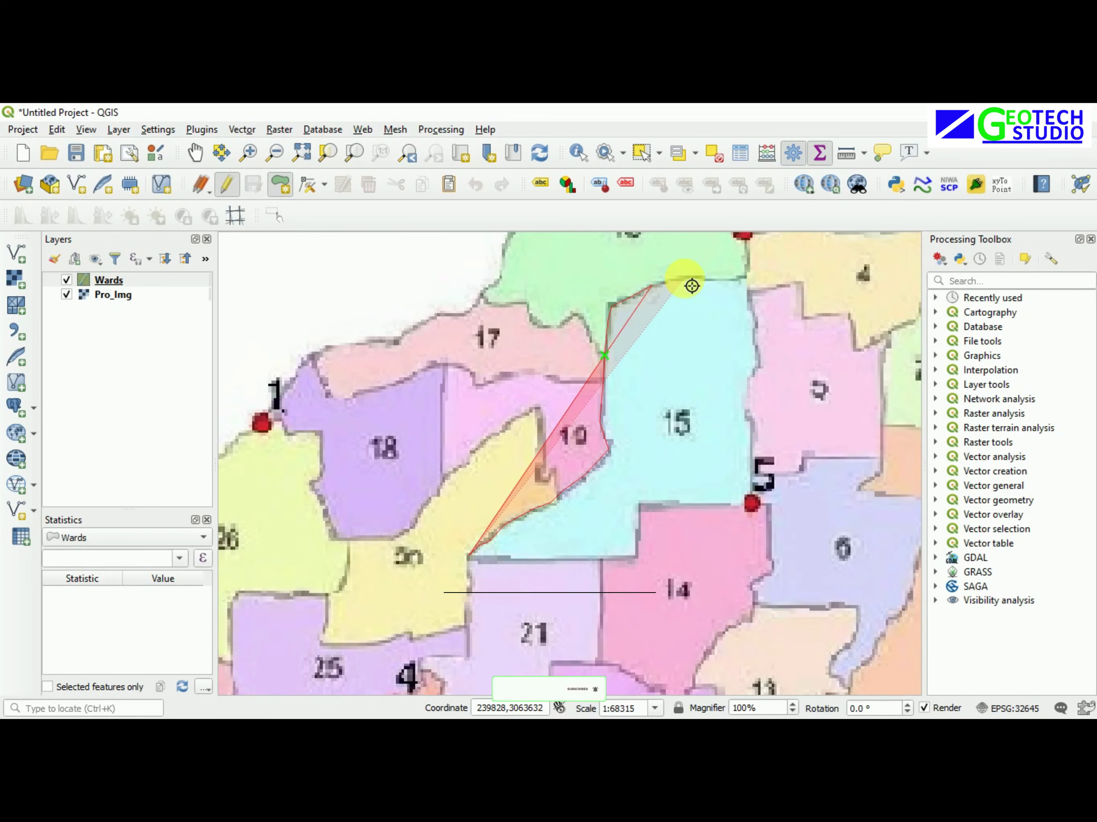
click(684, 279)
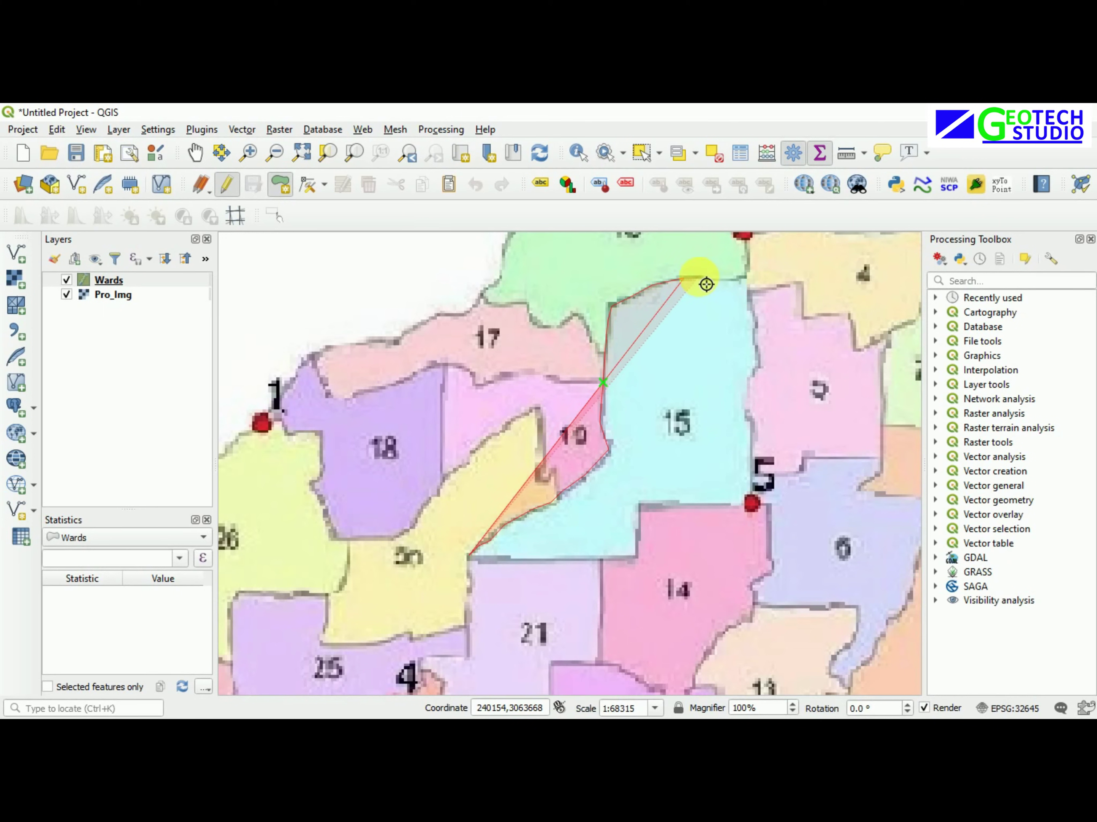
click(699, 277)
click(713, 287)
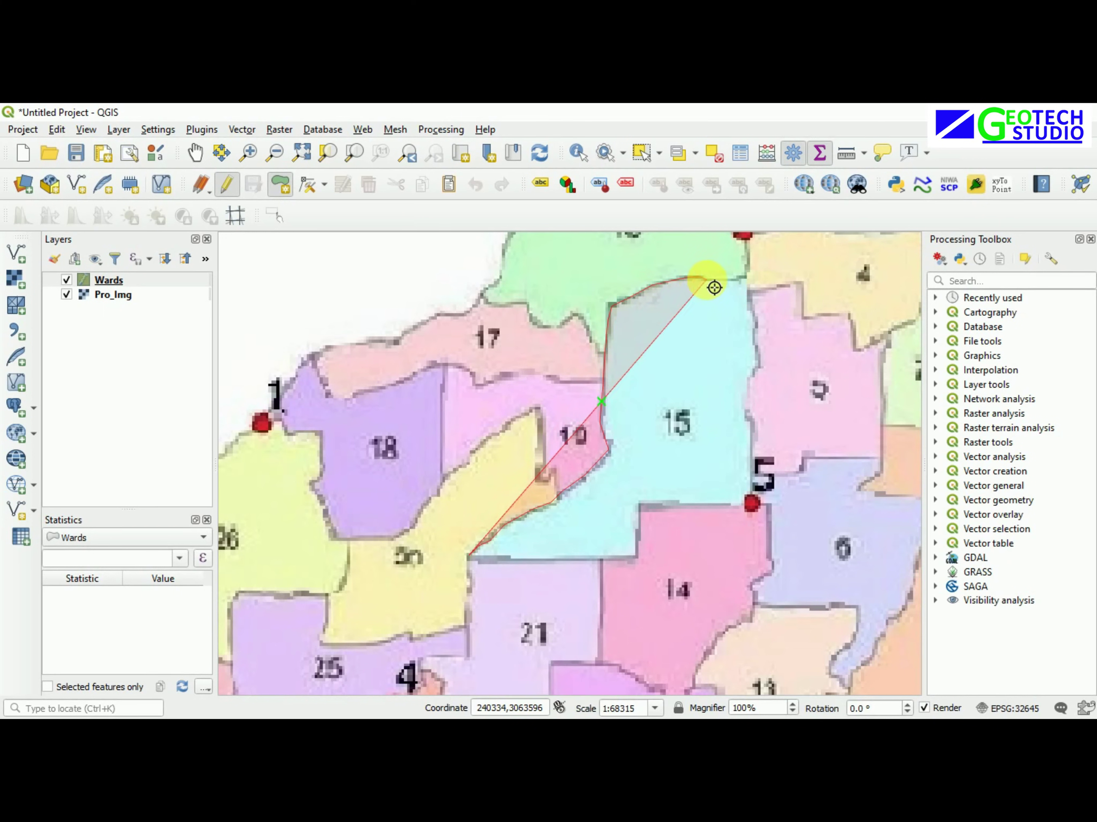
click(744, 286)
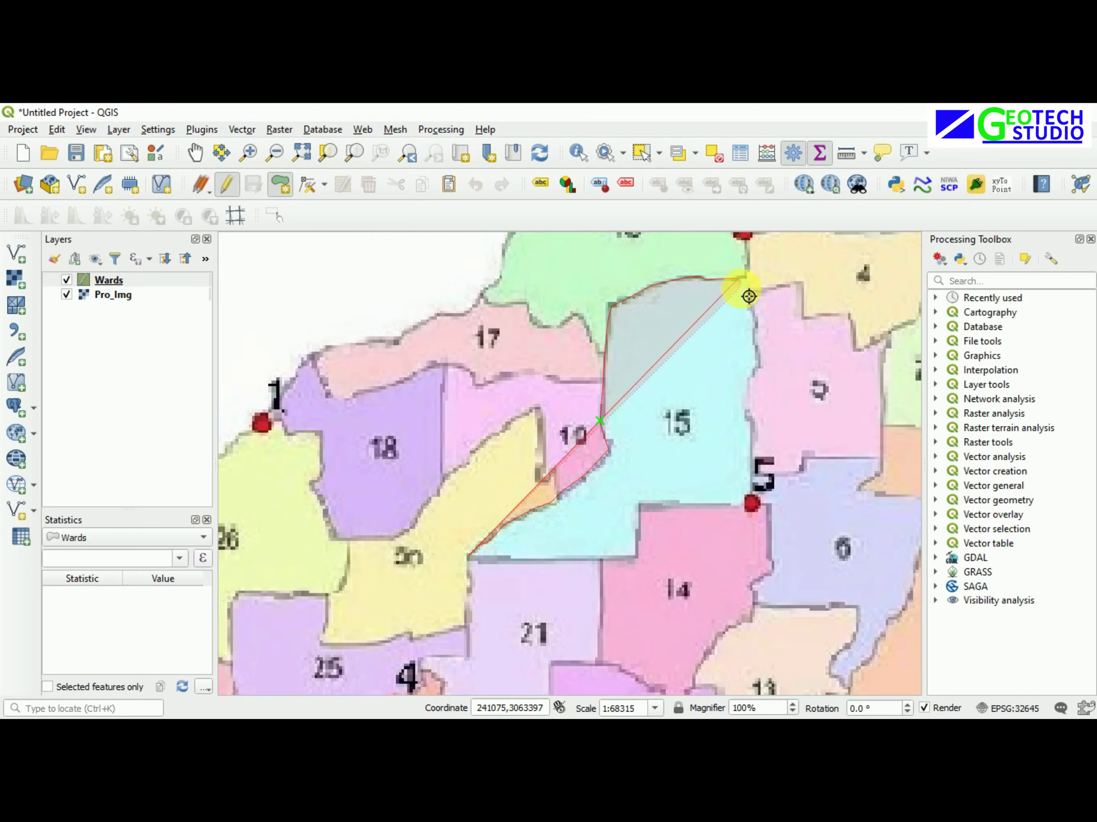
Trace ward 15's eastern boundary southward from the northeastern corner to the red control point 5
click(752, 306)
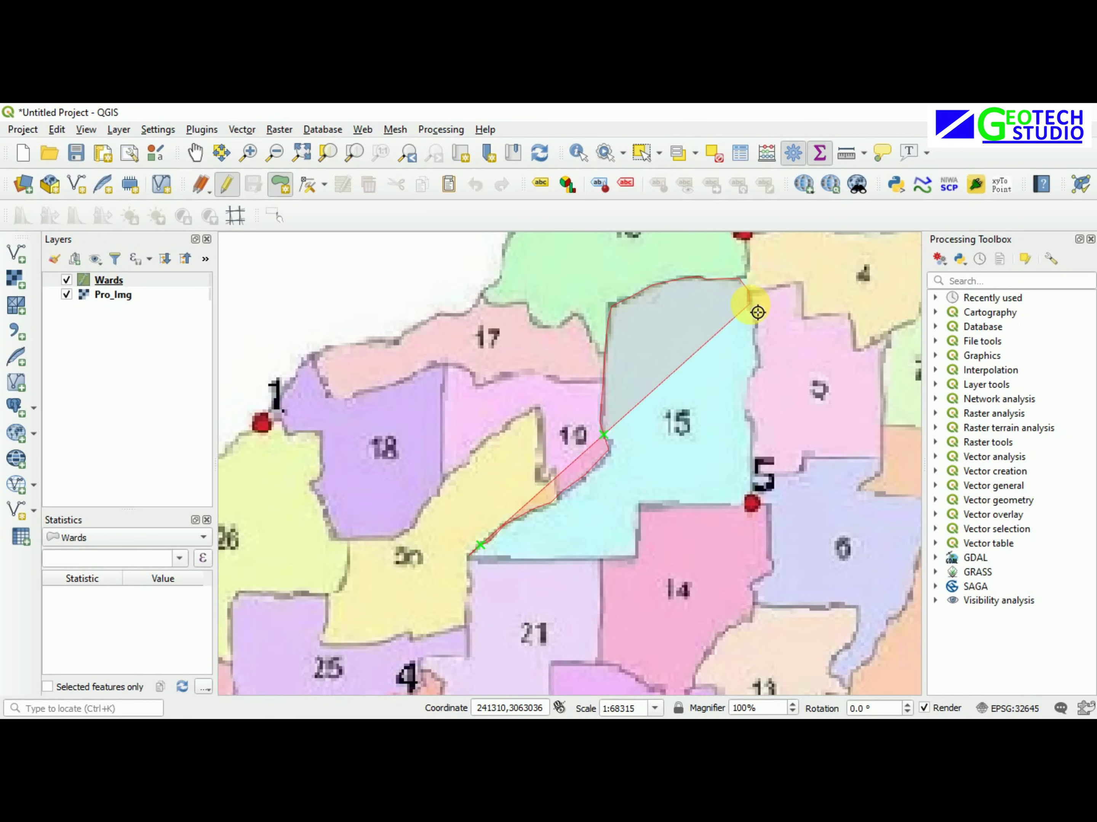
click(757, 332)
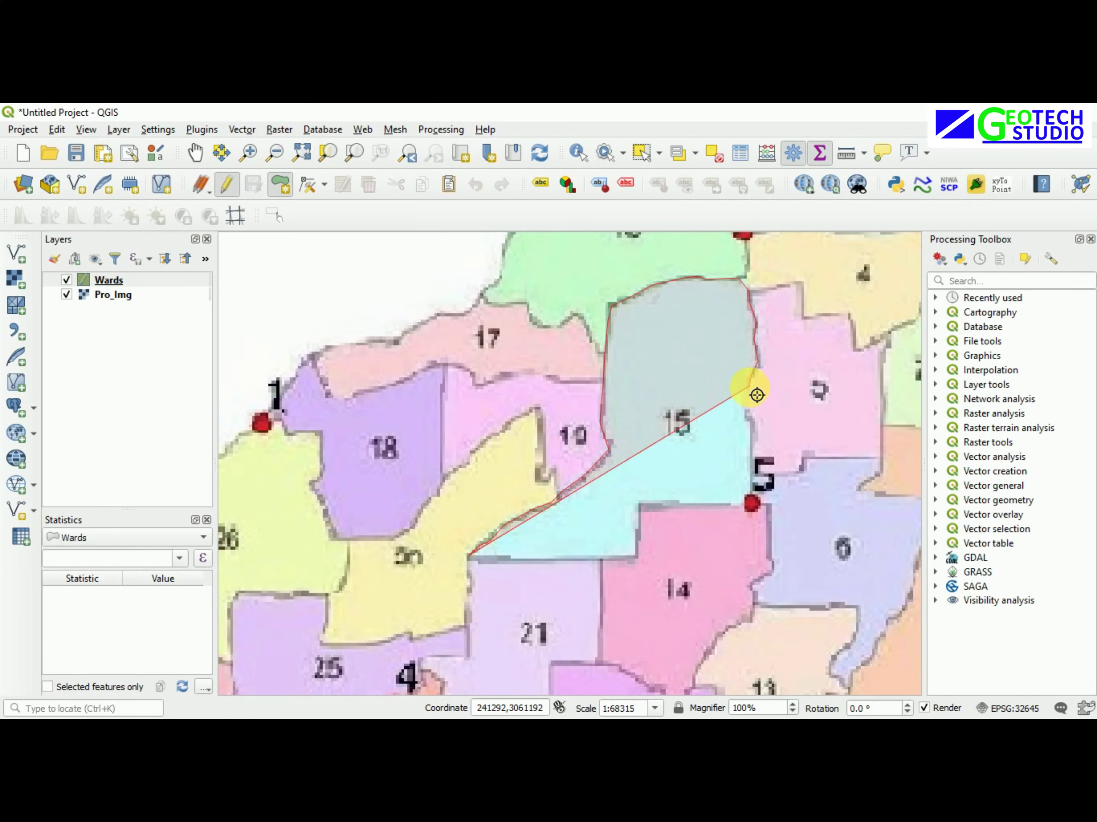
click(754, 425)
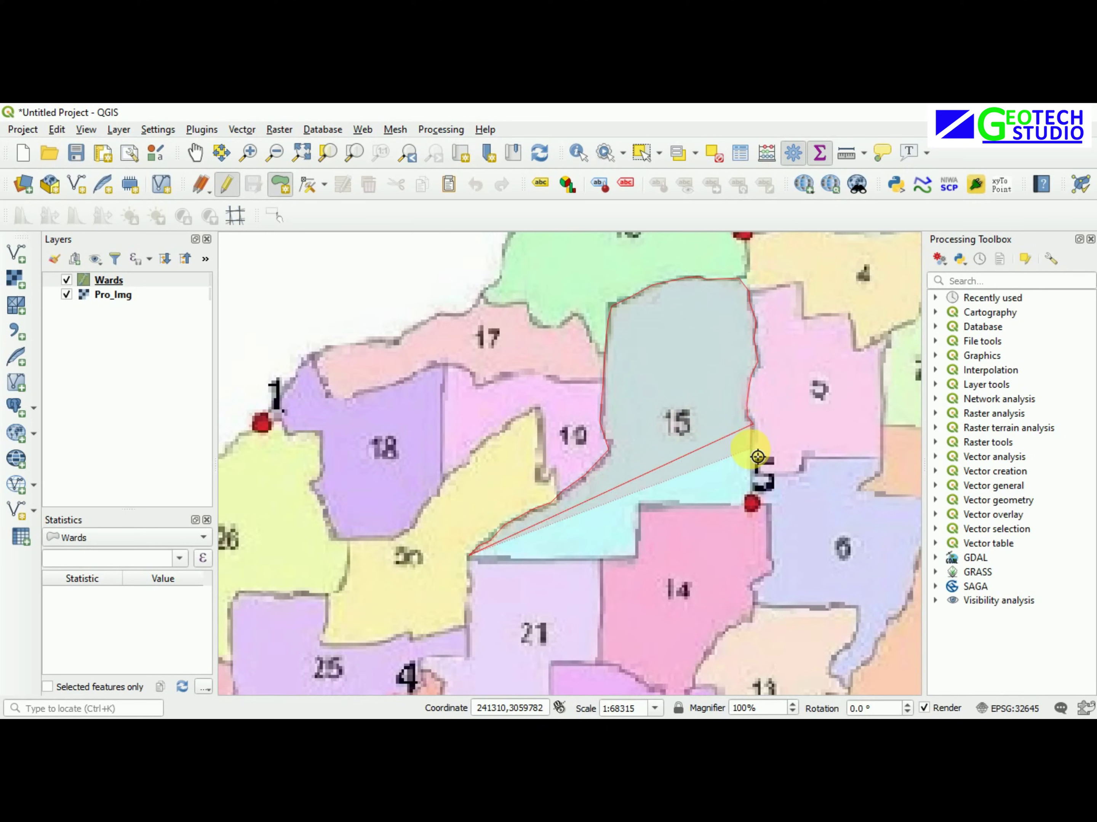
click(753, 473)
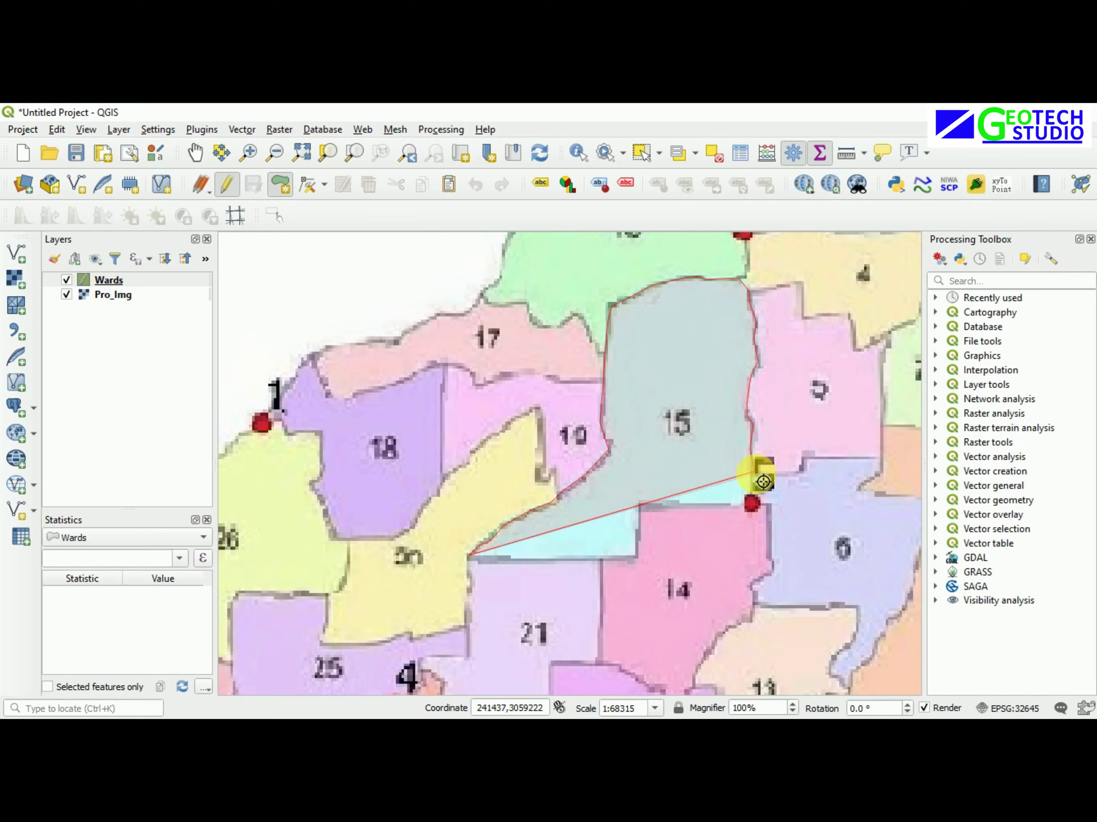
click(751, 502)
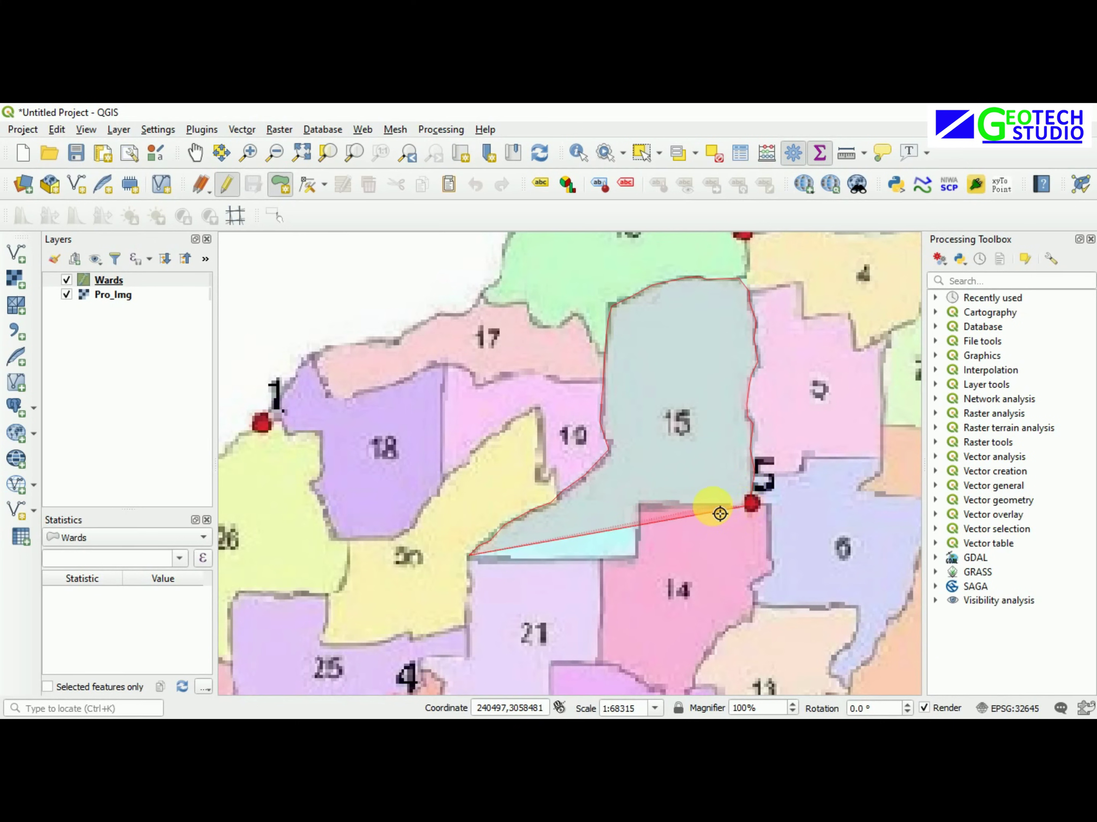
Trace ward 15's southern boundary from control point 5 westward along ward 14, stepping down to the corner on ward 21's northern edge
click(685, 511)
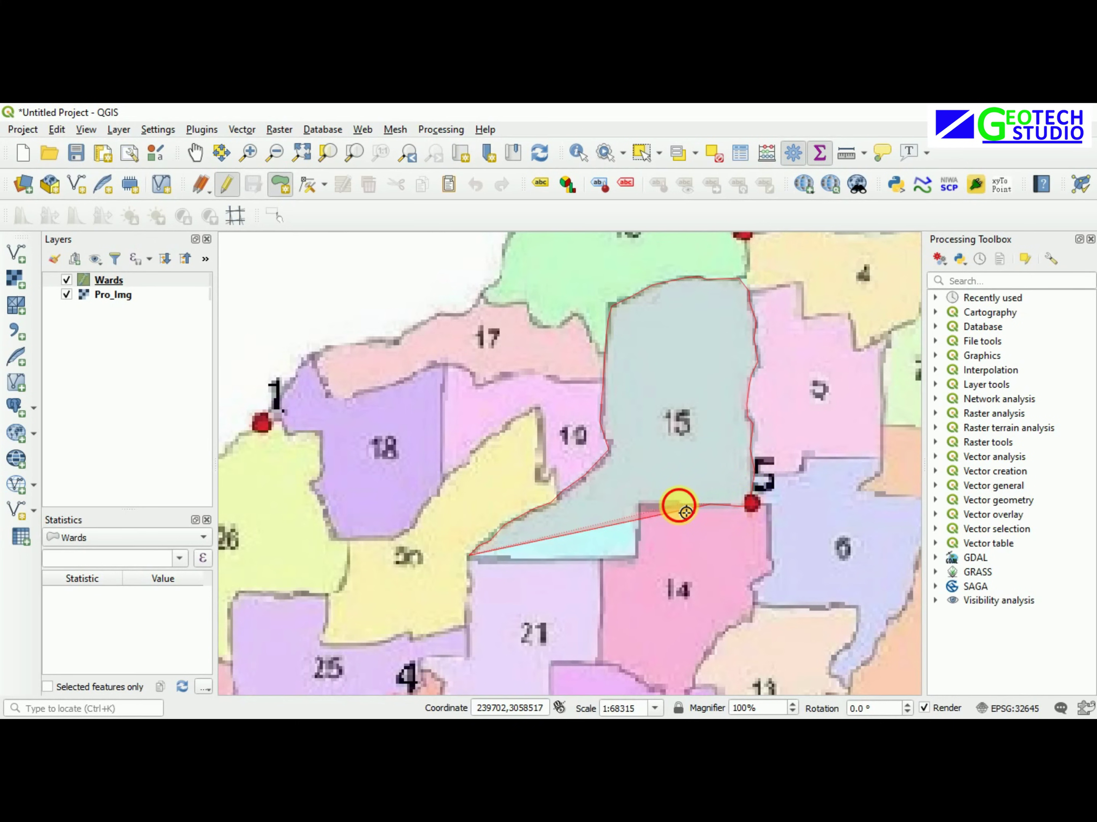
click(646, 520)
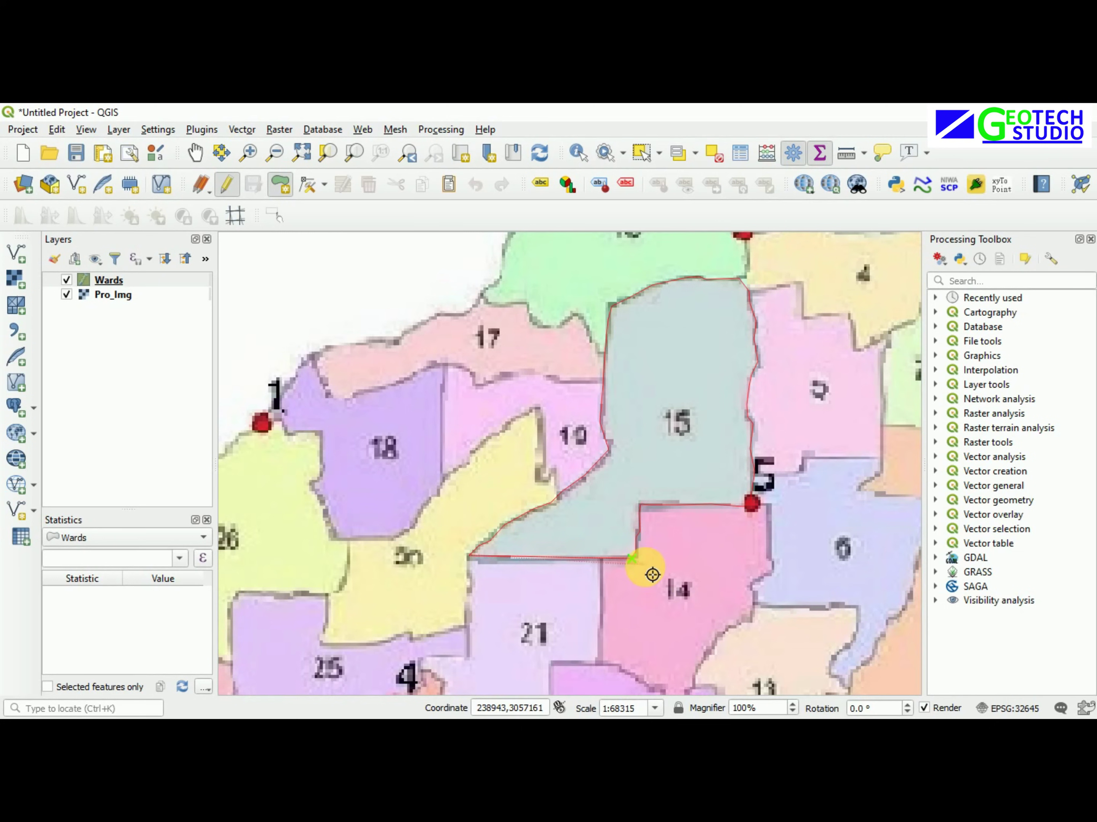
click(652, 574)
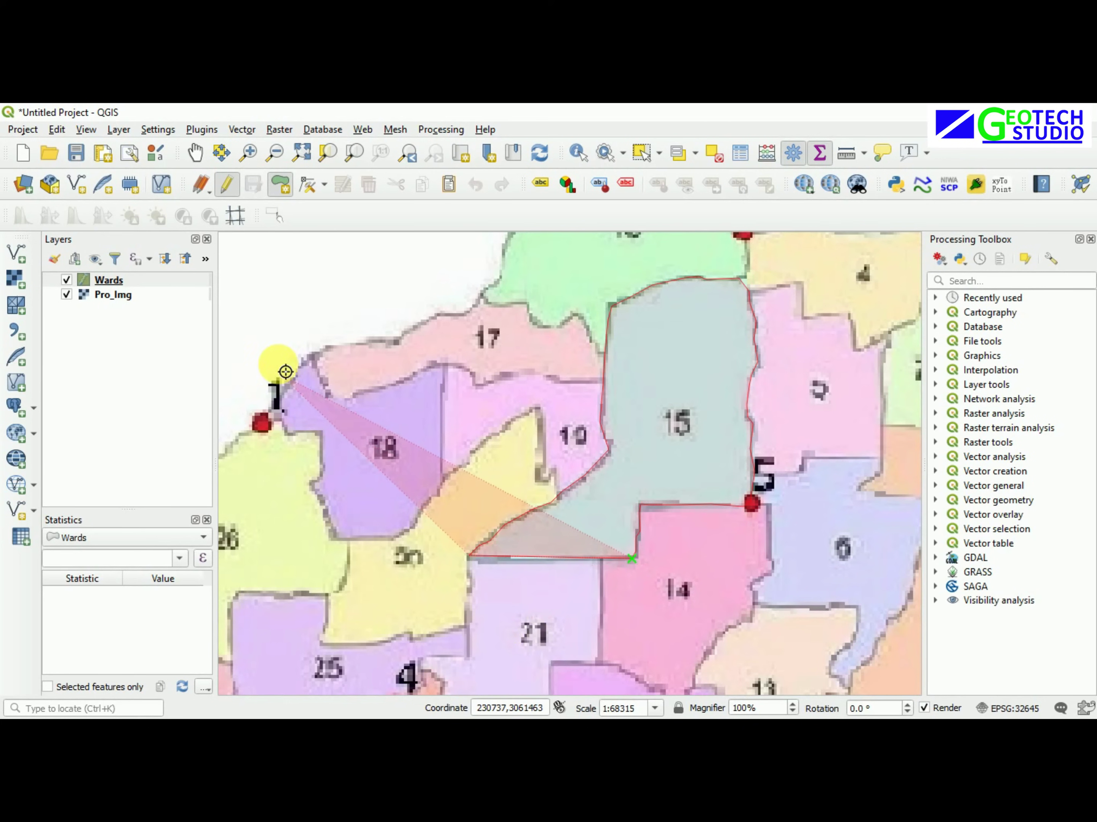
Finish the ward 15 polygon and save its attributes with id 1 and Ward_No 15
right_click(581, 576)
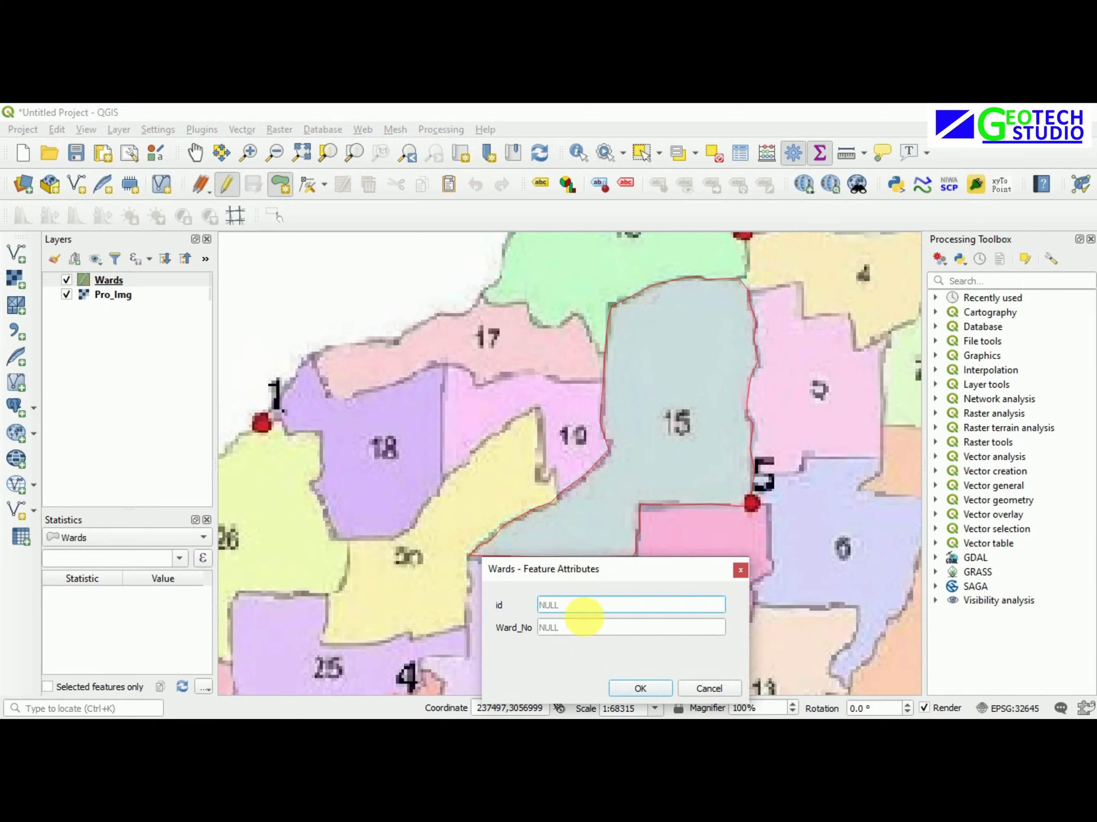
drag(611, 568, 678, 280)
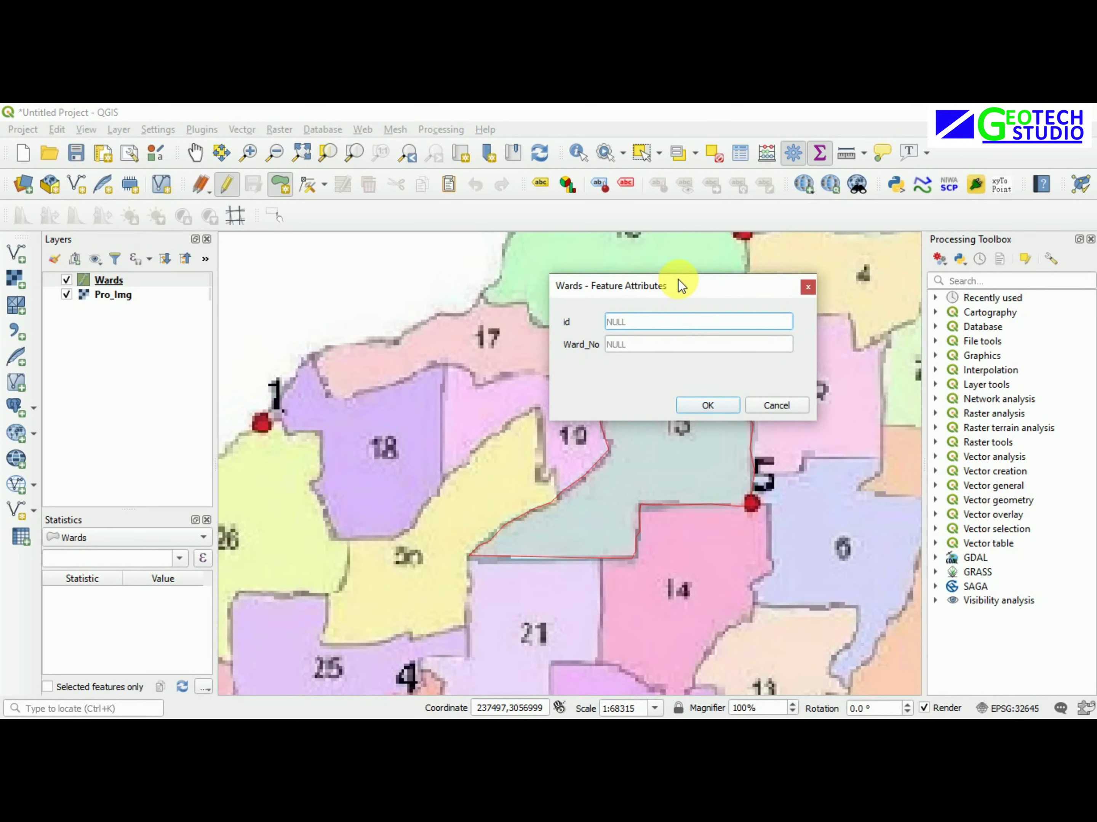
click(631, 326)
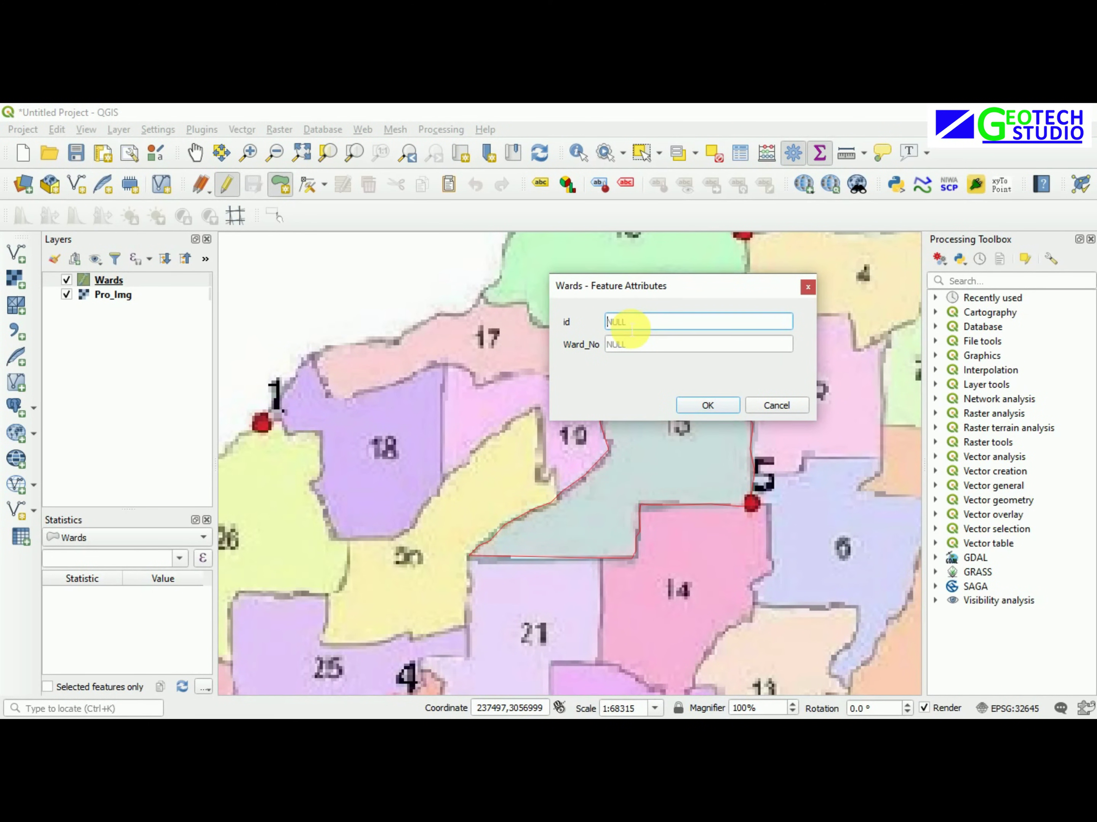
text(1)
click(623, 349)
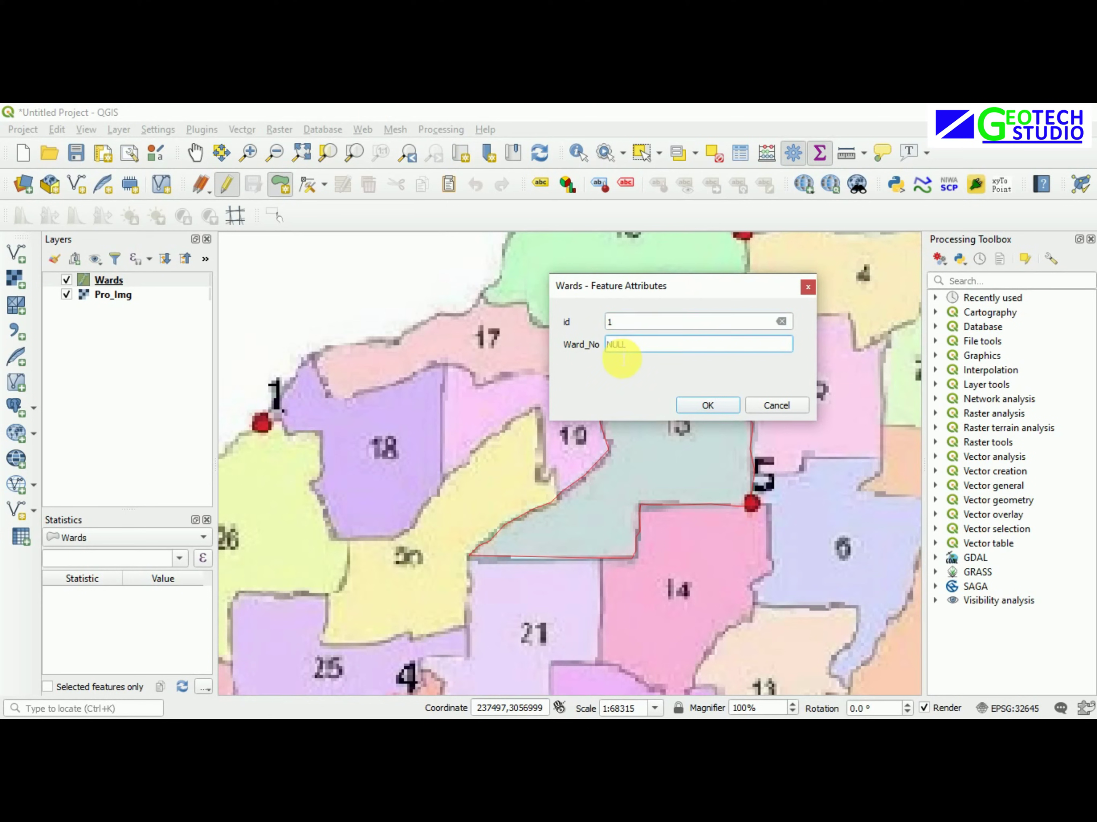
text(15)
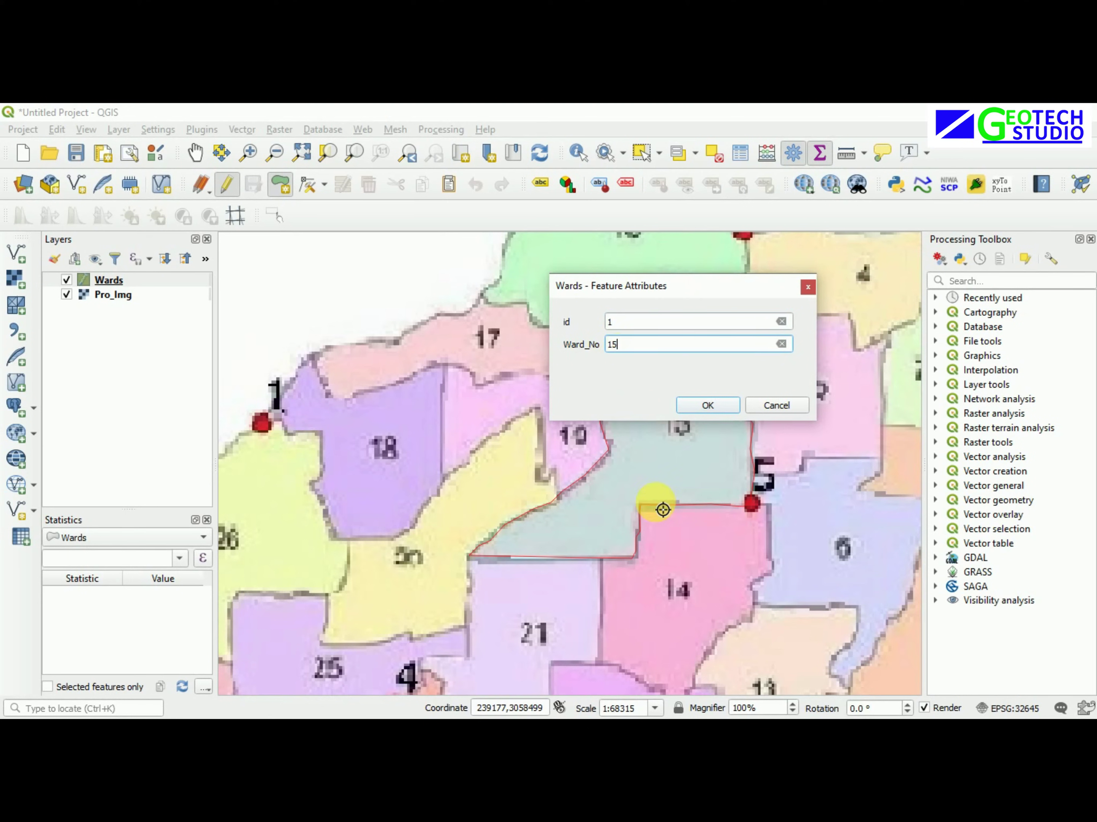
click(692, 406)
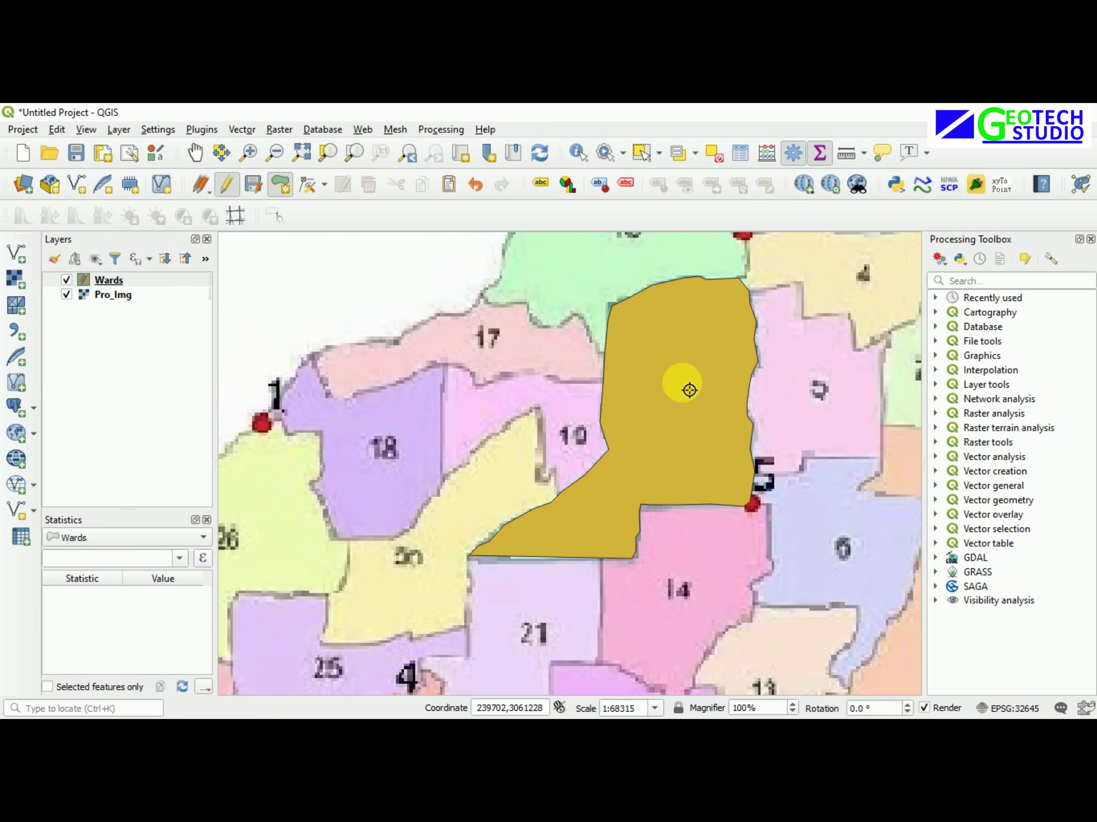
Enable project snapping with Advanced Configuration and turn on vertex snapping for the Wards layer
click(23, 131)
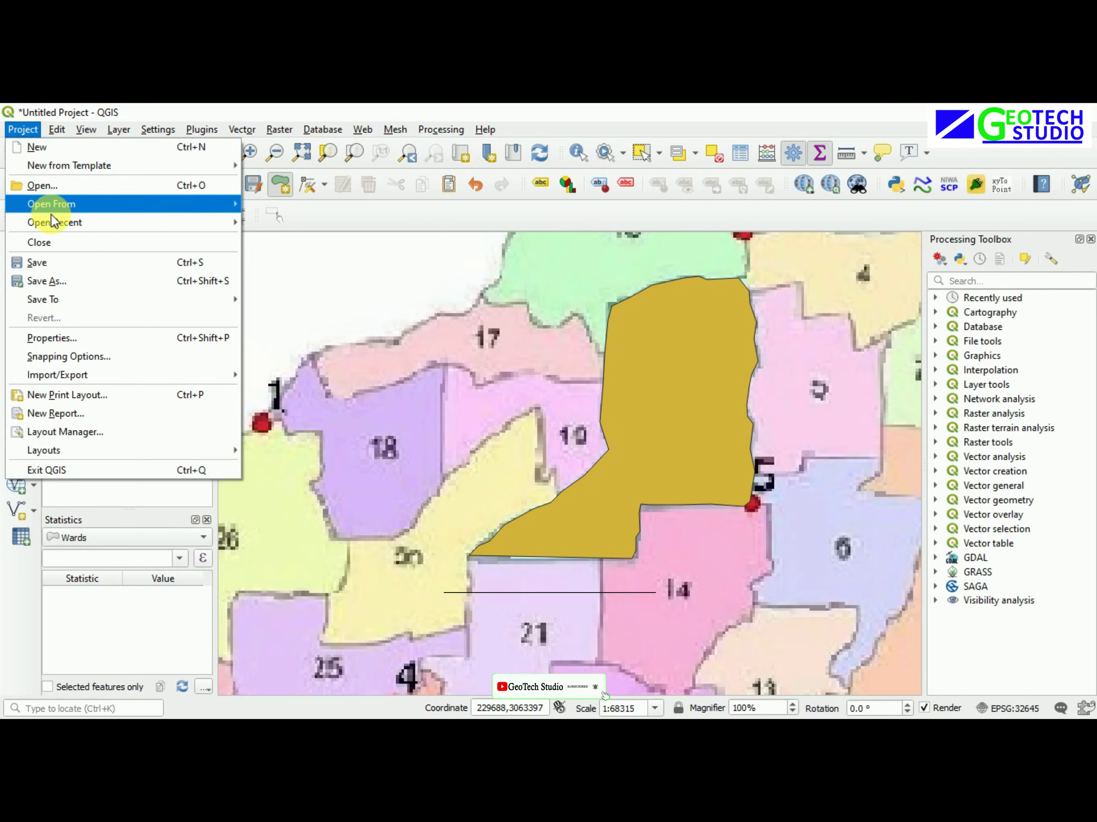
click(53, 357)
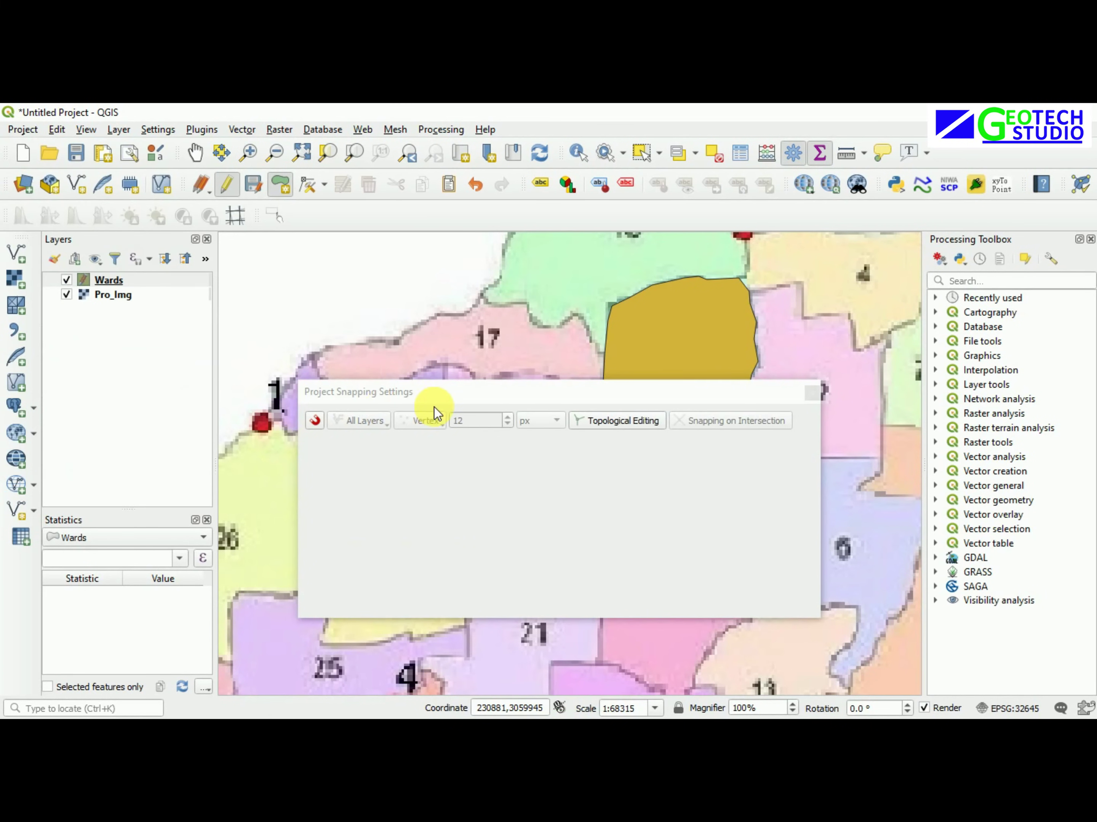
drag(446, 399, 405, 260)
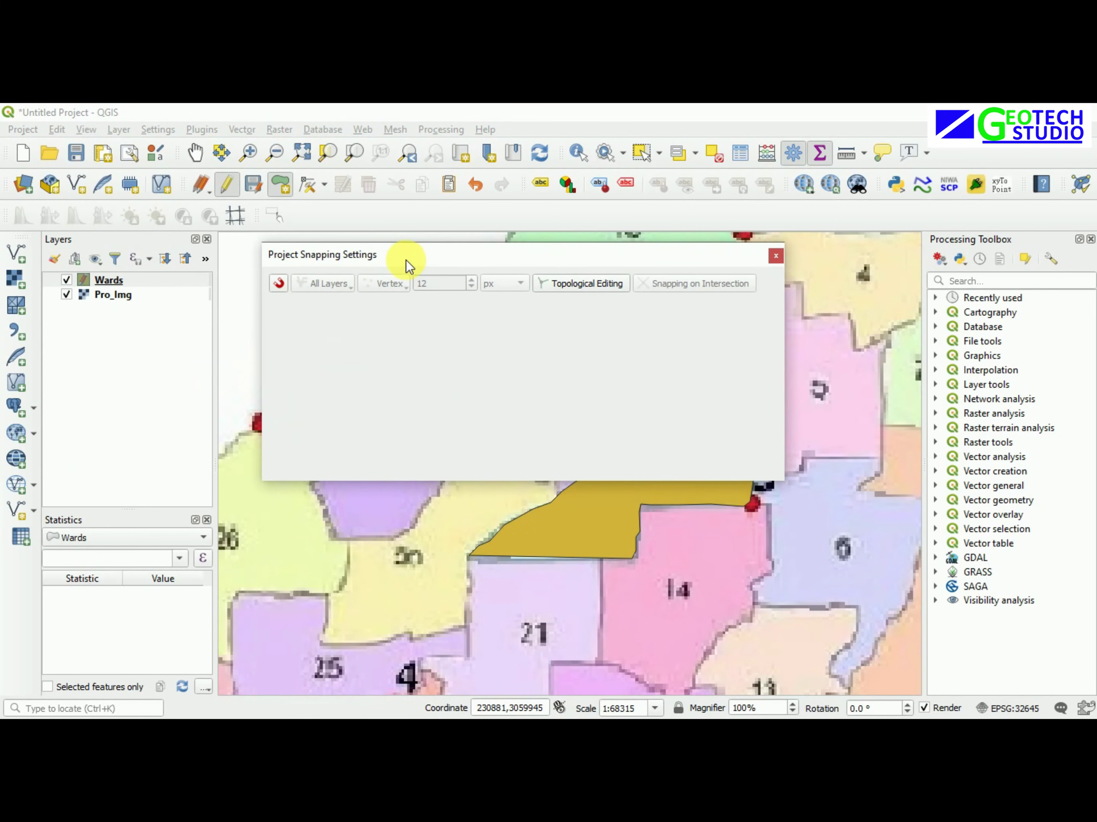
click(280, 282)
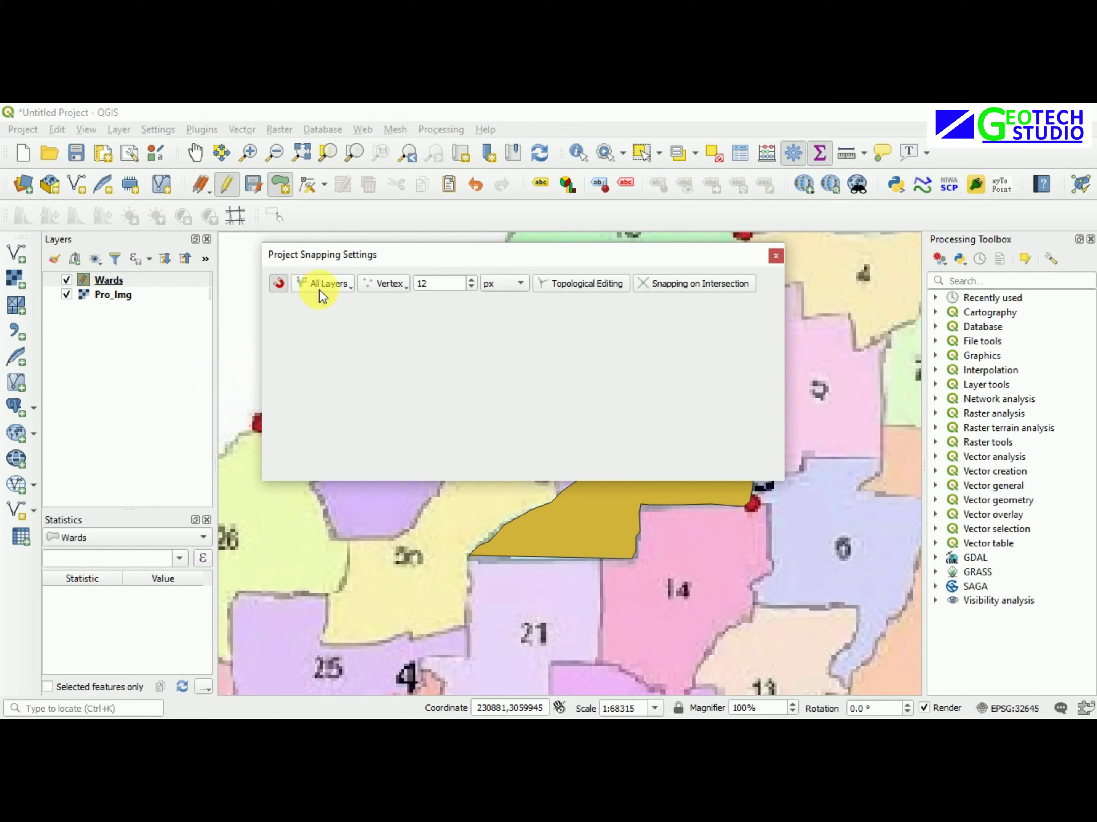
click(347, 283)
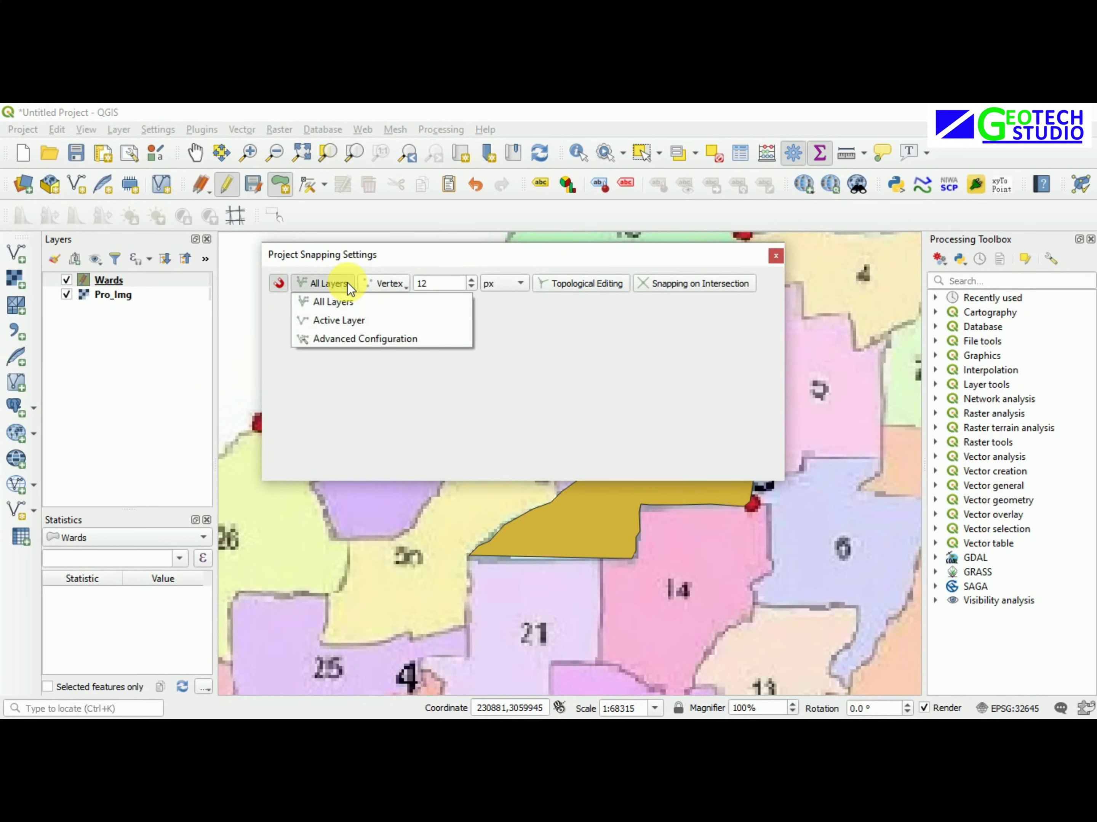
click(337, 339)
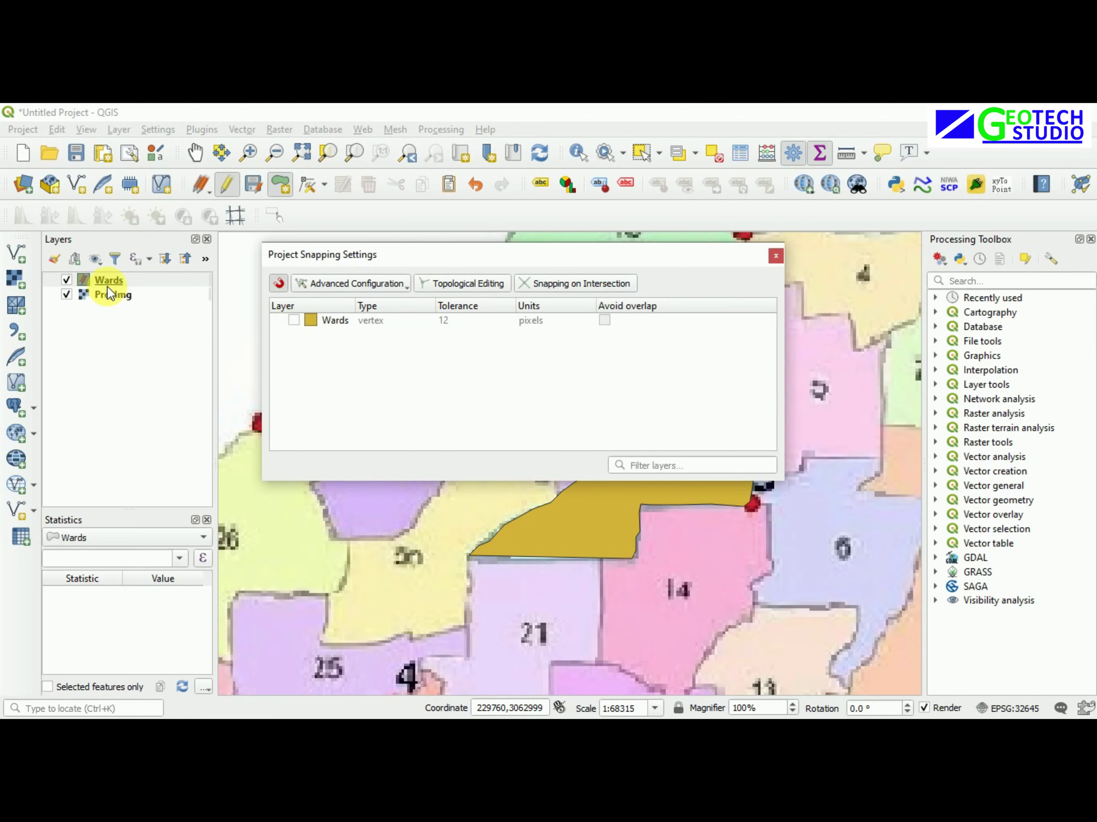
click(289, 318)
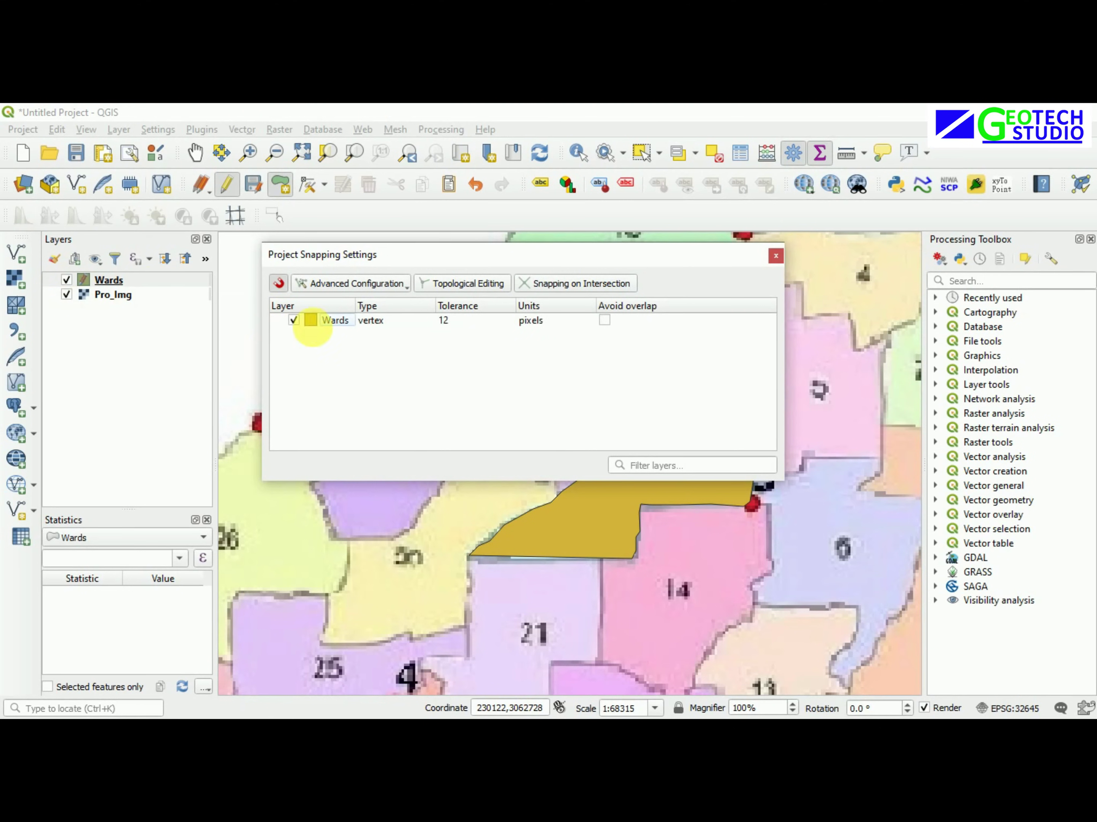
Enable Avoid overlap for the Wards layer and set its snapping tolerance to 50 meters
double_click(456, 318)
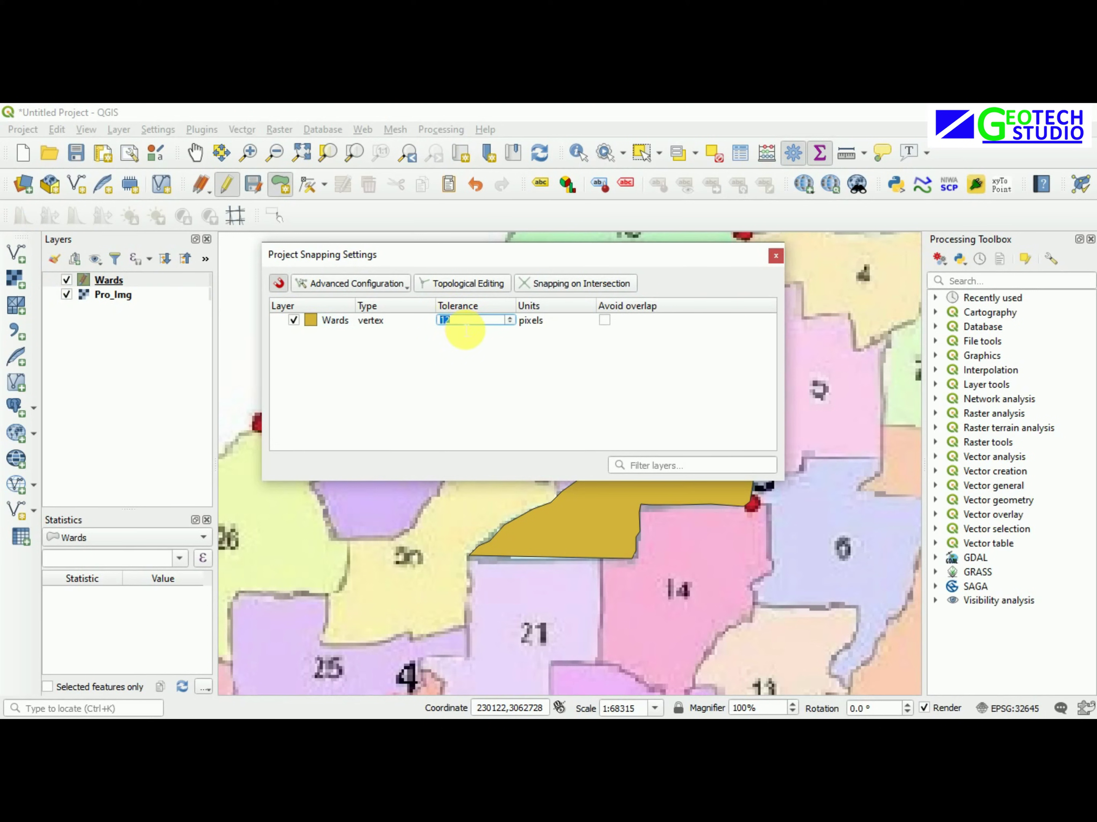
click(467, 356)
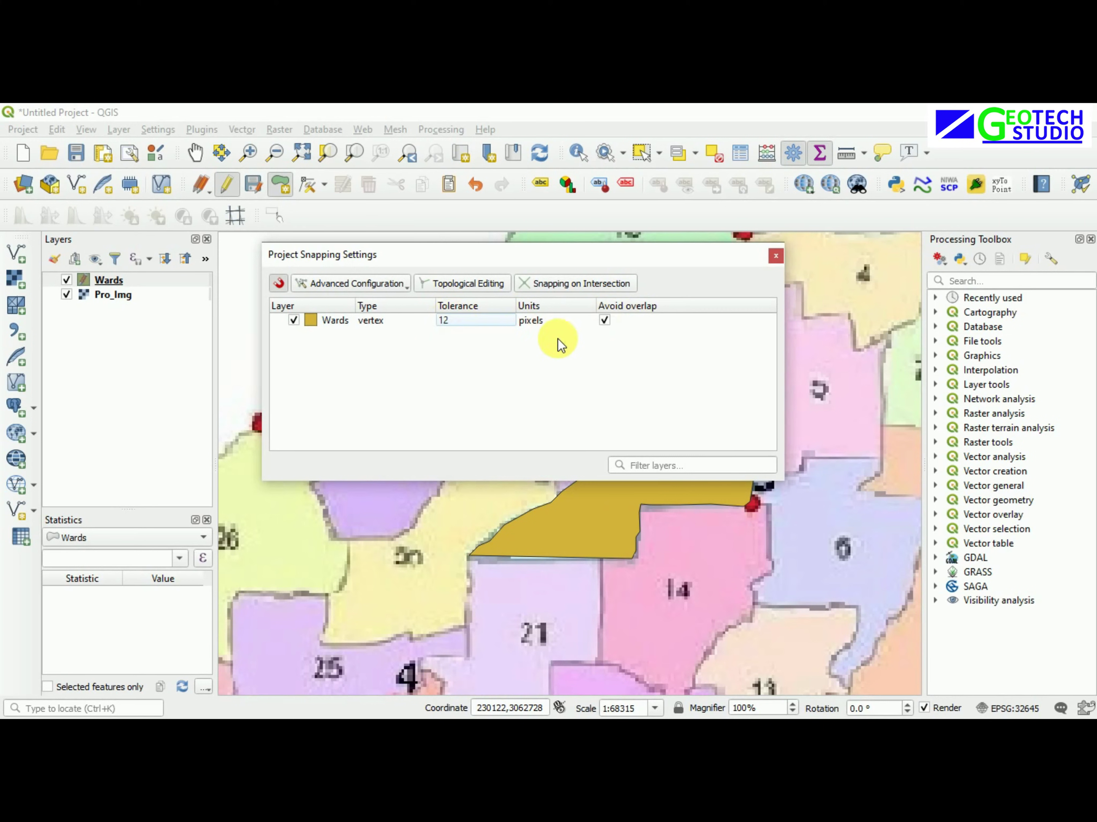
click(543, 323)
click(586, 321)
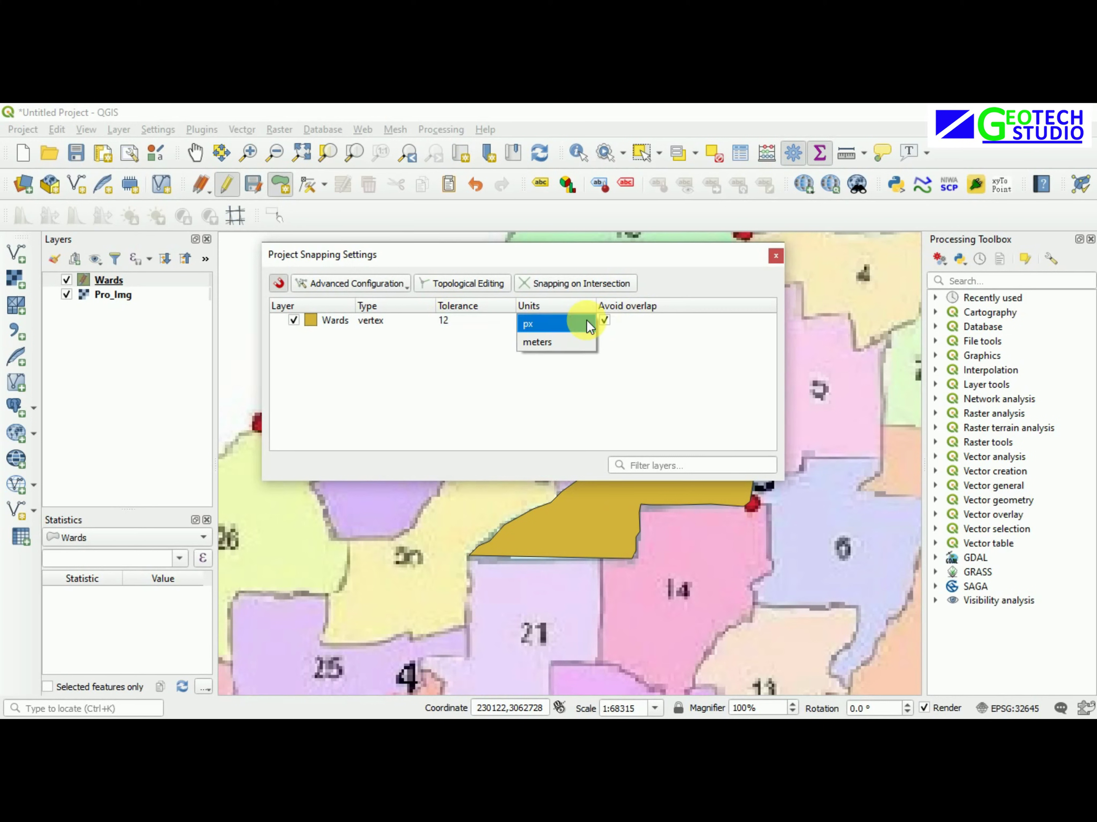
click(568, 342)
click(451, 320)
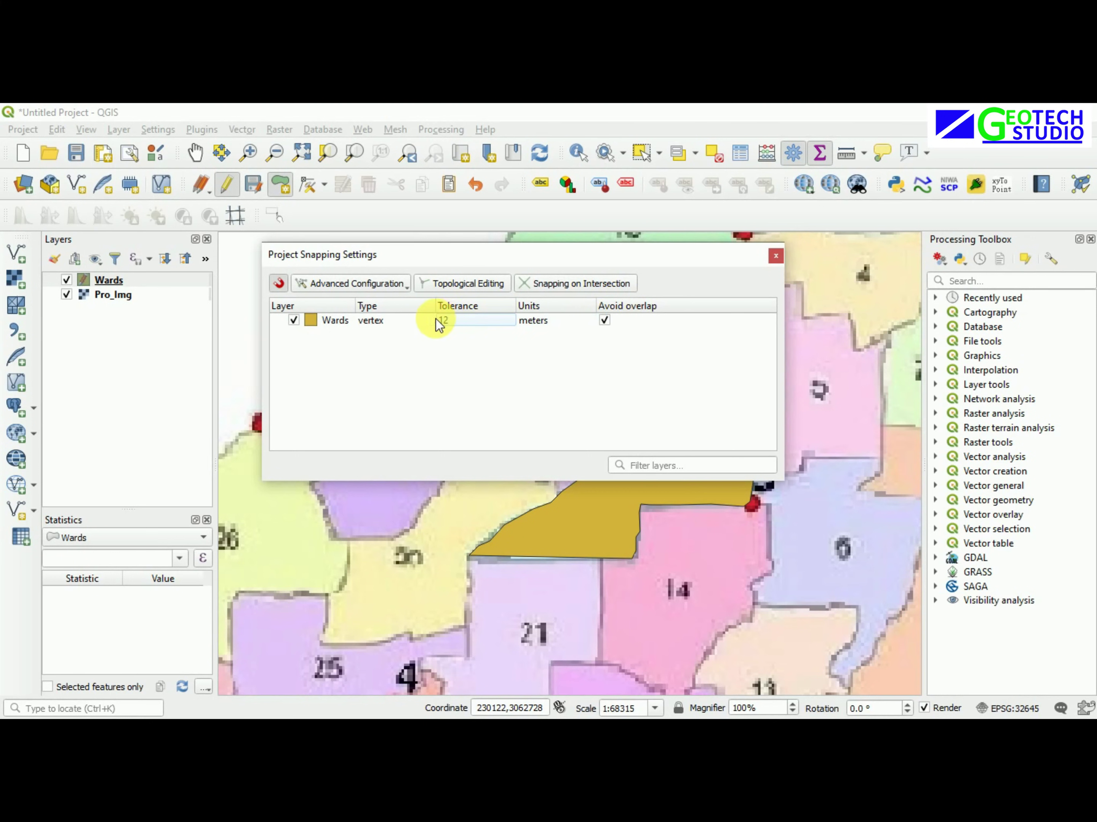
click(445, 321)
text(50)
key(Return)
click(775, 257)
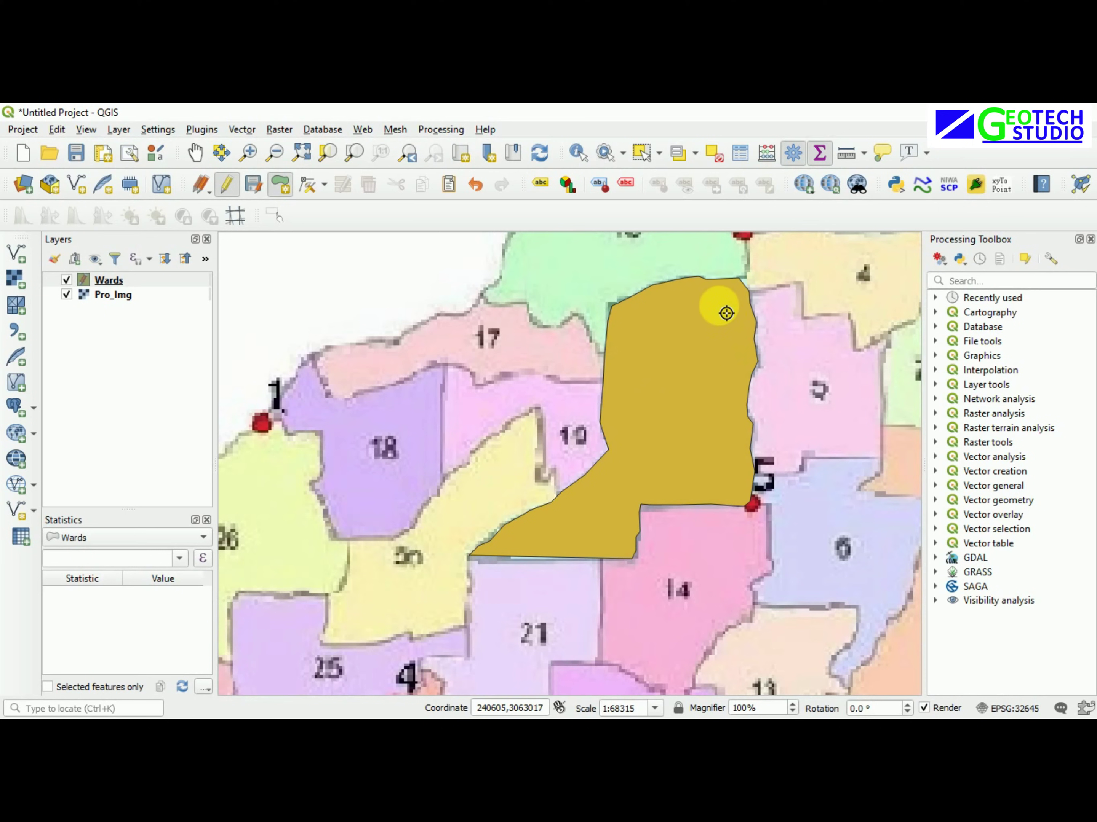
Start a new polygon for ward 5 inside ward 15's northeastern edge and trace its northern boundary along ward 4 to the northeastern corner
click(756, 300)
click(789, 291)
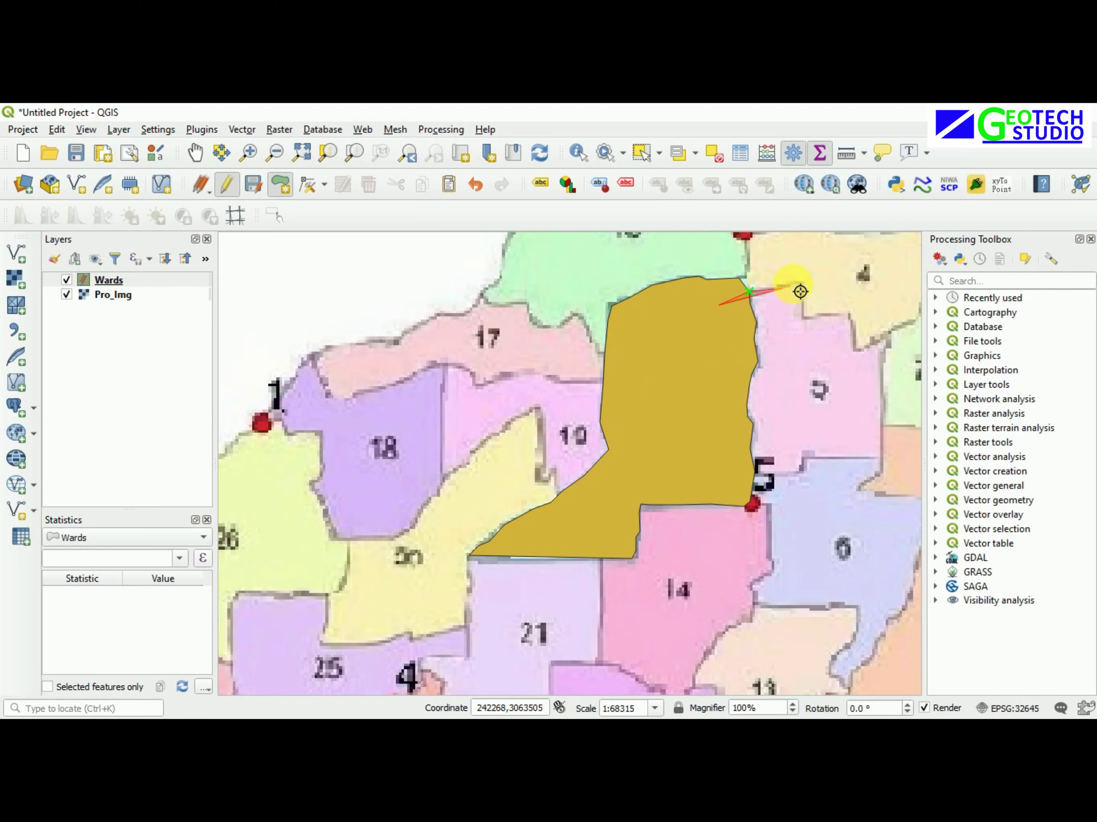
click(799, 286)
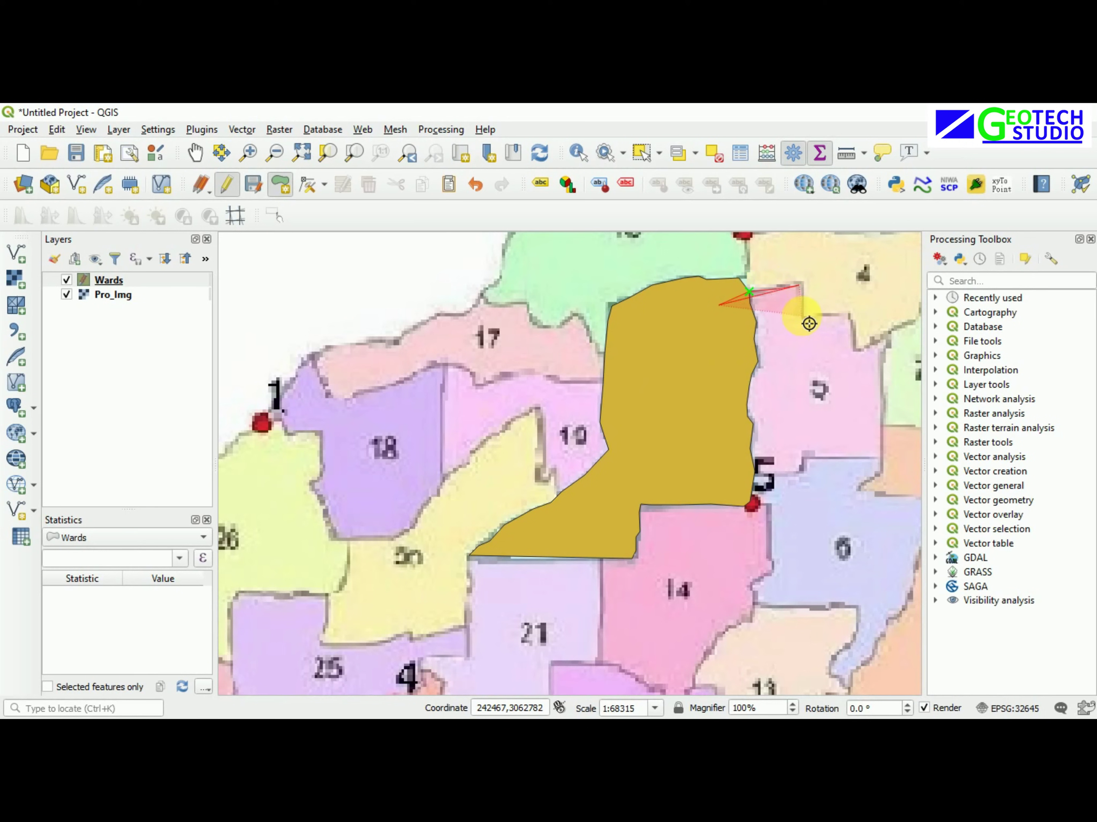
click(801, 315)
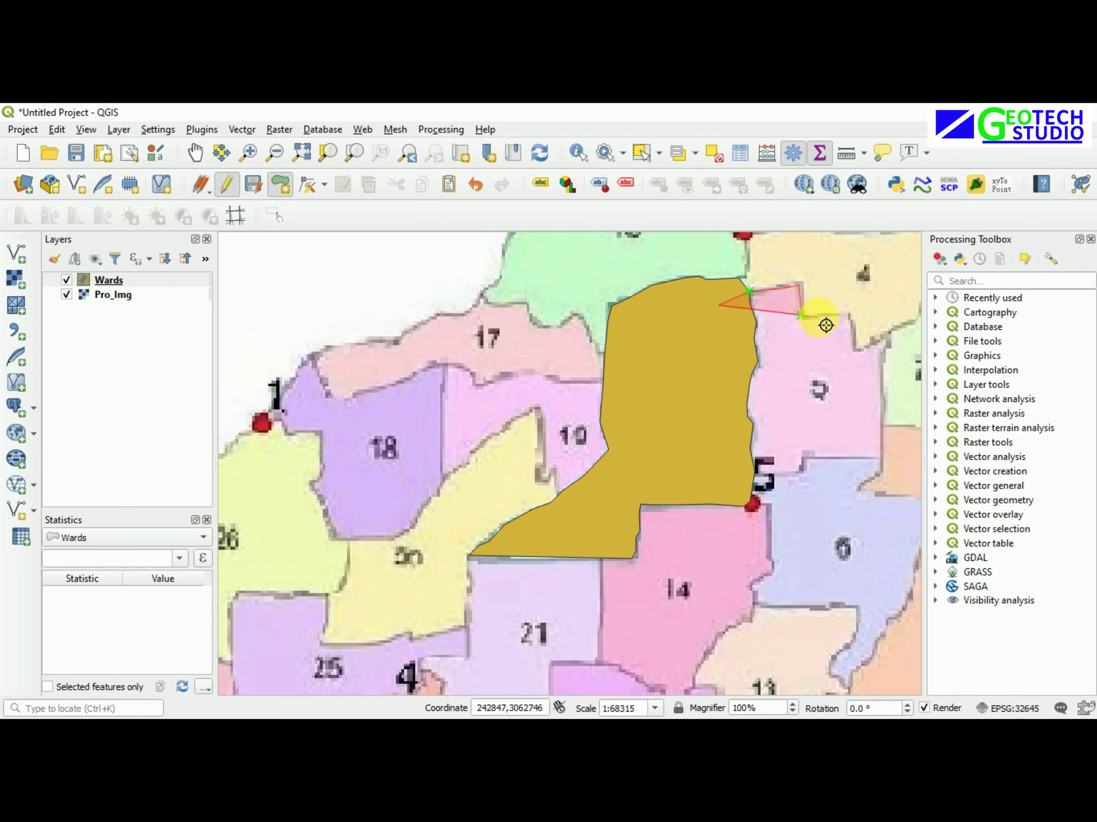
click(851, 323)
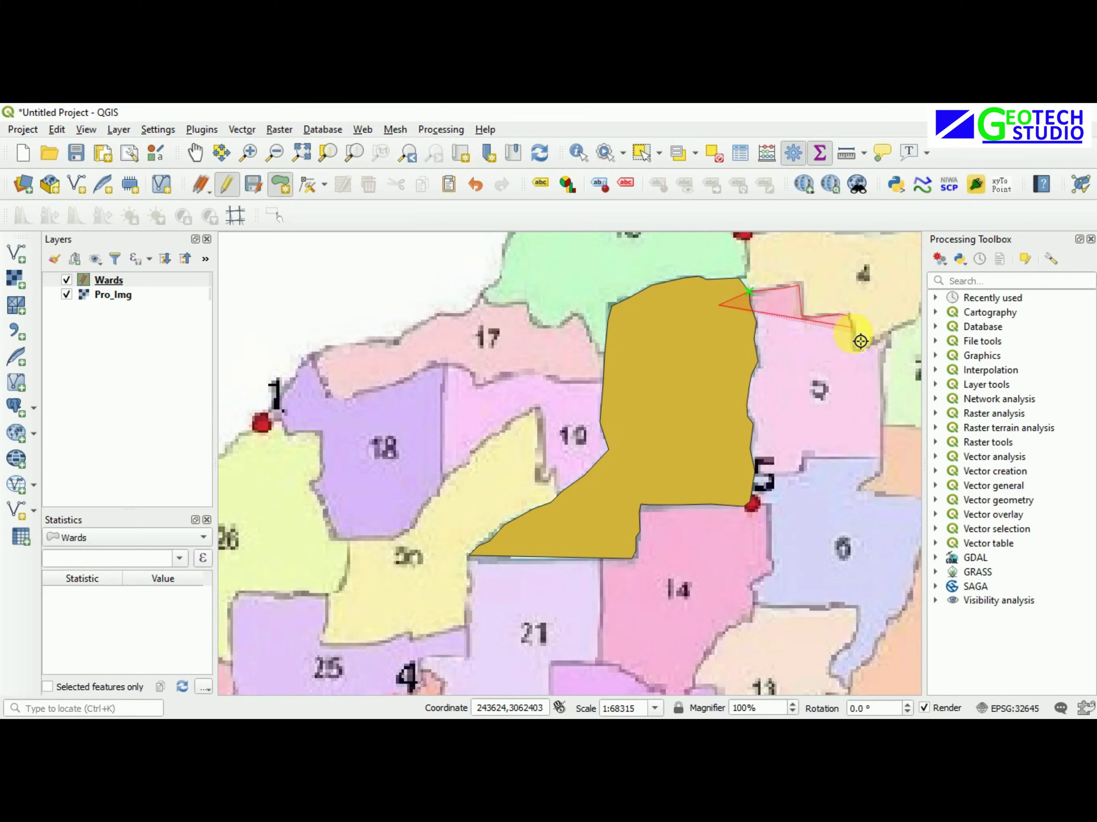
click(855, 348)
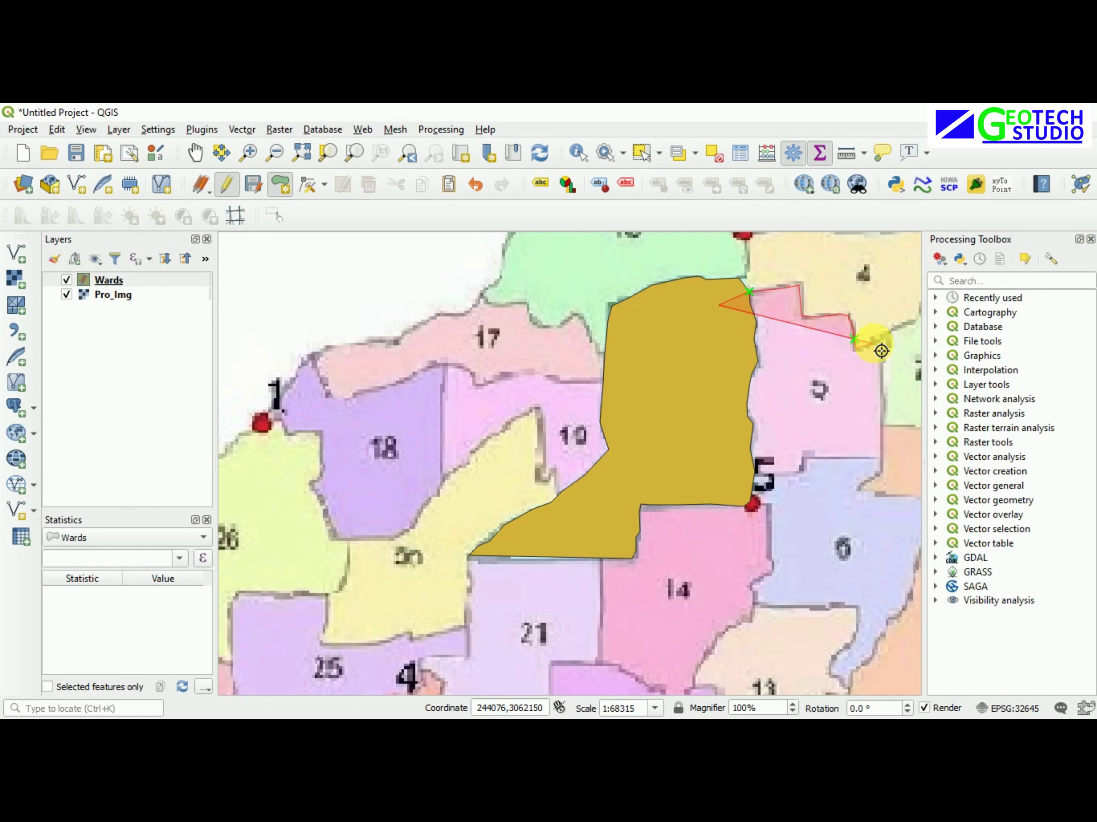
click(894, 340)
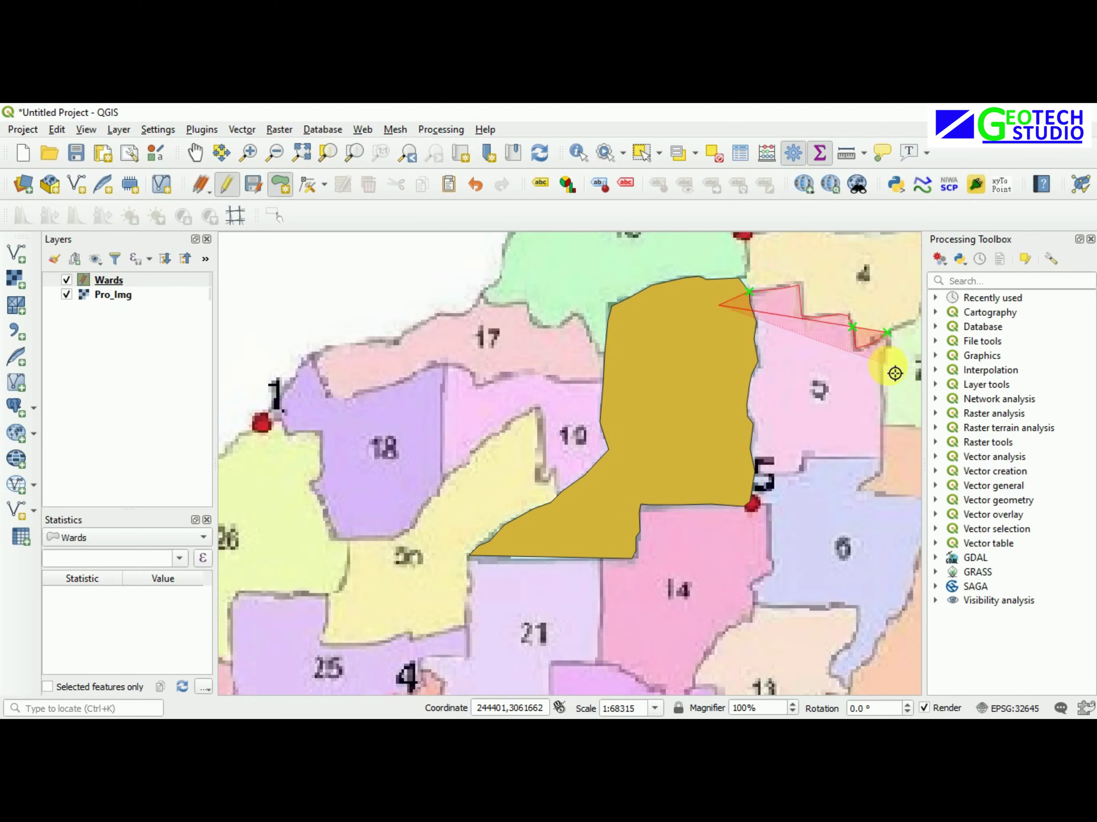
Trace ward 5's eastern boundary southward, and its southern boundary westward along ward 6 to ward 15's edge
click(889, 347)
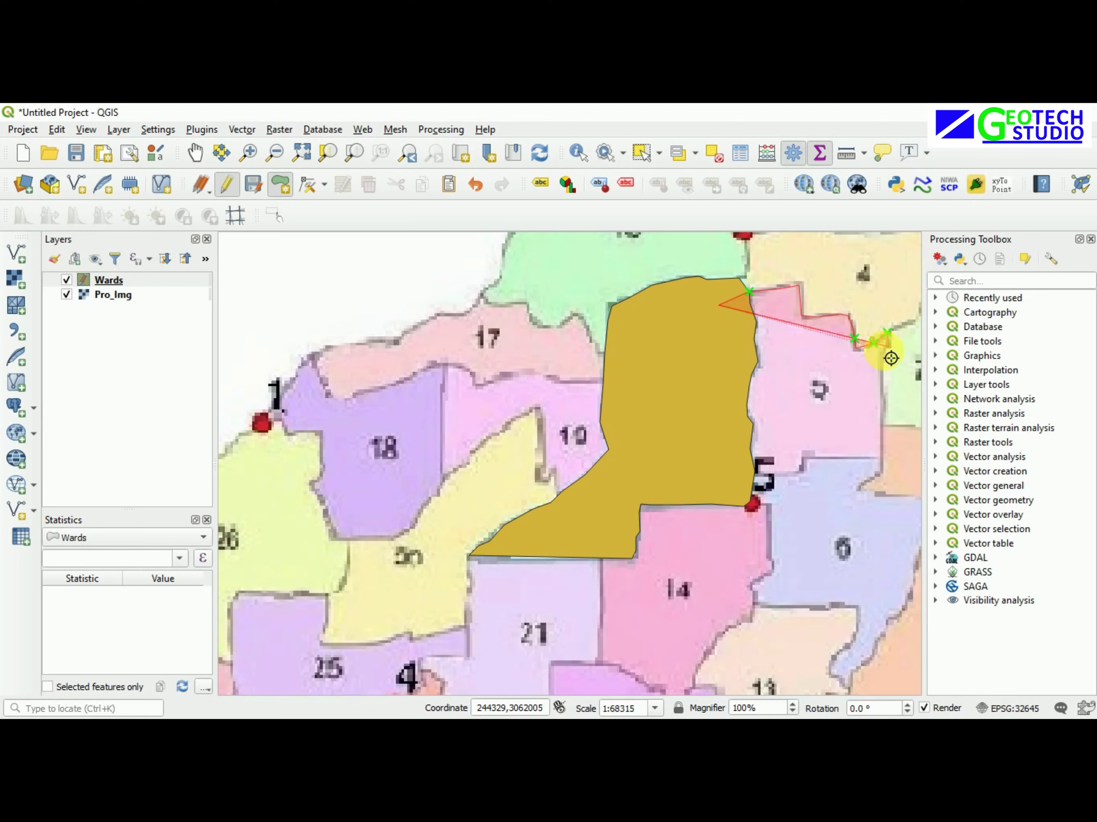
click(883, 356)
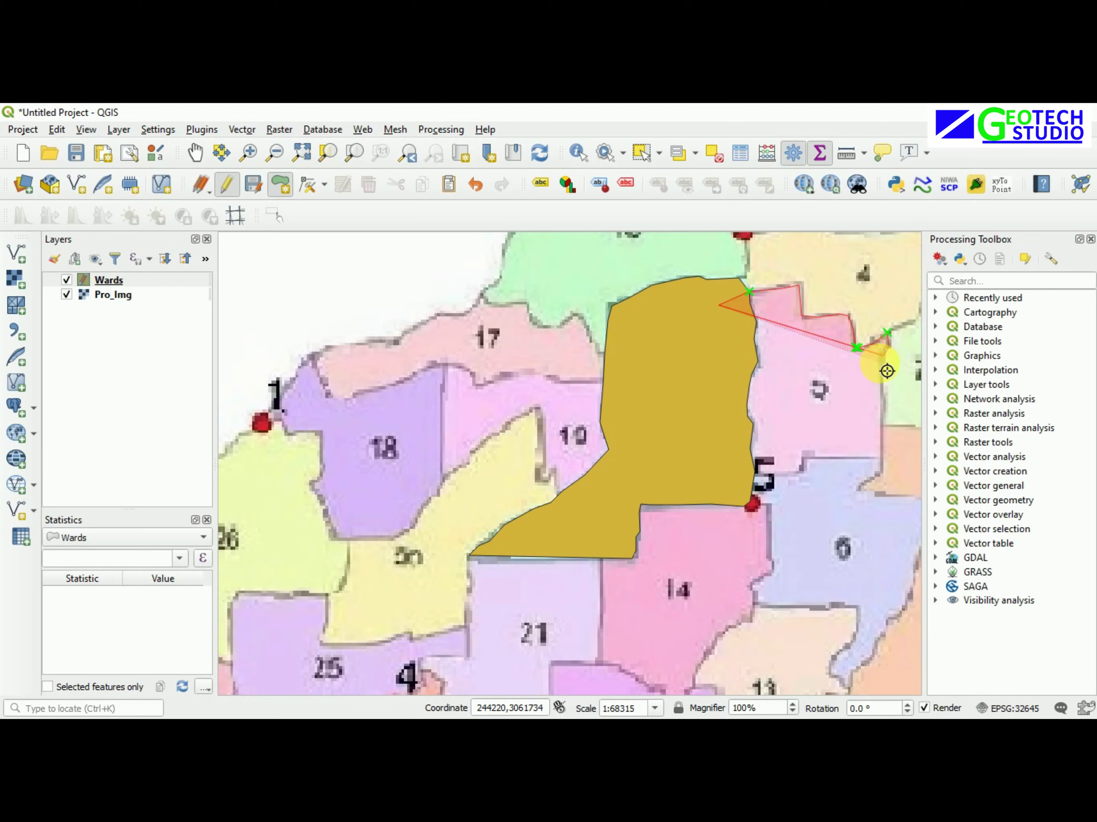
click(885, 431)
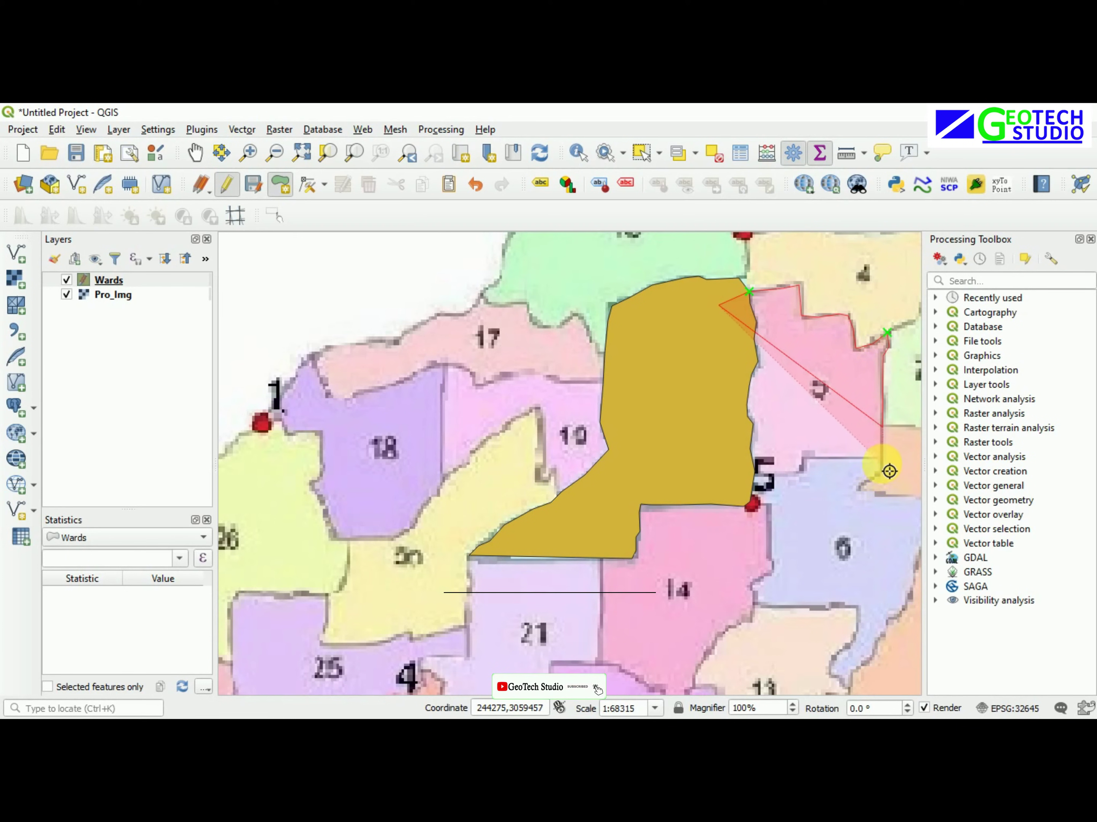
click(881, 457)
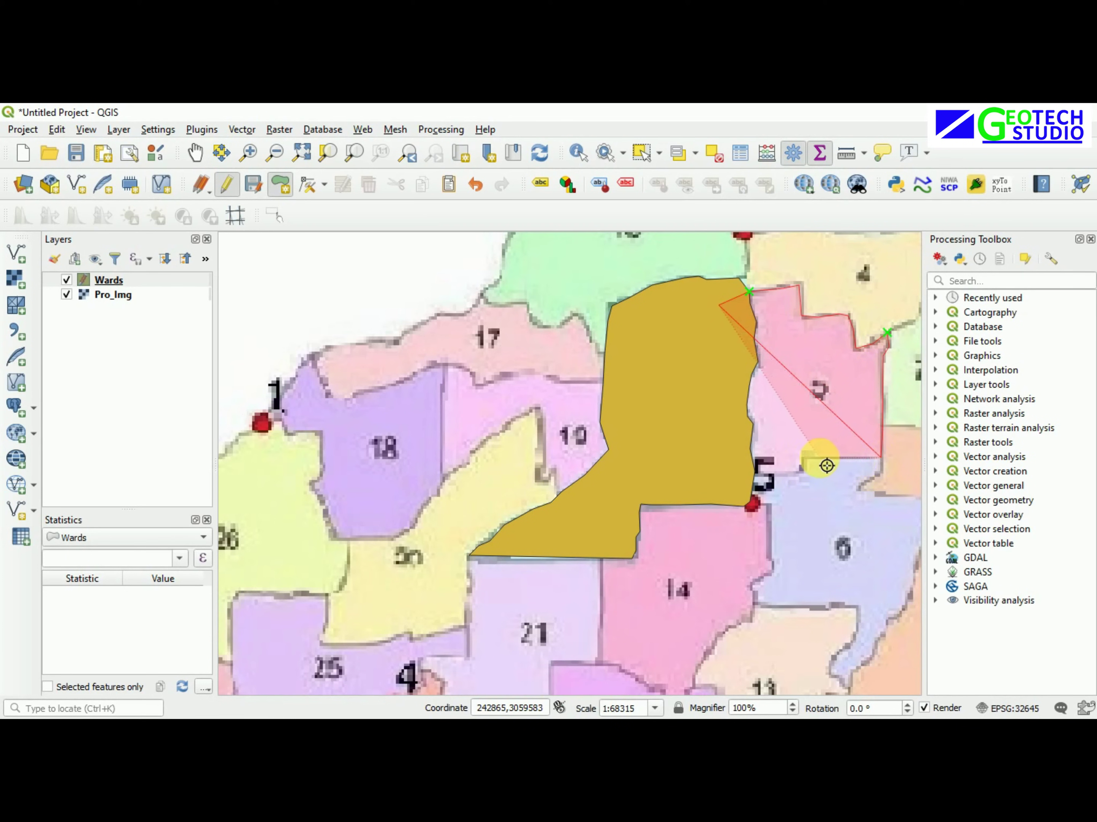
click(811, 468)
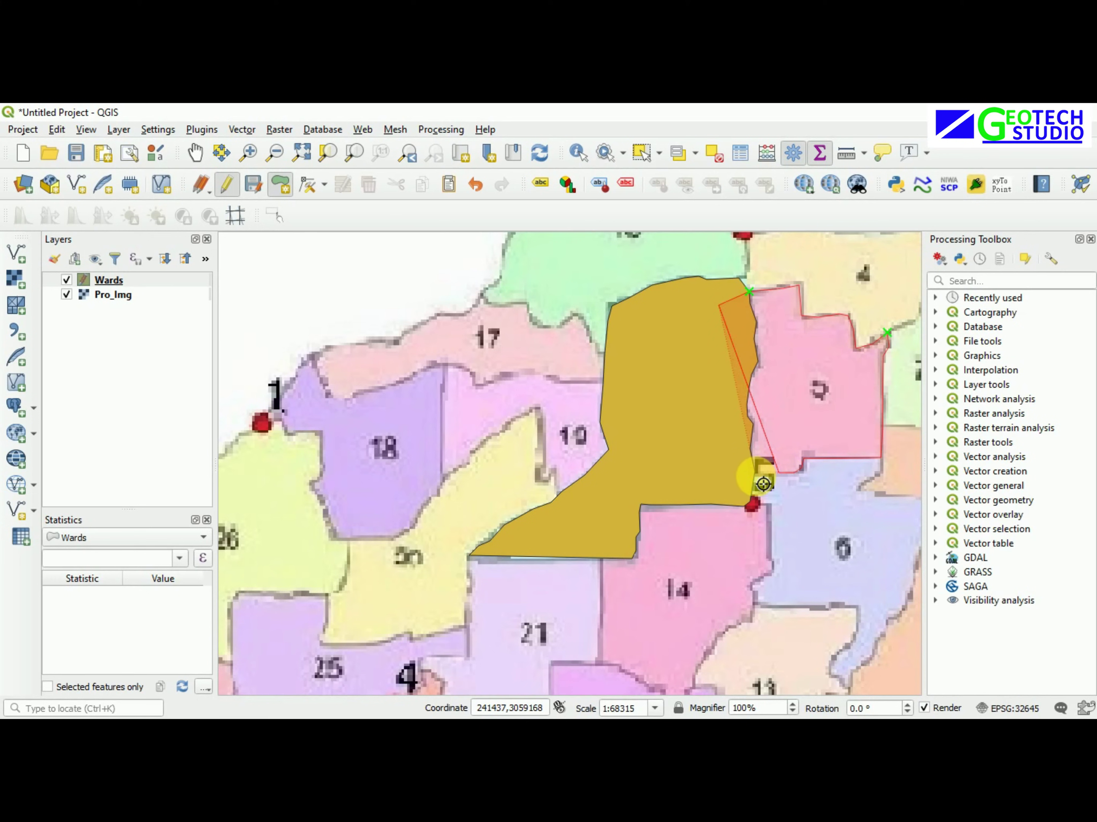
click(756, 472)
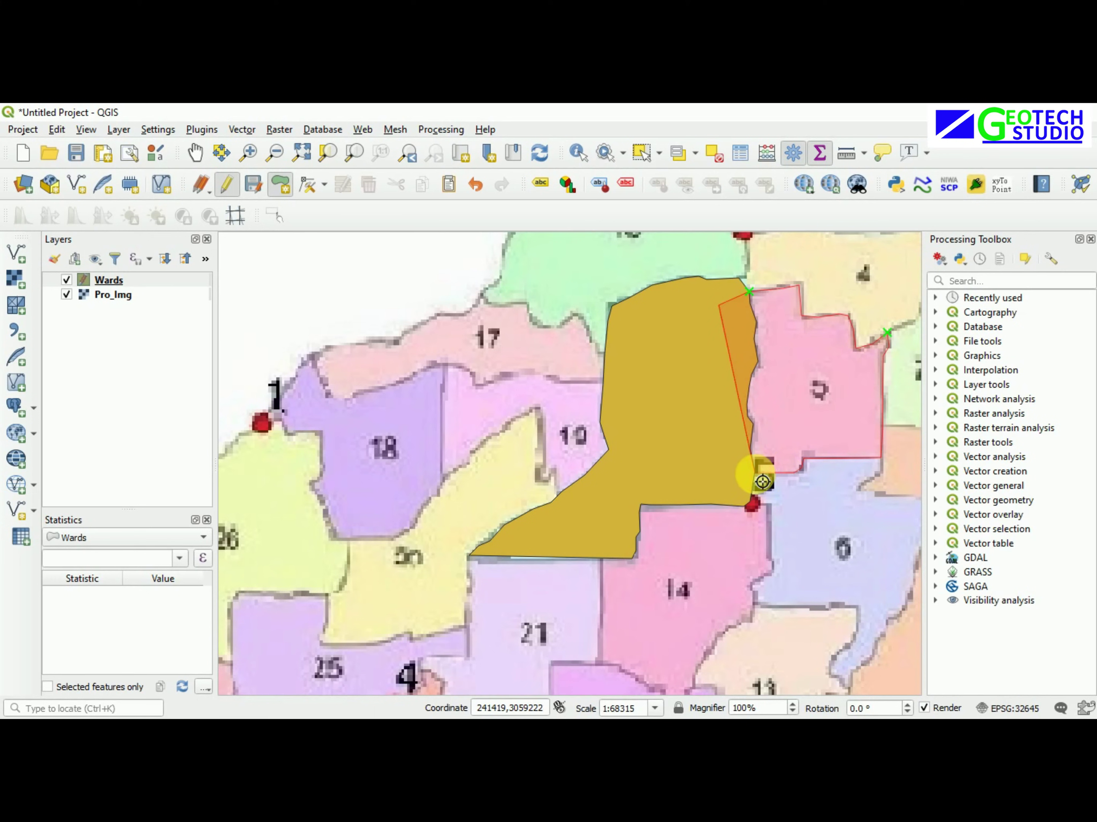
Finish the ward 5 polygon with id 2 and Ward_No 5
right_click(670, 421)
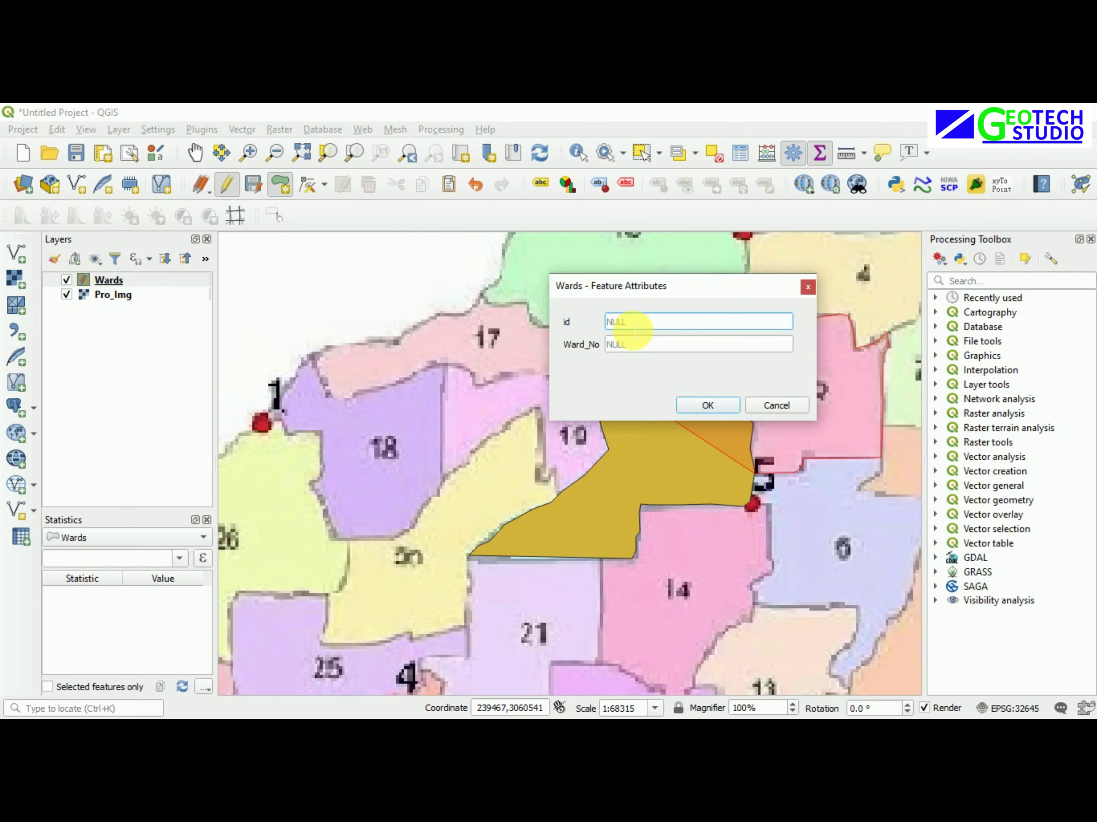
click(628, 347)
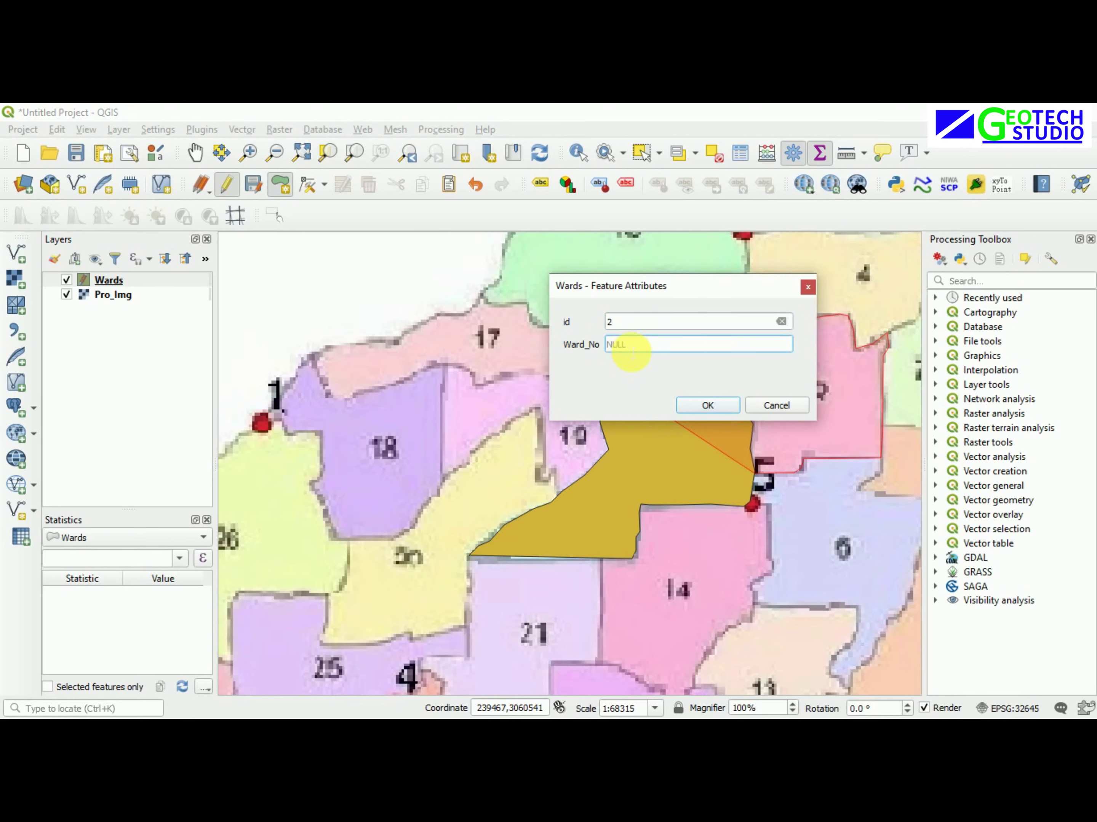
drag(722, 285, 572, 303)
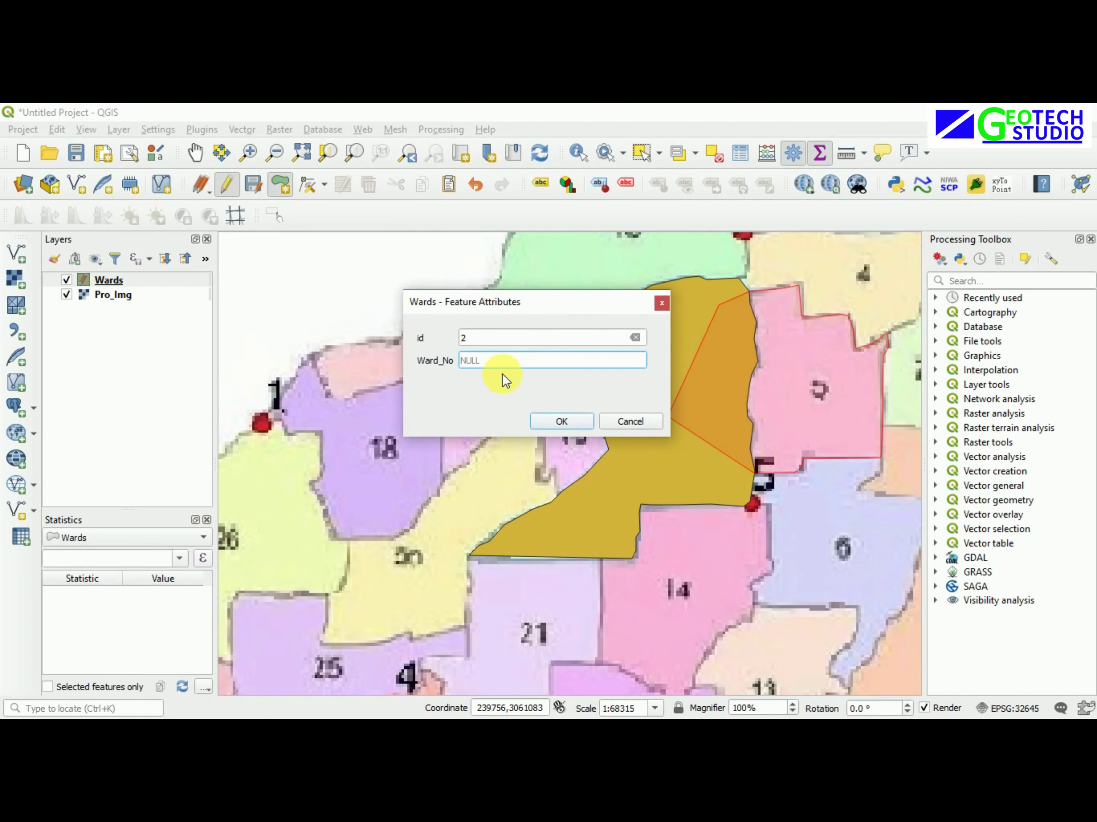
text(5)
click(561, 421)
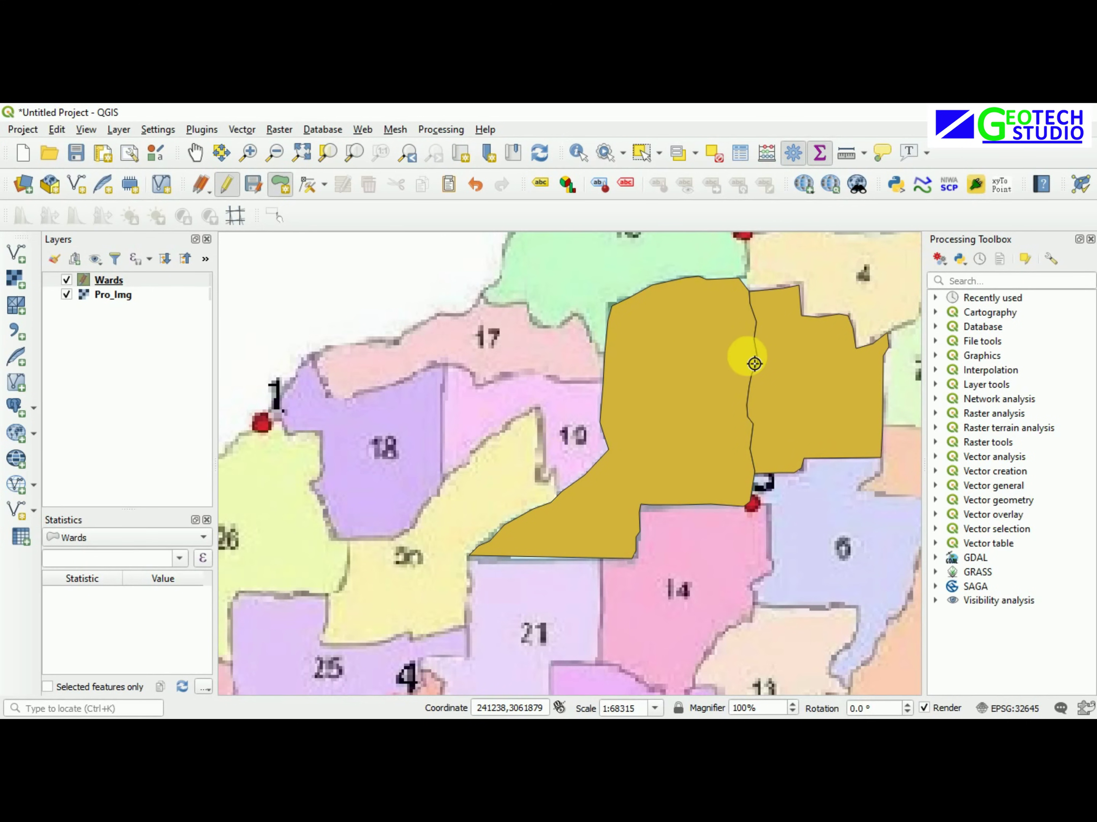
Examine the shared boundary between the ward 15 and ward 5 polygons for gaps or overlaps
scroll(754, 381, down, 1)
scroll(735, 379, up, 2)
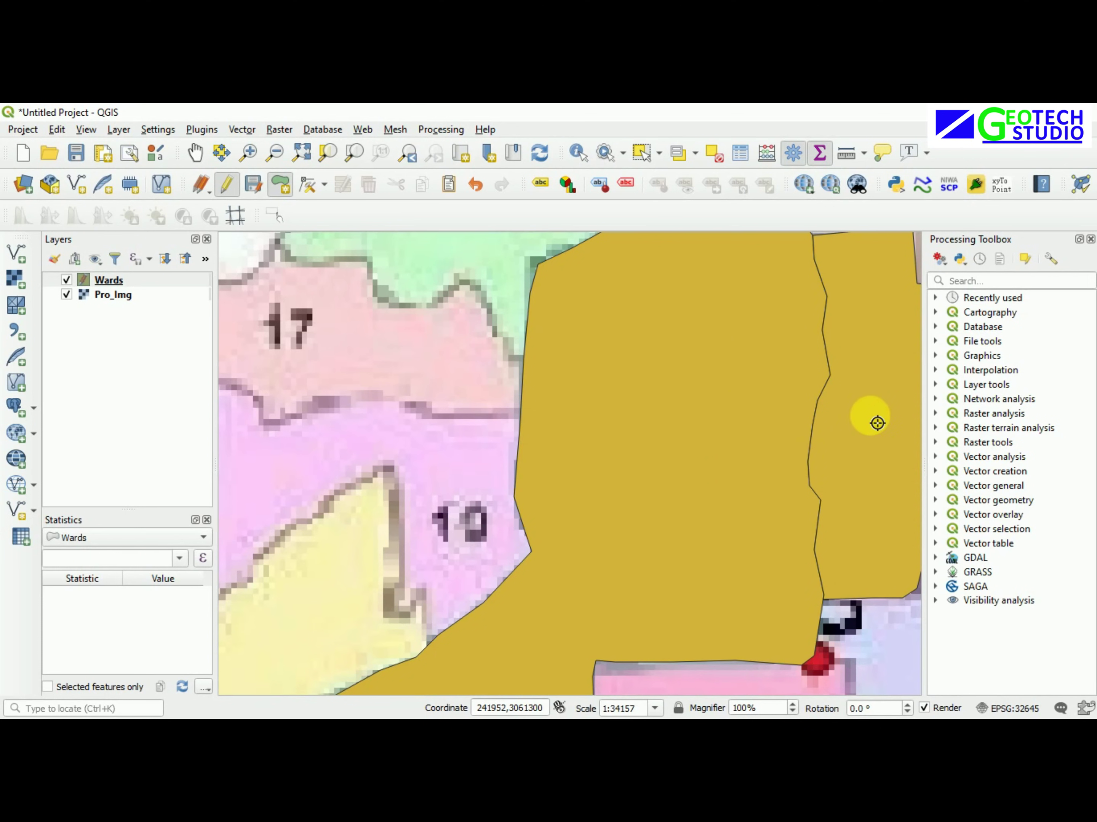
scroll(806, 478, up, 4)
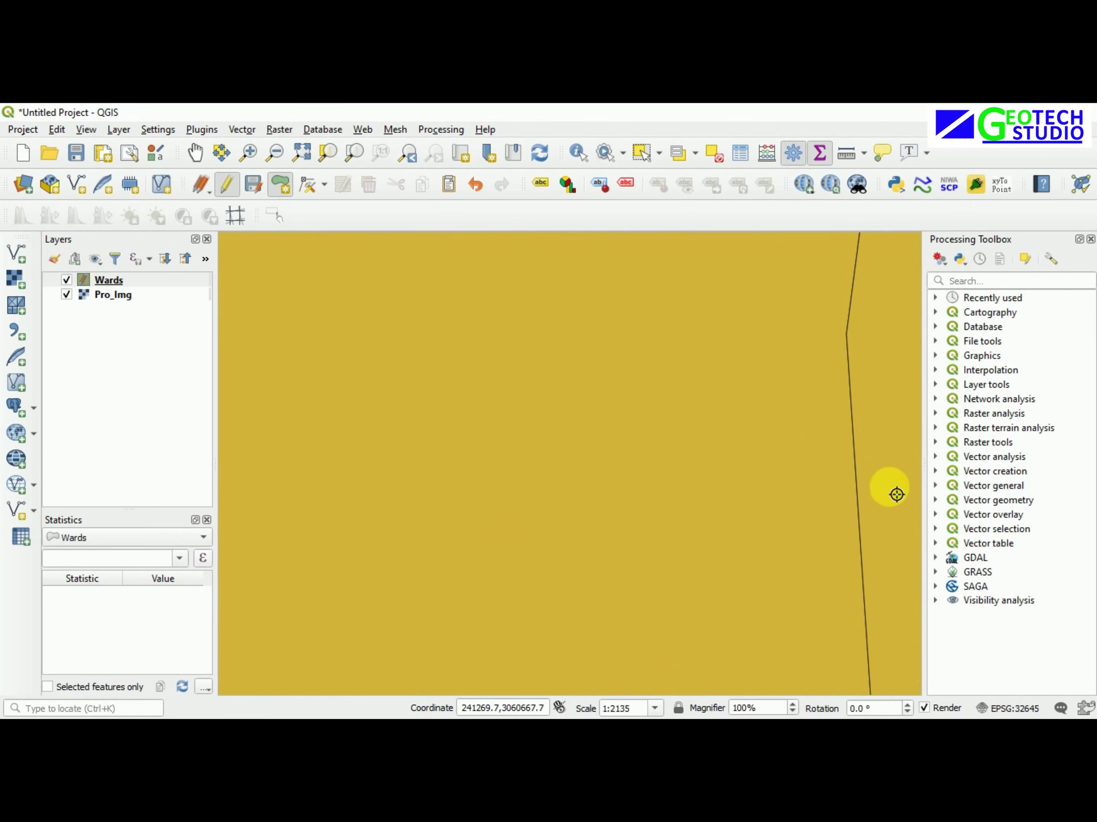
scroll(845, 478, down, 2)
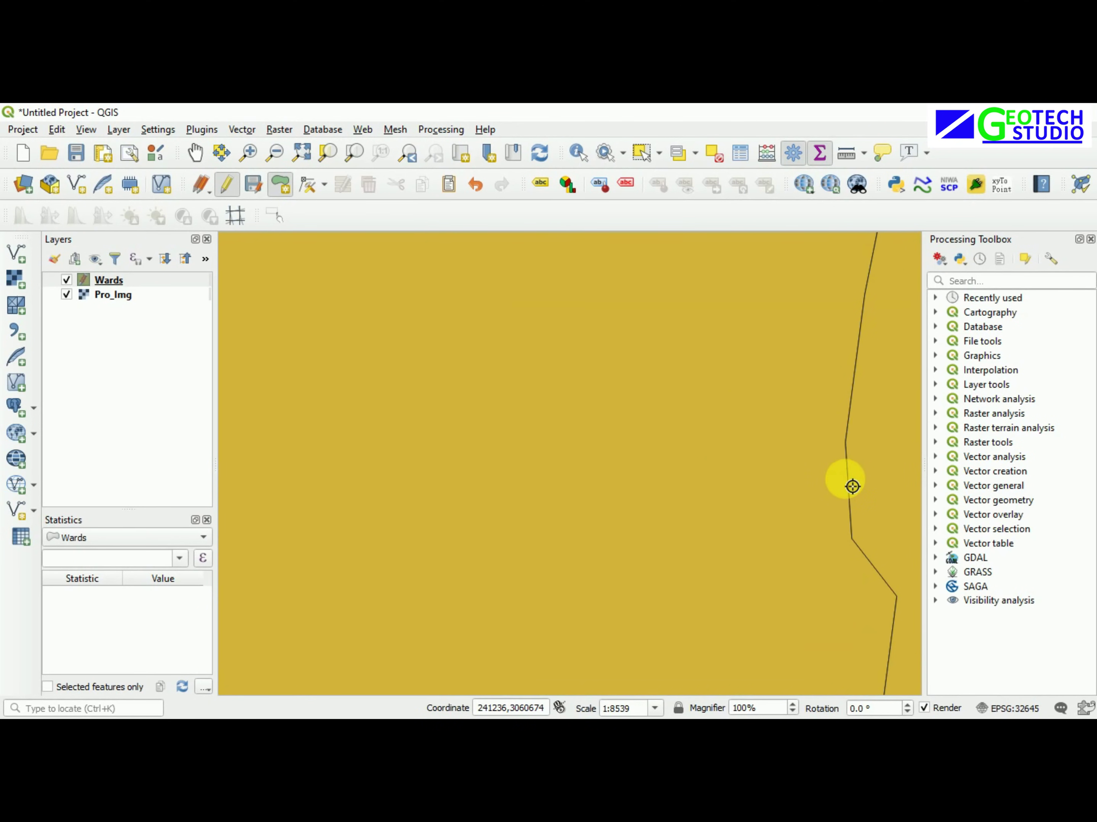
scroll(801, 491, up, 6)
scroll(797, 493, down, 3)
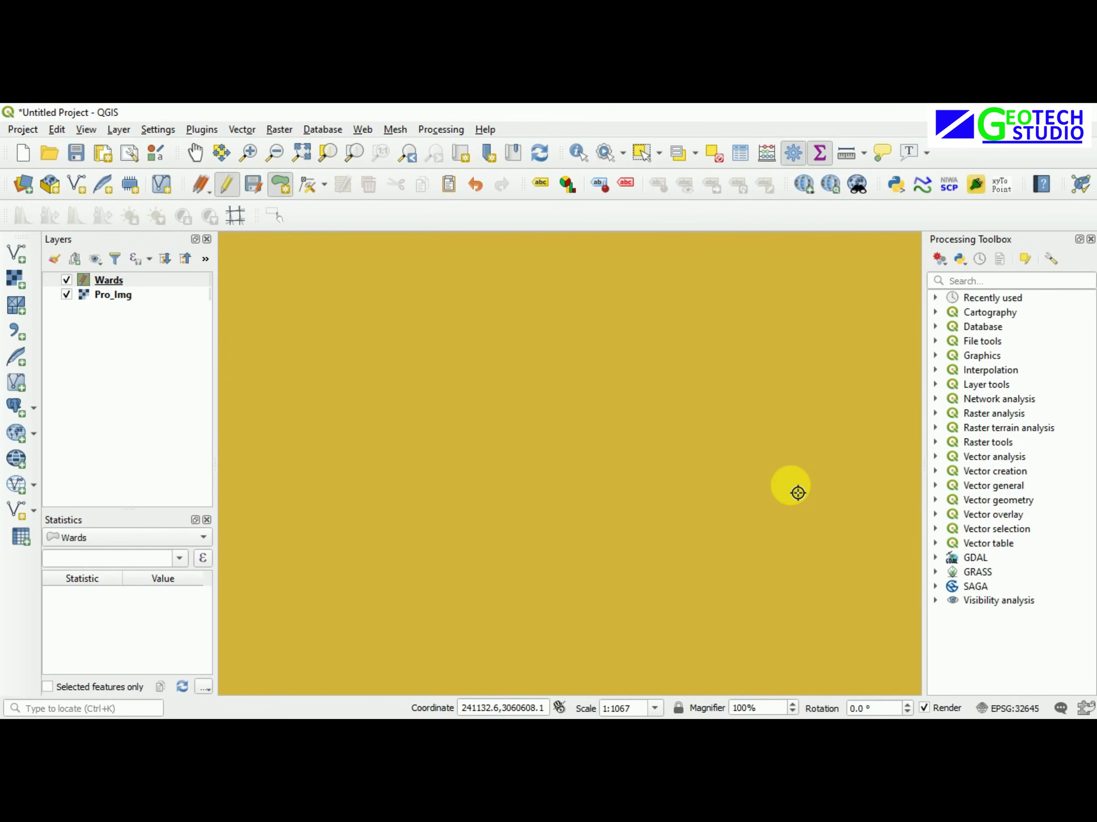
scroll(779, 493, down, 2)
scroll(777, 493, down, 5)
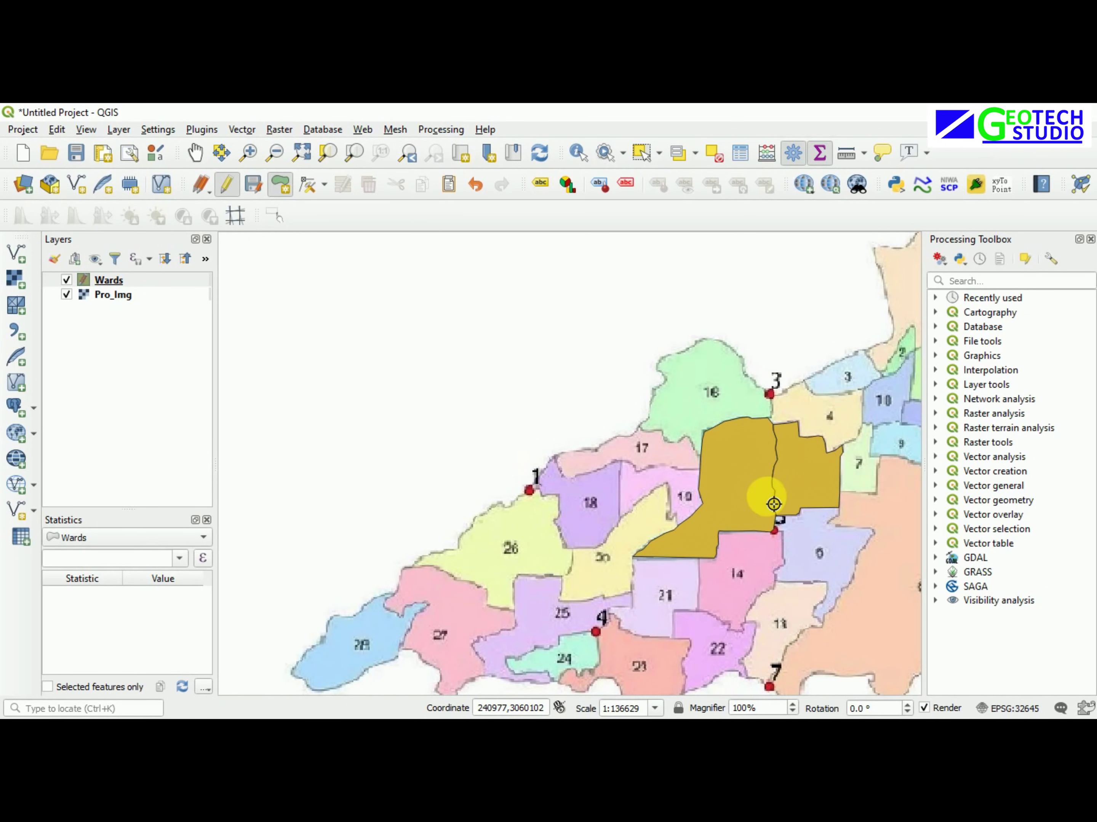
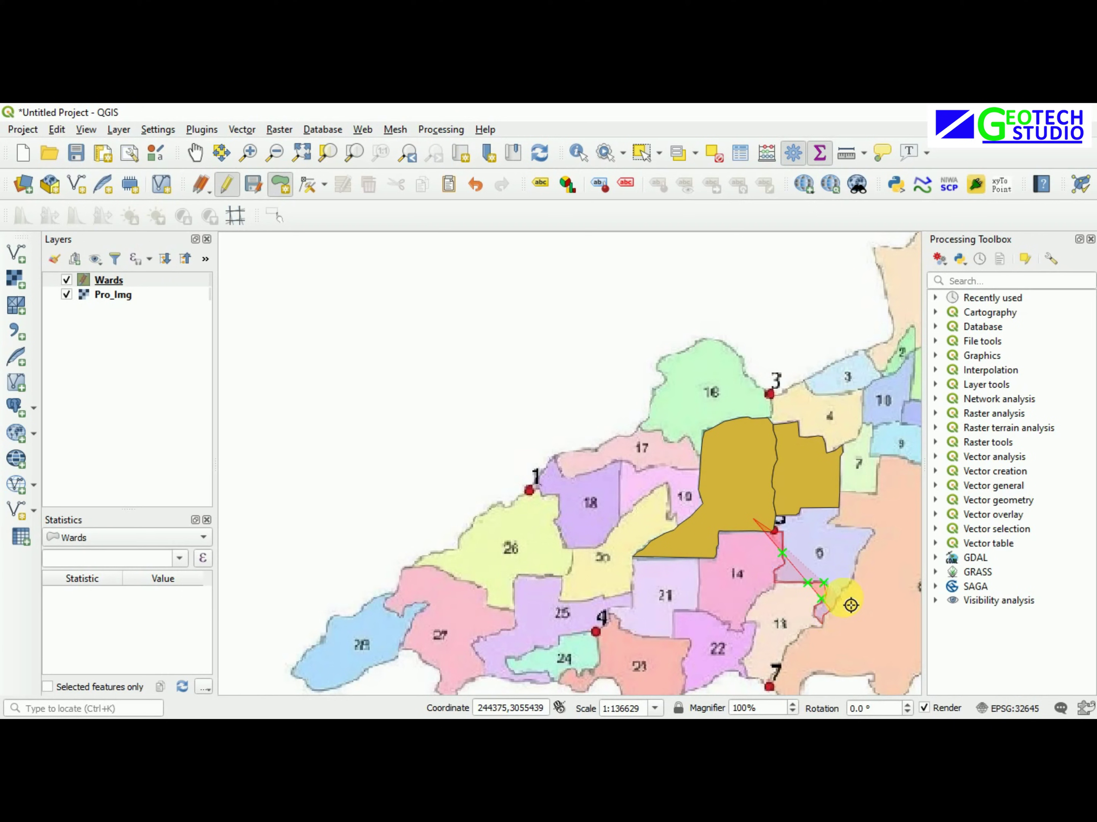
Extend the ward 6 polygon north along its eastern boundary with ward 8 and along its northern edge beside ward 5
scroll(844, 611, down, 2)
scroll(844, 610, up, 2)
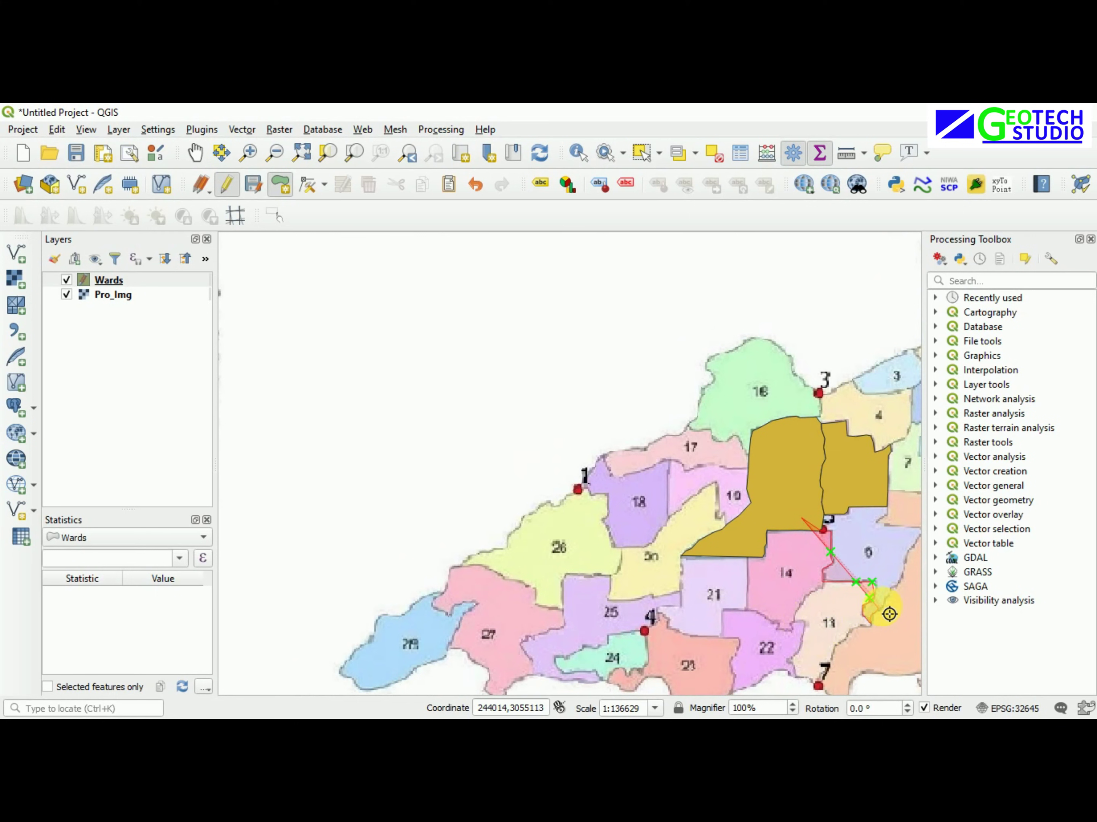
click(912, 568)
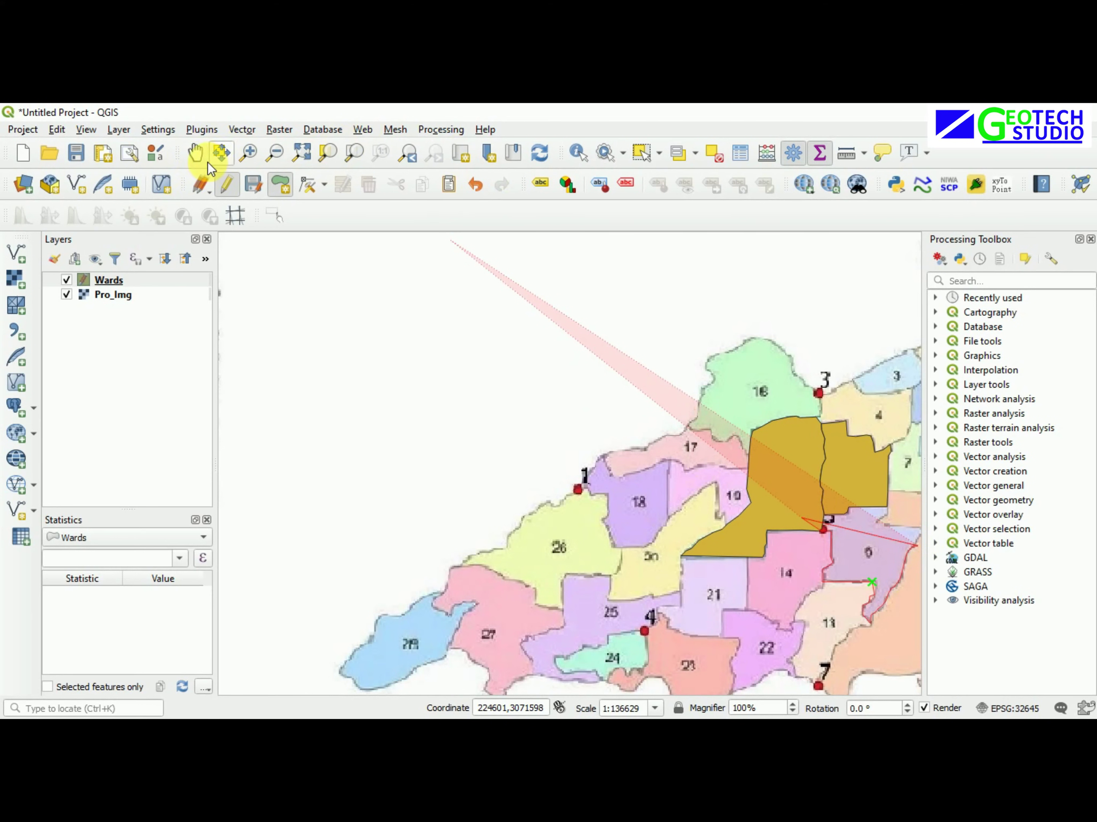
click(198, 156)
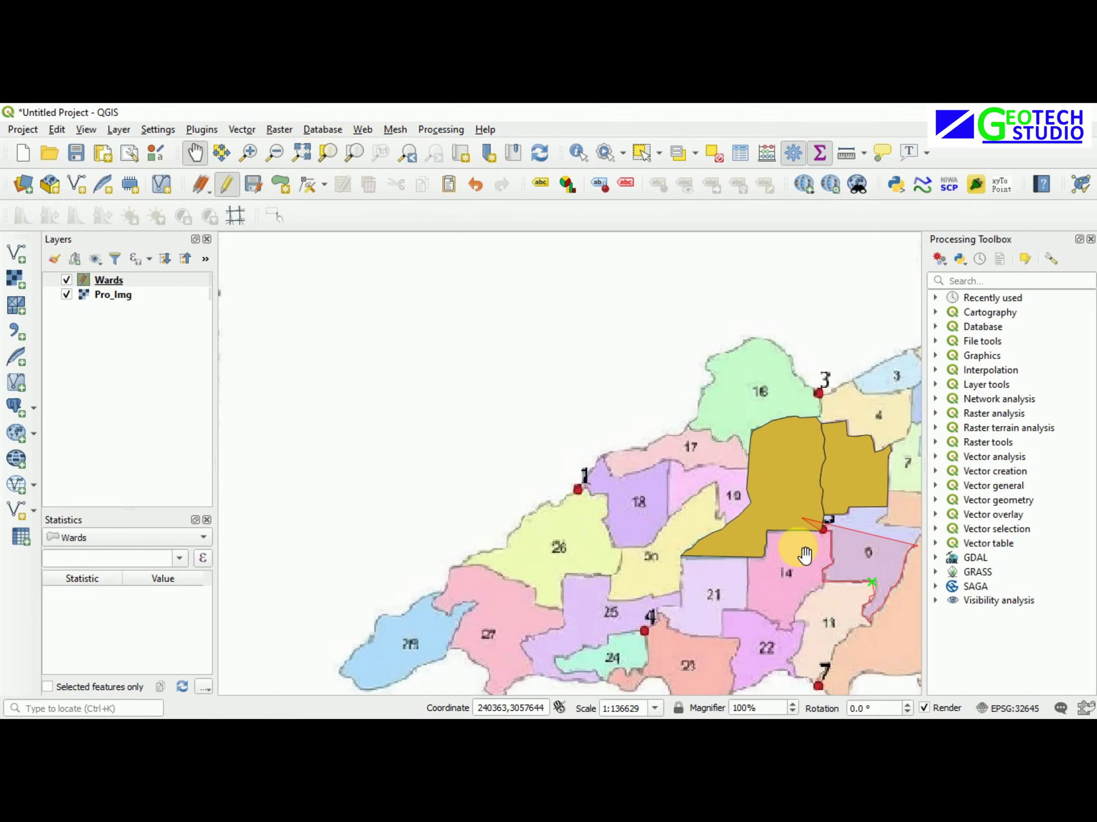
drag(805, 554, 492, 473)
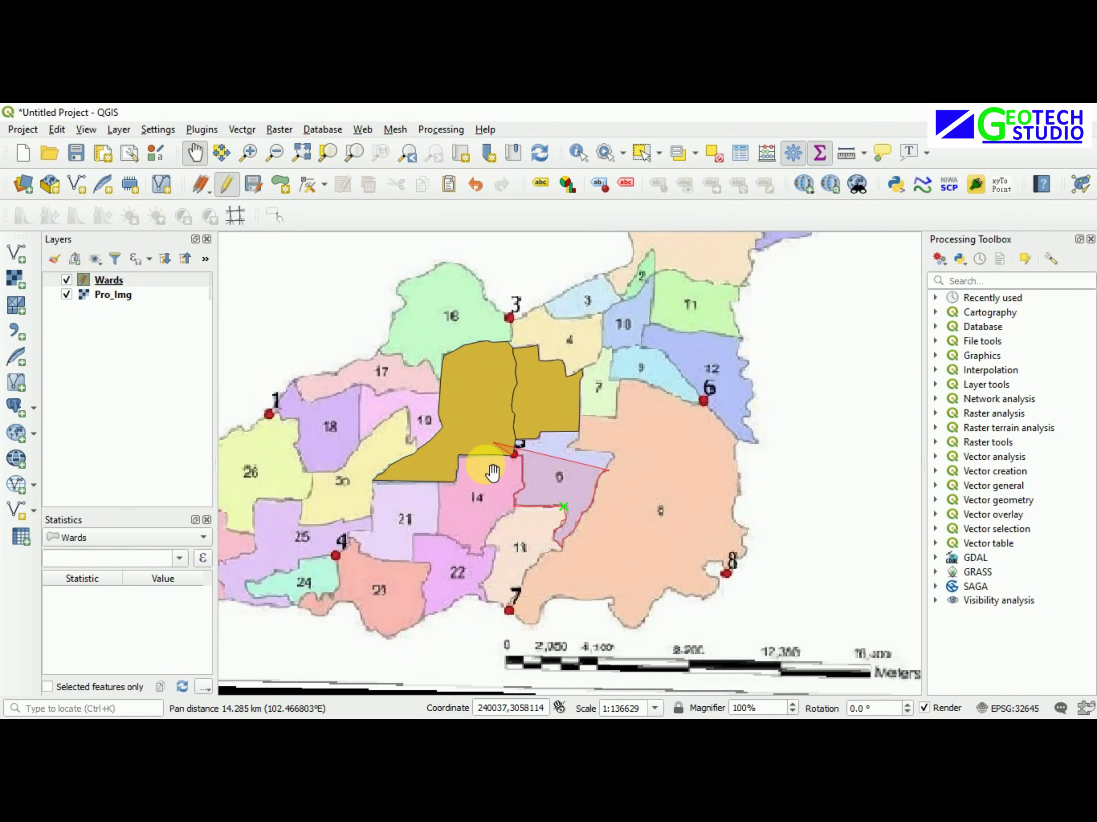
drag(590, 487, 616, 492)
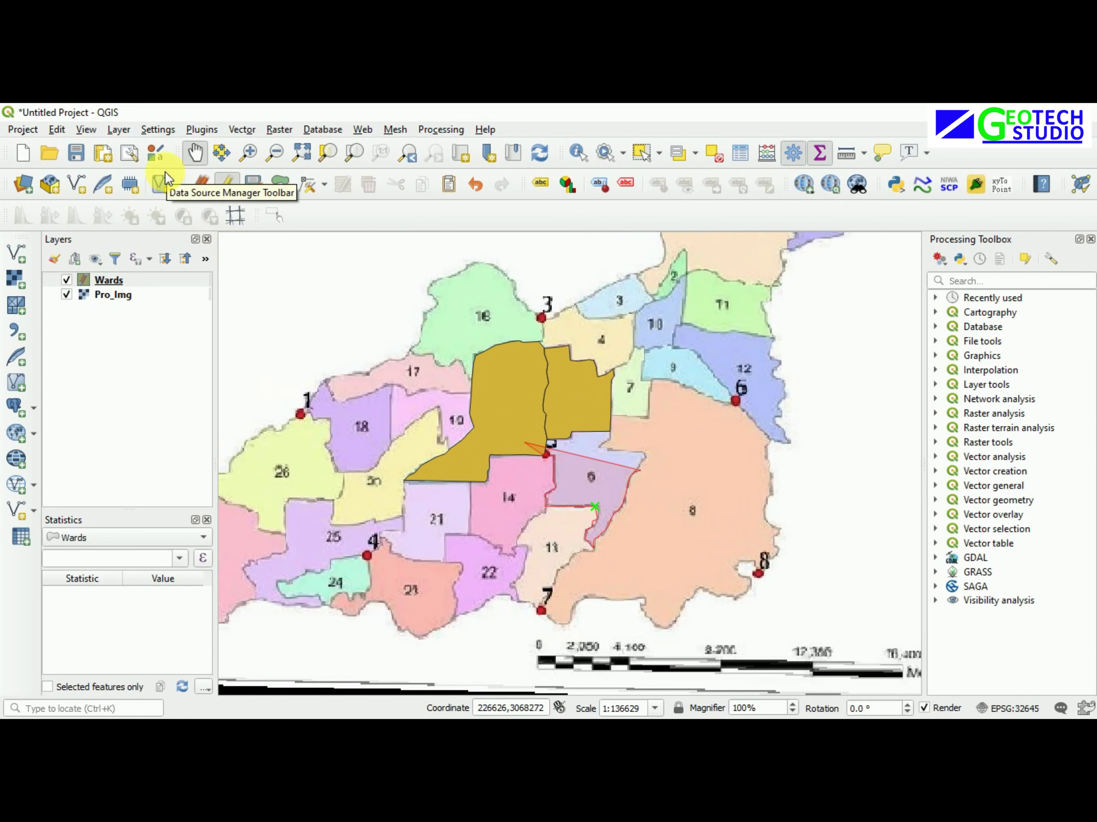
click(277, 185)
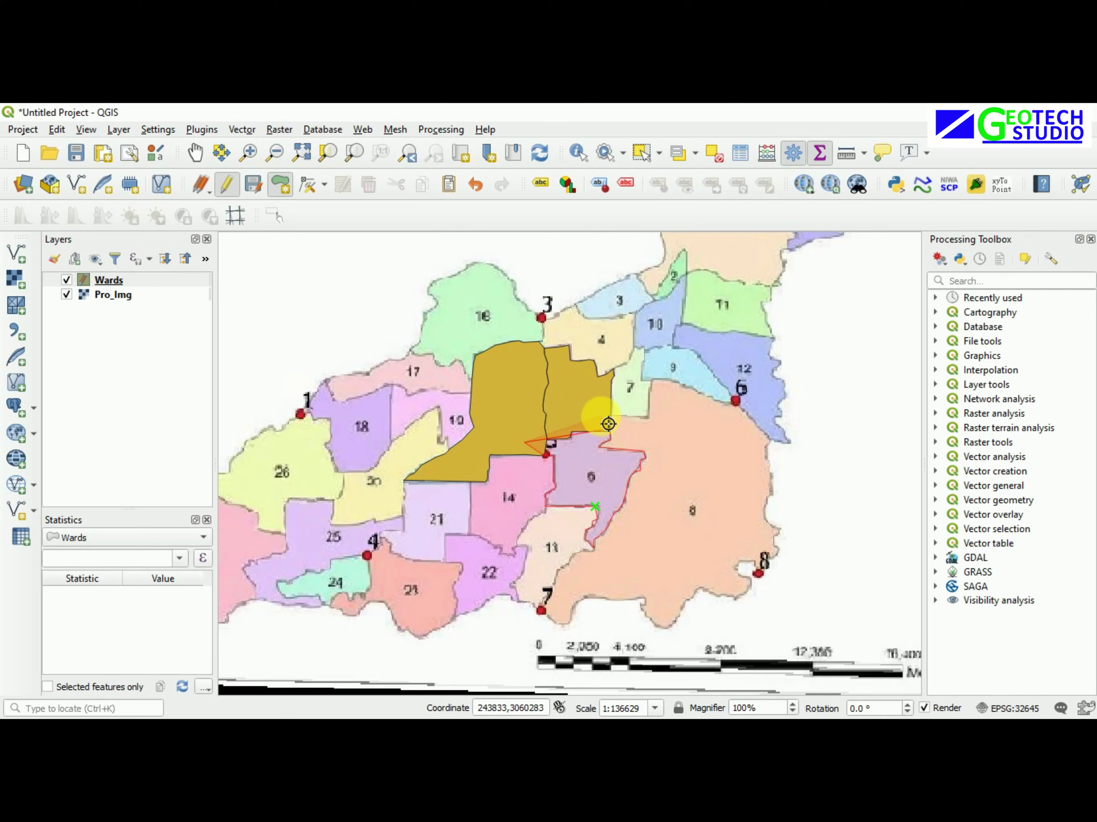
Close the ward 6 polygon through the existing ward 5 and 15 polygons and save it with id 3 and Ward_No 6
click(581, 411)
click(547, 402)
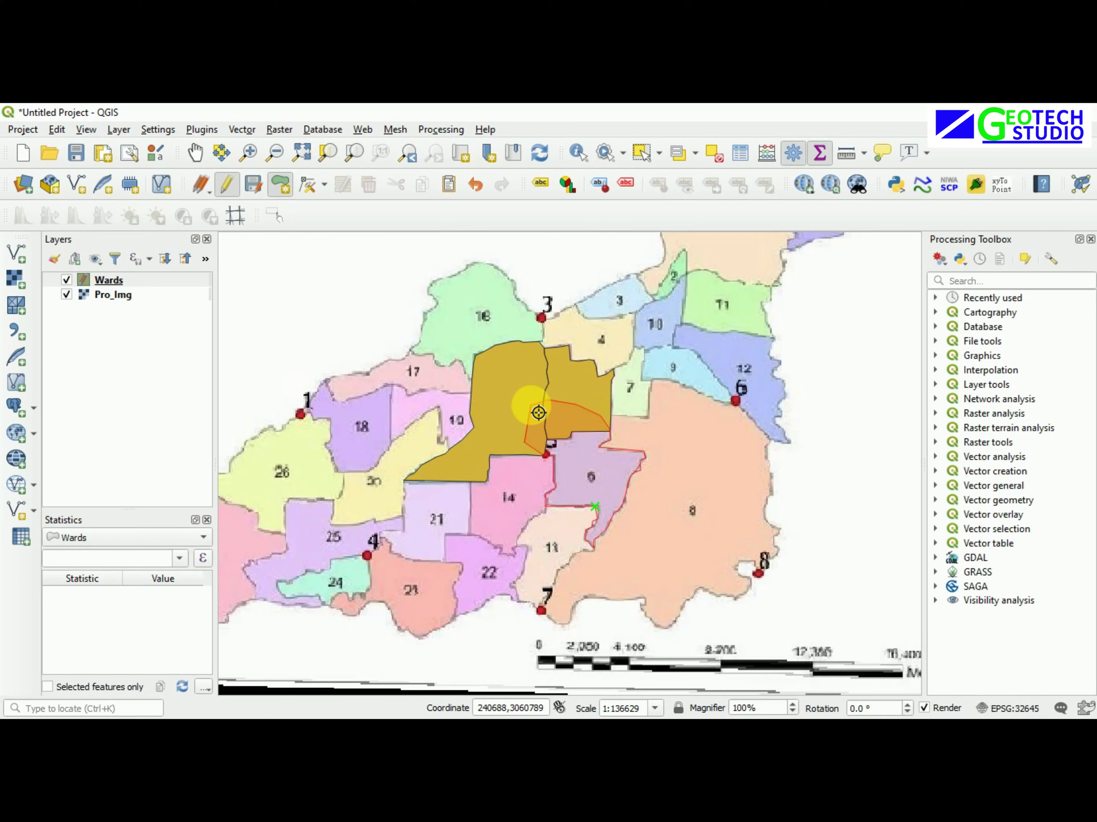
right_click(539, 412)
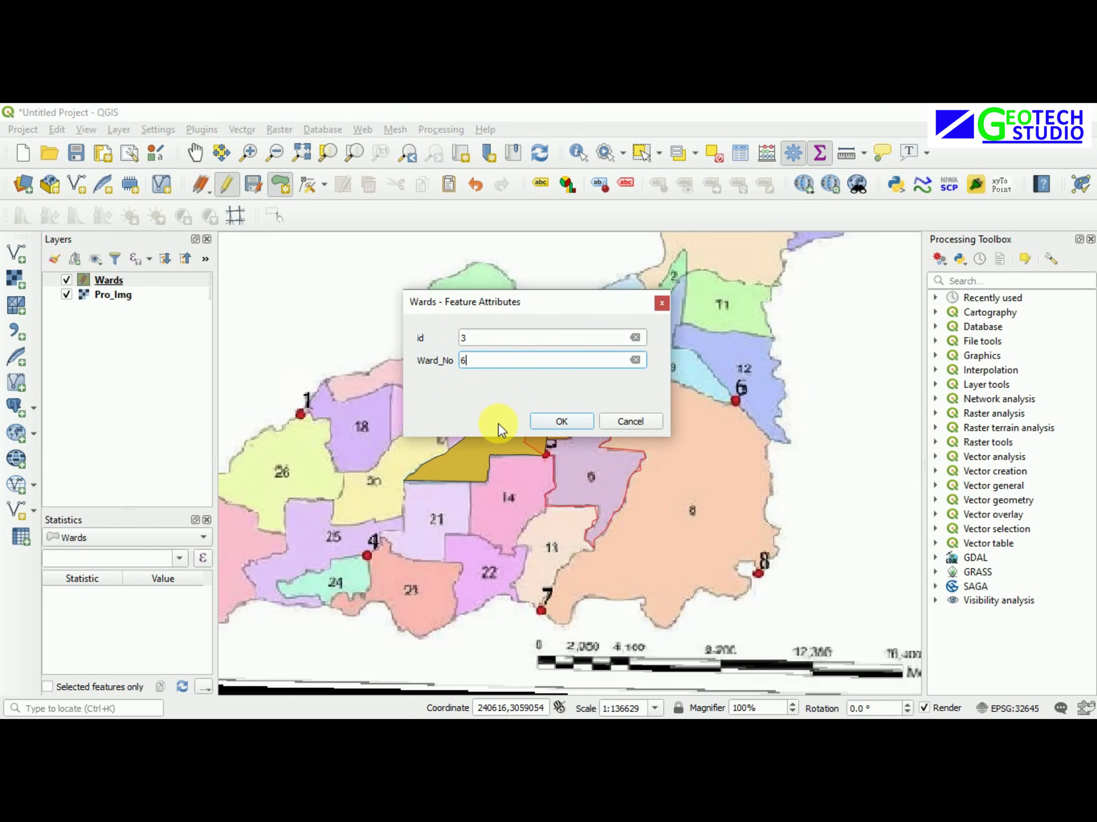
click(561, 421)
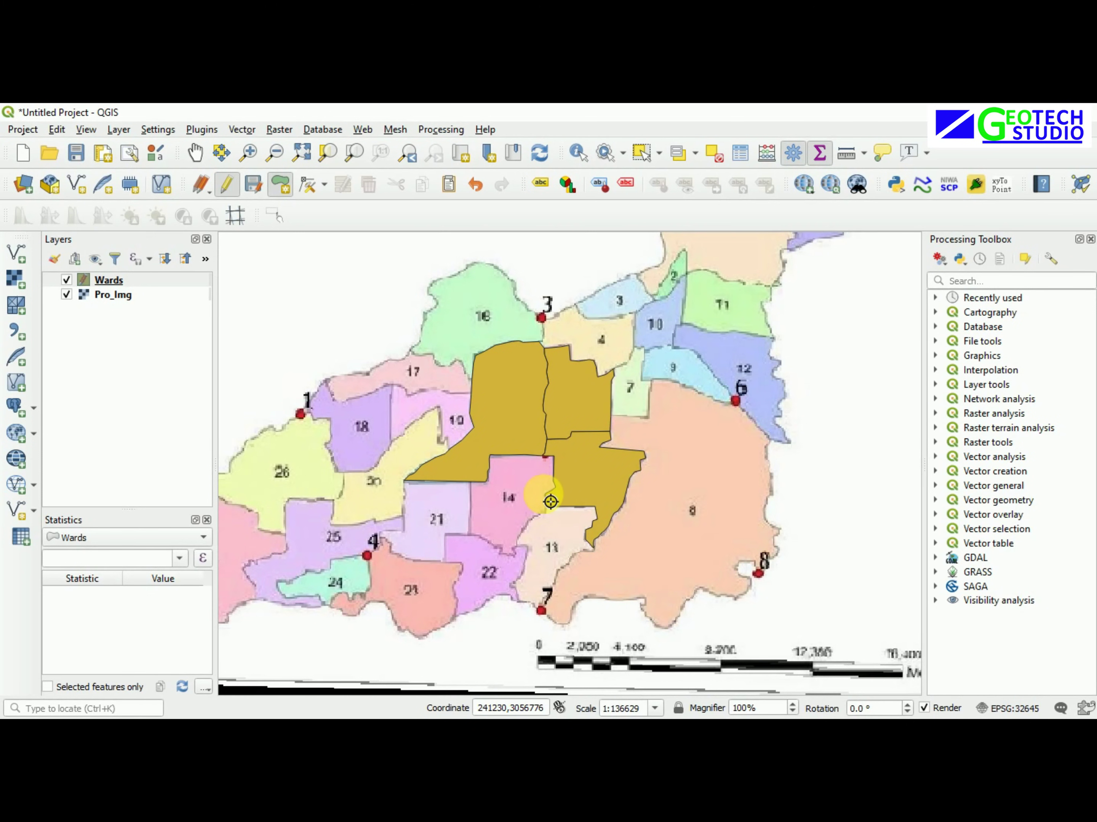
scroll(547, 492, down, 1)
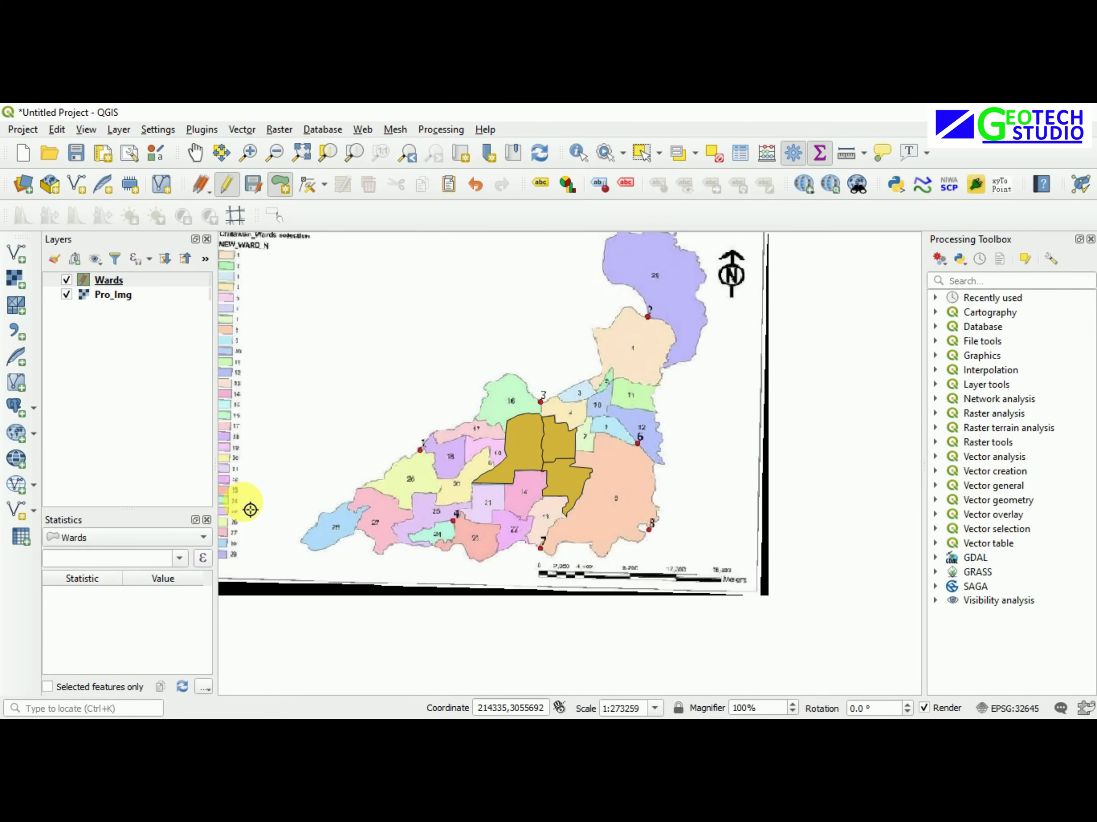
key(alt+Tab)
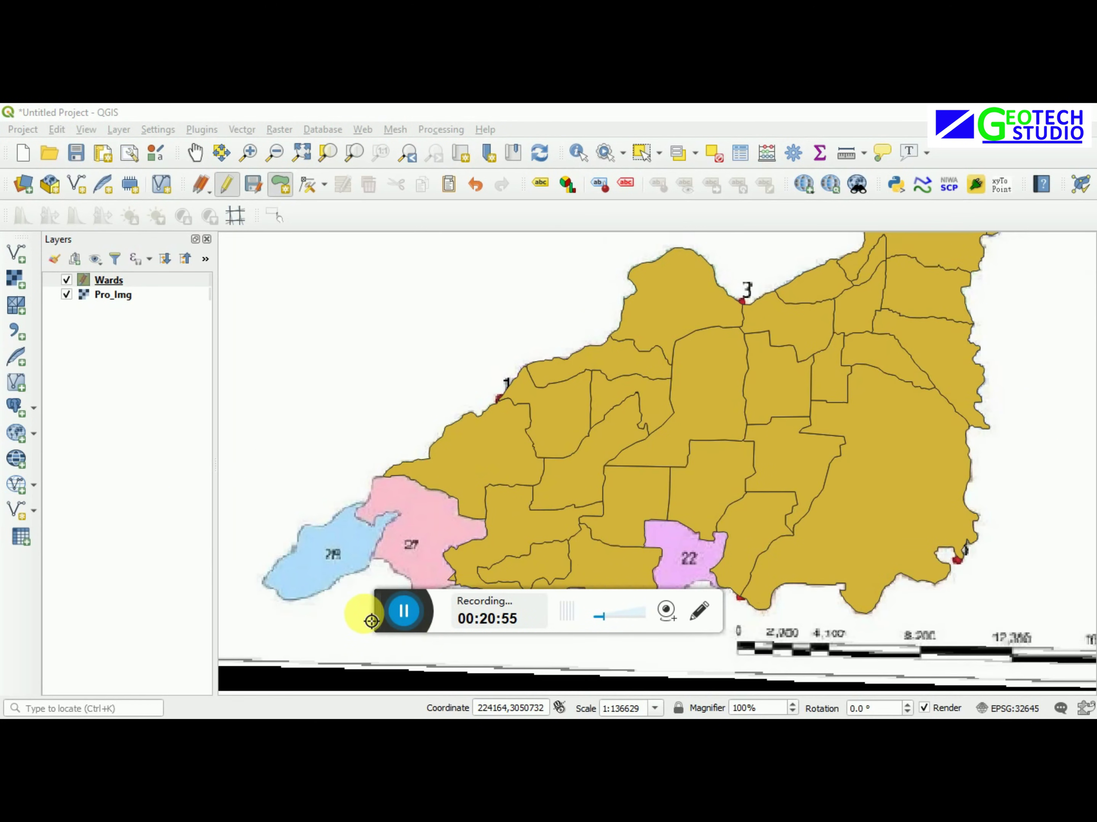
click(371, 622)
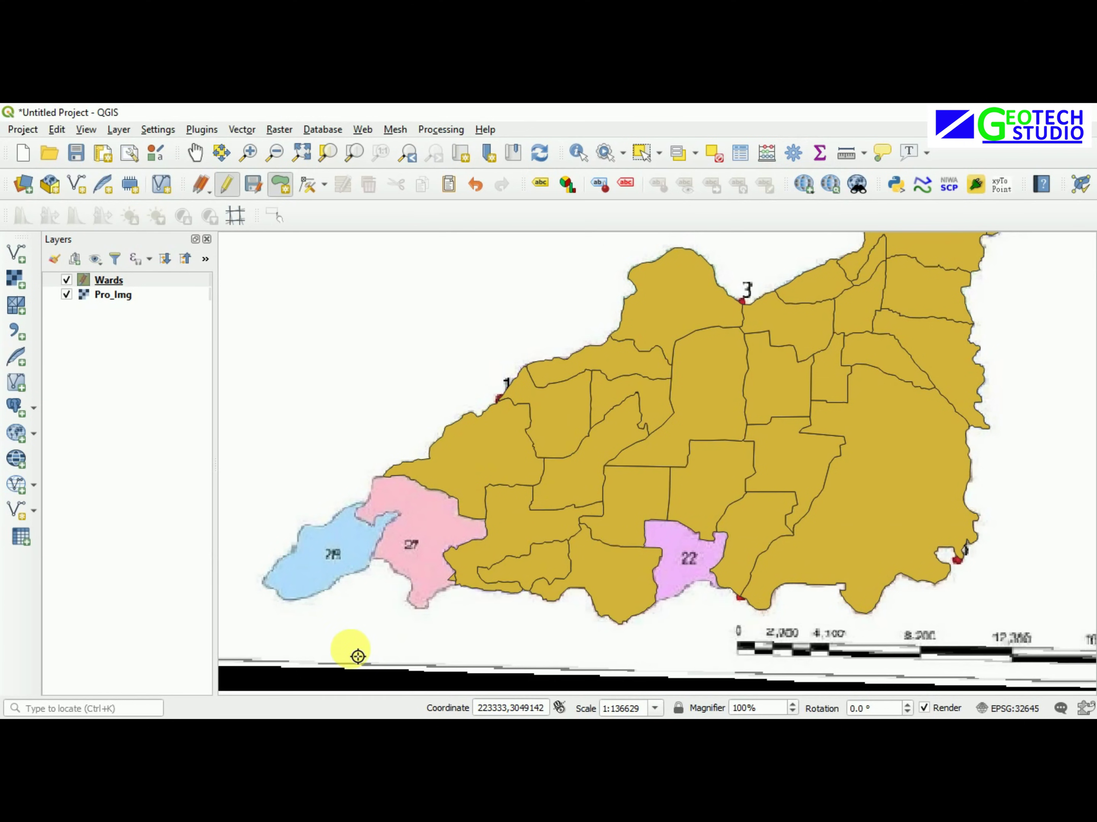
scroll(394, 526, up, 1)
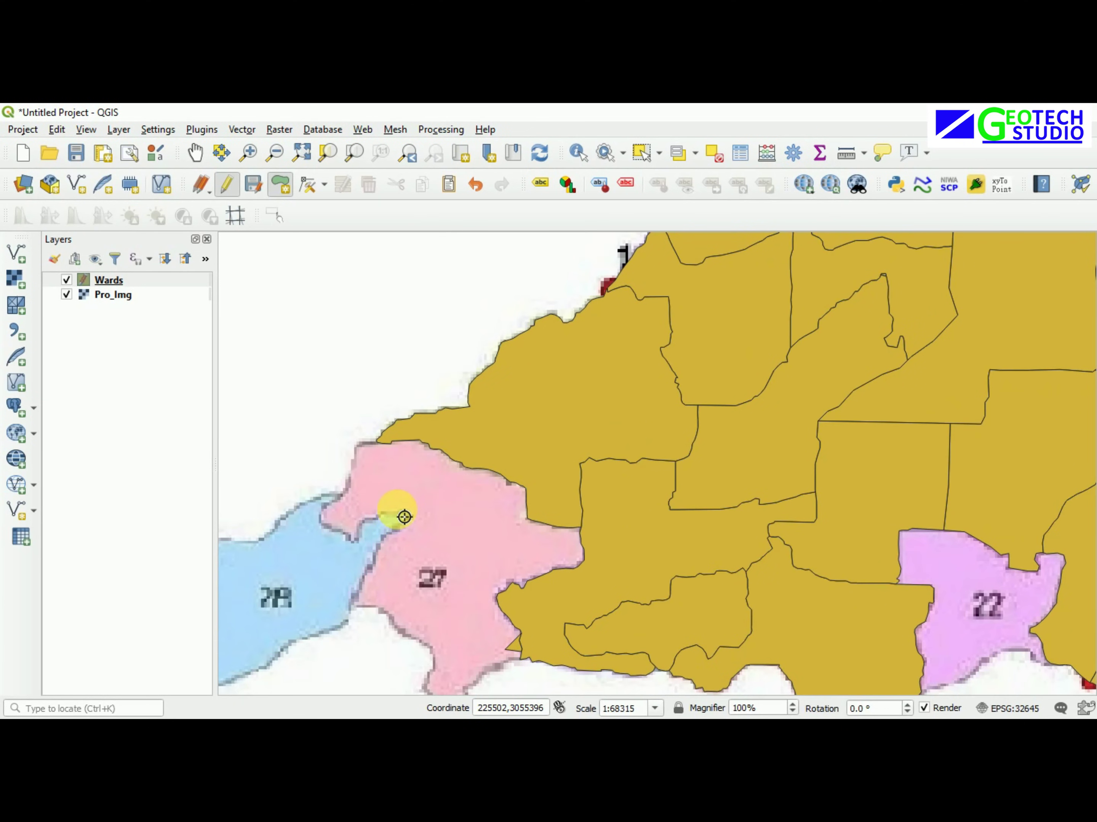
click(195, 161)
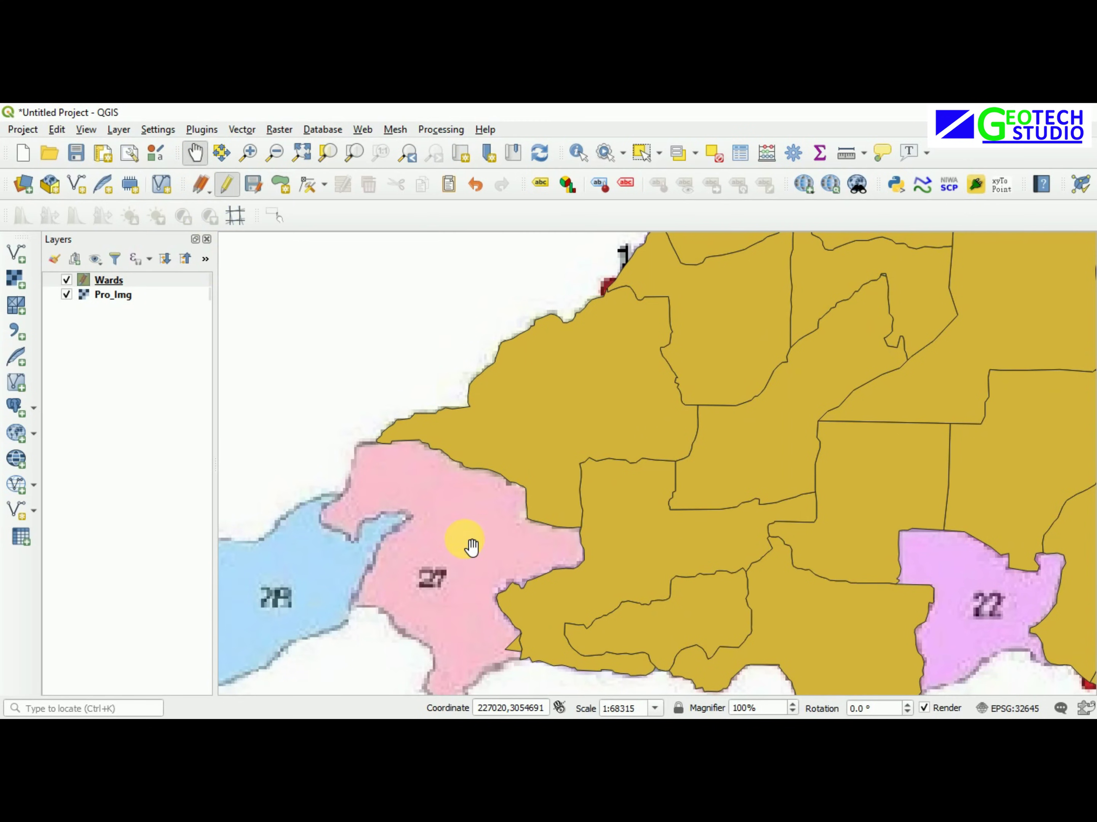
drag(446, 462, 538, 330)
drag(504, 428, 521, 432)
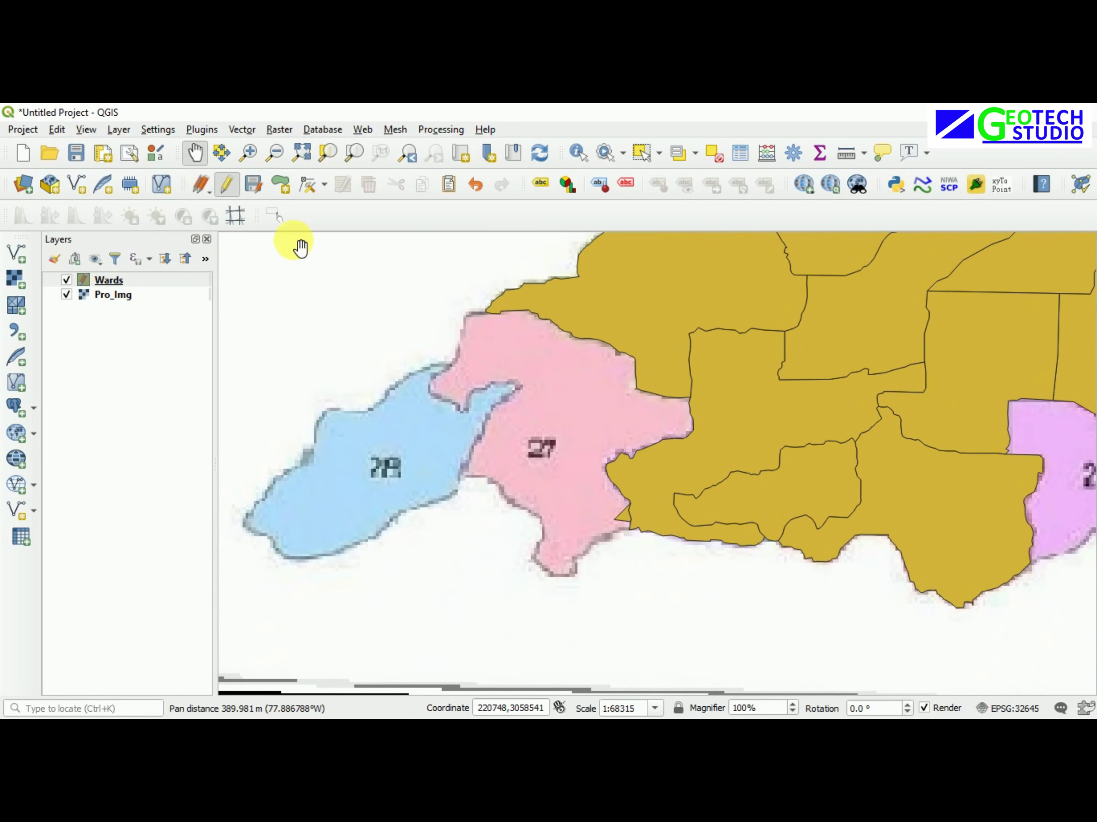
click(277, 185)
scroll(527, 308, up, 1)
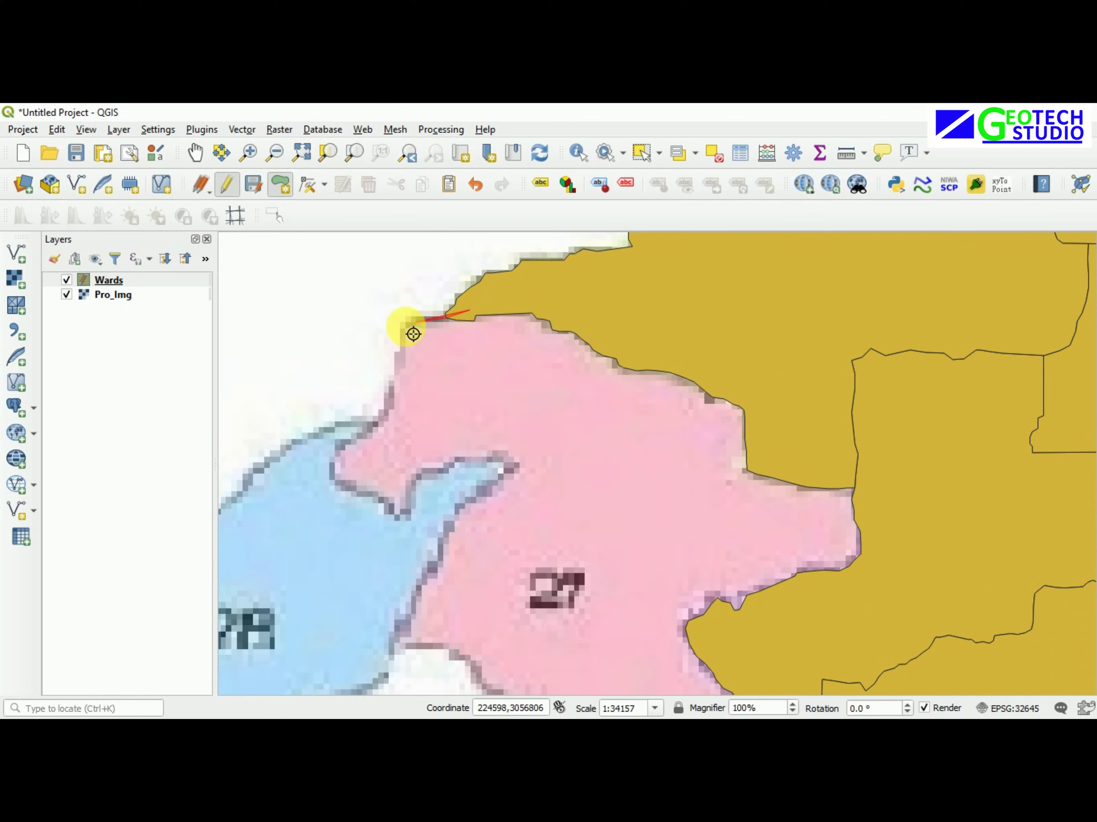
click(409, 329)
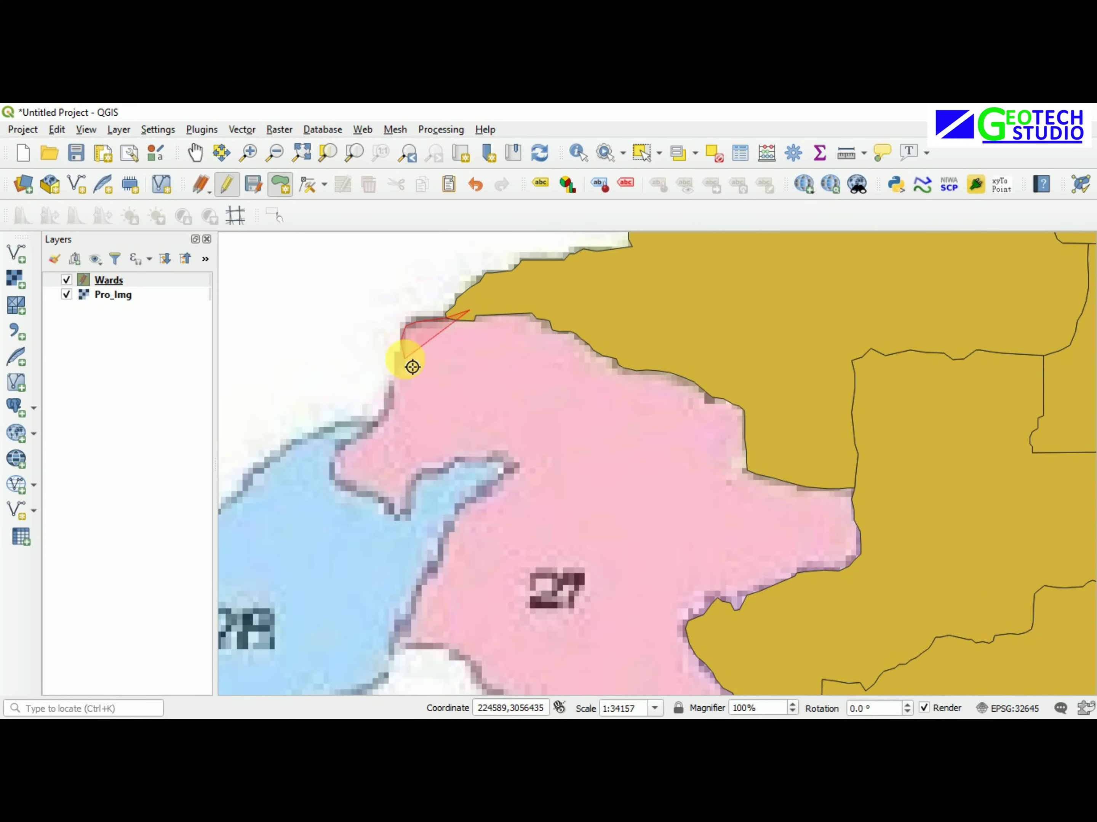
scroll(406, 398, up, 3)
scroll(398, 416, down, 2)
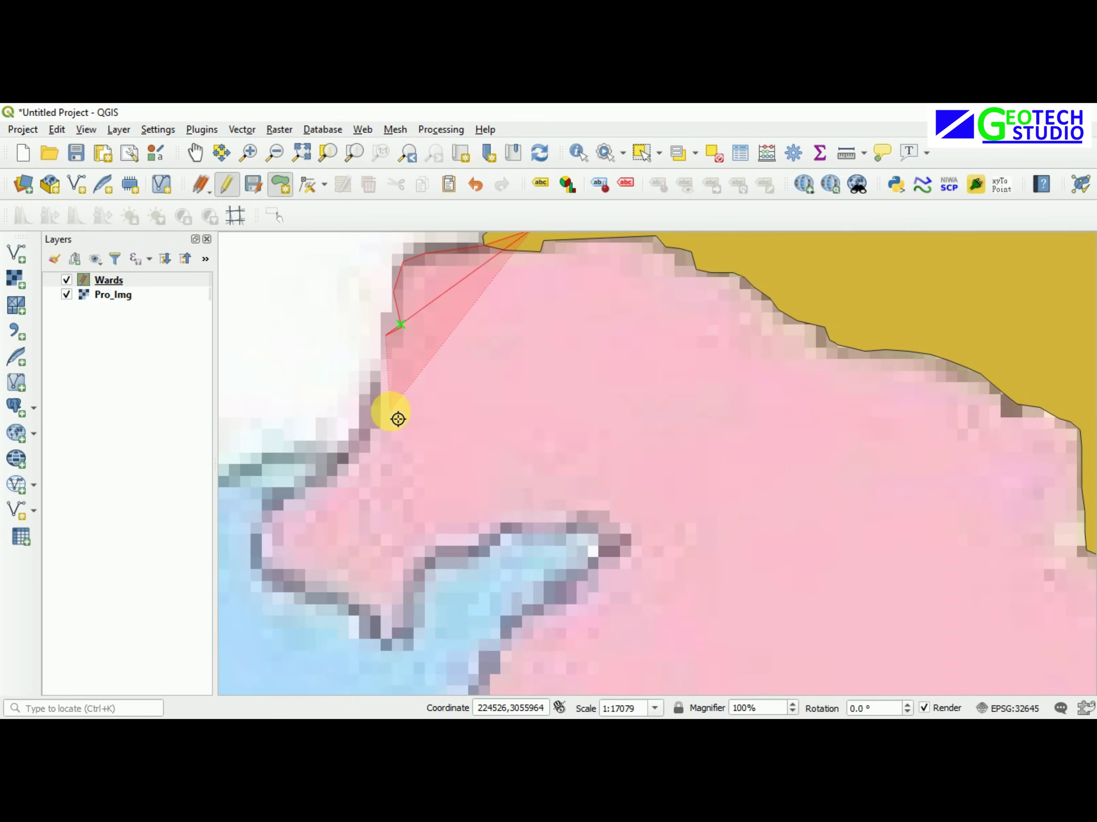
click(375, 381)
click(376, 421)
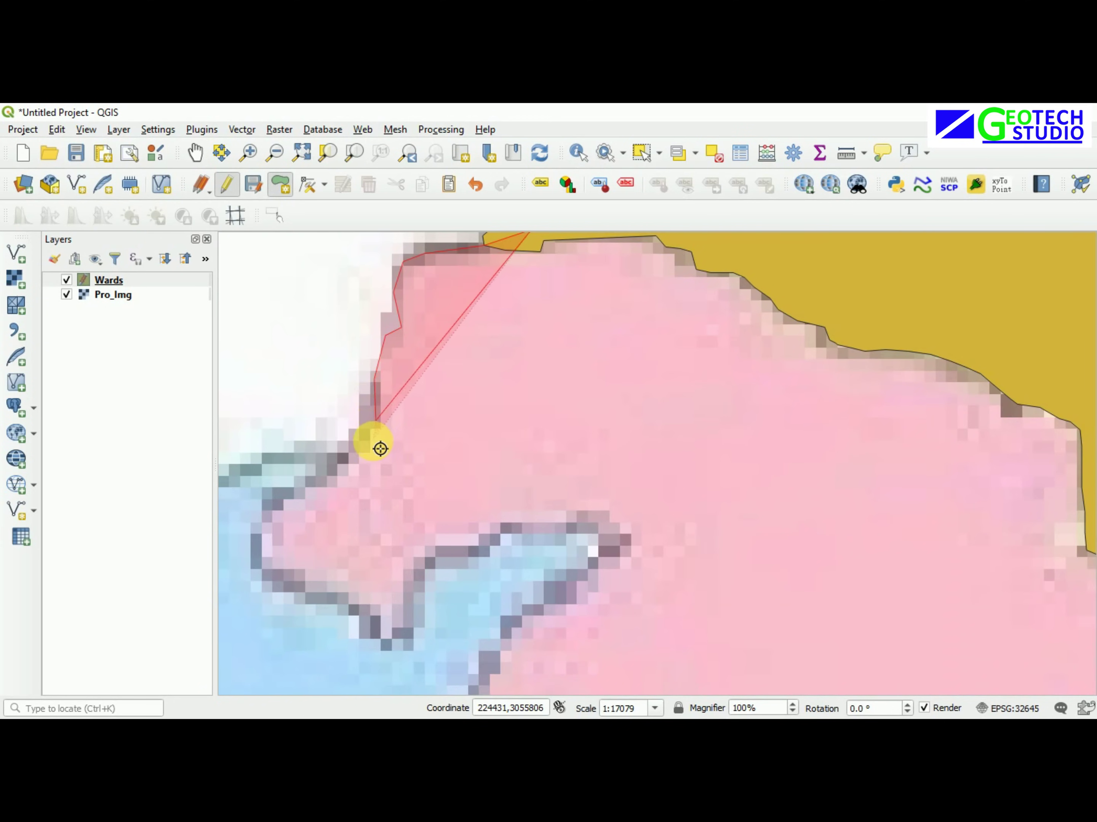
right_click(342, 478)
click(744, 450)
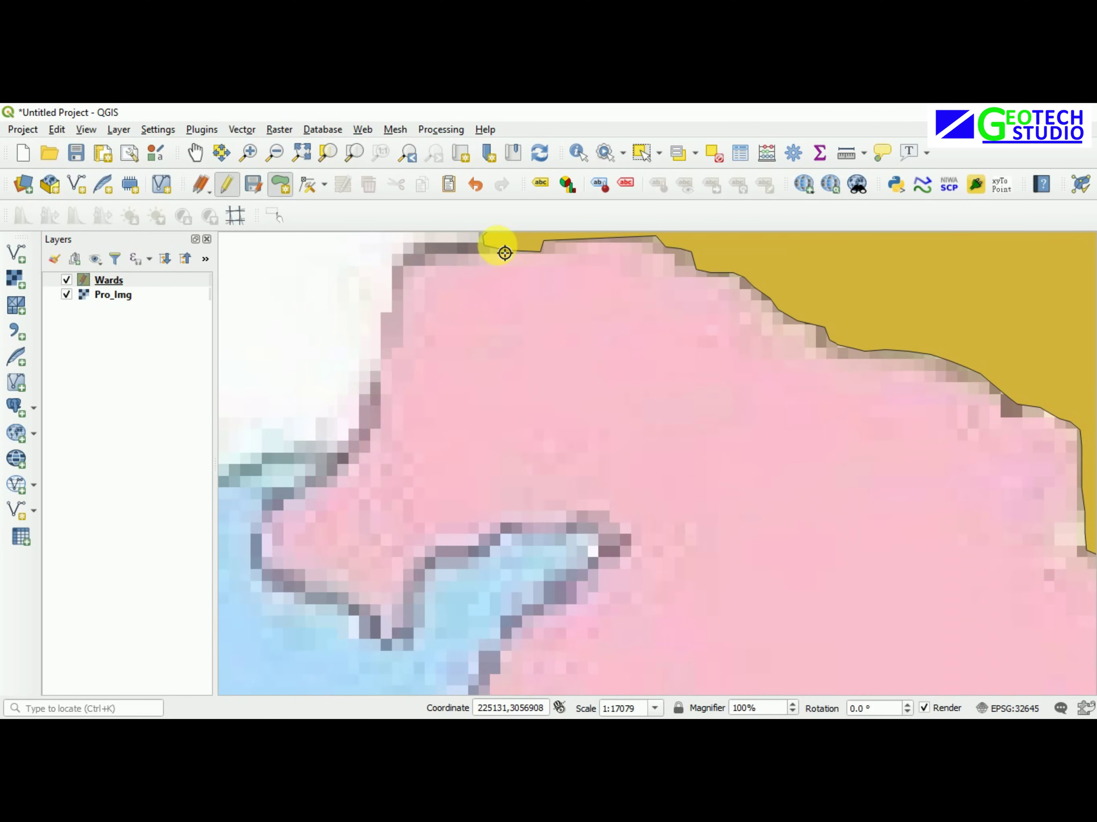
Start the ward 27 polygon inside the existing polygon at its northwest end and trace the northwestern boundary south to the blue area
click(499, 243)
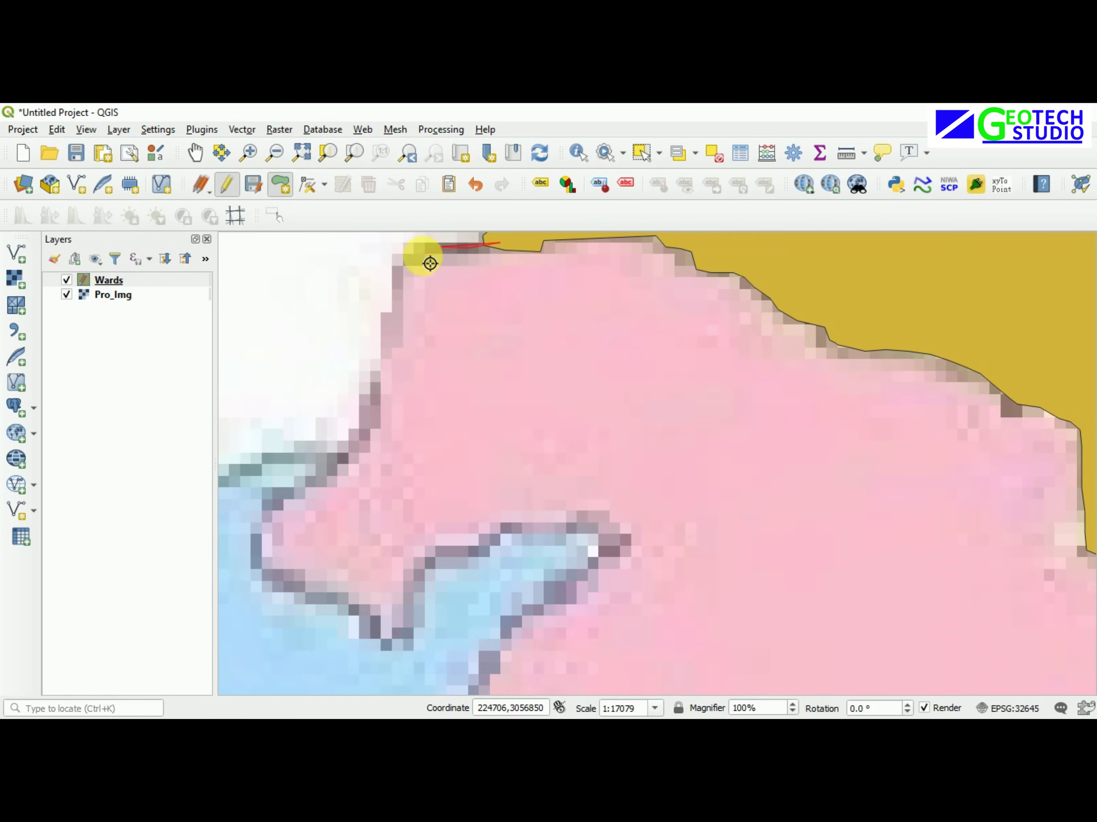
click(404, 261)
click(397, 276)
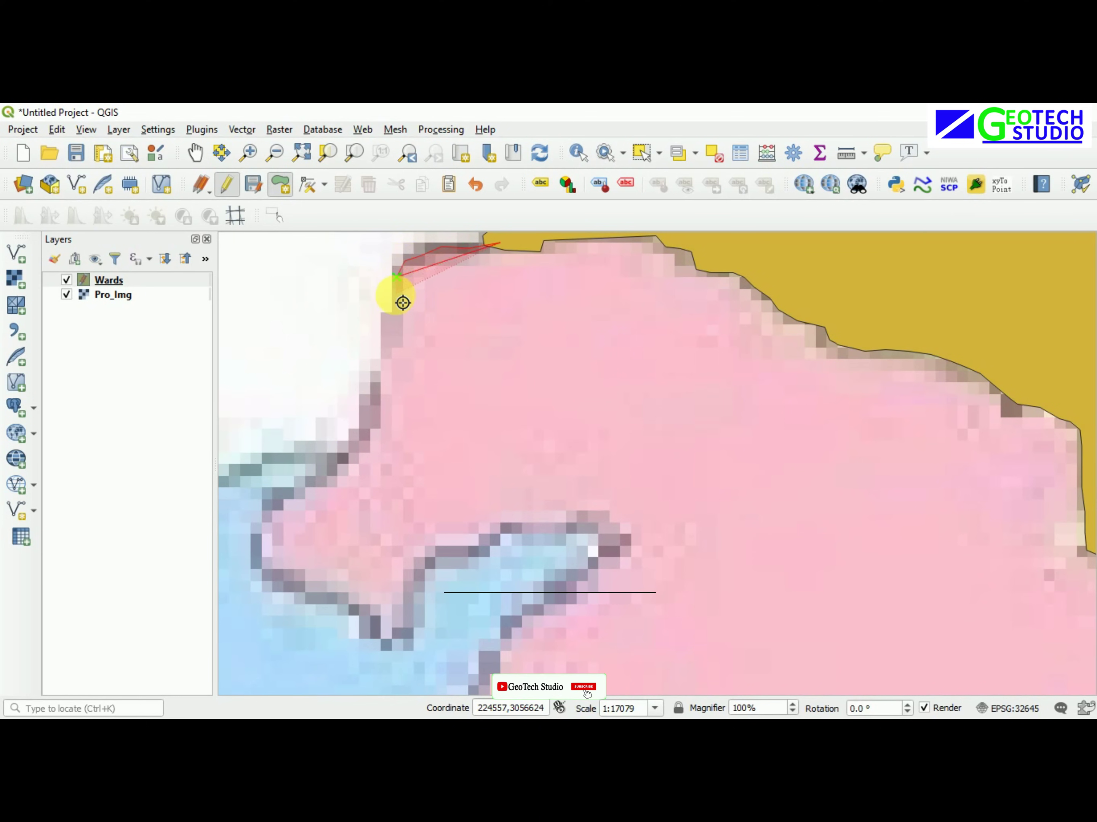
click(387, 361)
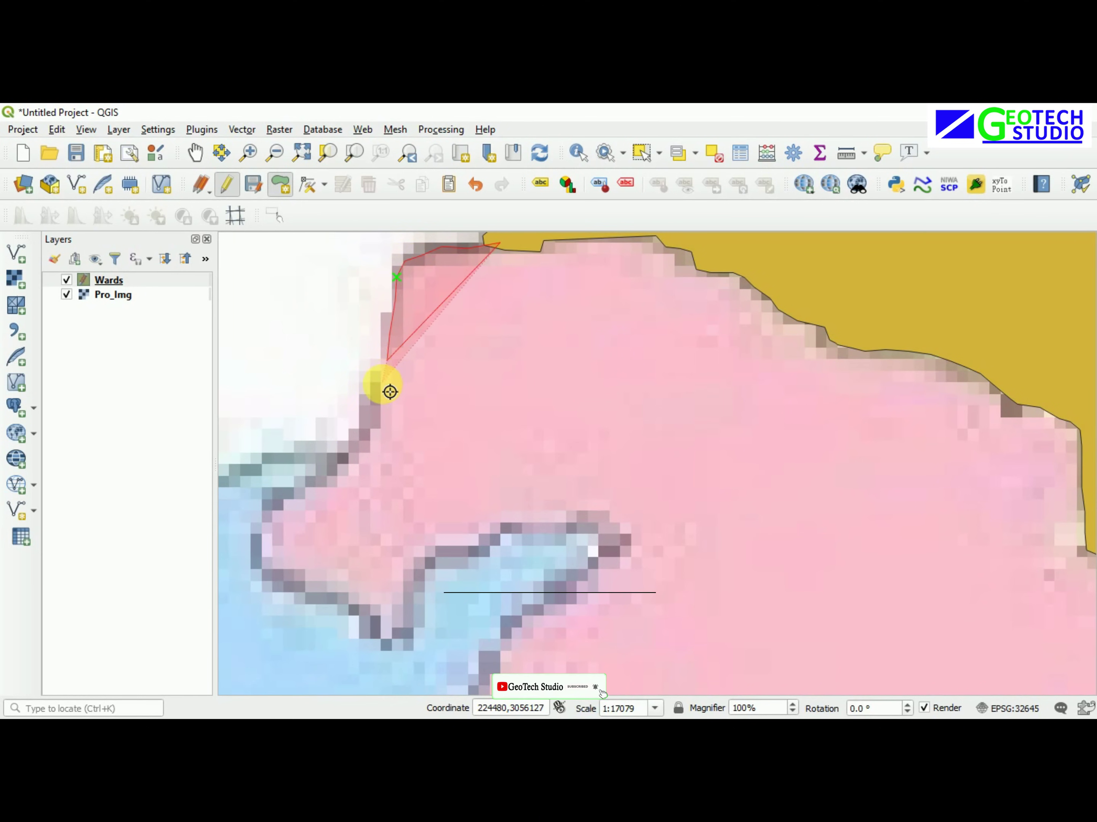
click(376, 390)
click(374, 419)
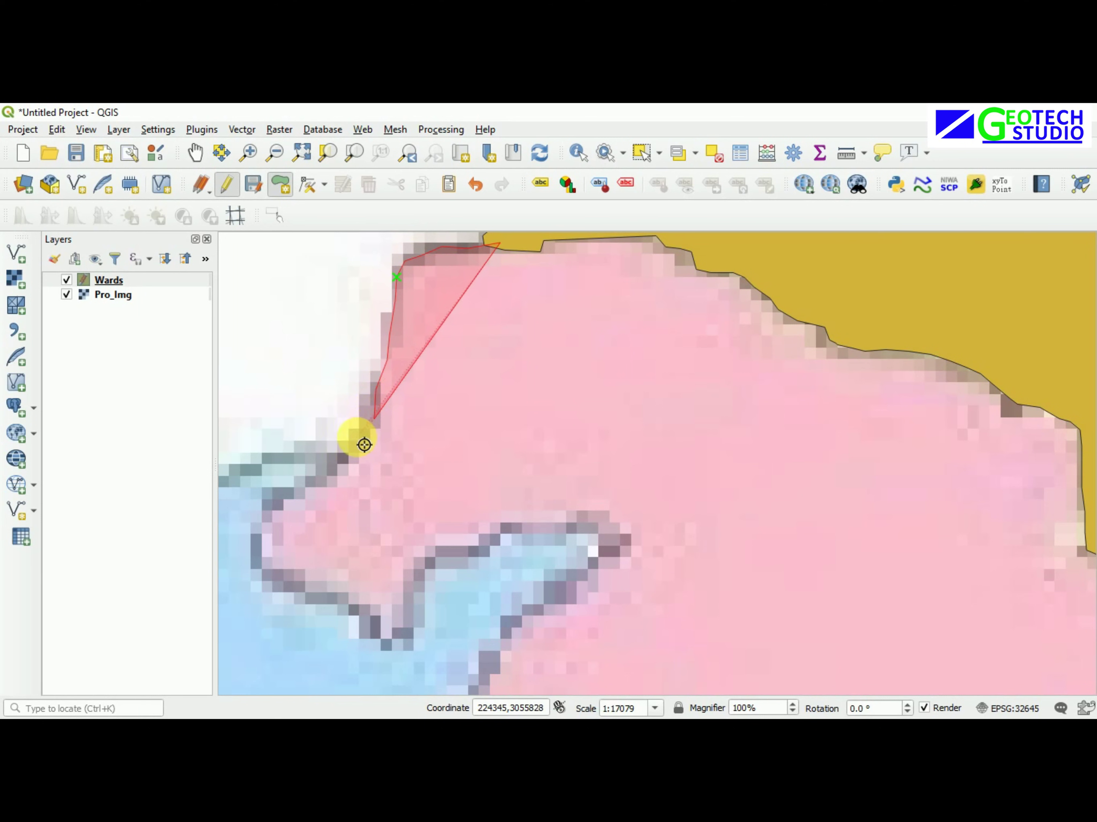
click(346, 467)
click(333, 463)
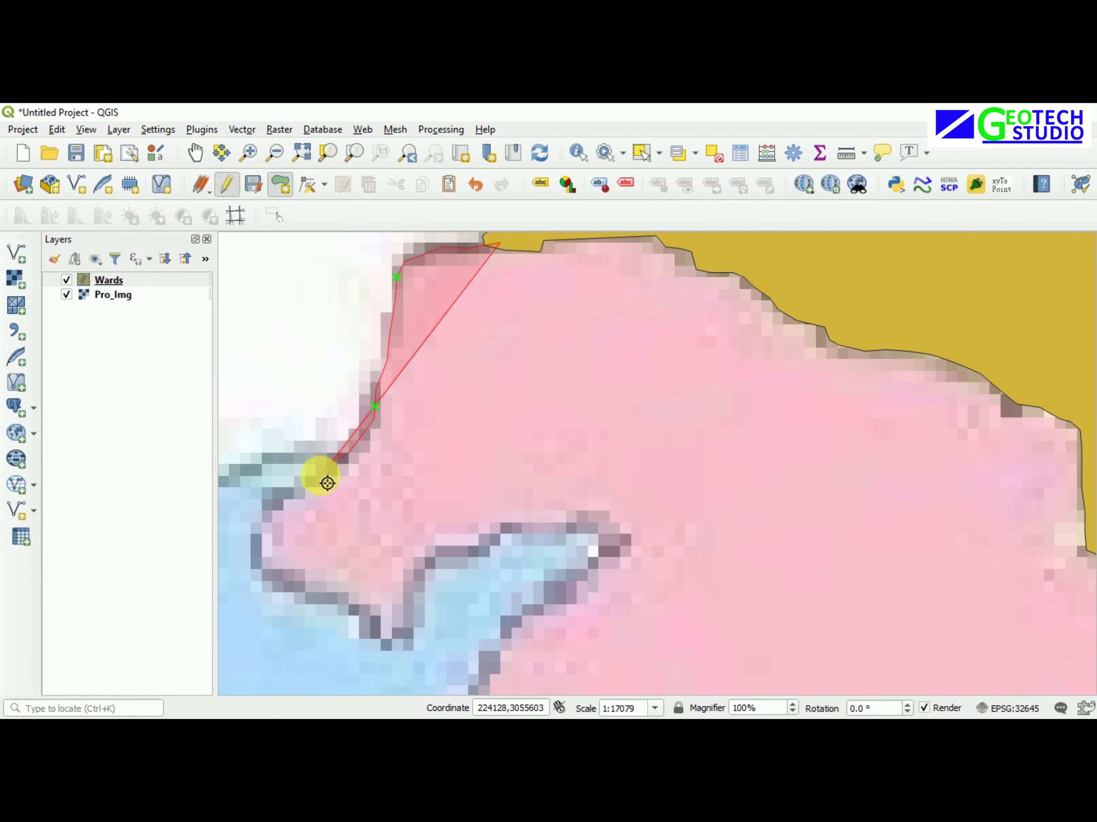
Extend the ward 27 polygon southwest along the upper edge of its western lobe to the westernmost point
click(312, 481)
click(298, 488)
click(282, 498)
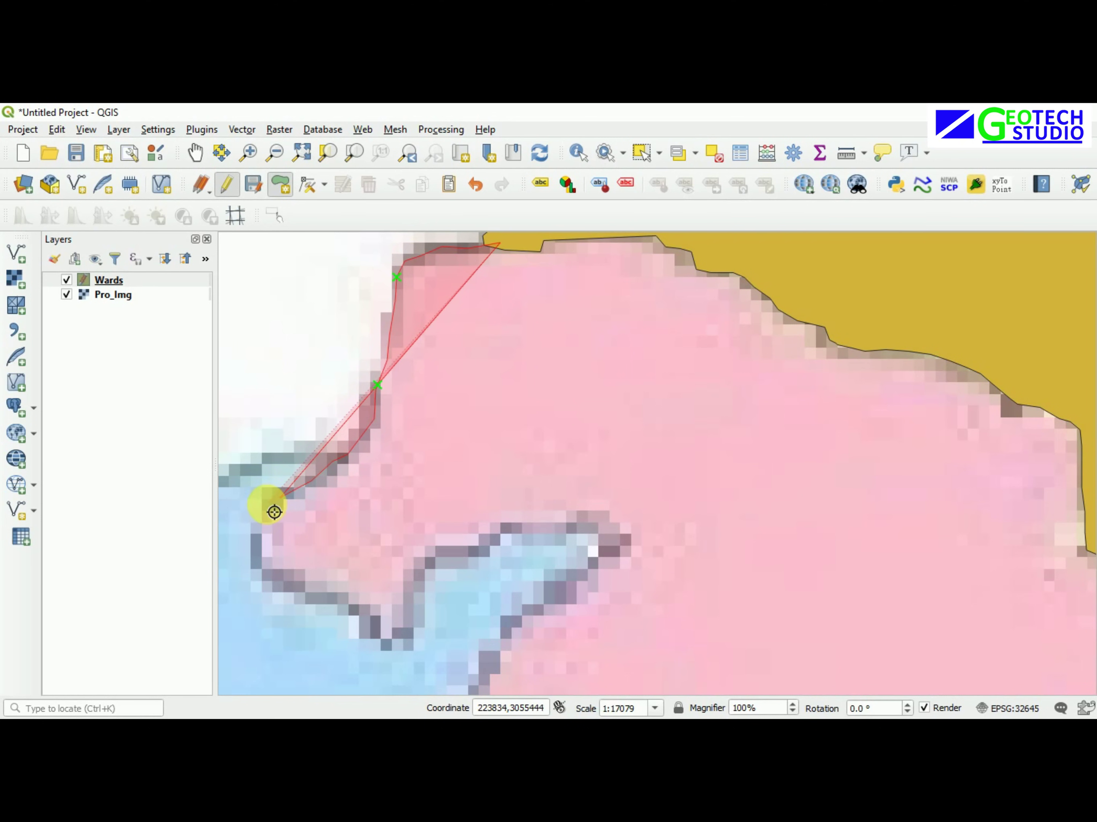
click(262, 533)
click(258, 550)
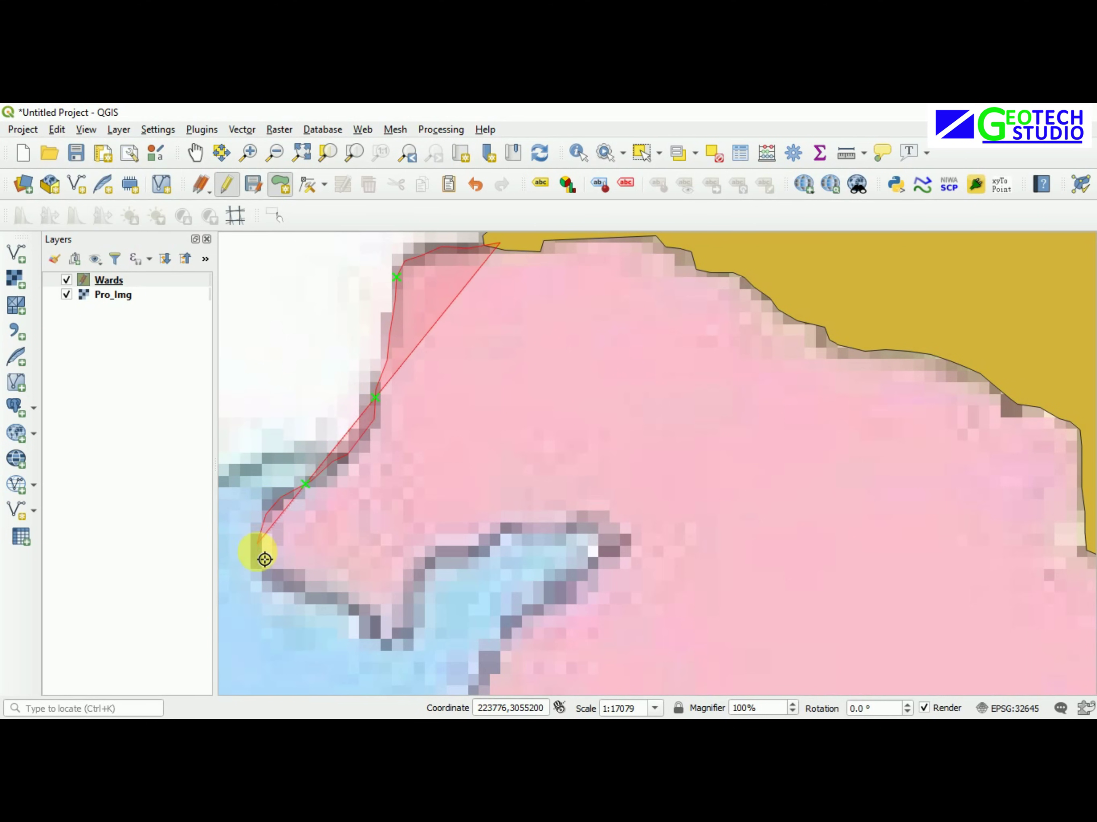
Trace the lower edge of ward 27's western lobe southeast to the lobe's pointed southern tip
click(262, 565)
click(280, 580)
click(300, 590)
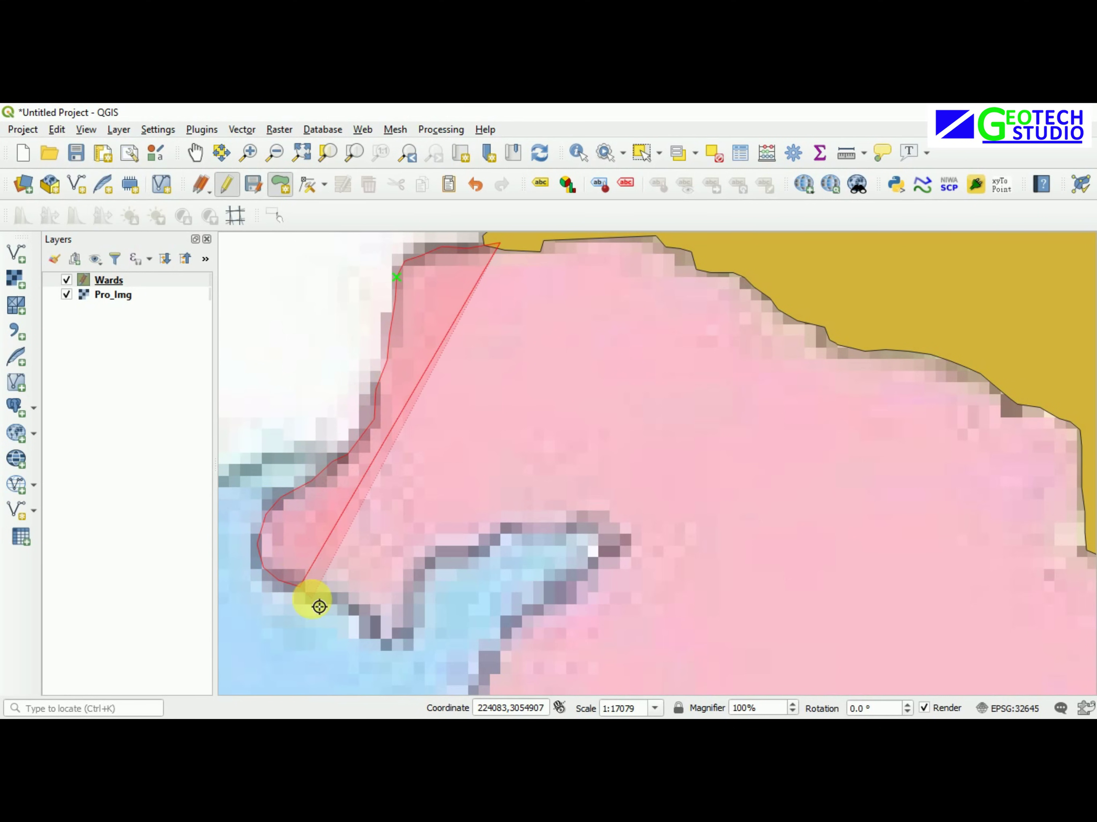
click(315, 599)
click(326, 607)
click(337, 598)
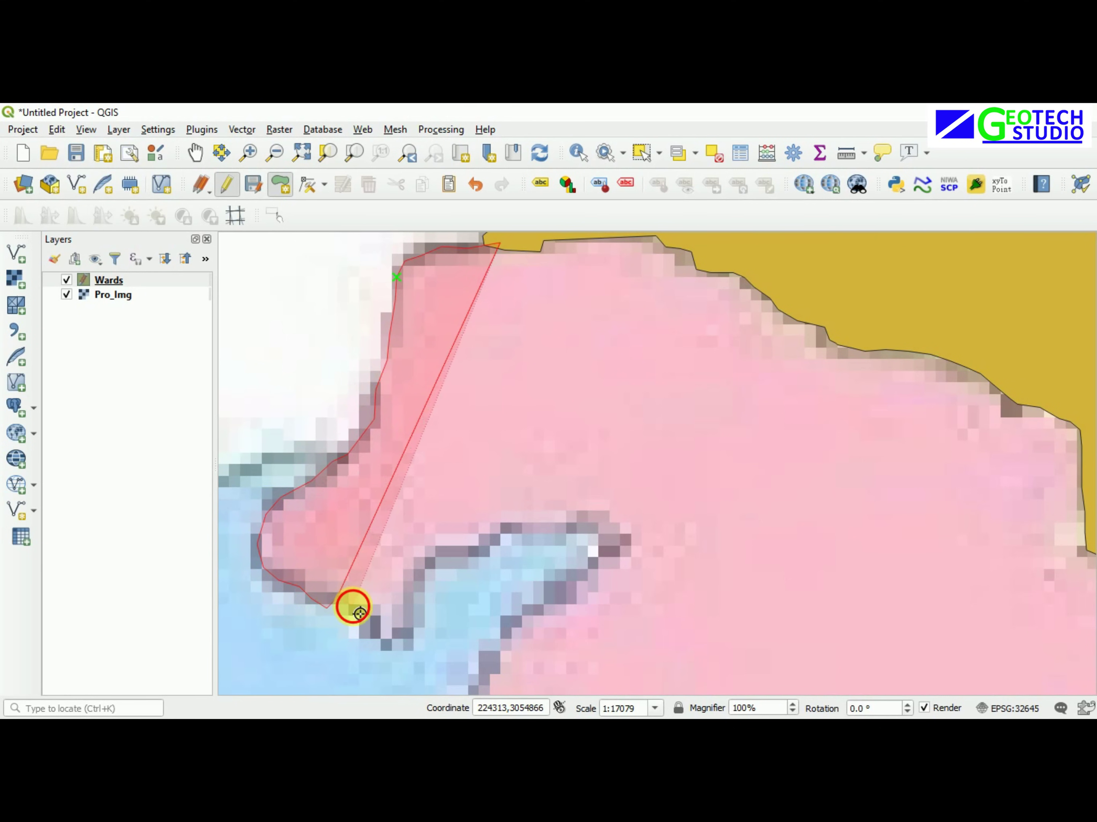
click(357, 614)
click(381, 631)
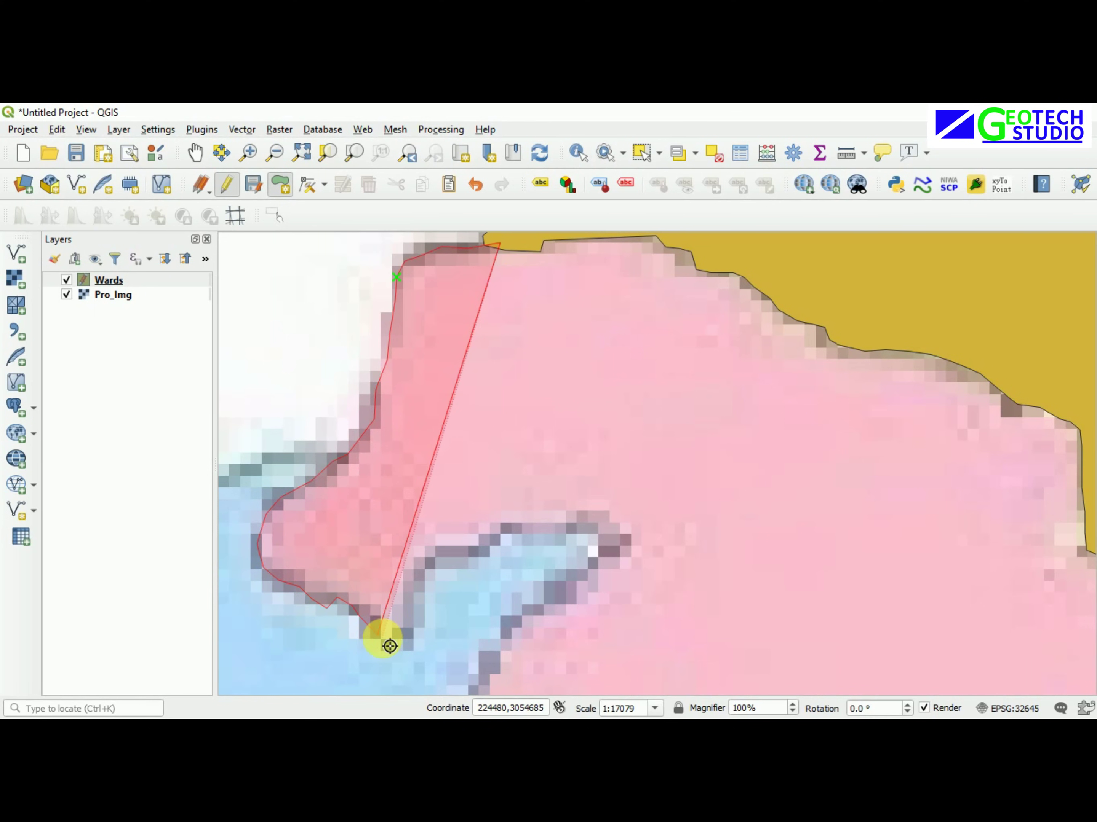
click(387, 647)
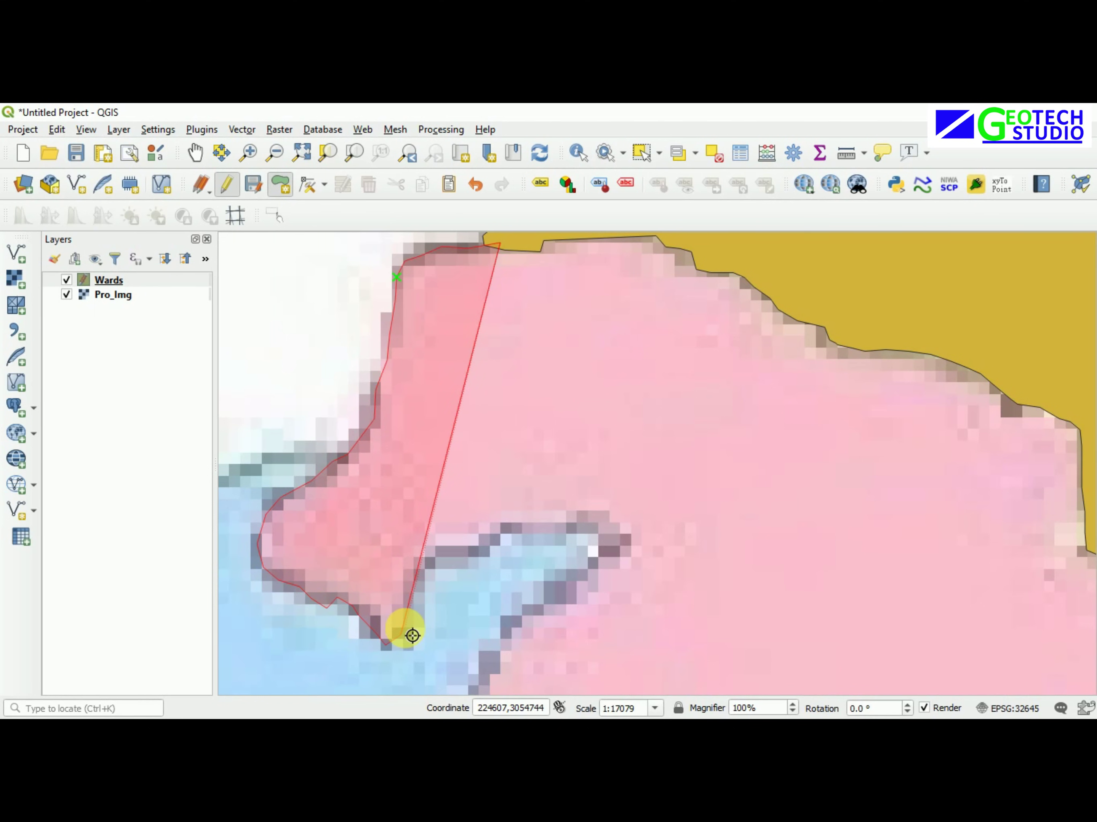
Trace the ward 27 boundary along the north side of the blue inlet and around the inlet's eastern tip
click(411, 592)
click(421, 573)
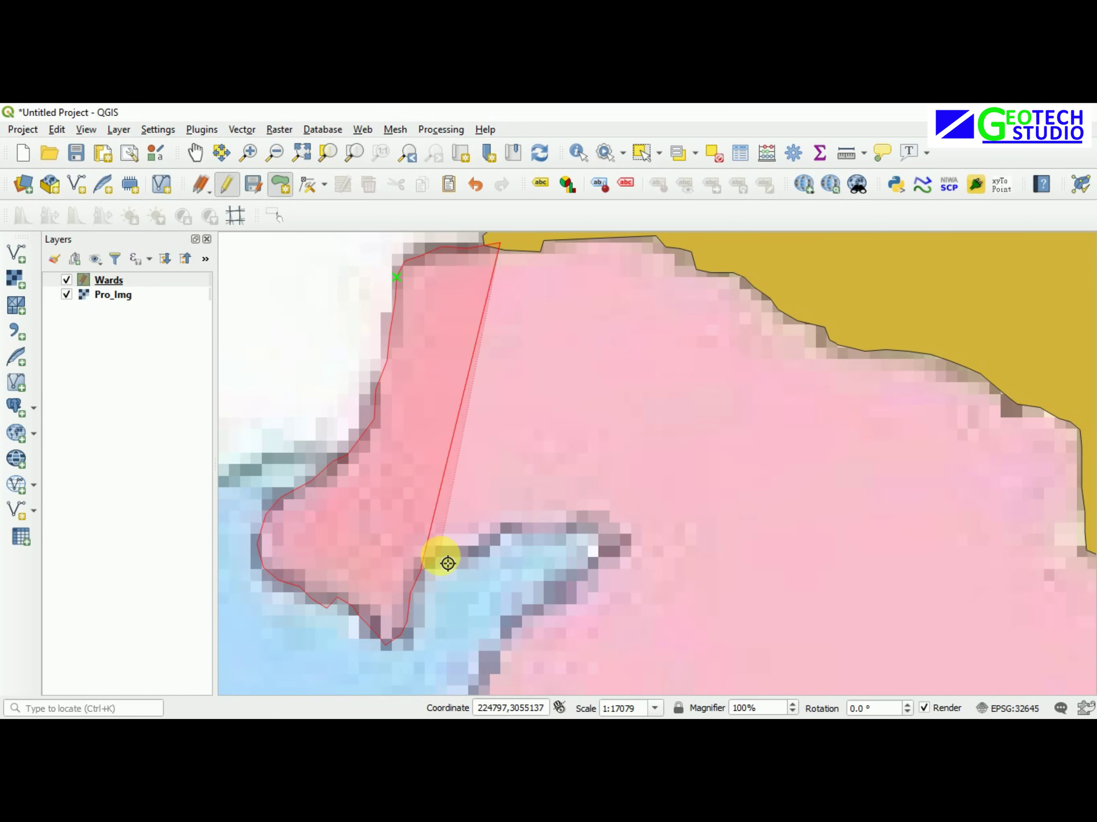
click(441, 556)
click(479, 552)
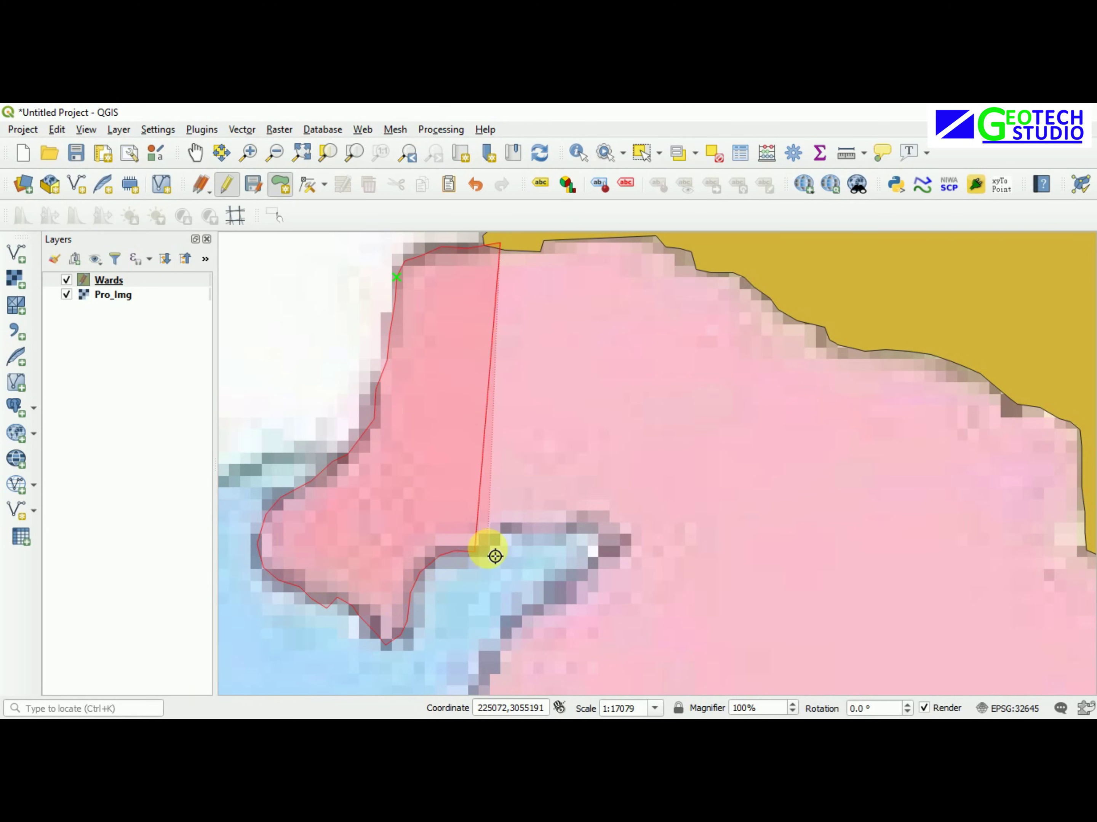
click(502, 532)
click(547, 525)
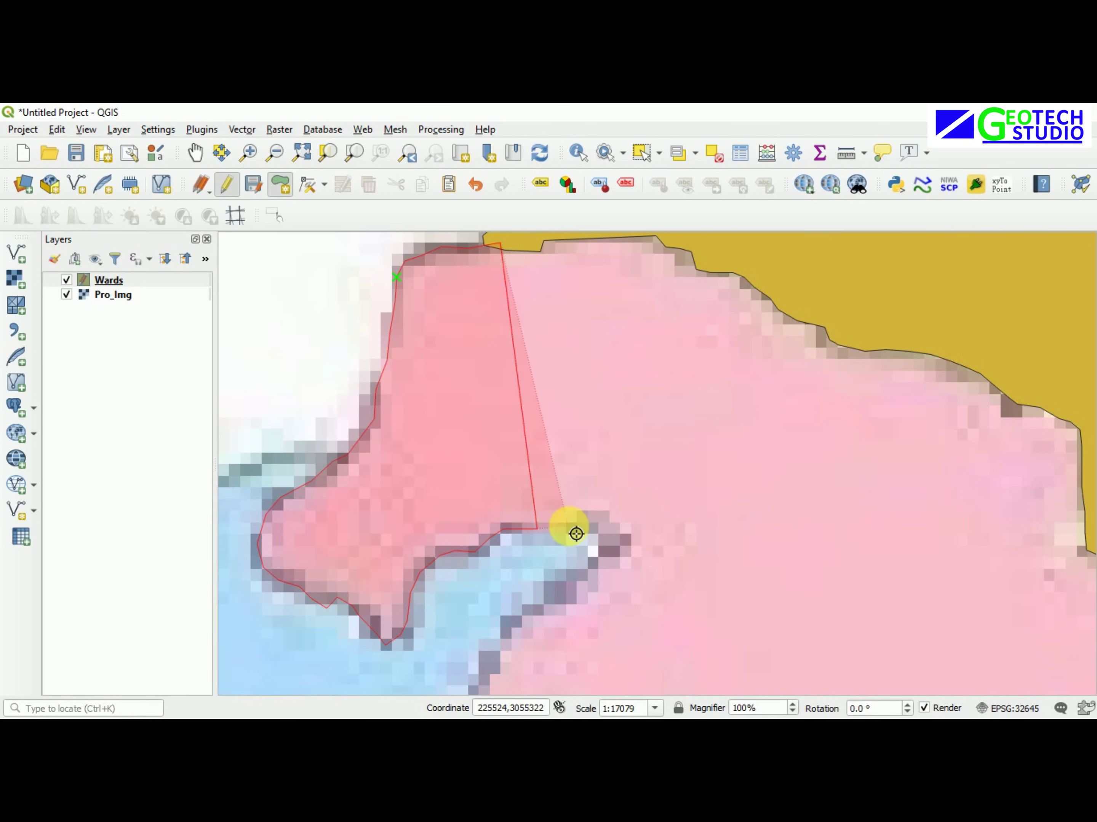
click(581, 522)
click(606, 535)
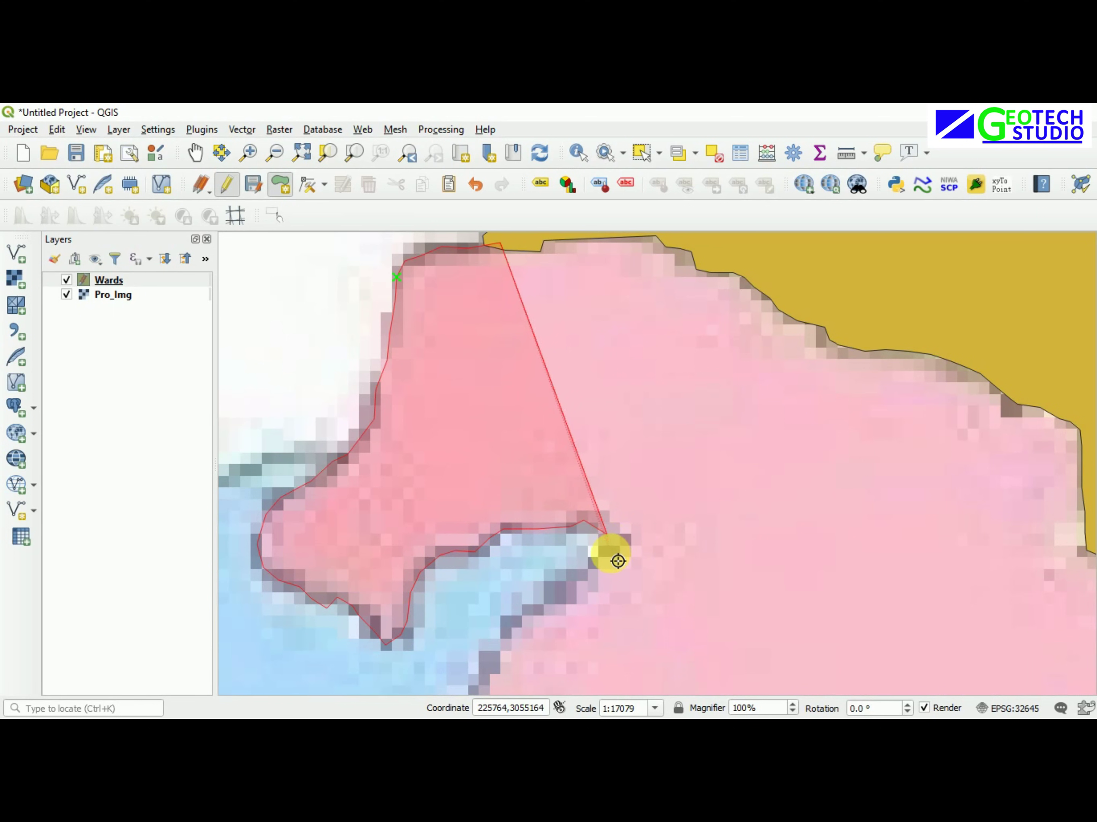
click(607, 549)
click(594, 562)
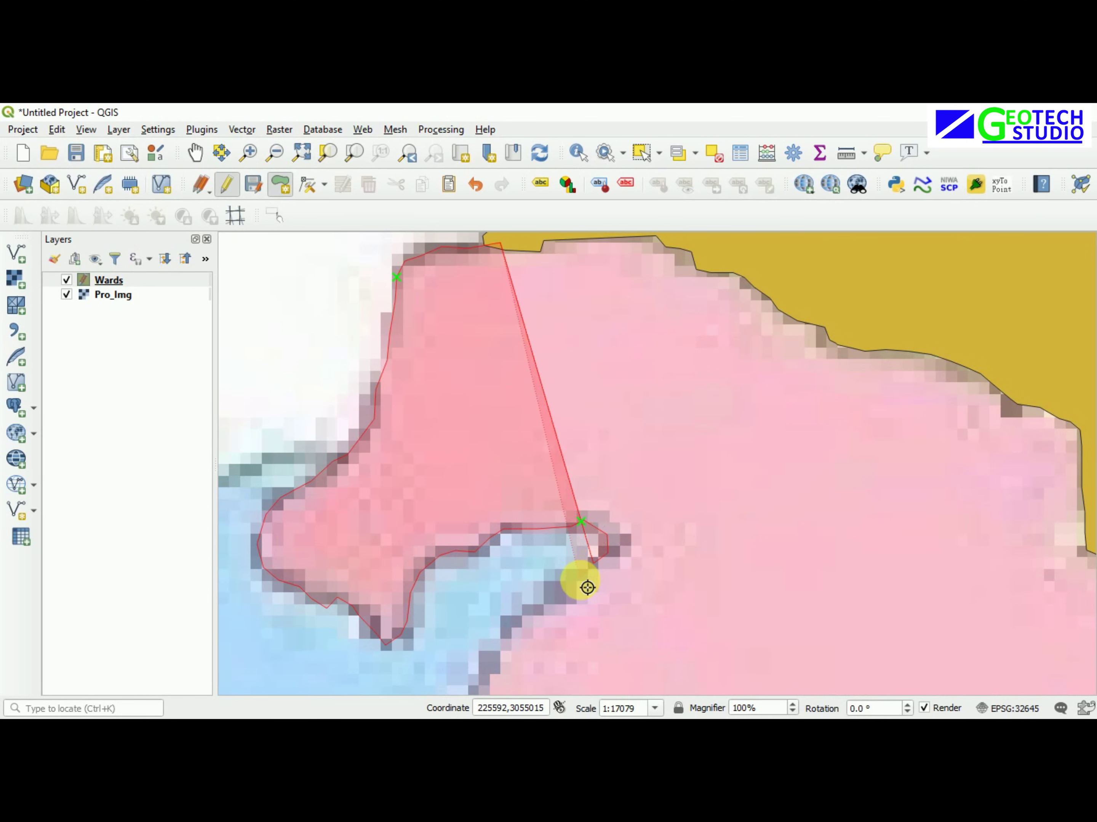
Continue the ward 27 polygon southwest along the south side of the blue inlet
click(192, 159)
drag(482, 460, 489, 319)
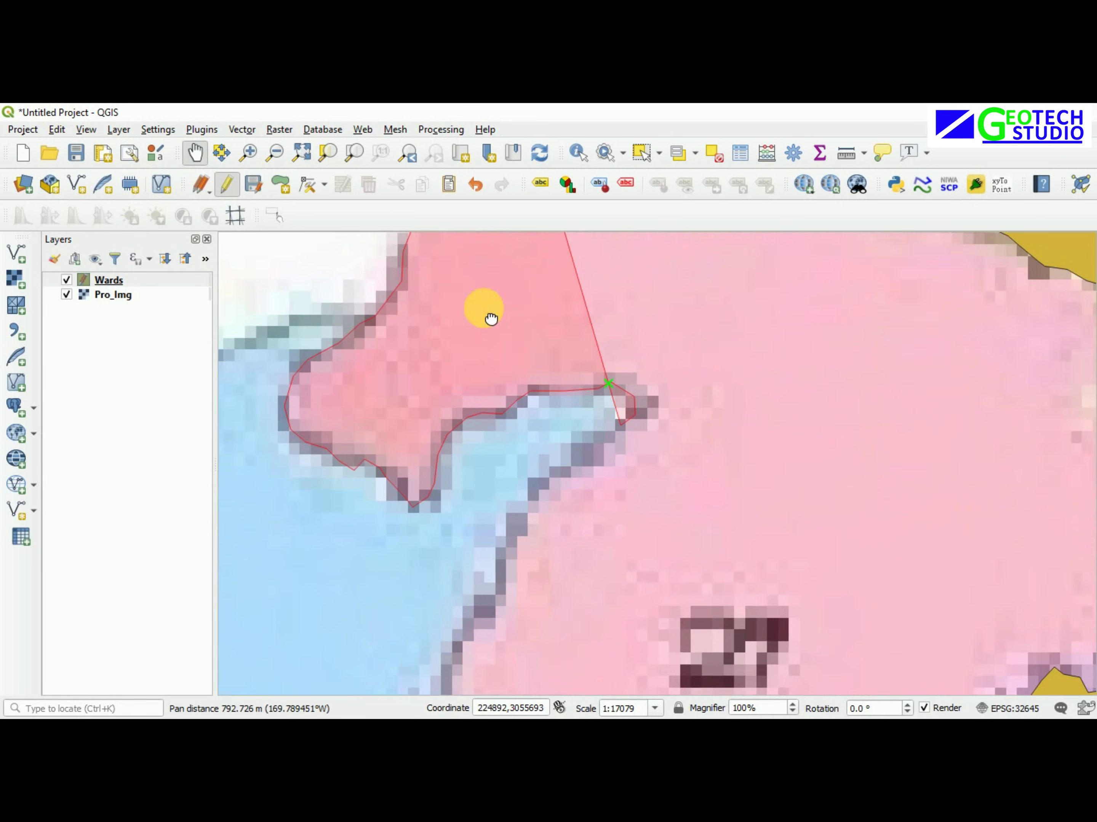
drag(506, 424, 482, 264)
drag(521, 381, 448, 367)
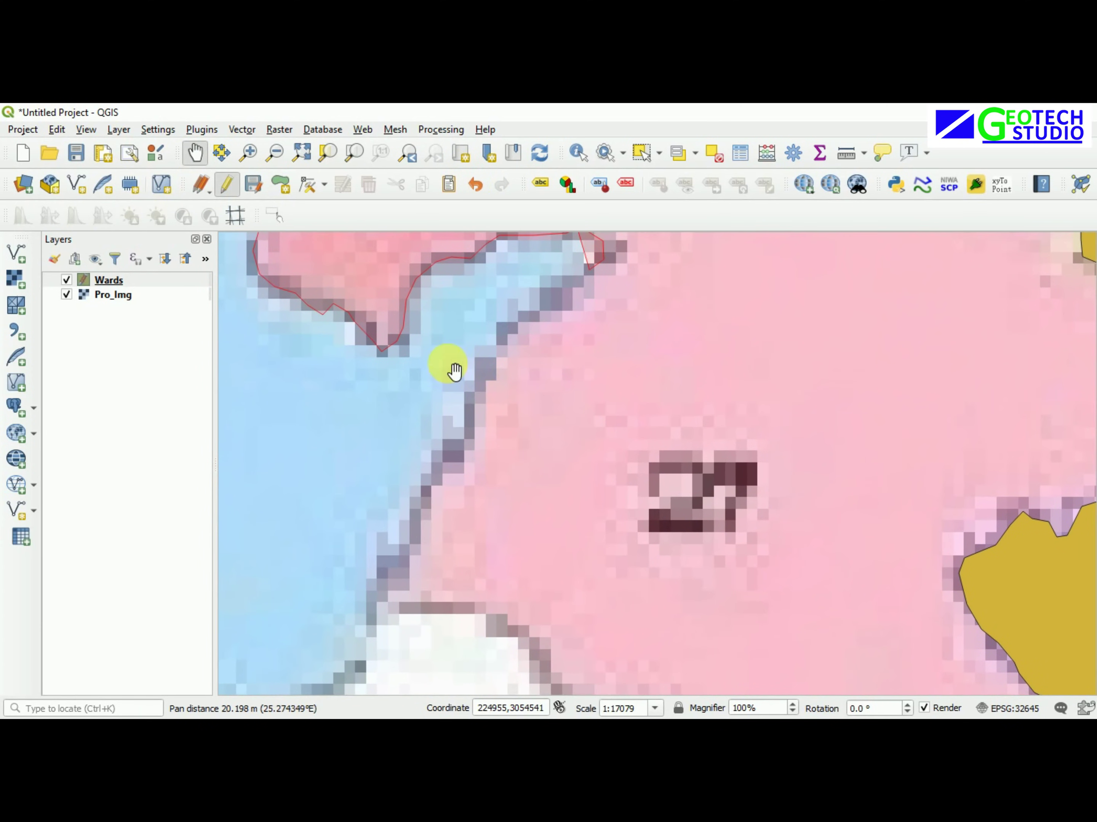
click(280, 185)
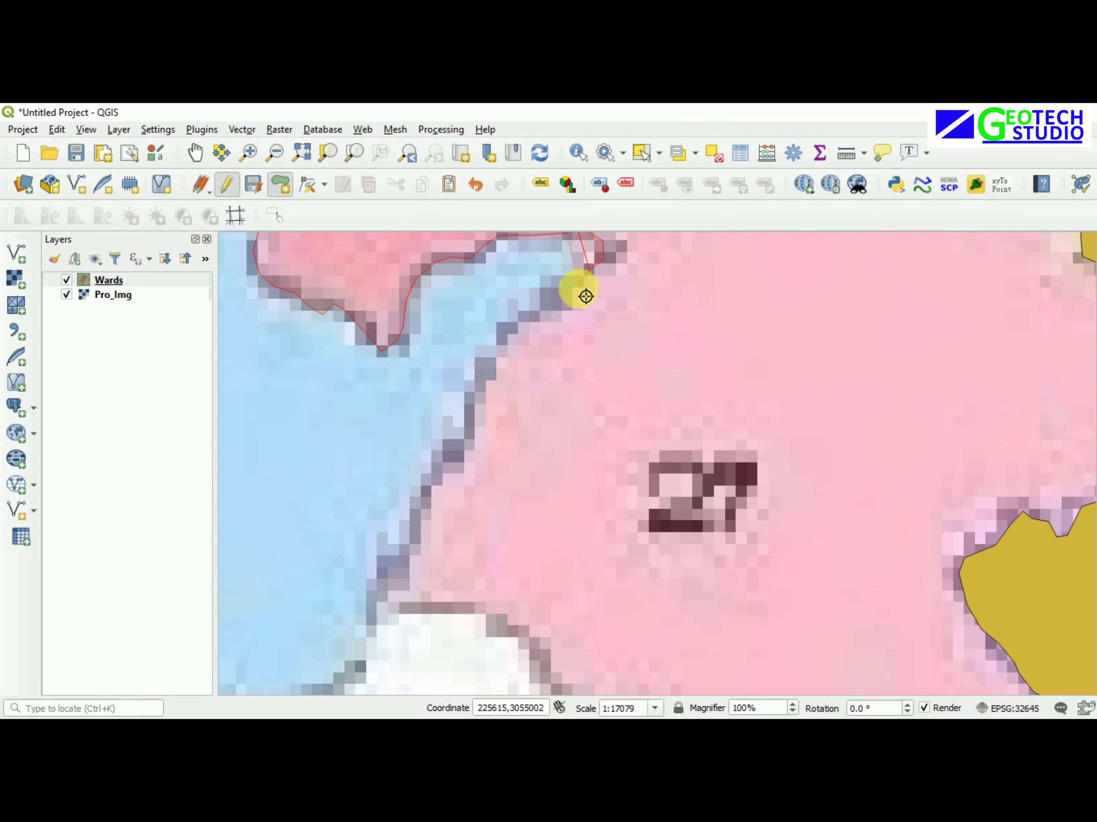
click(541, 317)
click(515, 327)
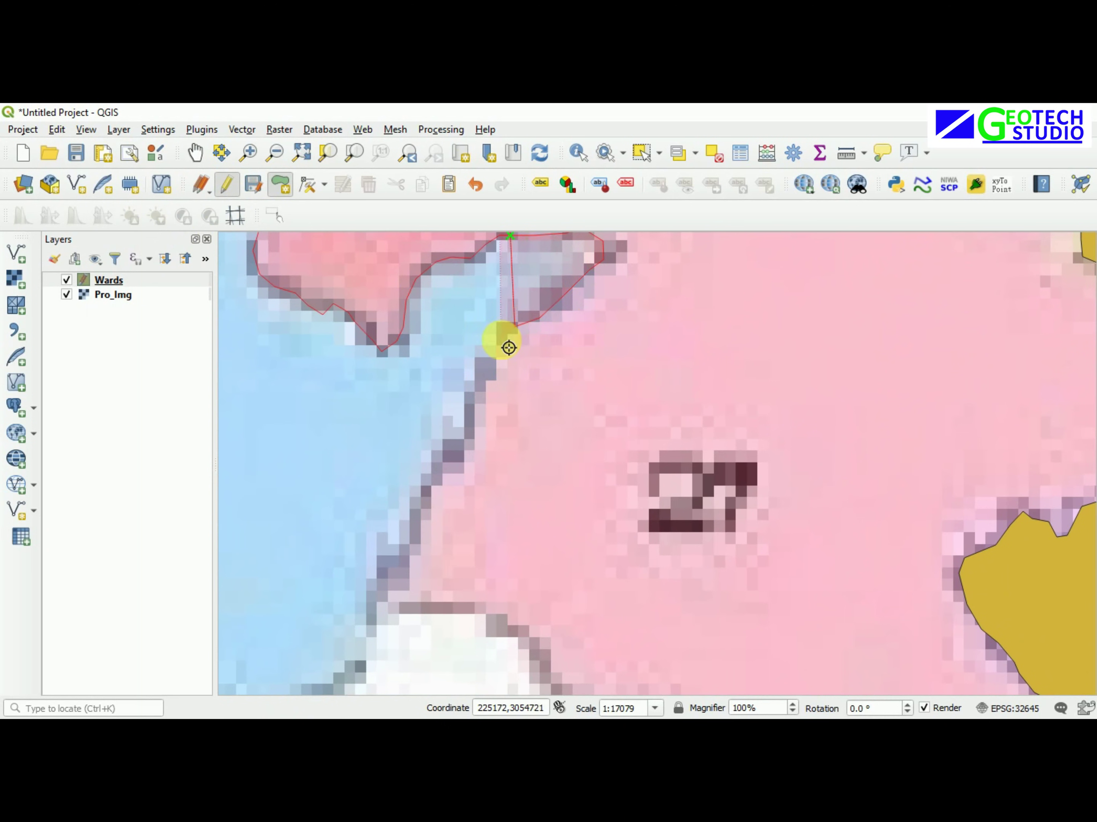
Trace ward 27's western boundary beside the blue area down to the corner at the white area
click(498, 353)
click(487, 384)
click(470, 424)
click(464, 441)
click(441, 463)
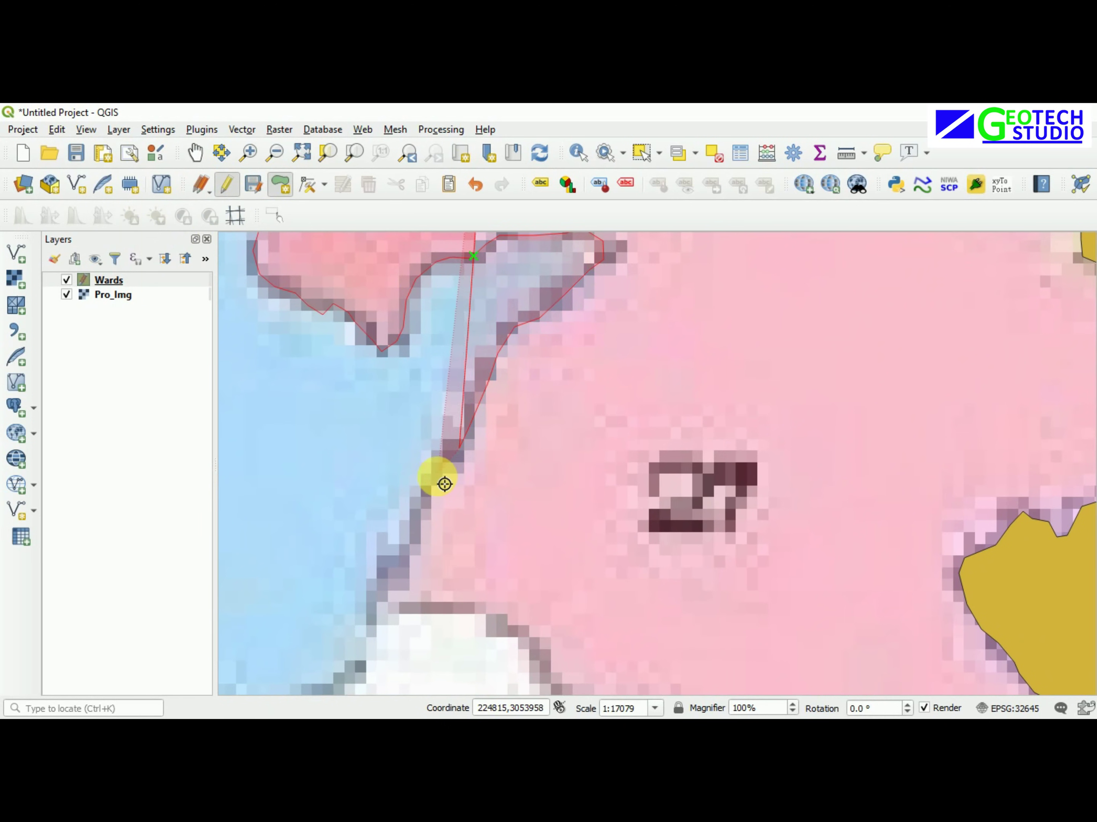
click(417, 534)
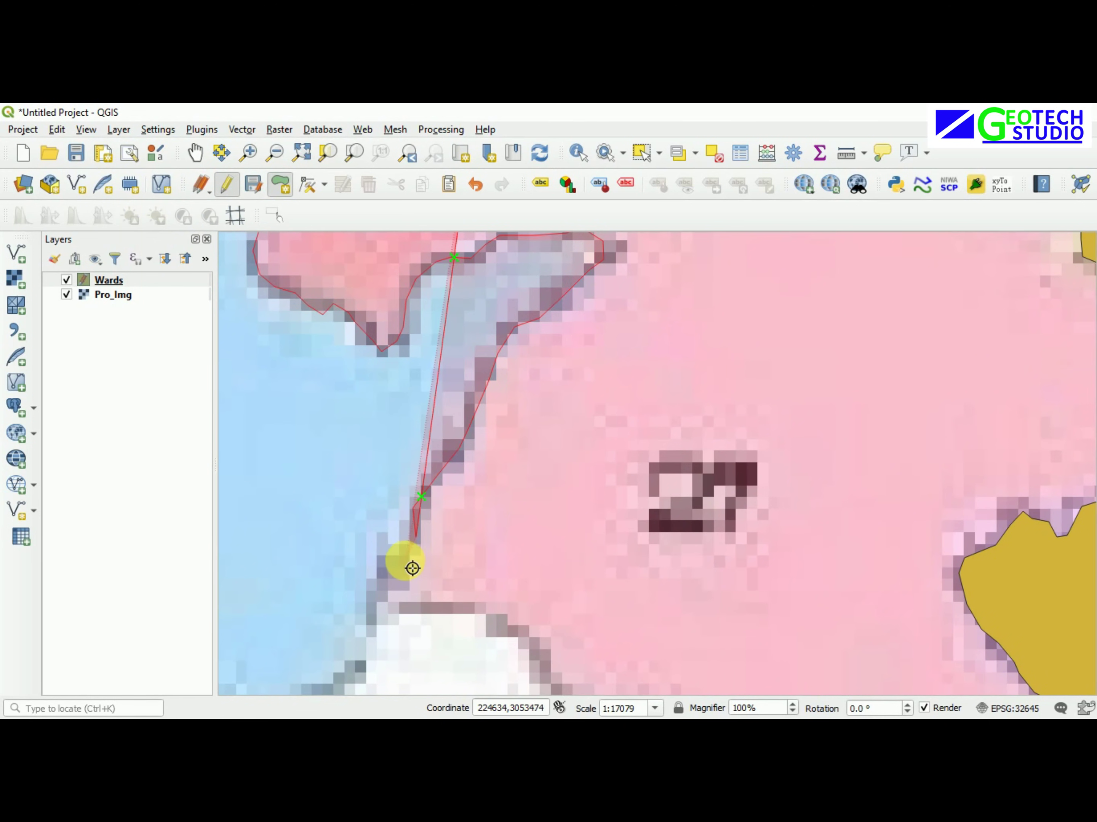
click(401, 563)
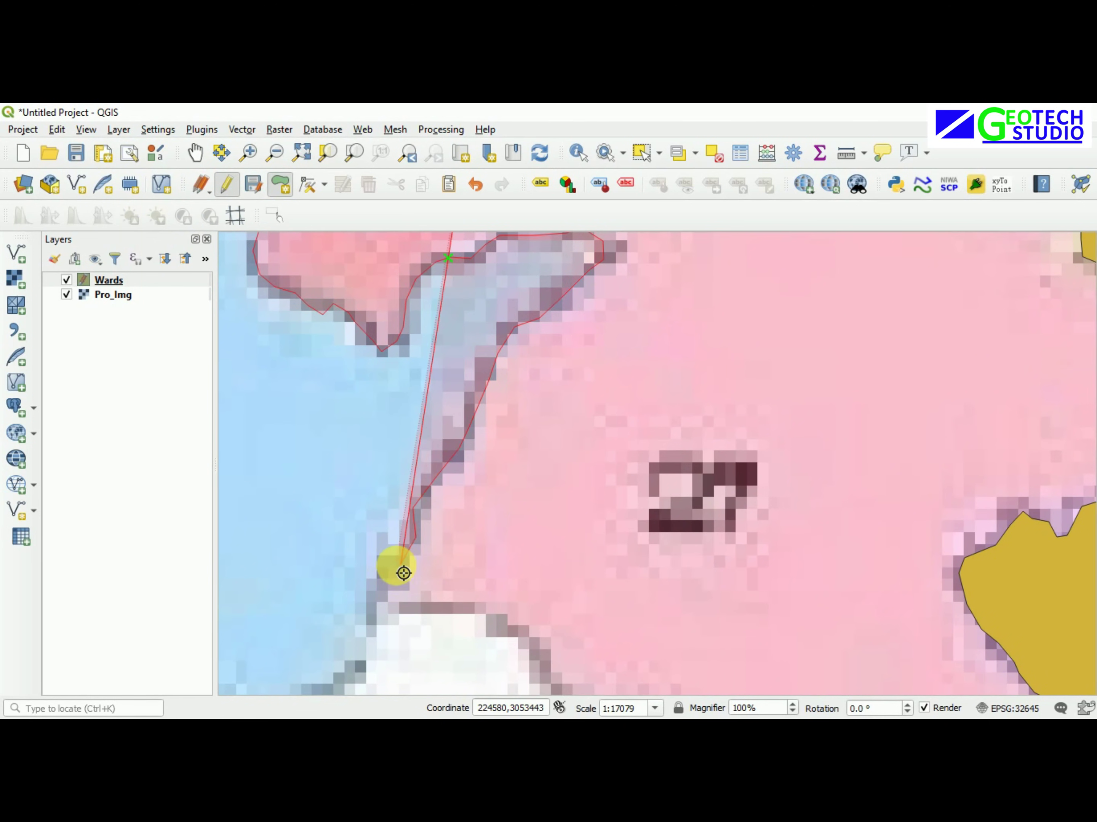
click(383, 606)
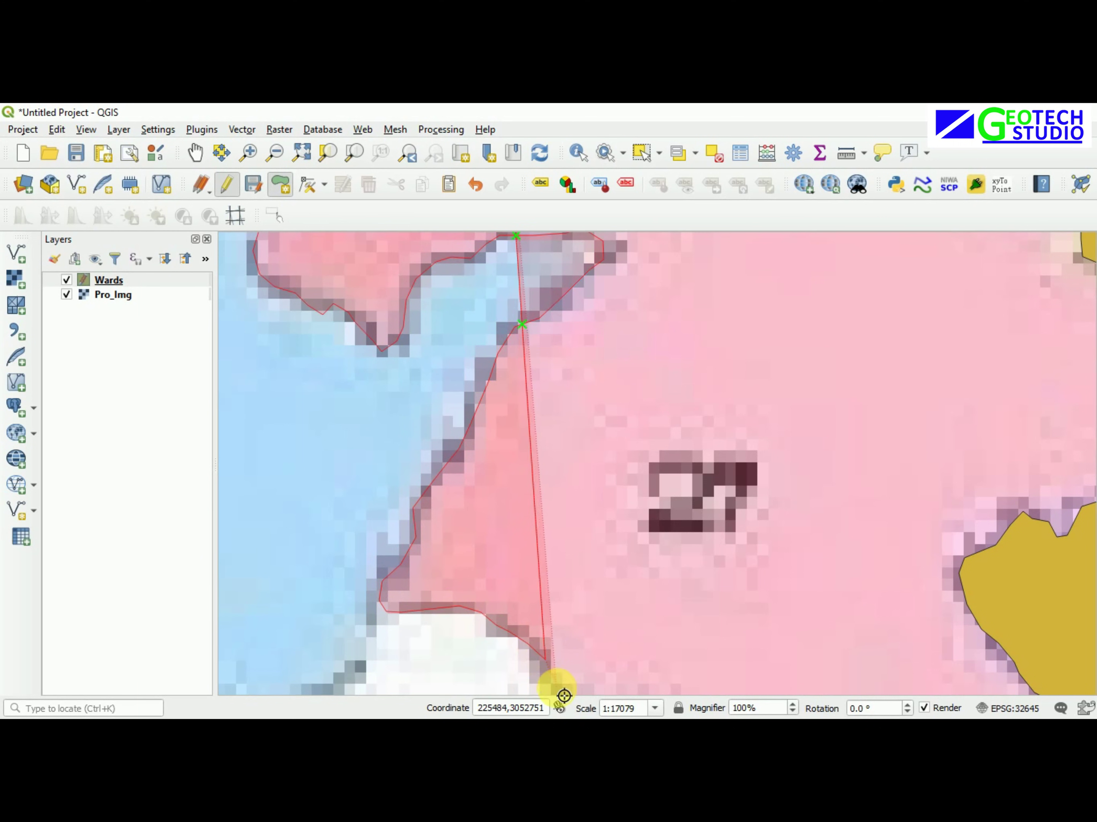
Extend the ward 27 polygon southeast along its southwestern edge to the bend above the southern lobe
click(556, 691)
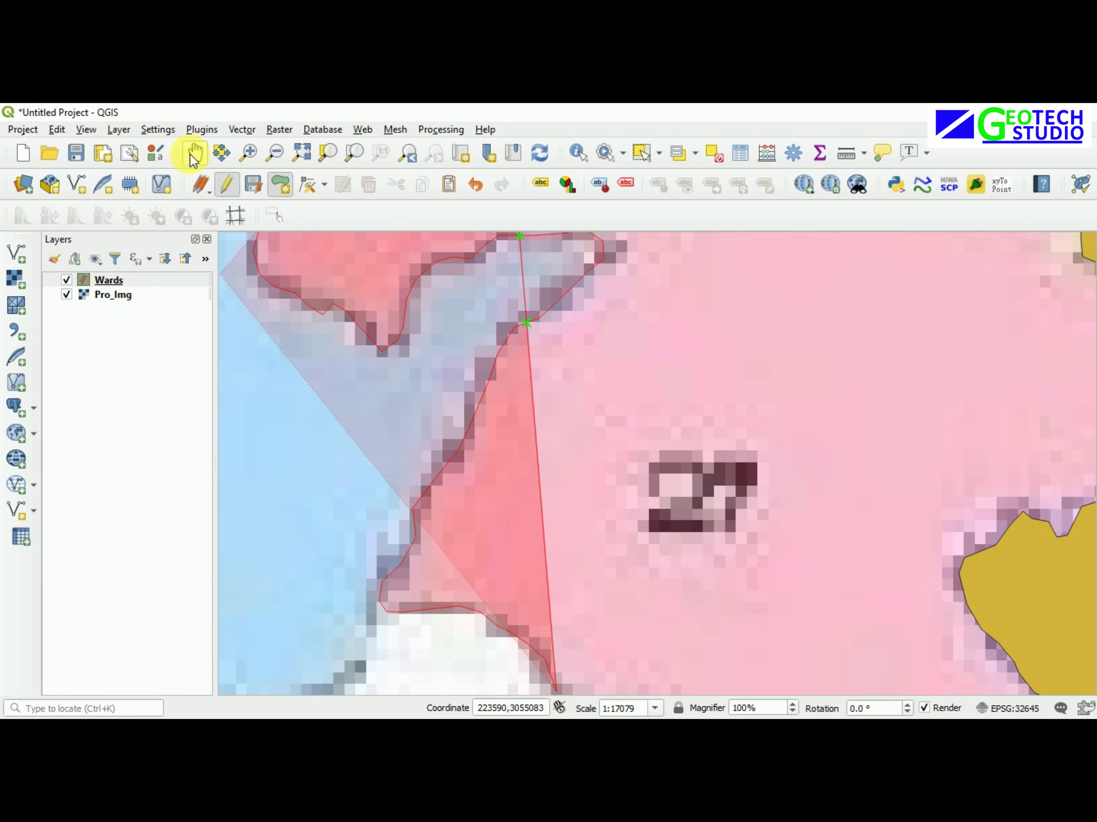
click(194, 158)
drag(808, 673, 687, 299)
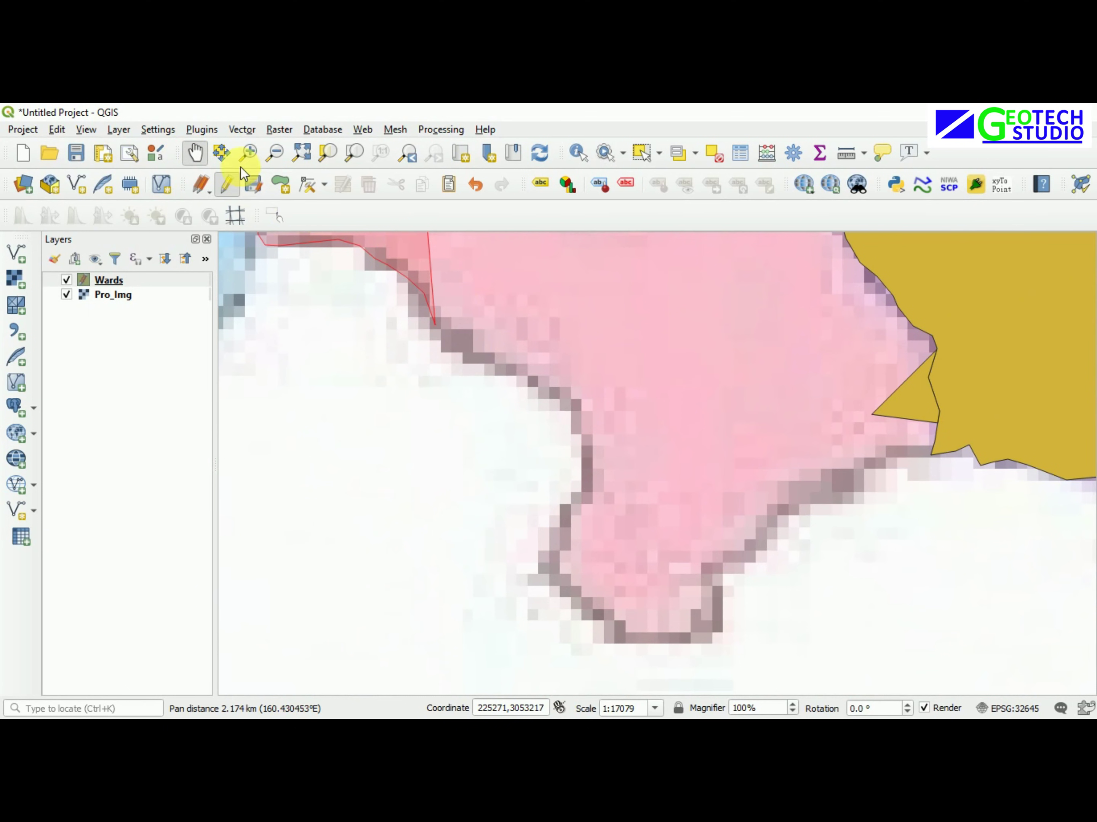
click(279, 185)
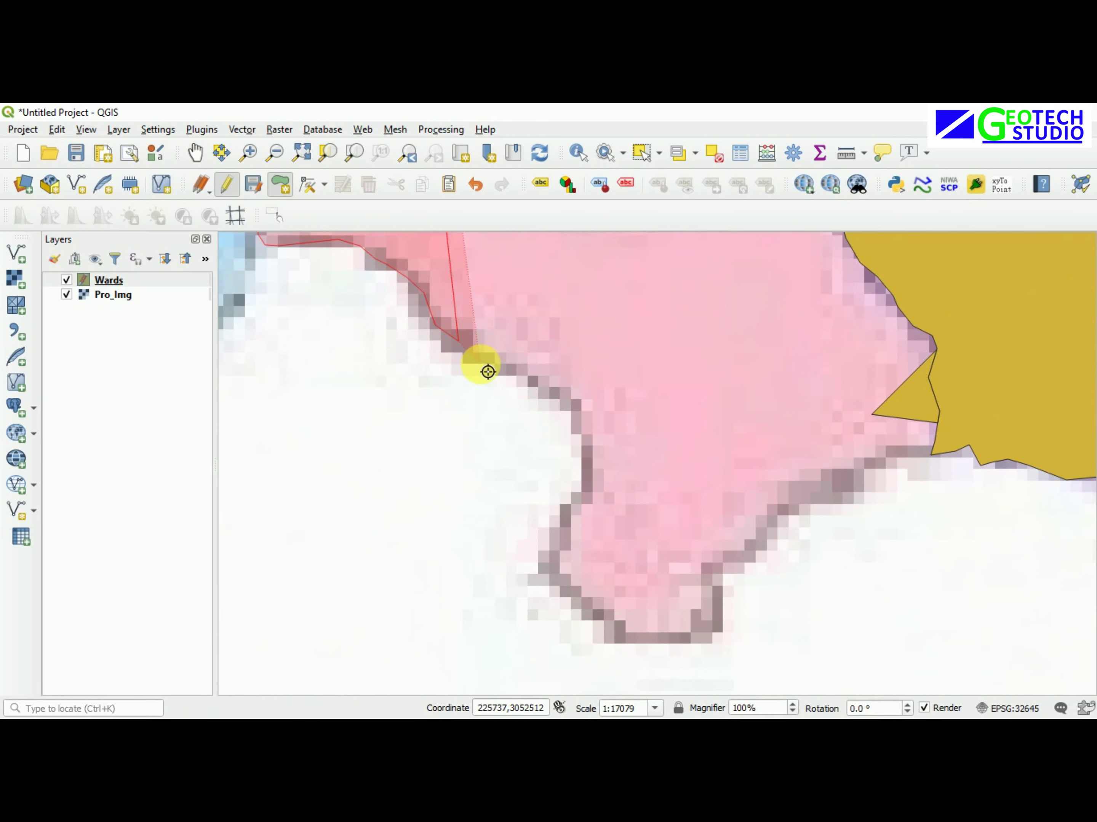
click(473, 358)
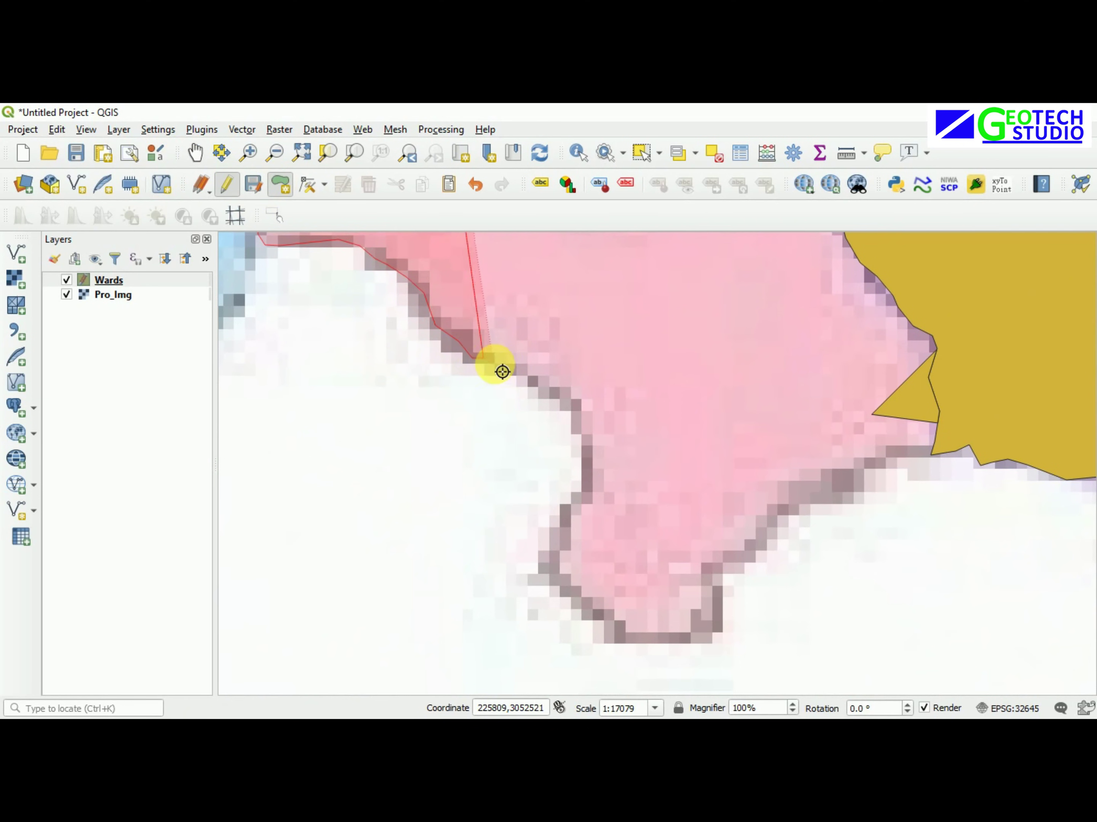
click(486, 359)
click(522, 377)
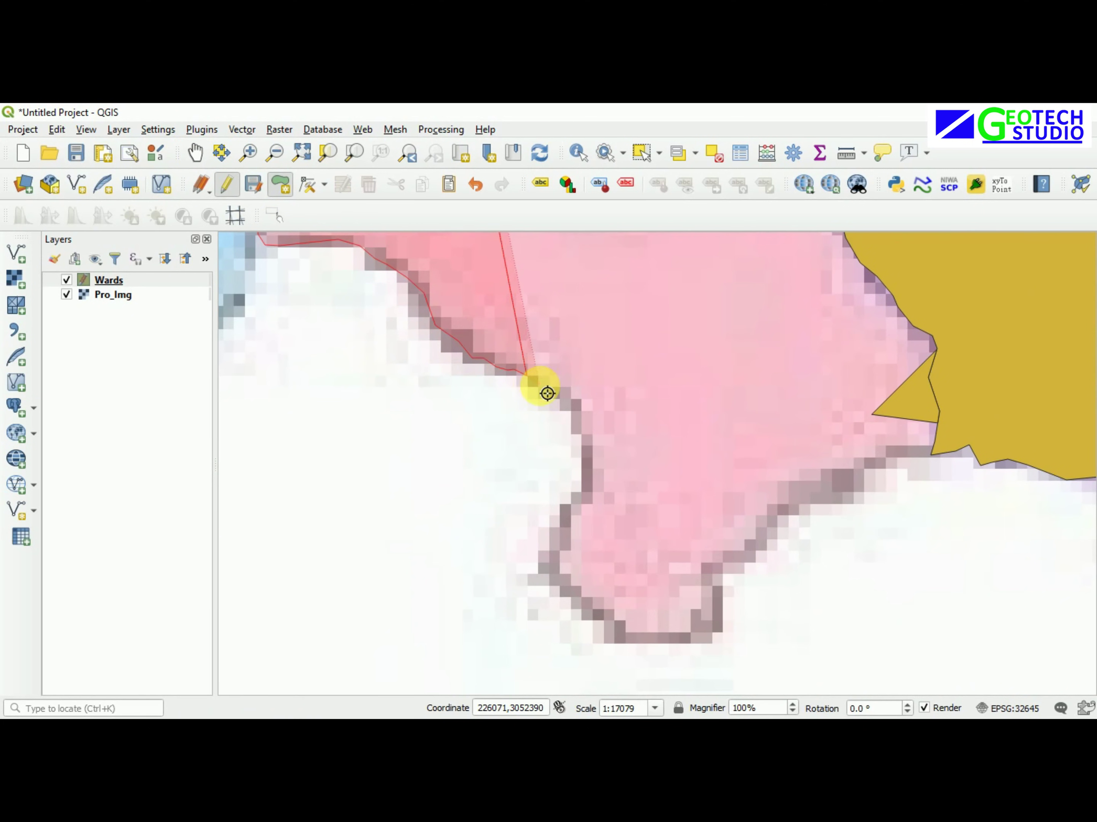
click(547, 391)
click(569, 401)
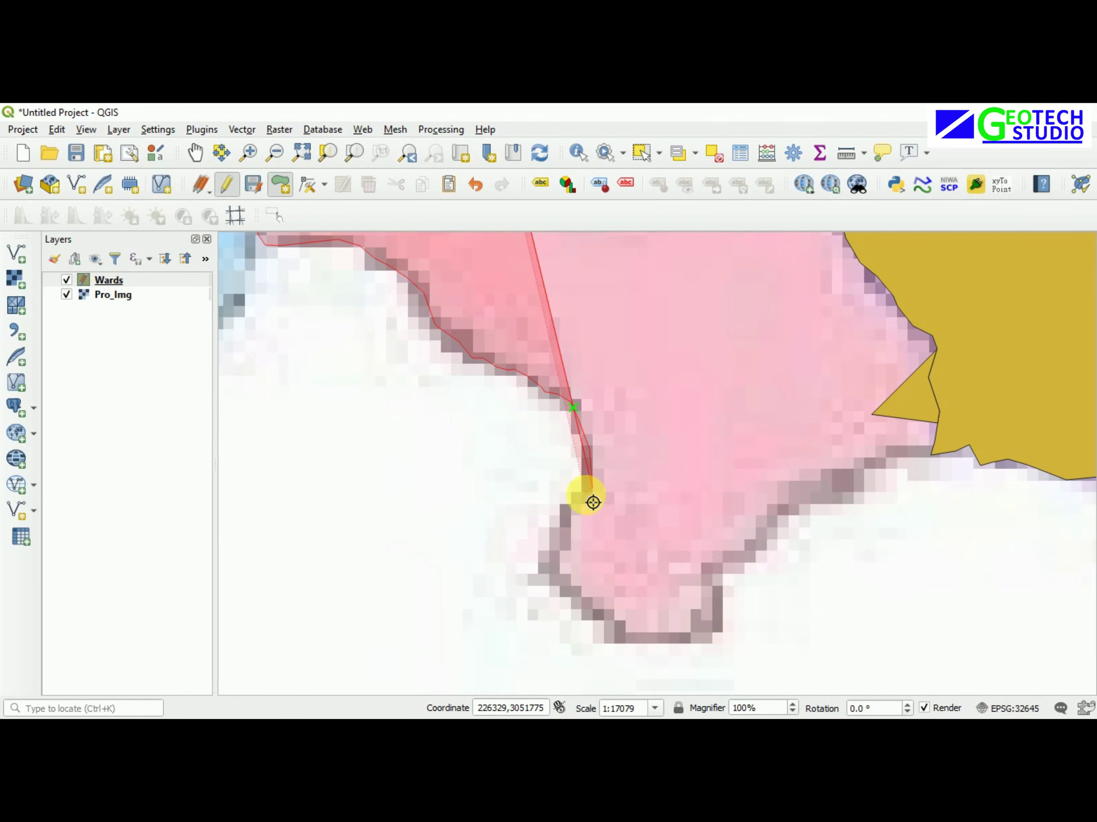
Trace the ward 27 polygon around its southern lobe, up to the inner corner on the lobe's east side
click(570, 516)
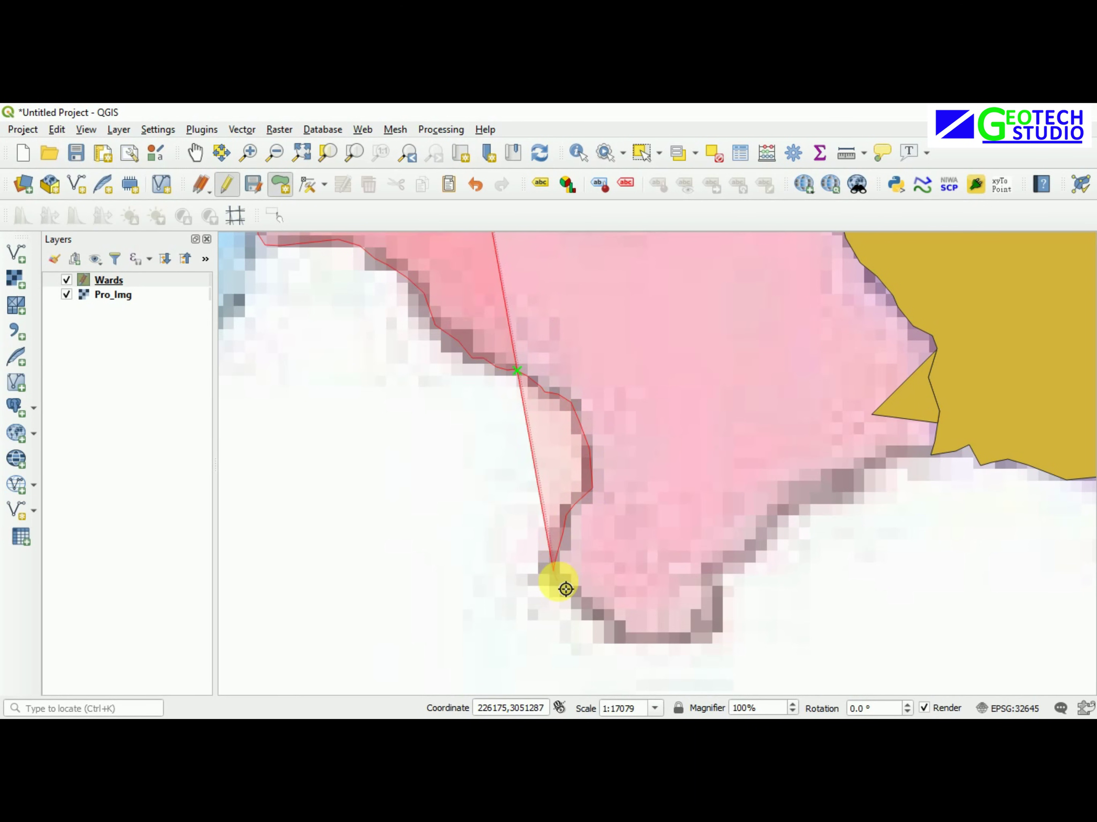
click(554, 570)
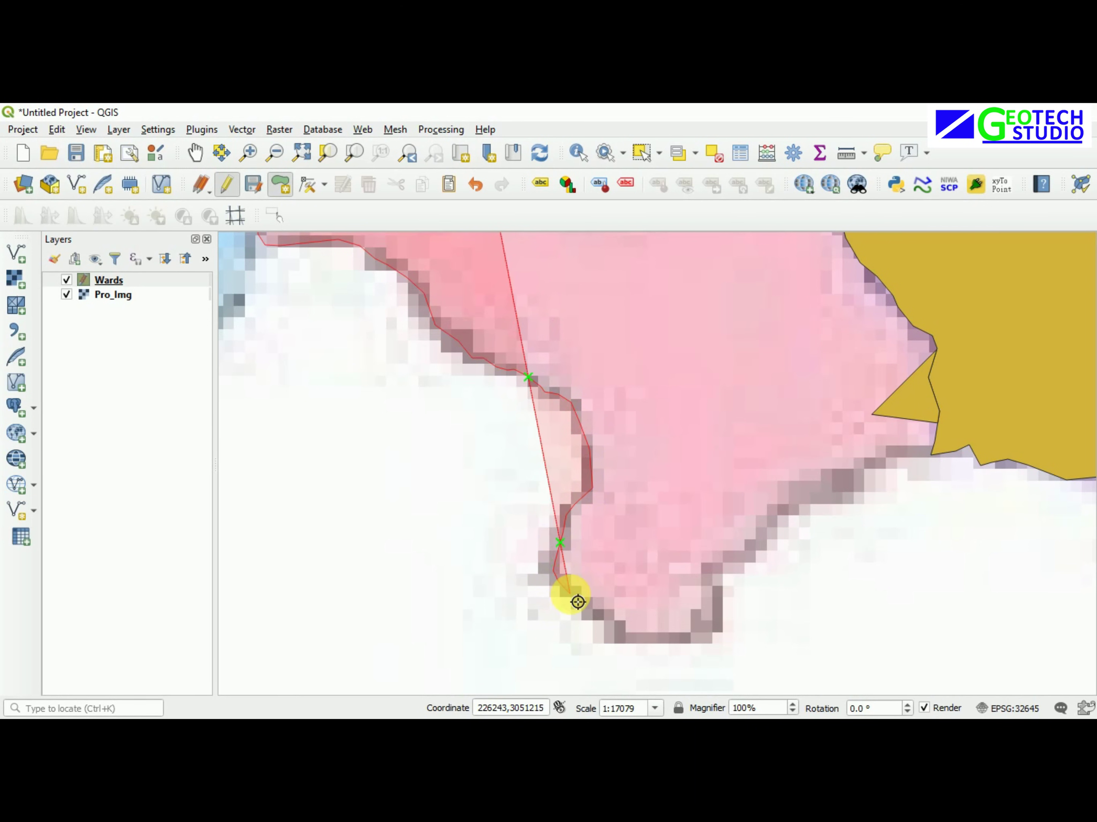
click(610, 630)
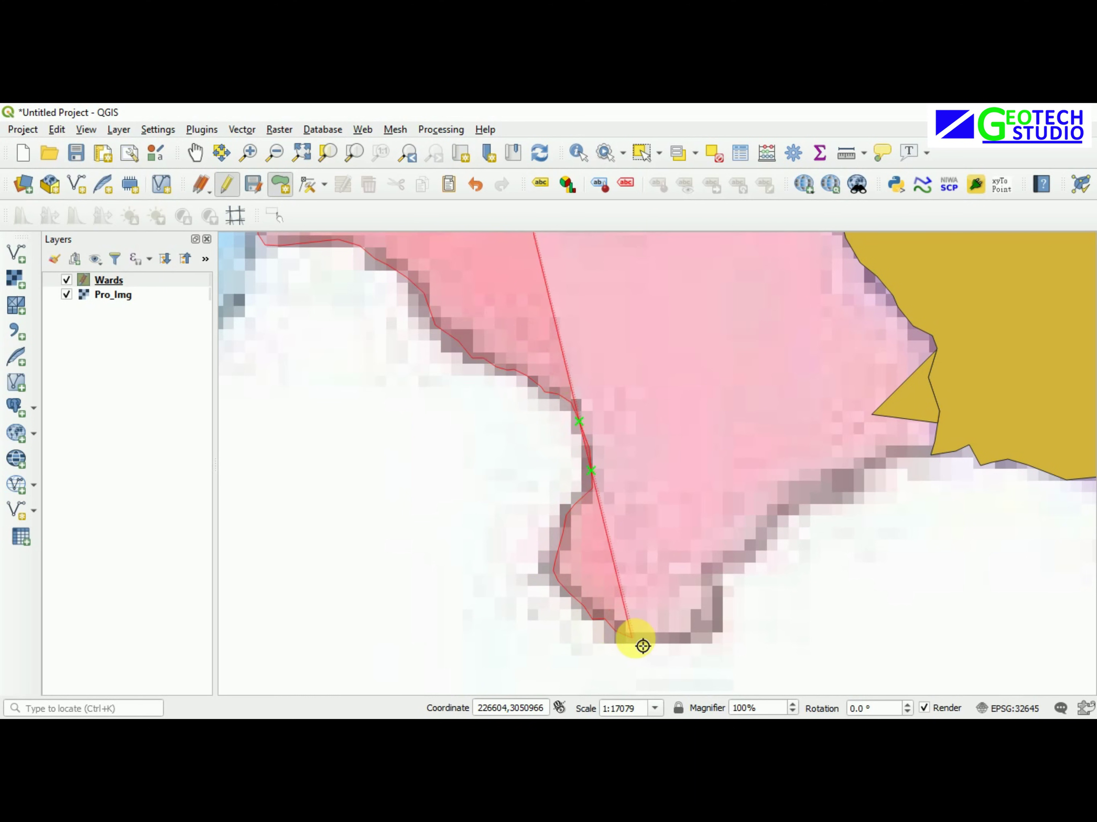
click(711, 635)
click(717, 607)
click(712, 578)
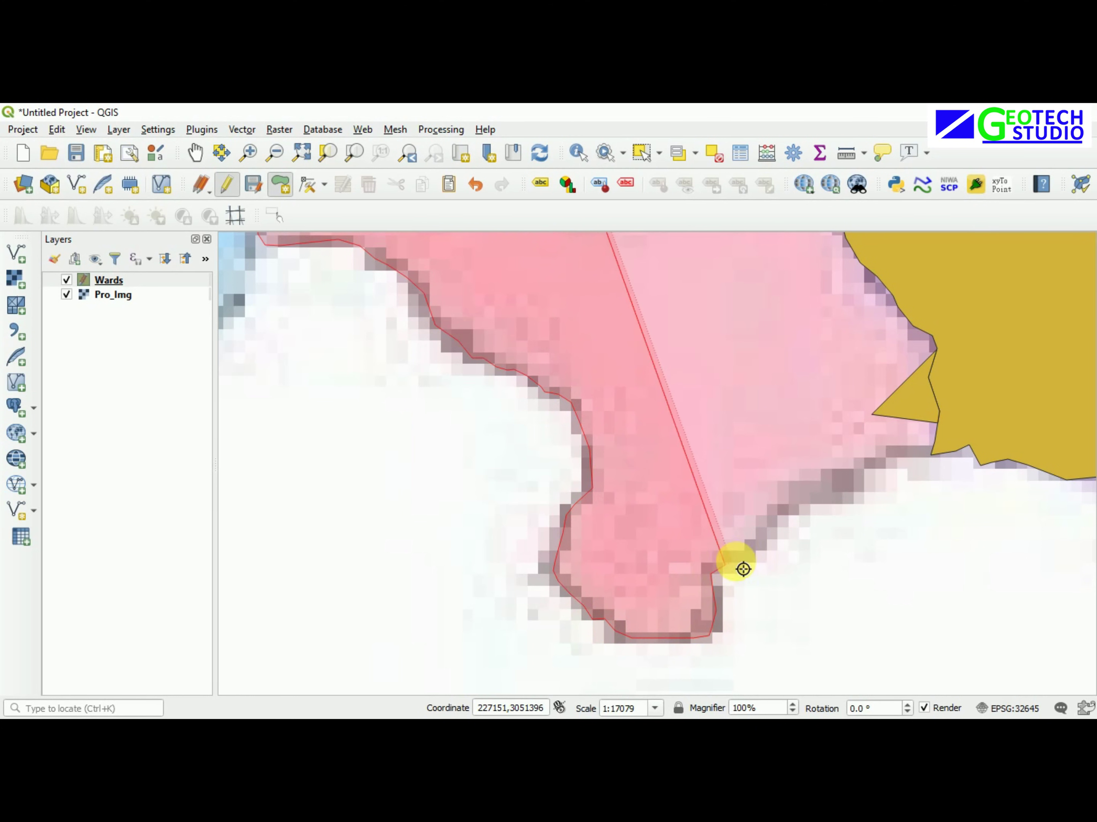
Extend the ward 27 polygon northeast along its southeastern edge to the corner it shares with the digitized neighbouring ward
click(756, 547)
click(778, 518)
click(798, 496)
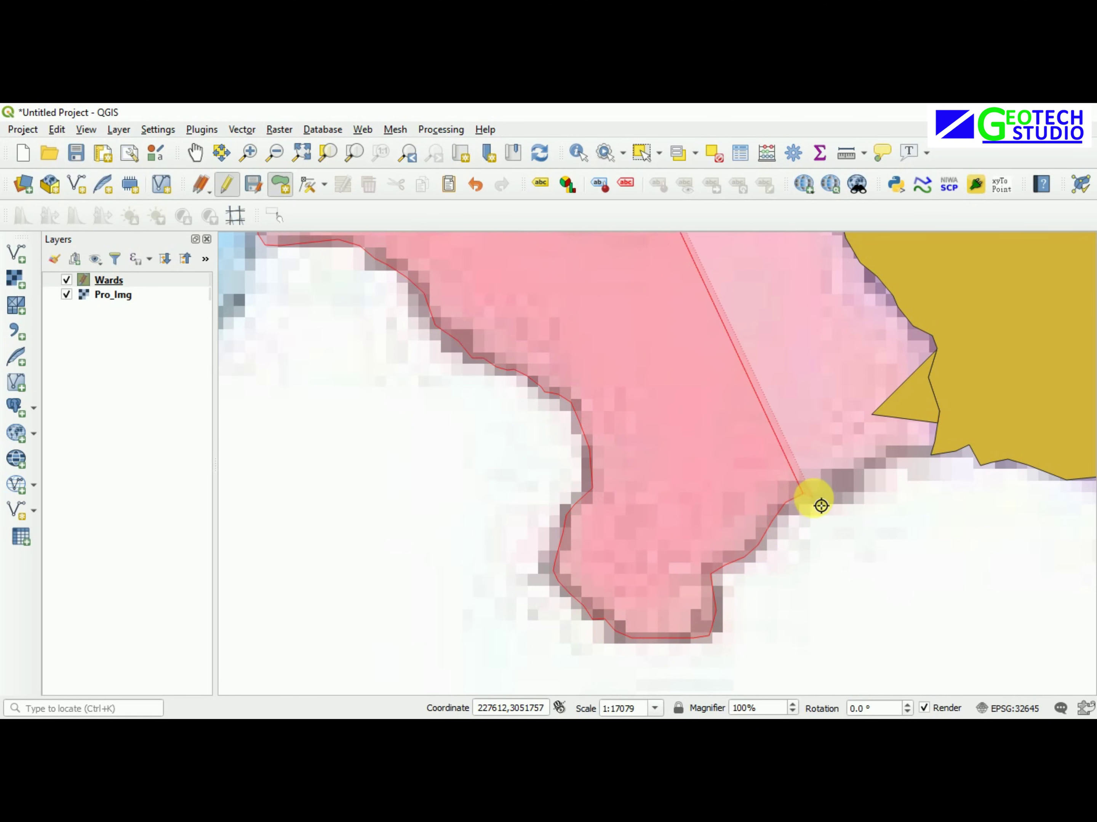
click(846, 497)
click(860, 482)
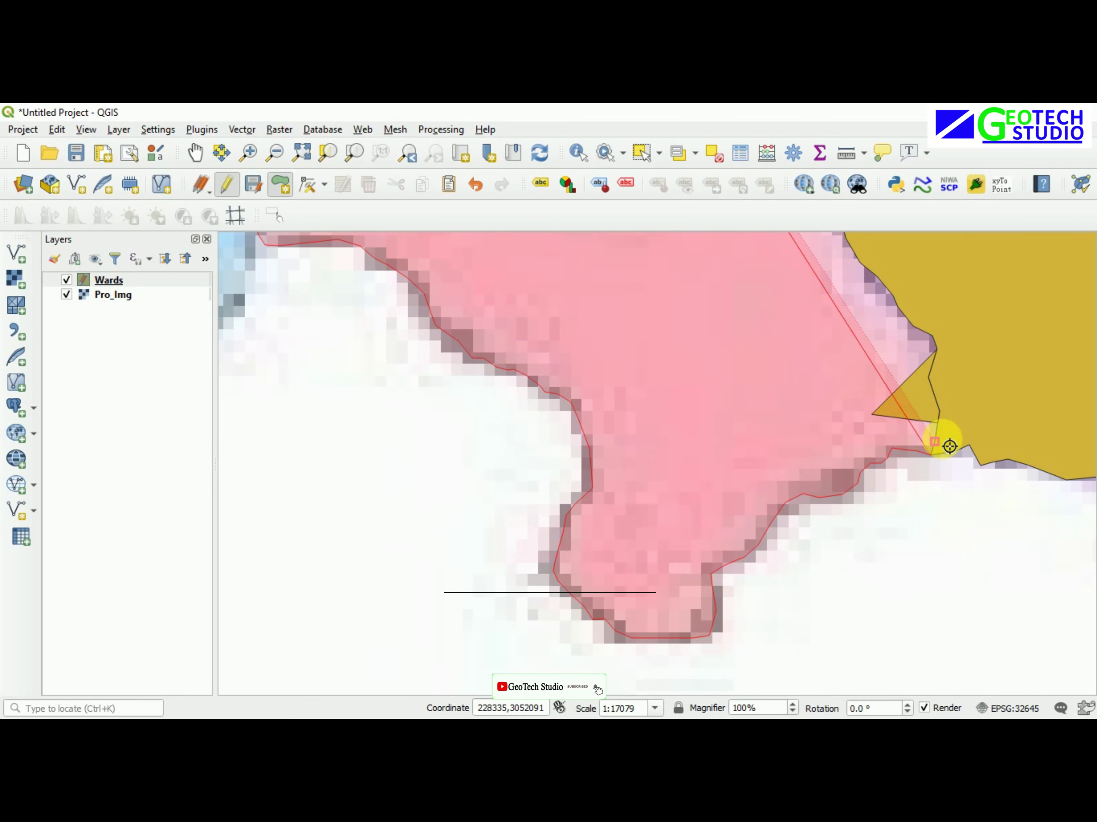
Route the closing side of the ward 27 polygon through the digitized wards to its east and north, enclosing their shared boundaries
click(979, 316)
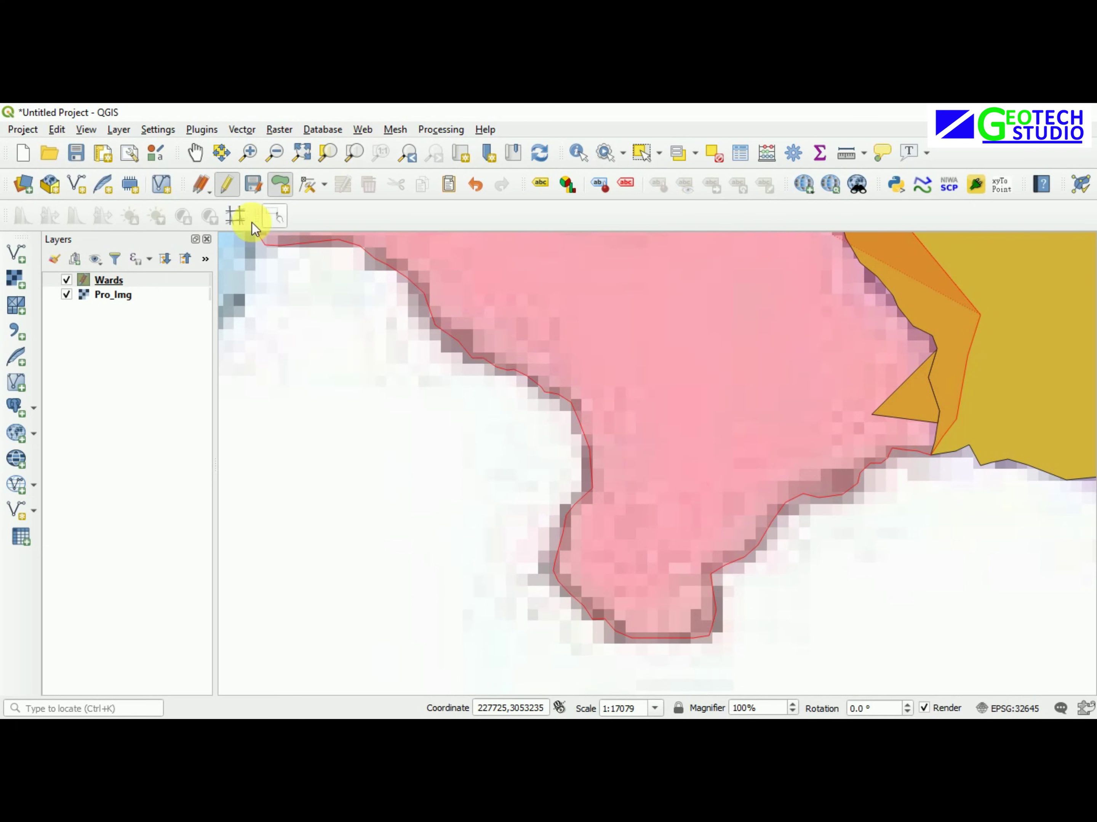
click(193, 152)
scroll(749, 416, down, 3)
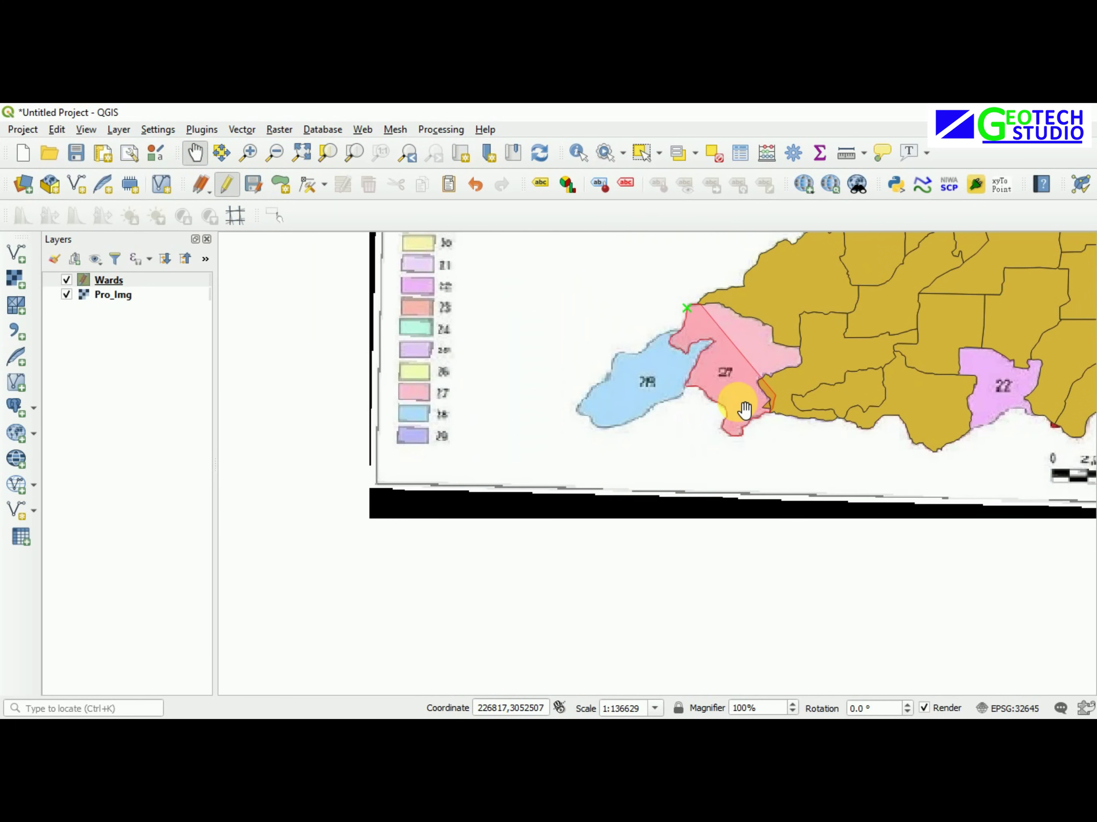
click(285, 196)
click(815, 366)
click(811, 336)
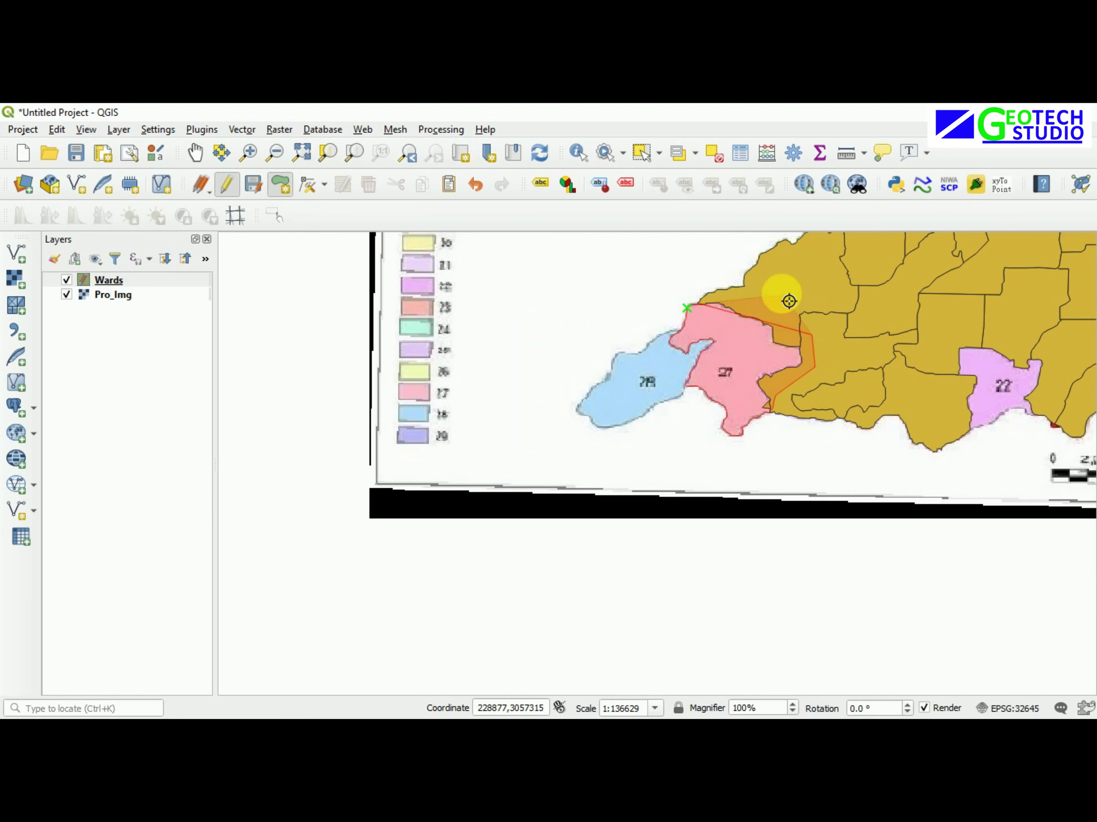
click(780, 293)
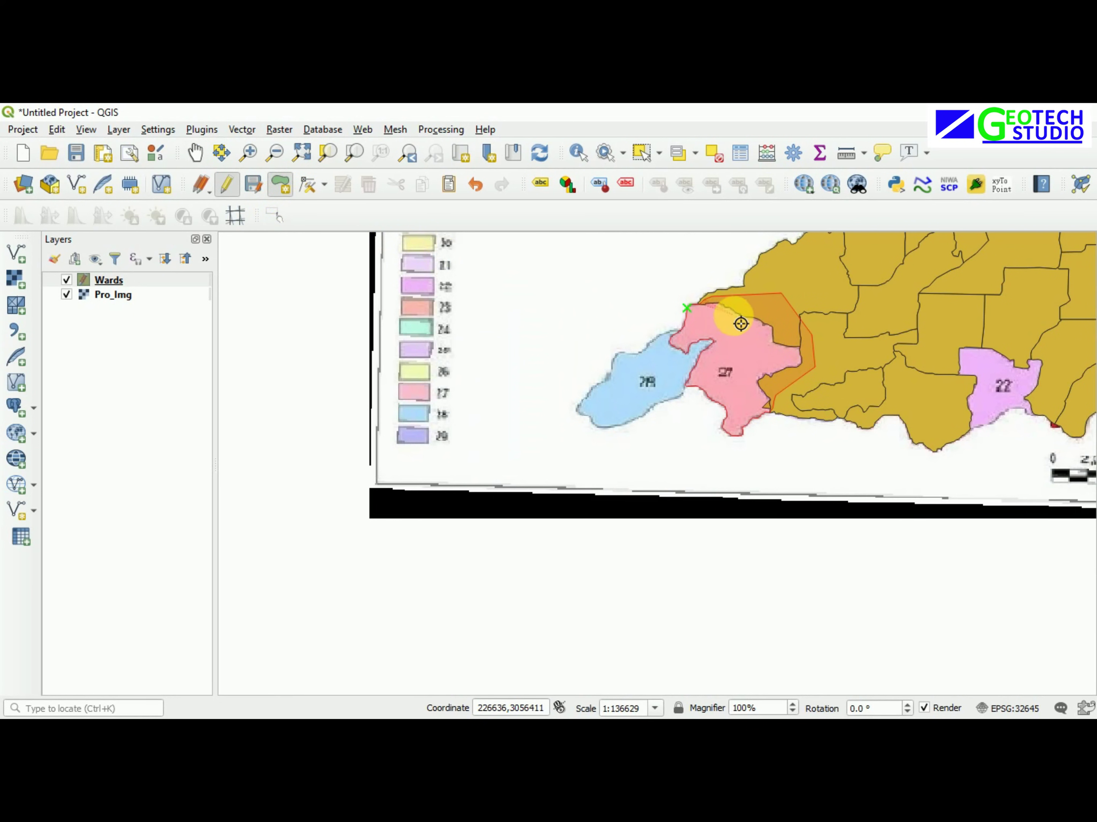
Finish the ward 27 polygon and record 27 as both its id and Ward_No
right_click(723, 342)
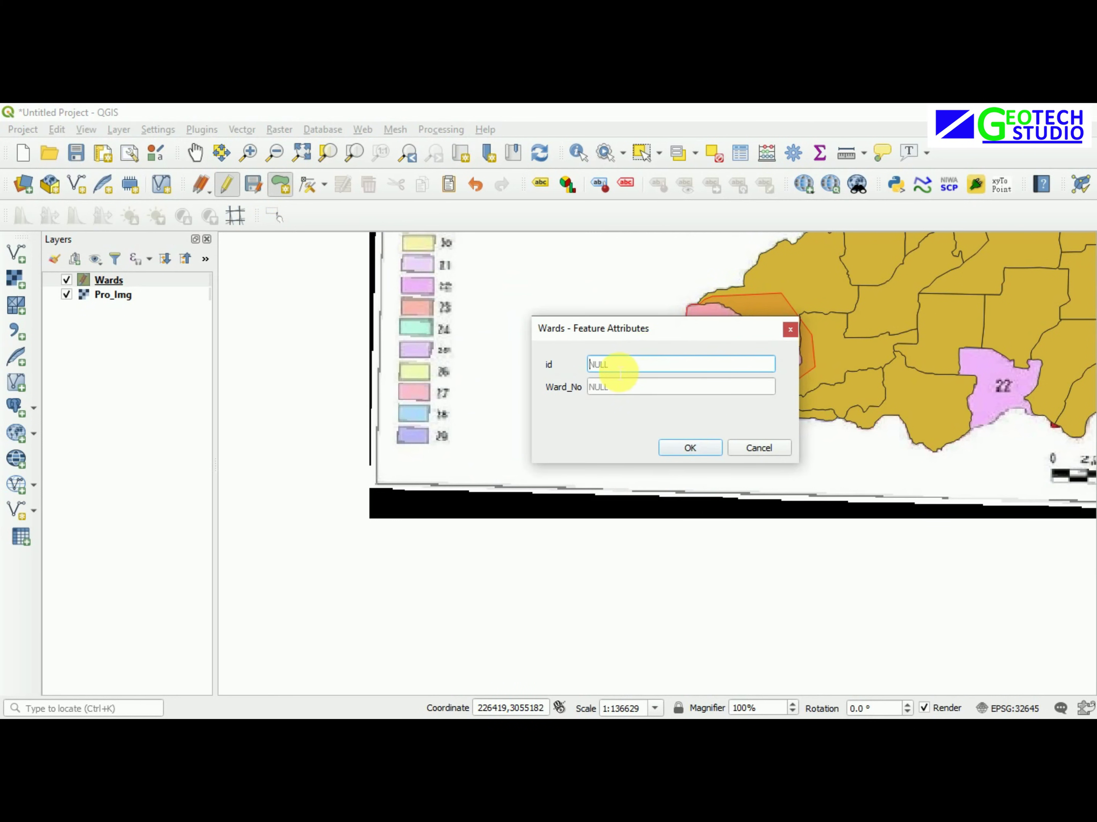
click(625, 391)
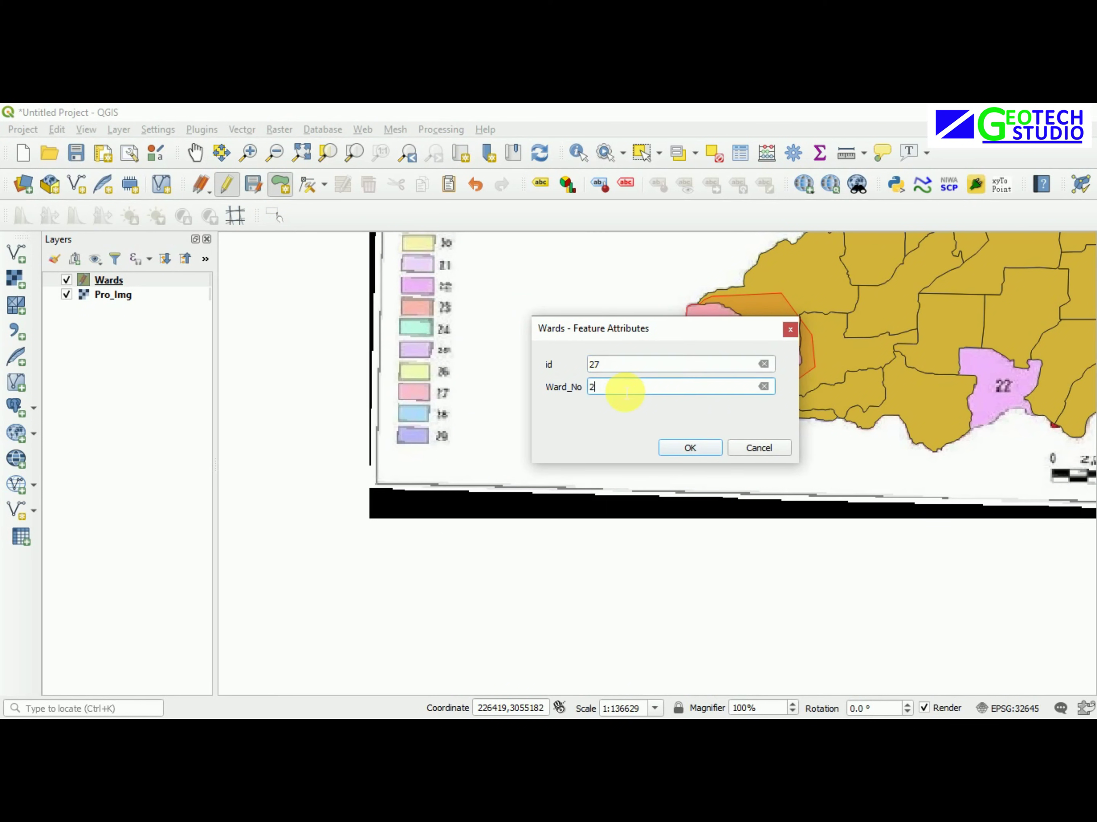
click(688, 449)
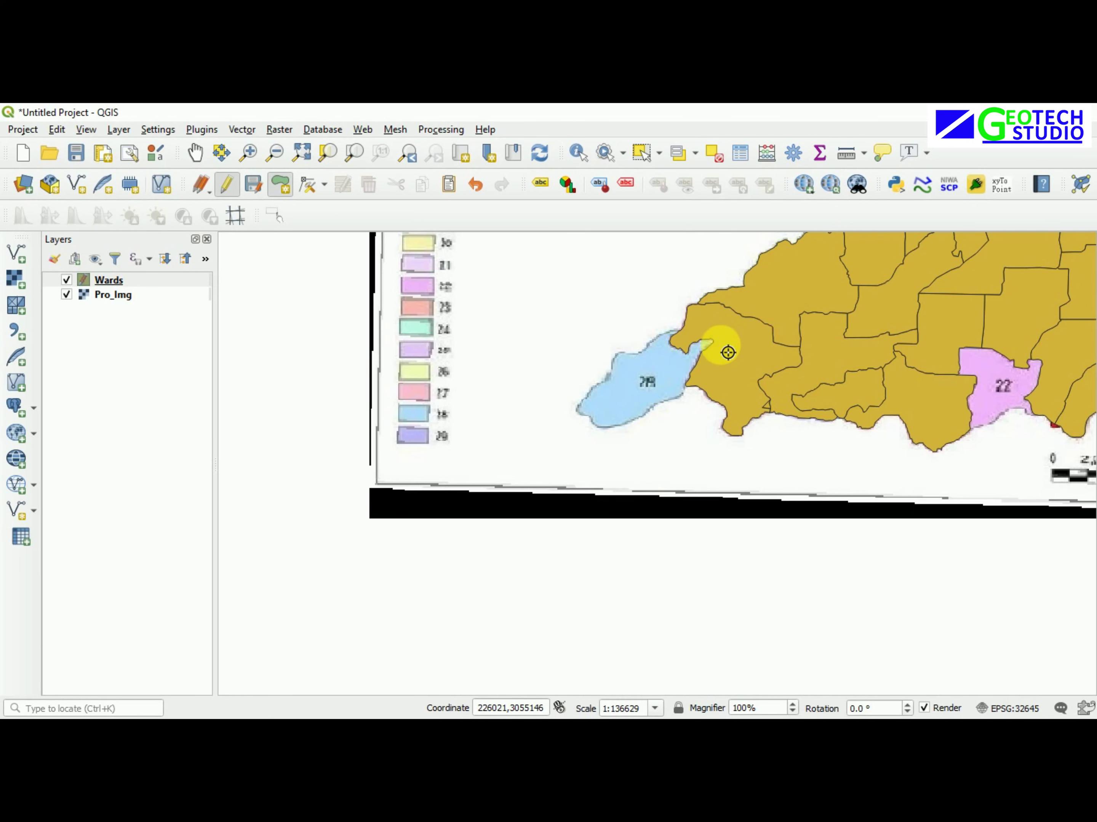
Check the blue western ward's number in the reference image Wardmap.jpg and return to QGIS
scroll(731, 361, up, 2)
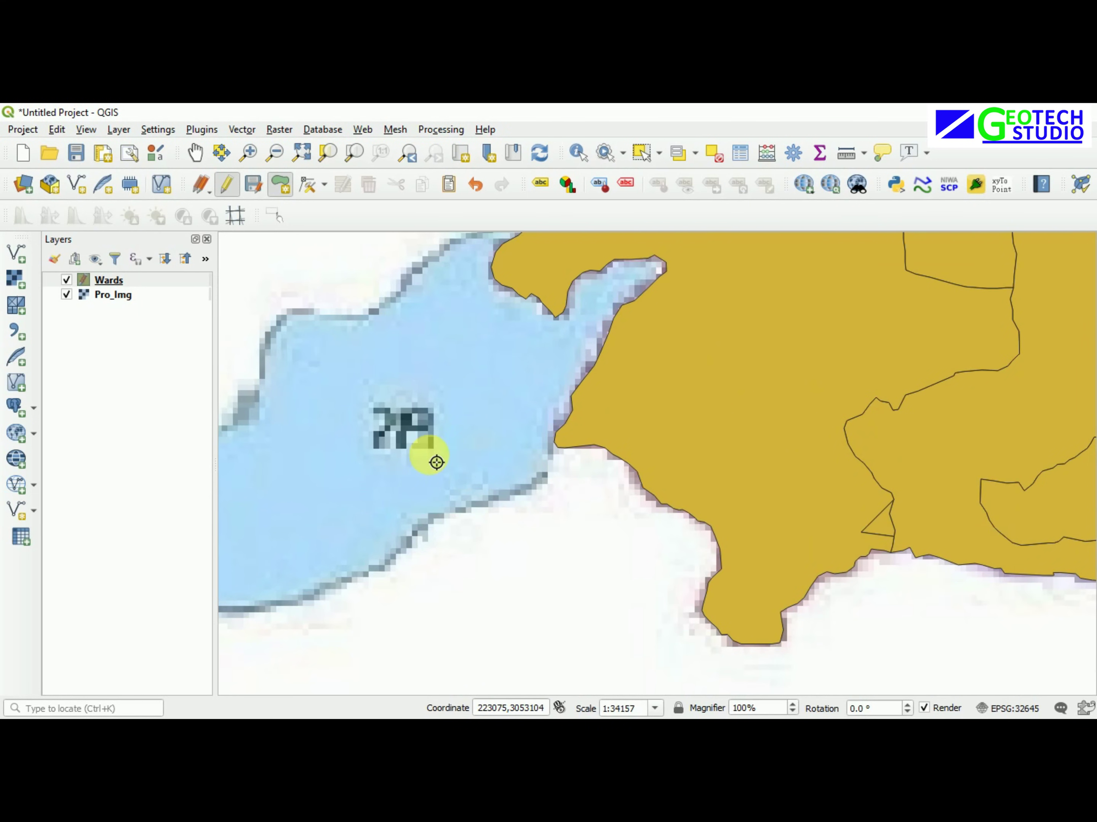
scroll(471, 431, down, 1)
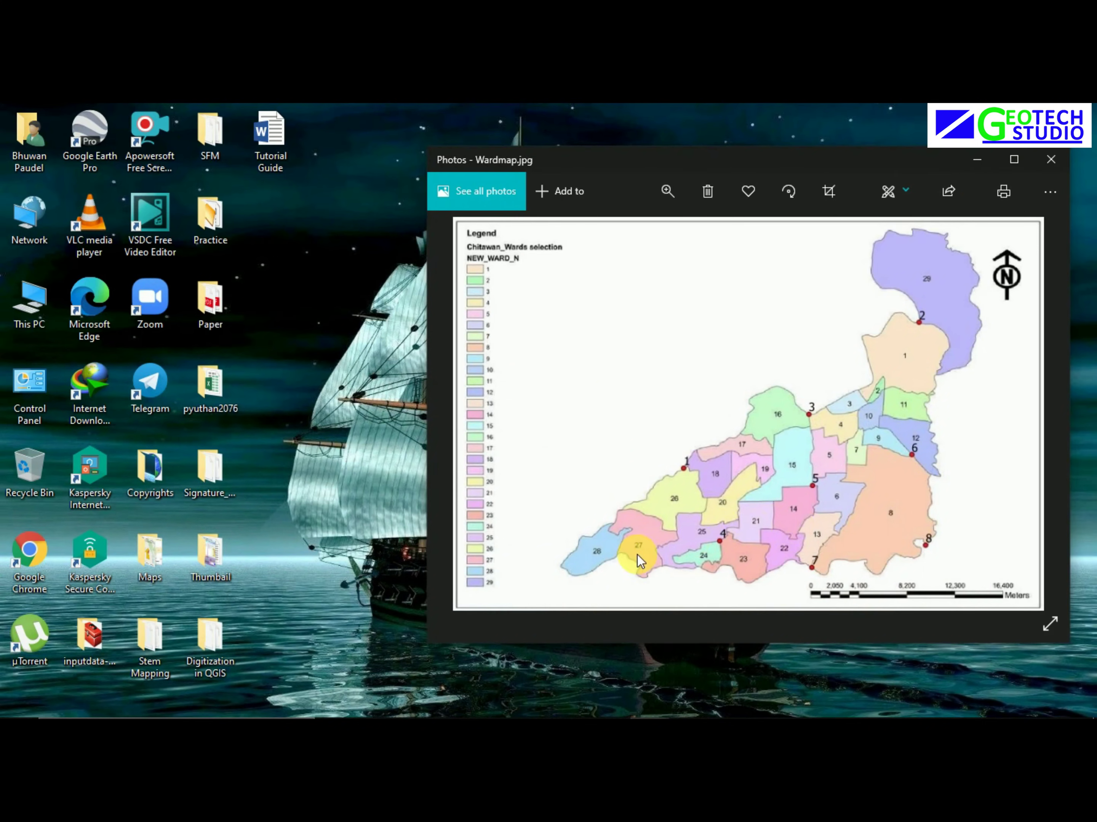
click(976, 159)
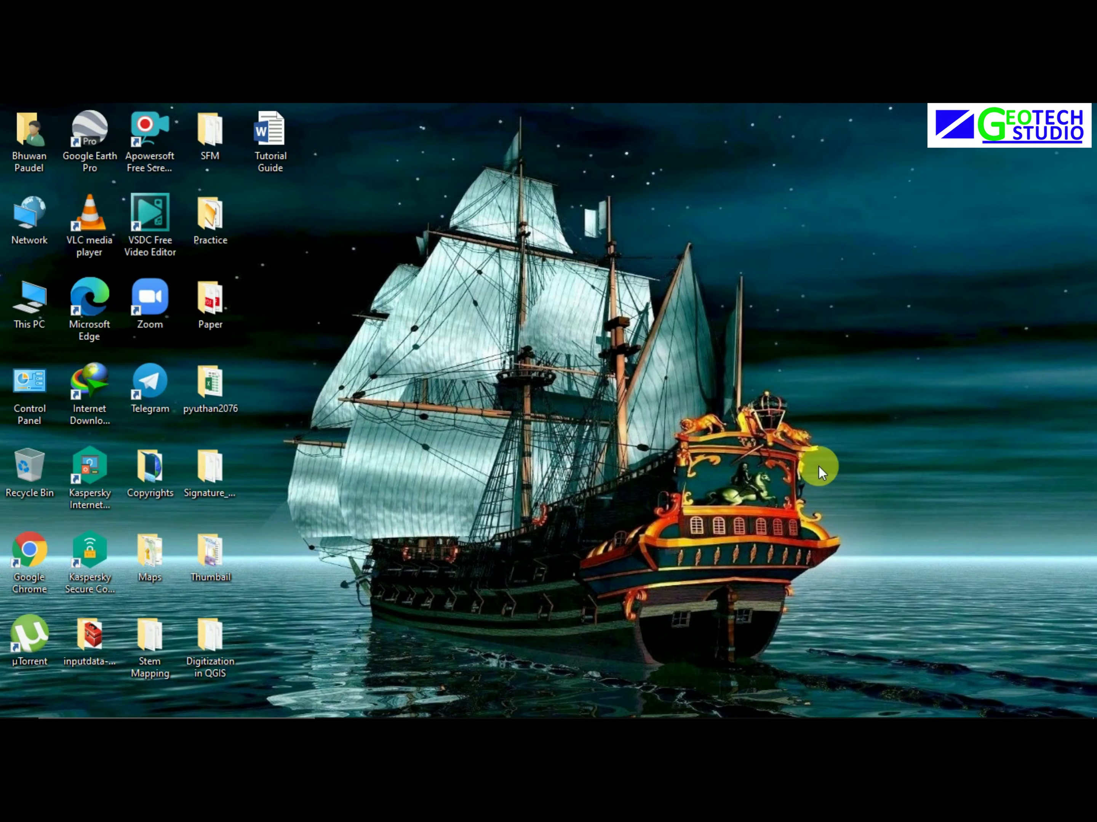
mouse_move(642, 712)
click(530, 705)
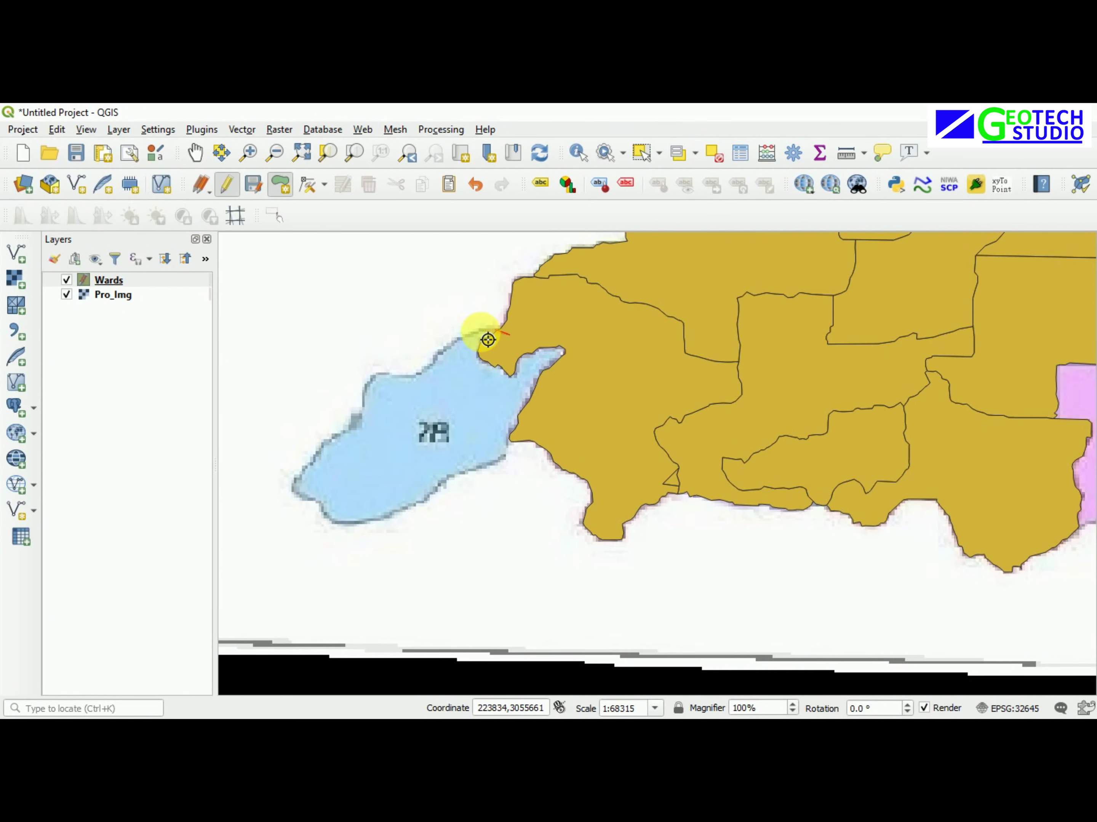
Start the ward 28 polygon inside ward 27 and trace its northern edge southwest to the bend above the label
scroll(477, 343, up, 2)
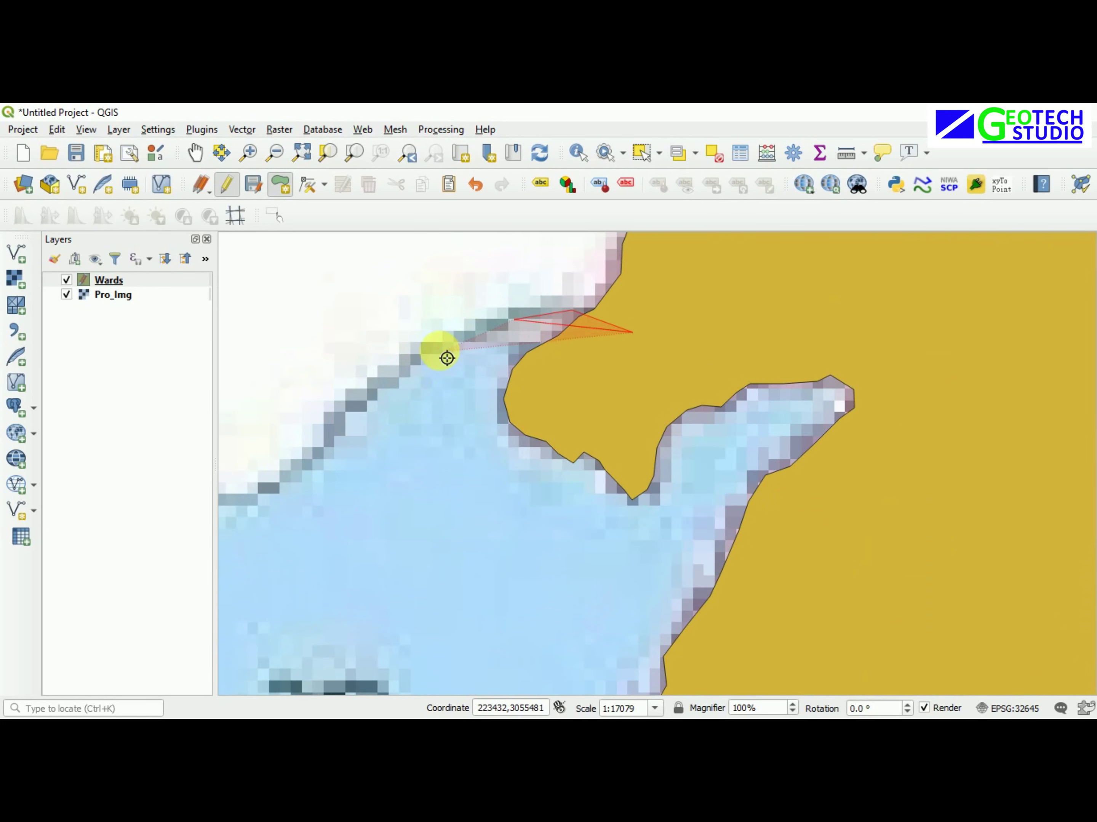
click(409, 365)
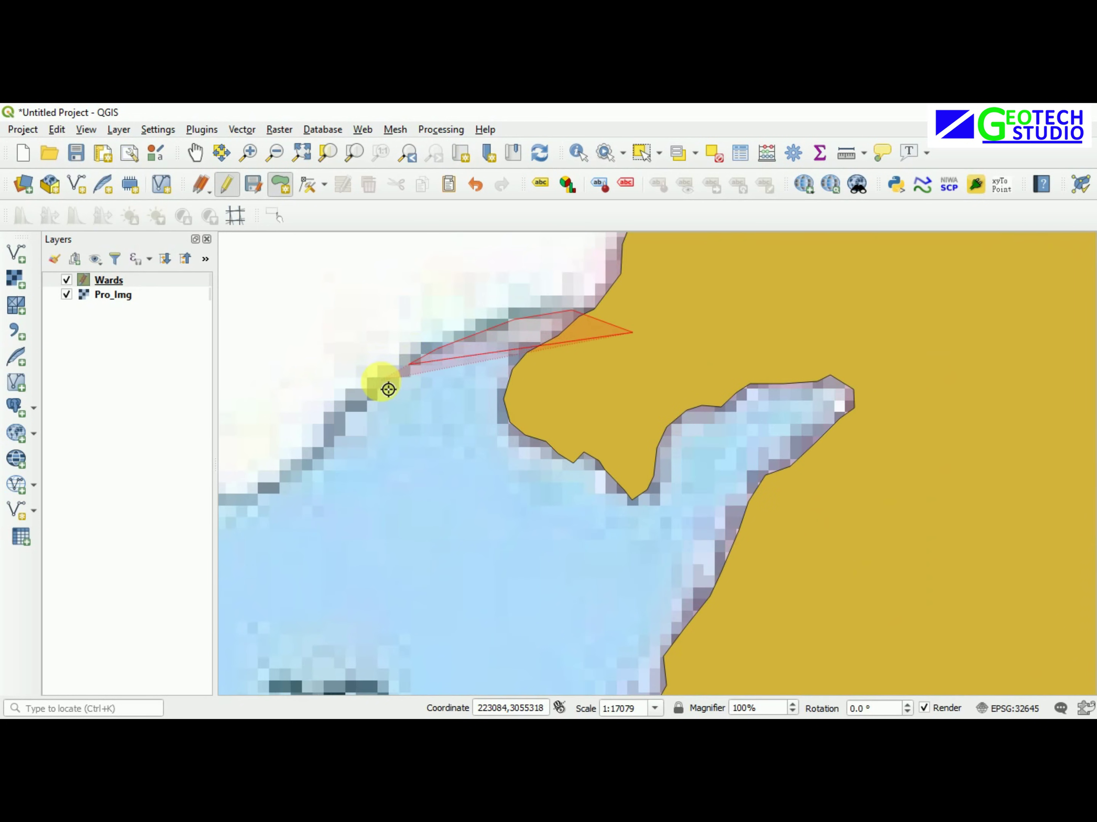
click(379, 387)
click(340, 421)
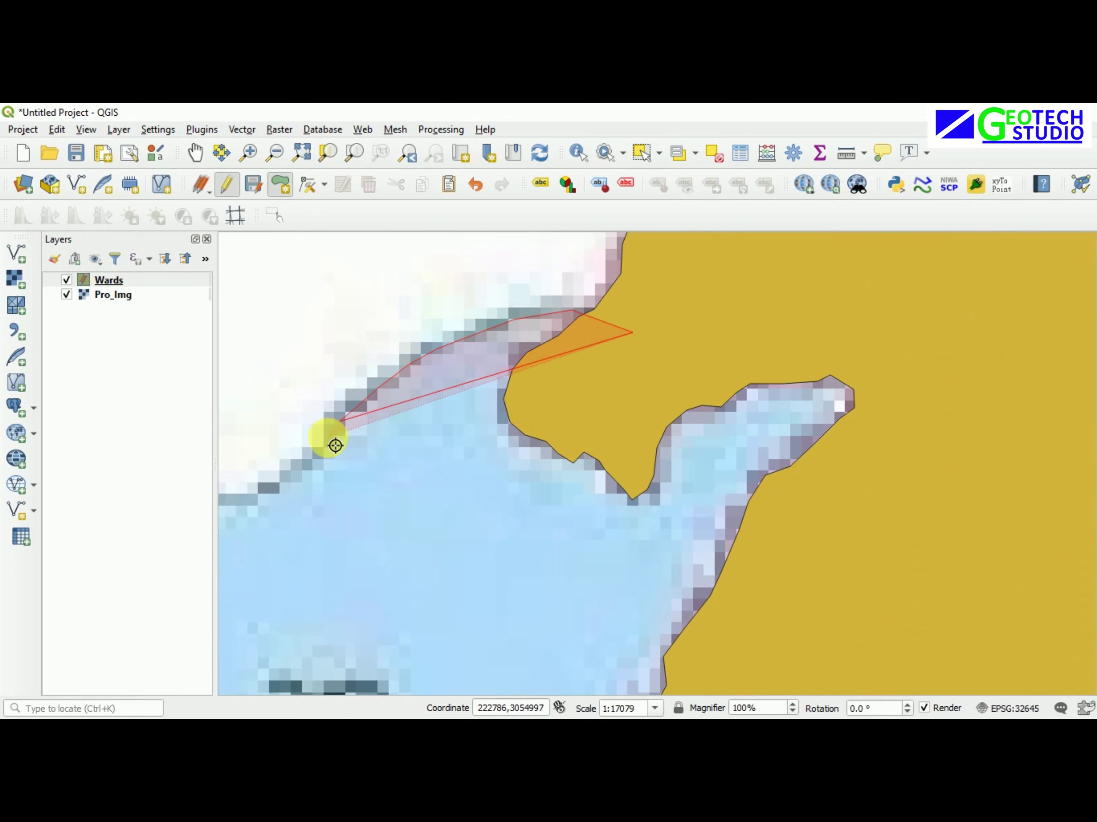
click(324, 451)
click(301, 471)
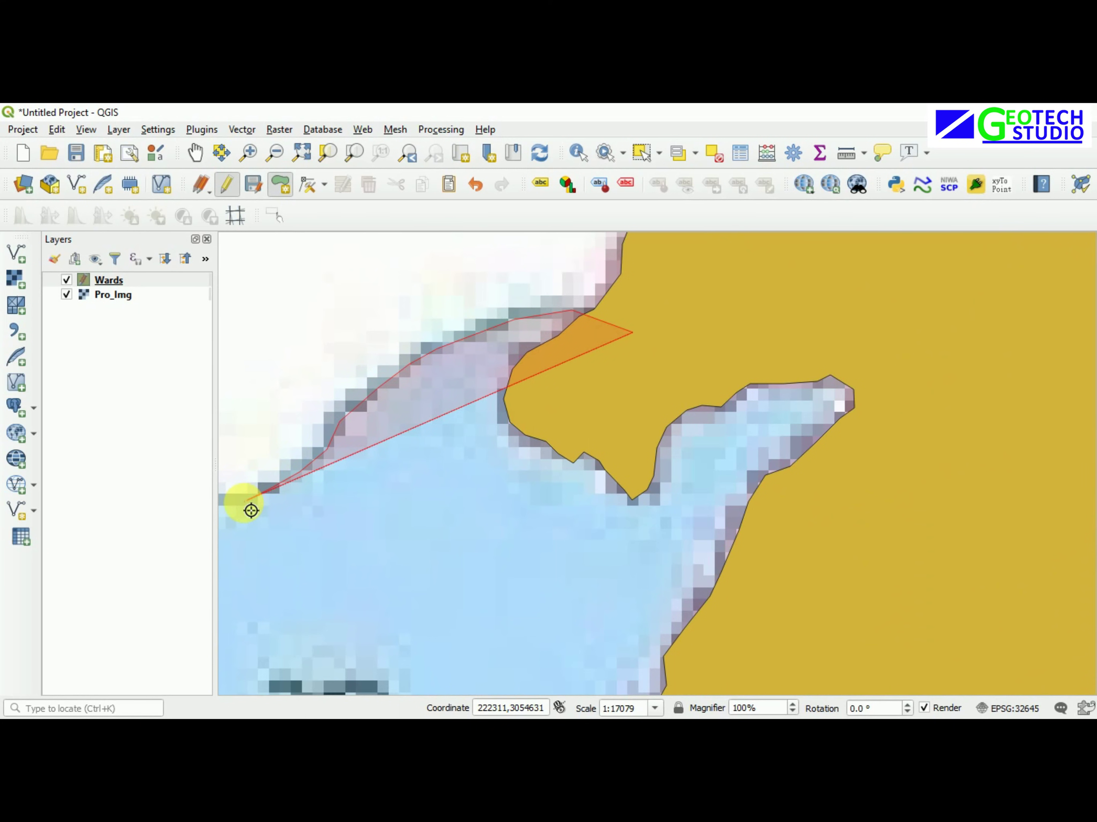
click(249, 503)
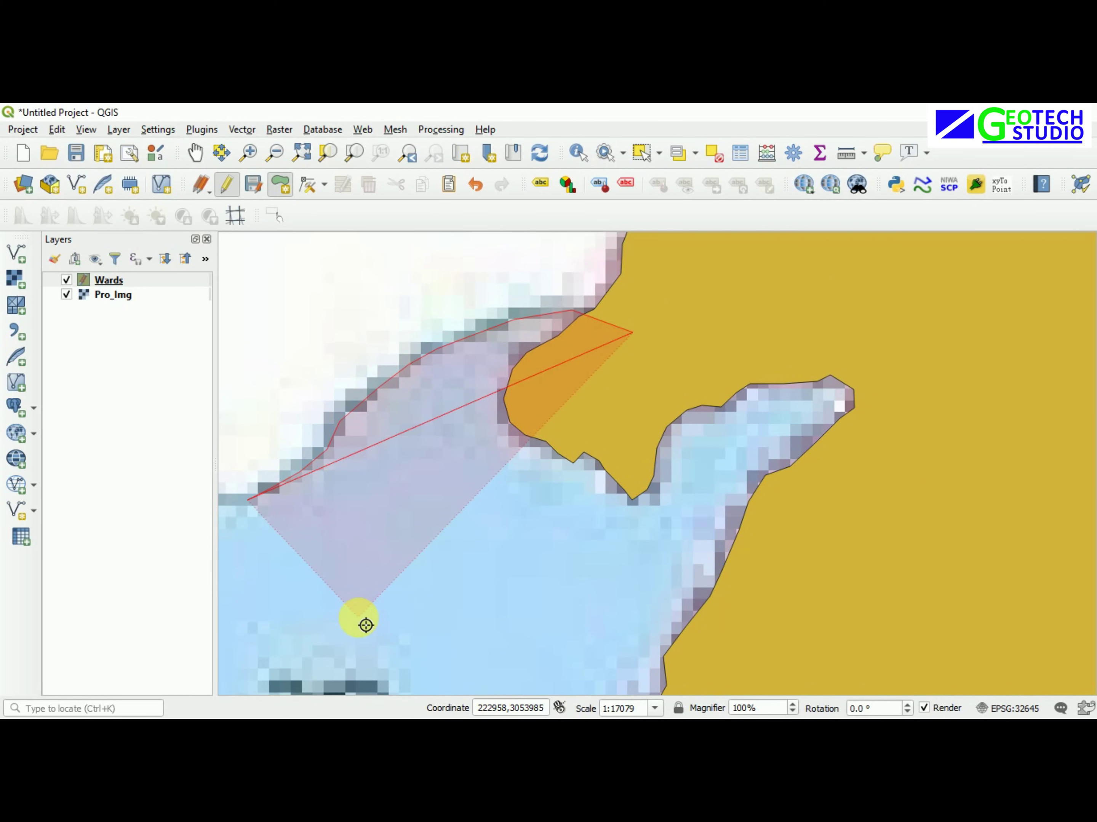
Continue the ward 28 polygon west along its northern edge and around the northwestern shoulder
click(193, 154)
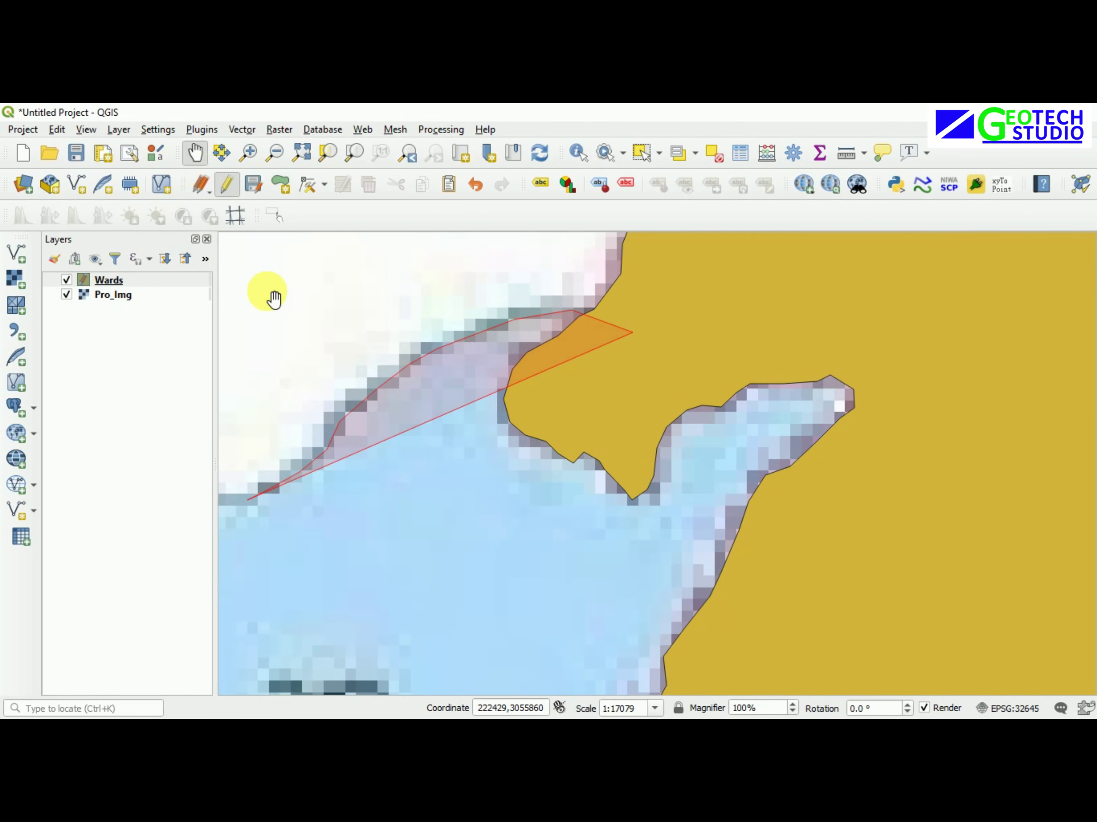
drag(319, 466, 582, 487)
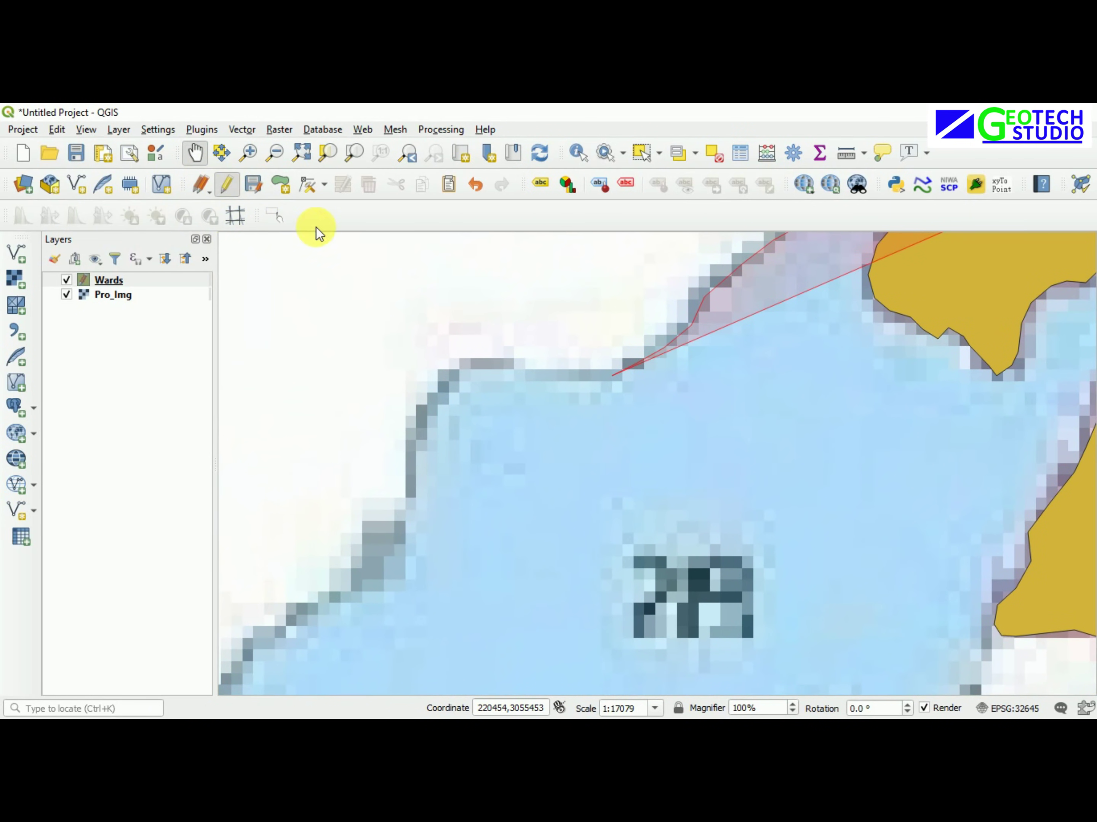
click(277, 184)
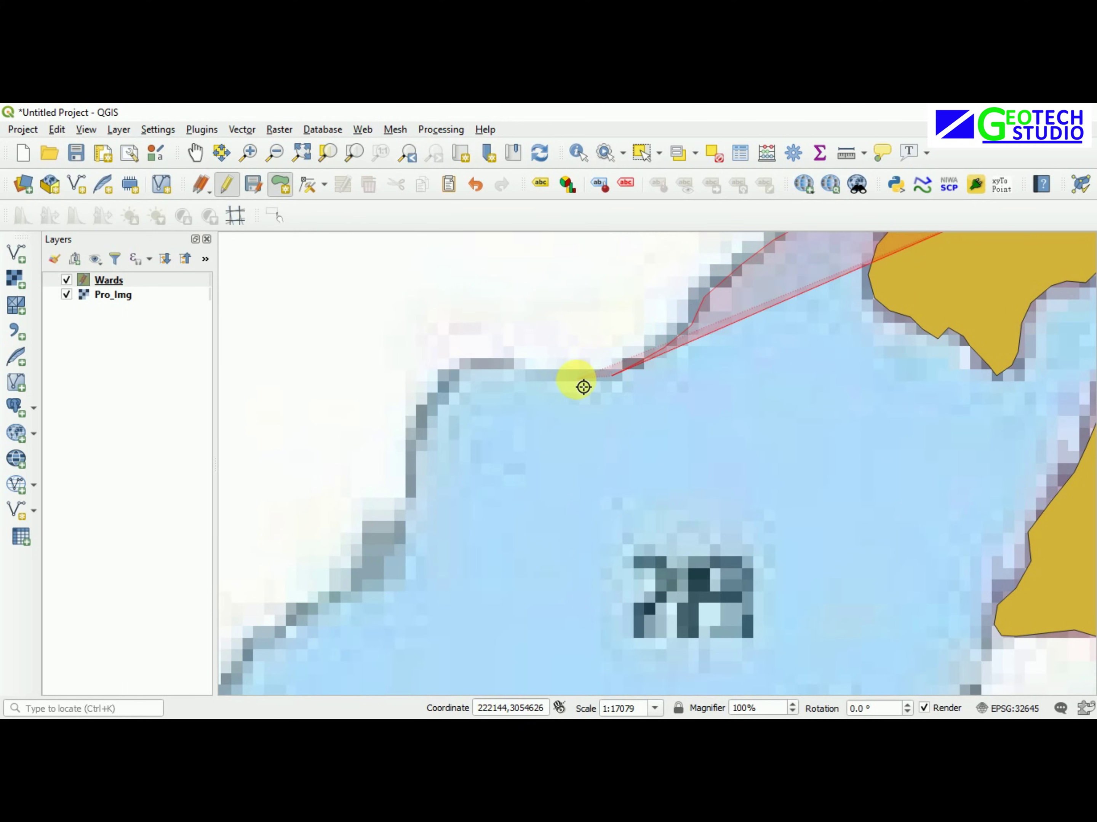
click(538, 379)
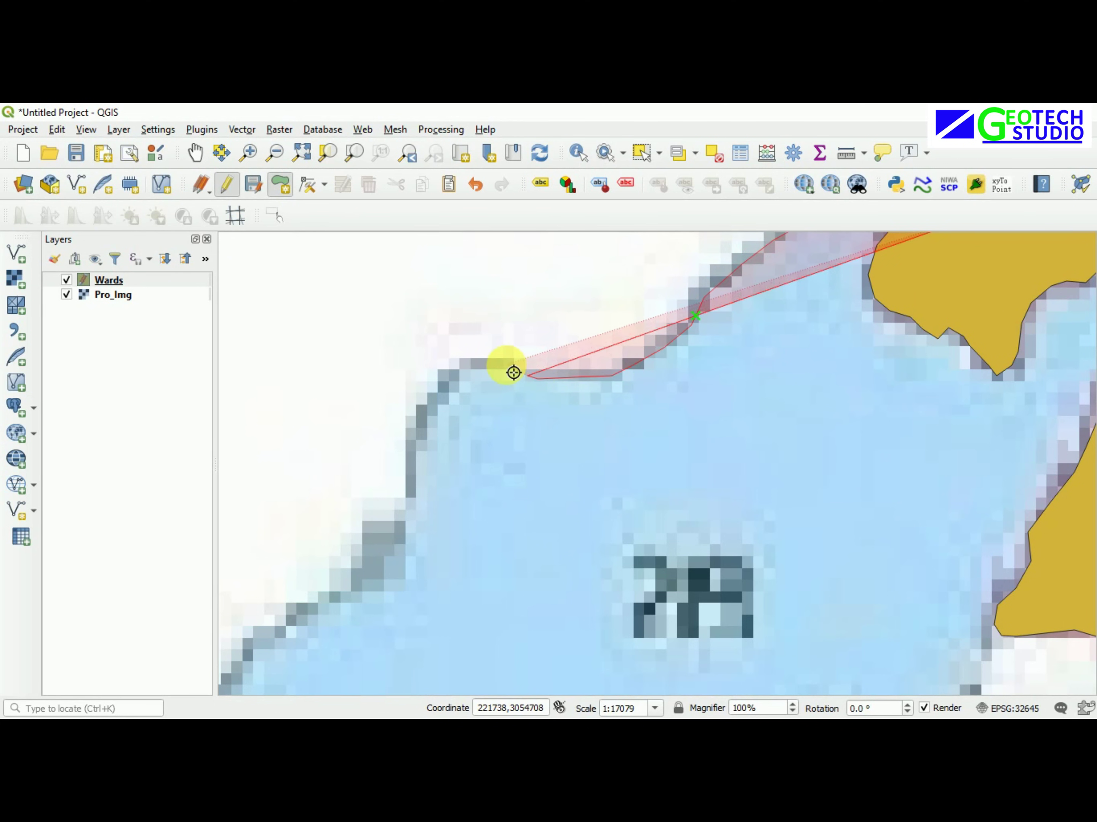
click(494, 371)
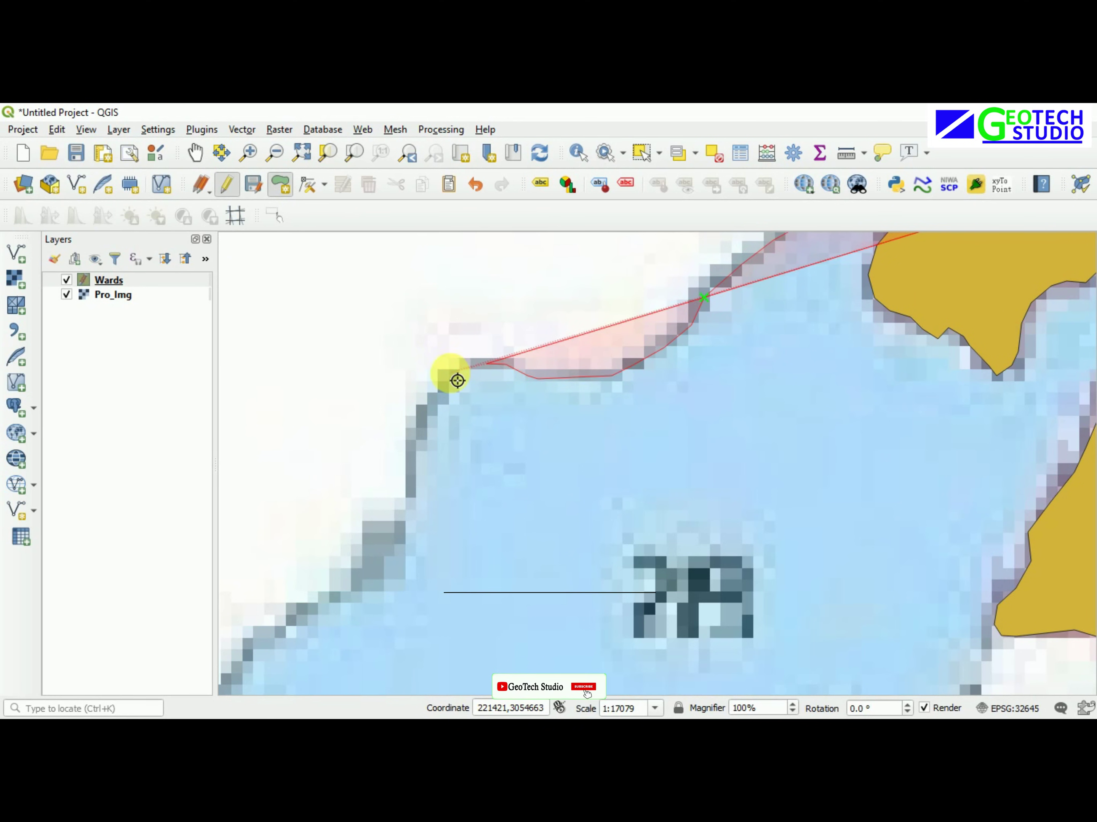
click(457, 380)
click(429, 428)
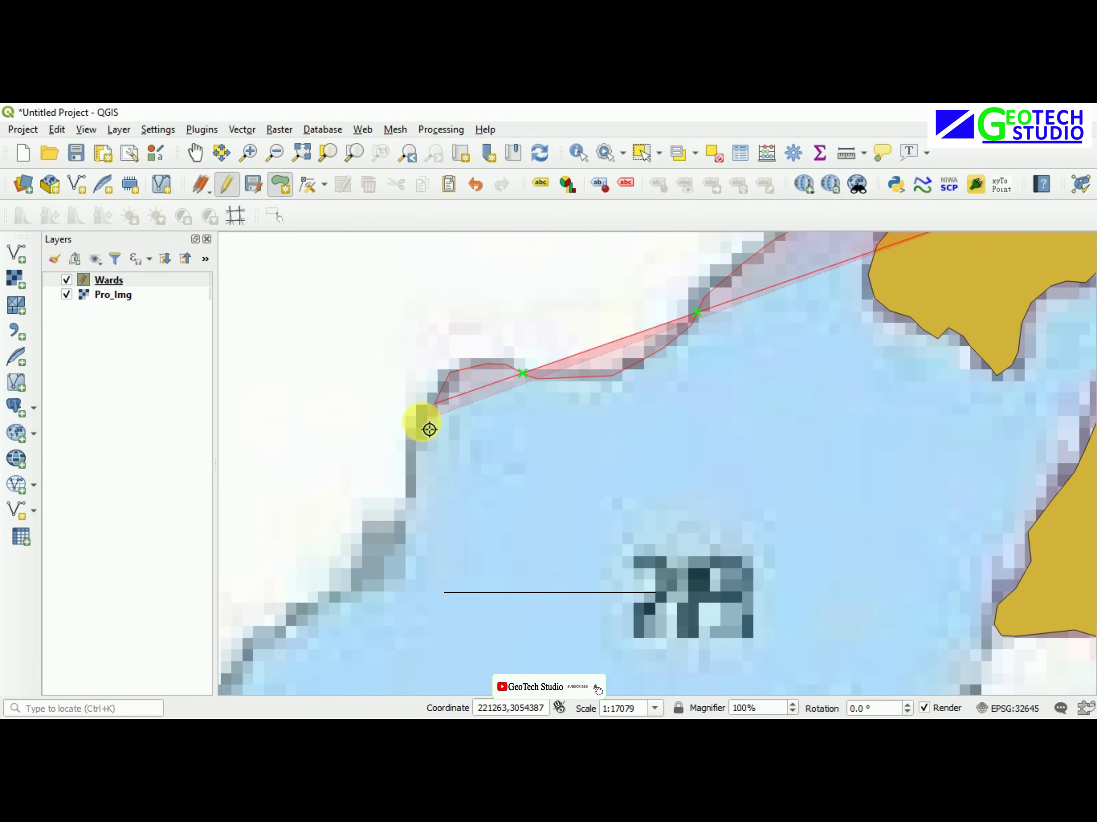
click(413, 461)
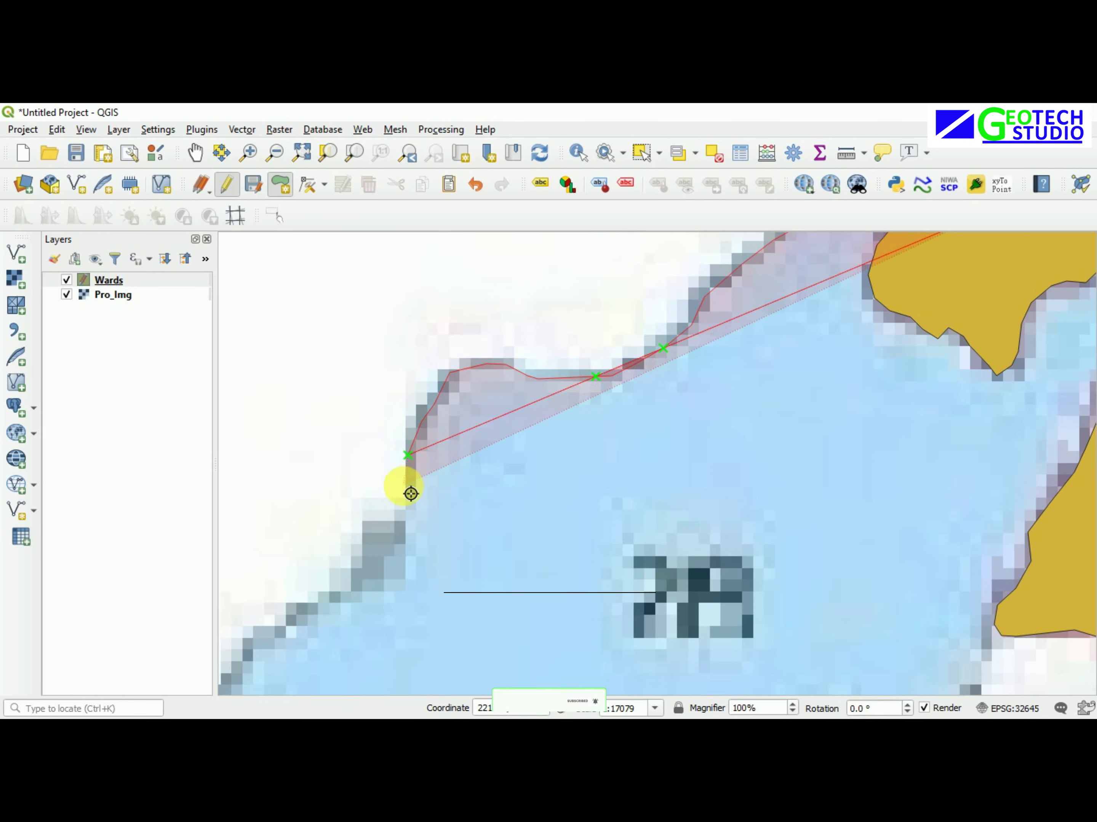
Trace ward 28's northwestern edge past the thick grey patch and southwest along the boundary west of the label
click(402, 520)
click(393, 535)
click(383, 537)
click(371, 552)
click(359, 584)
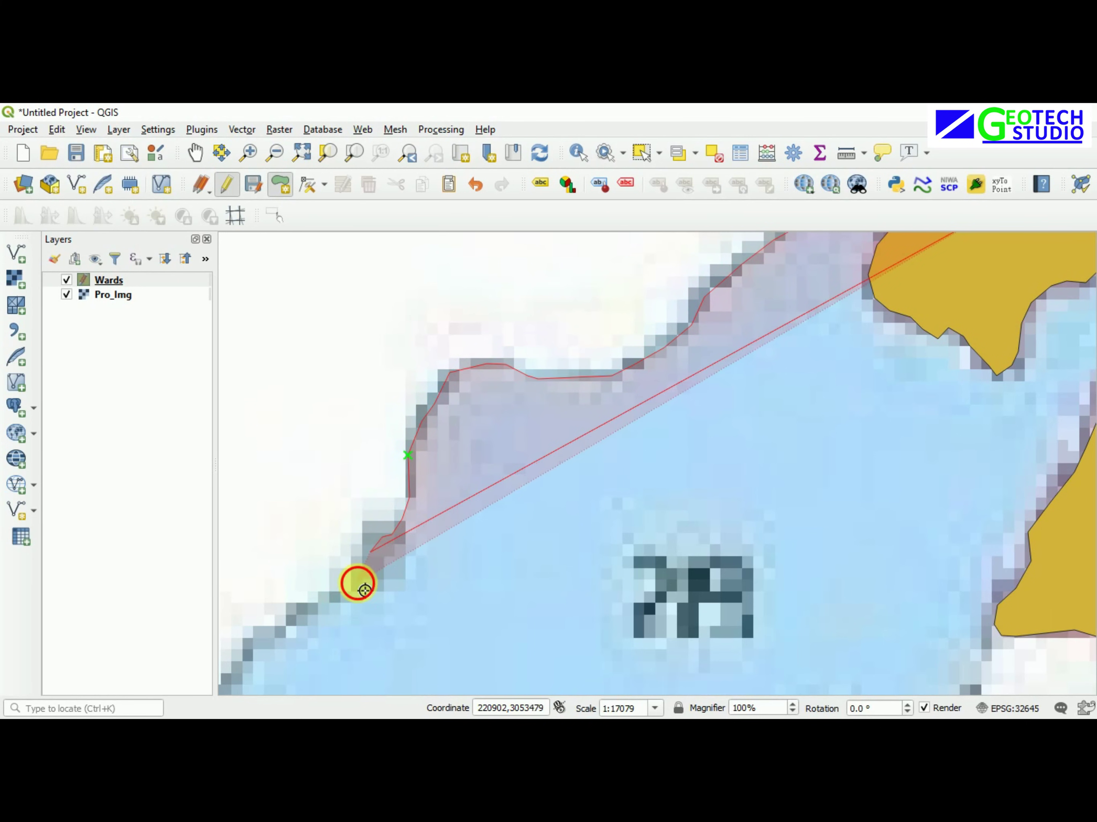
click(286, 629)
click(255, 650)
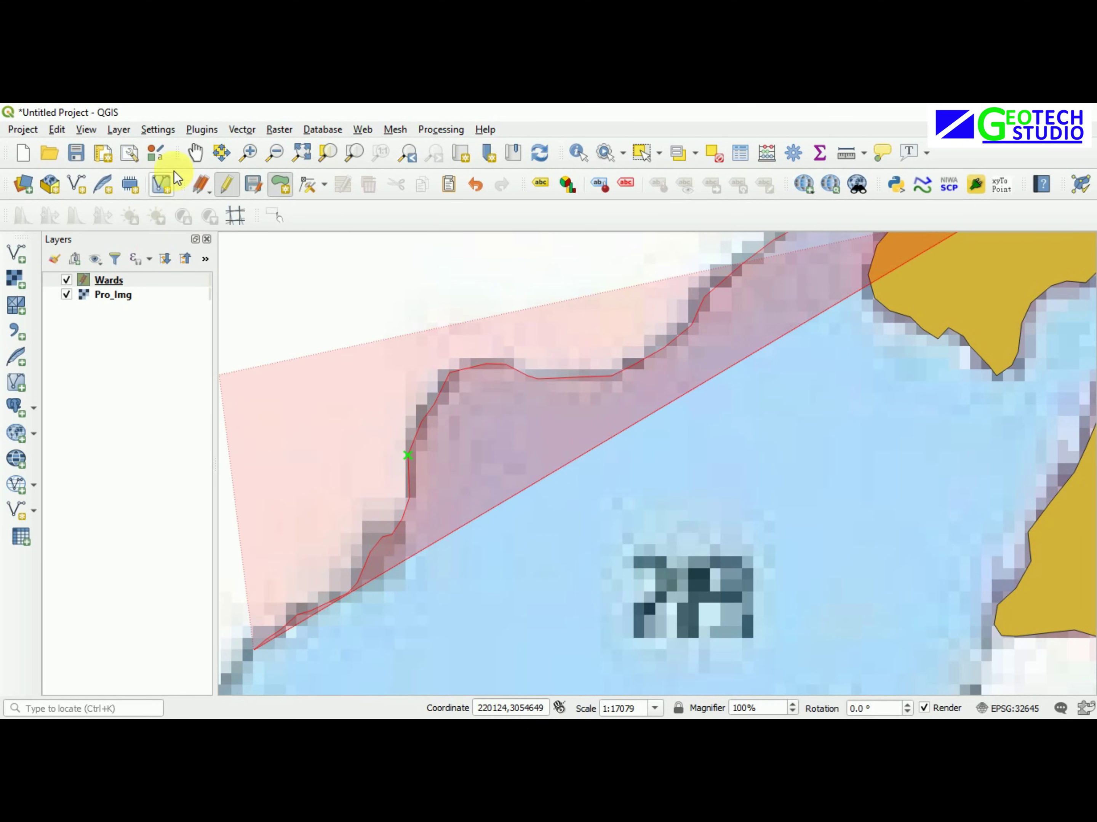
Extend the ward 28 polygon southwest along its northwestern edge to just above the western tip
click(194, 152)
drag(362, 500, 367, 218)
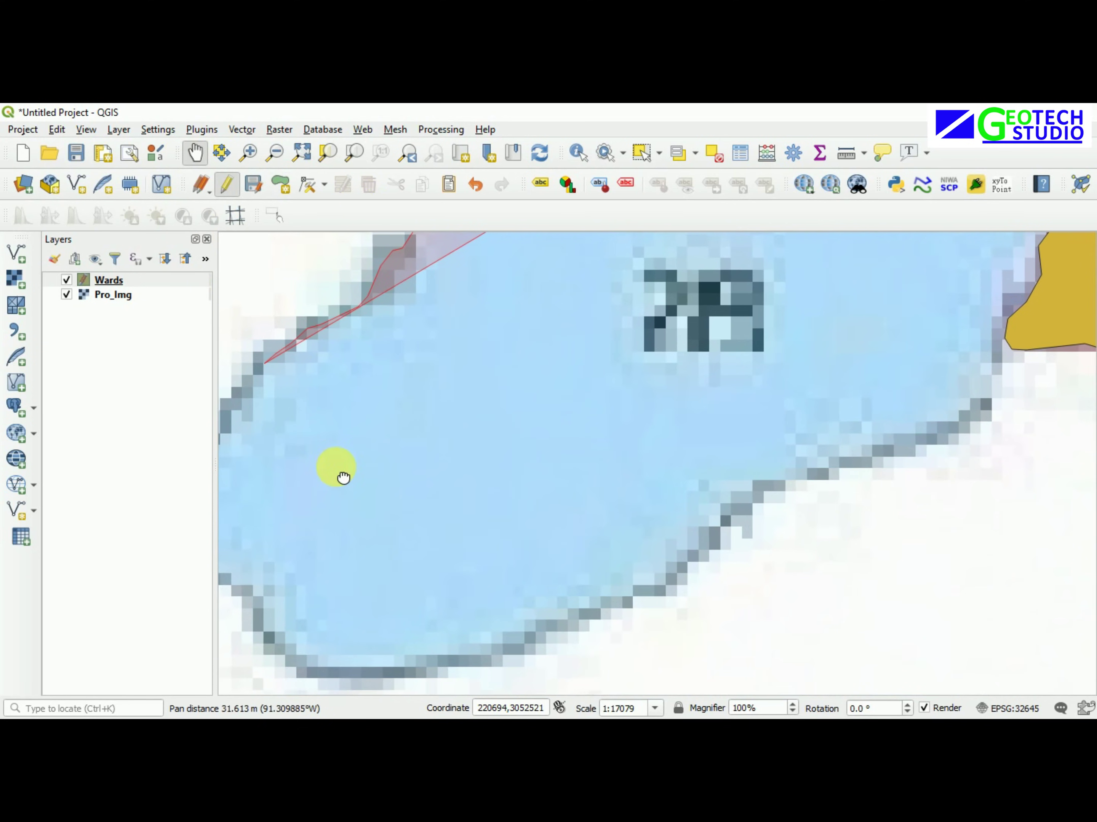
drag(344, 477, 463, 423)
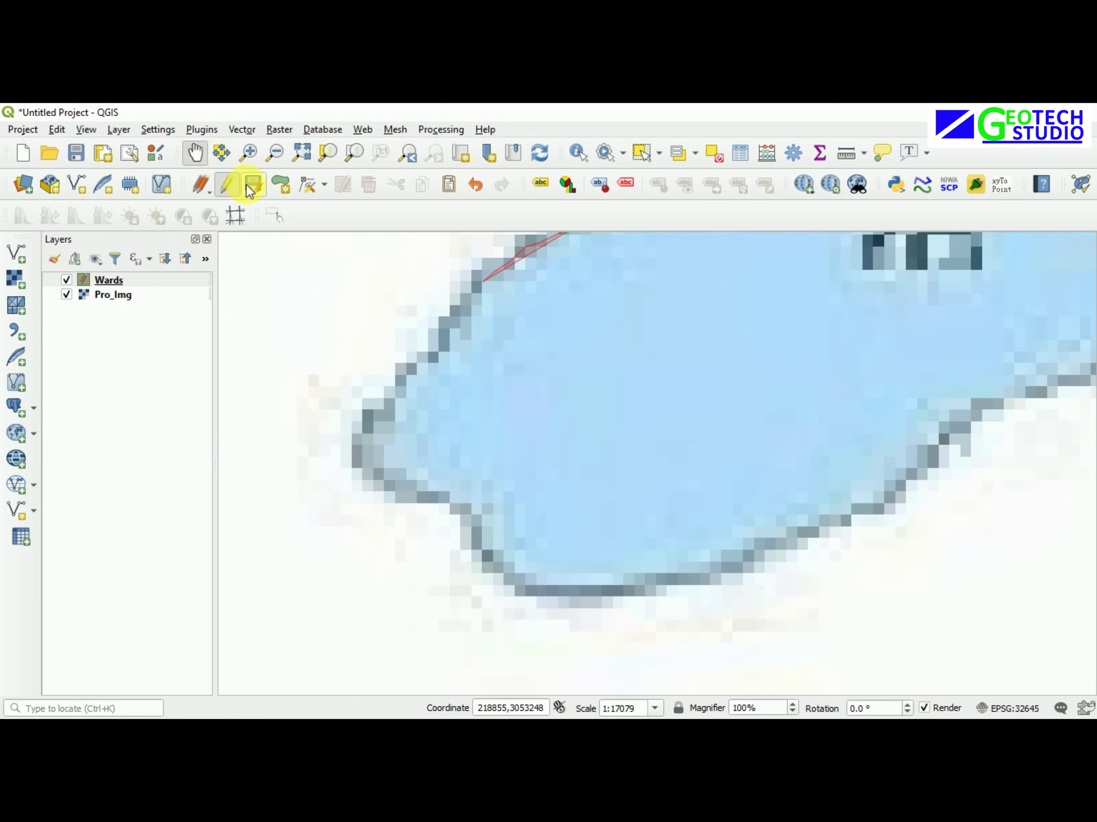
click(278, 185)
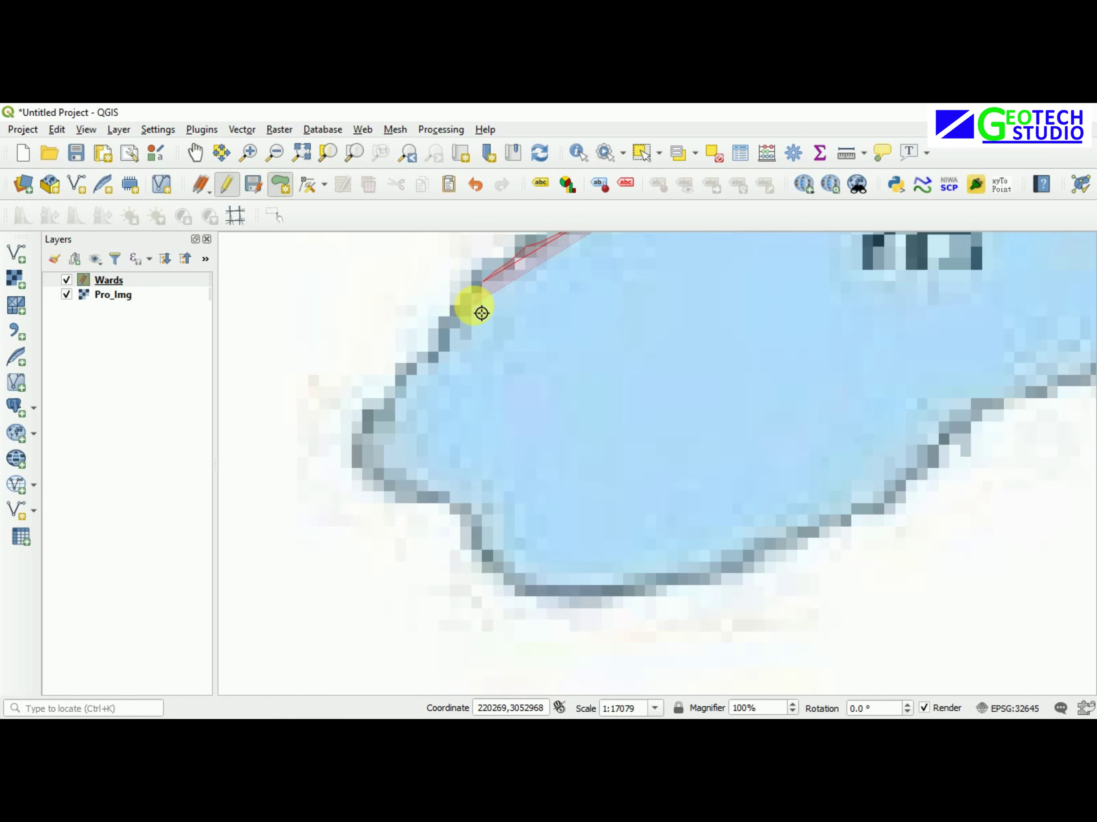
click(461, 307)
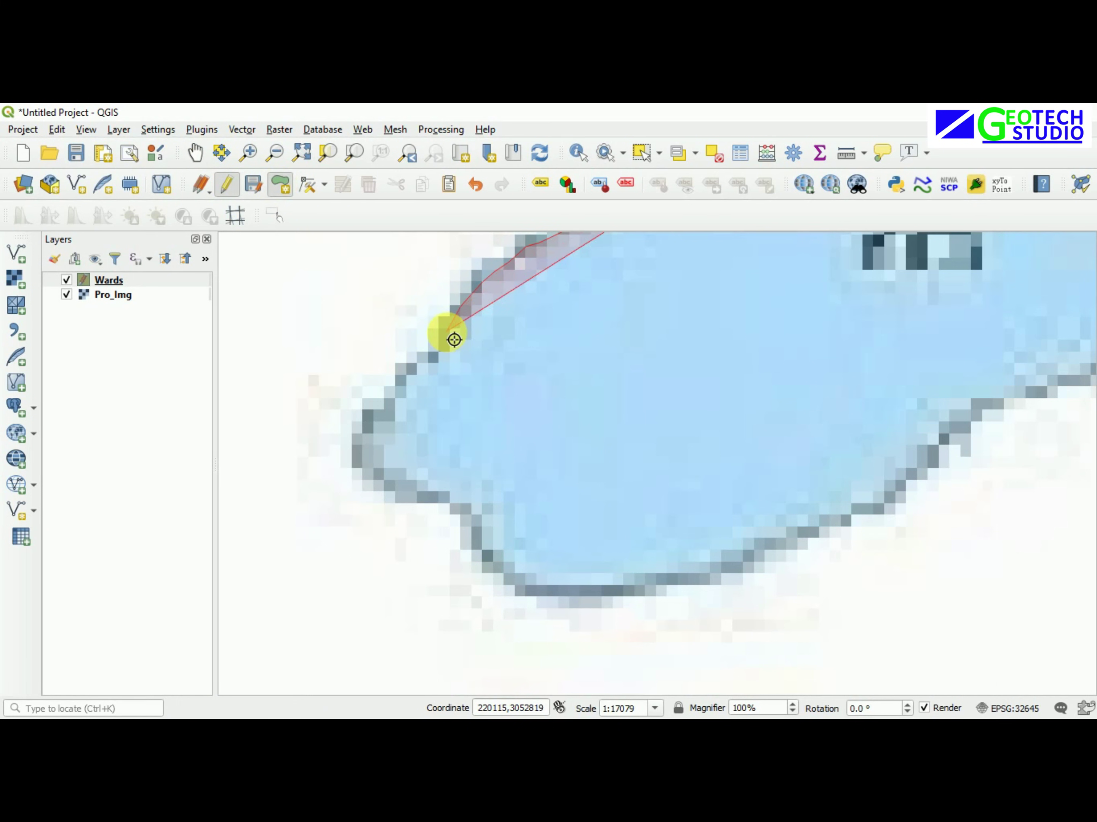
click(449, 334)
click(436, 351)
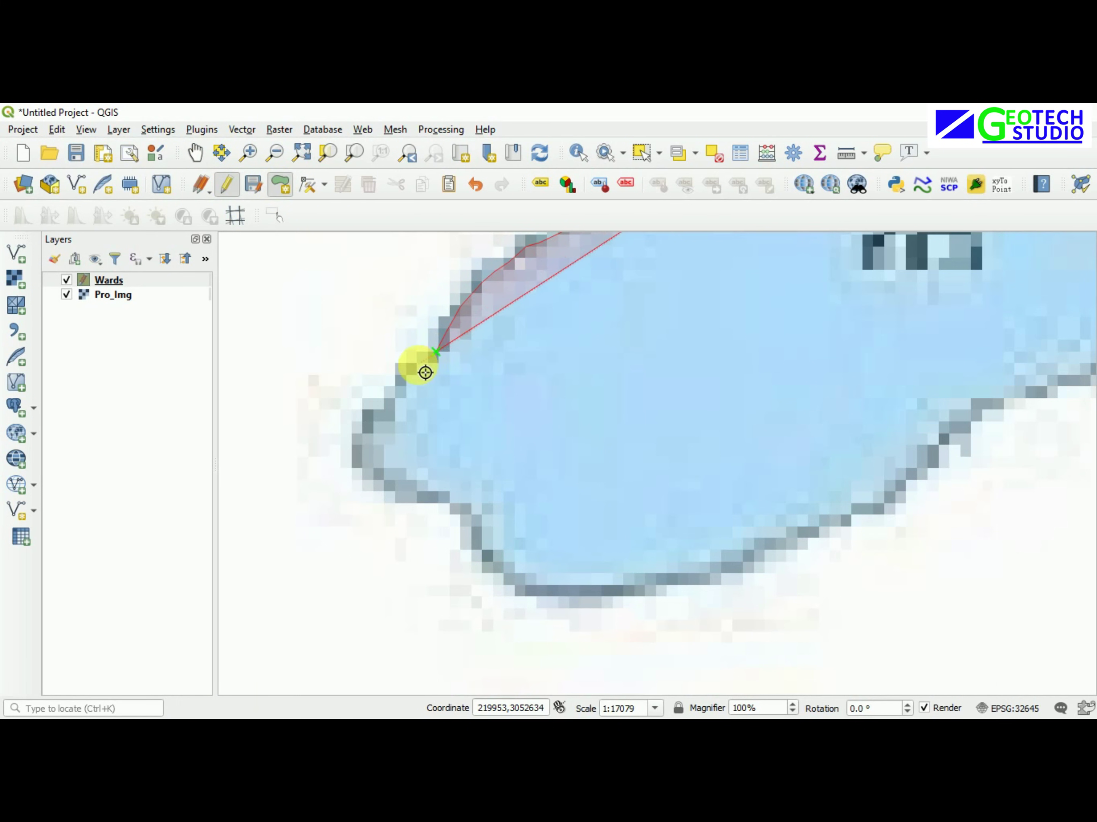
click(389, 399)
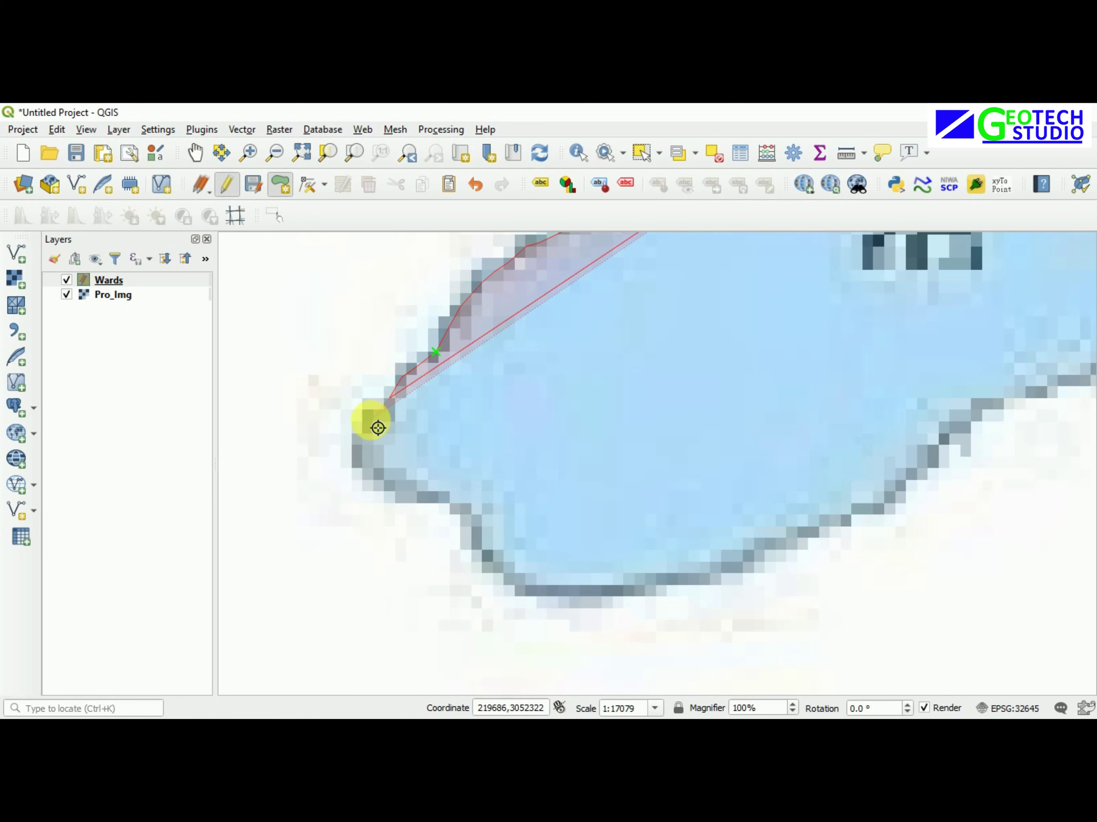
Trace the ward 28 polygon around its western tip to the start of the bend on the tip's south side
click(370, 423)
click(363, 455)
click(375, 473)
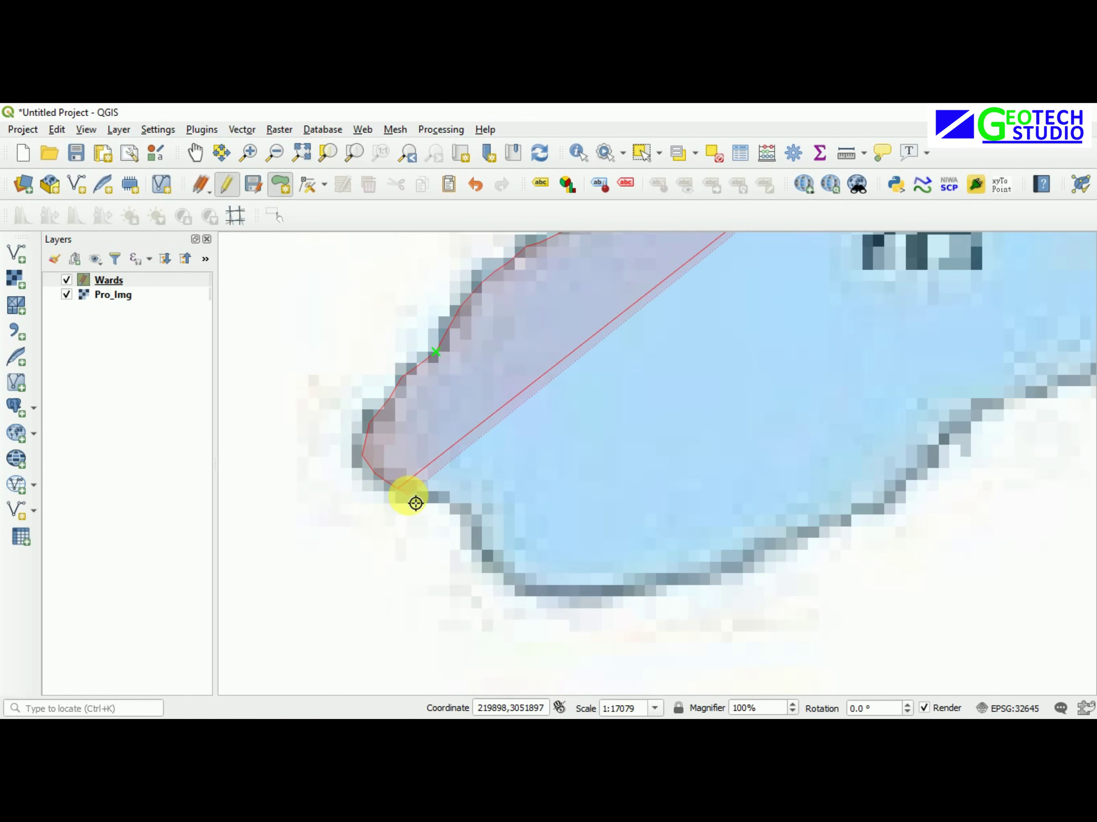
click(427, 502)
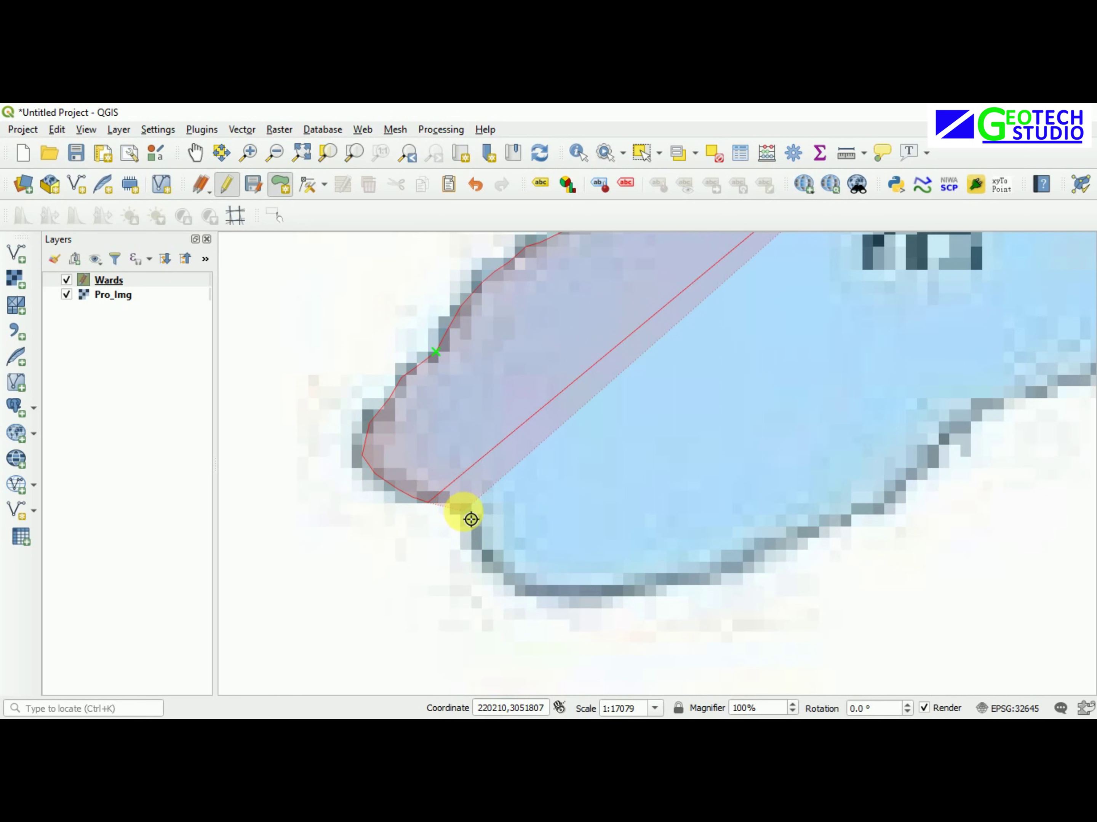
Trace the ward 28 polygon around the bend south of the western tip and onto the start of its southern edge
click(463, 510)
click(492, 563)
click(510, 575)
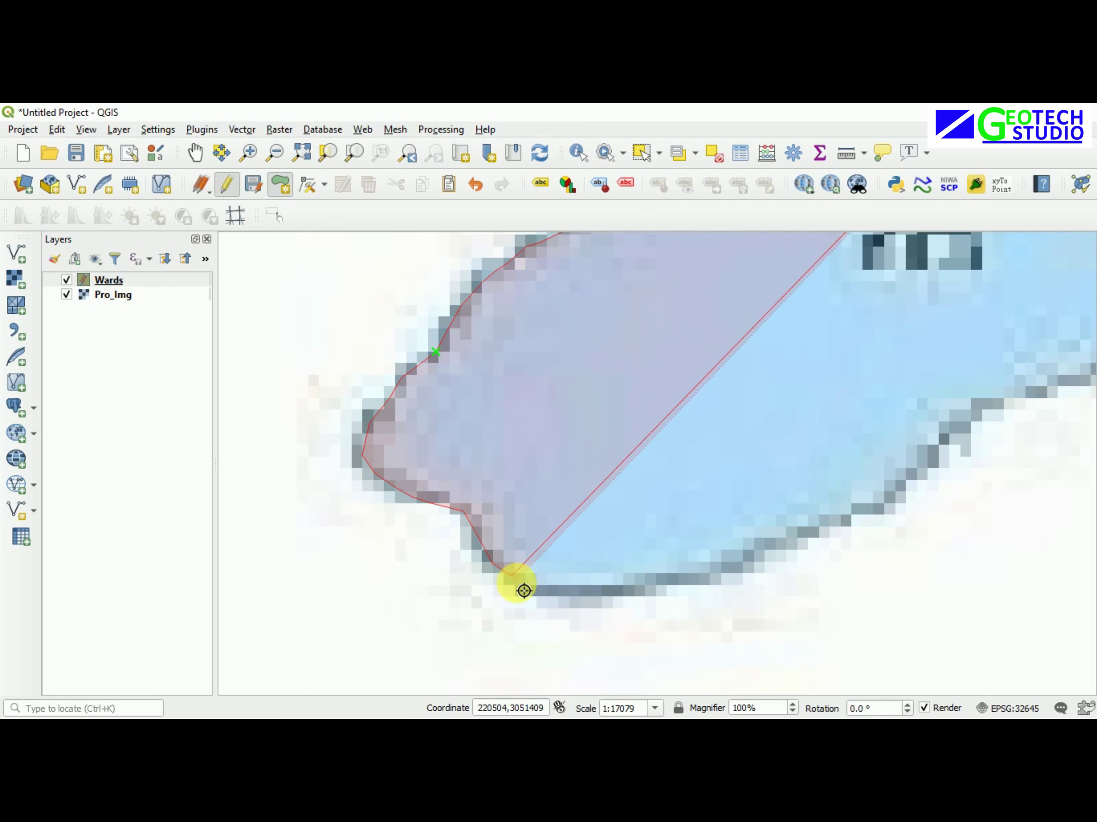
click(524, 586)
click(592, 594)
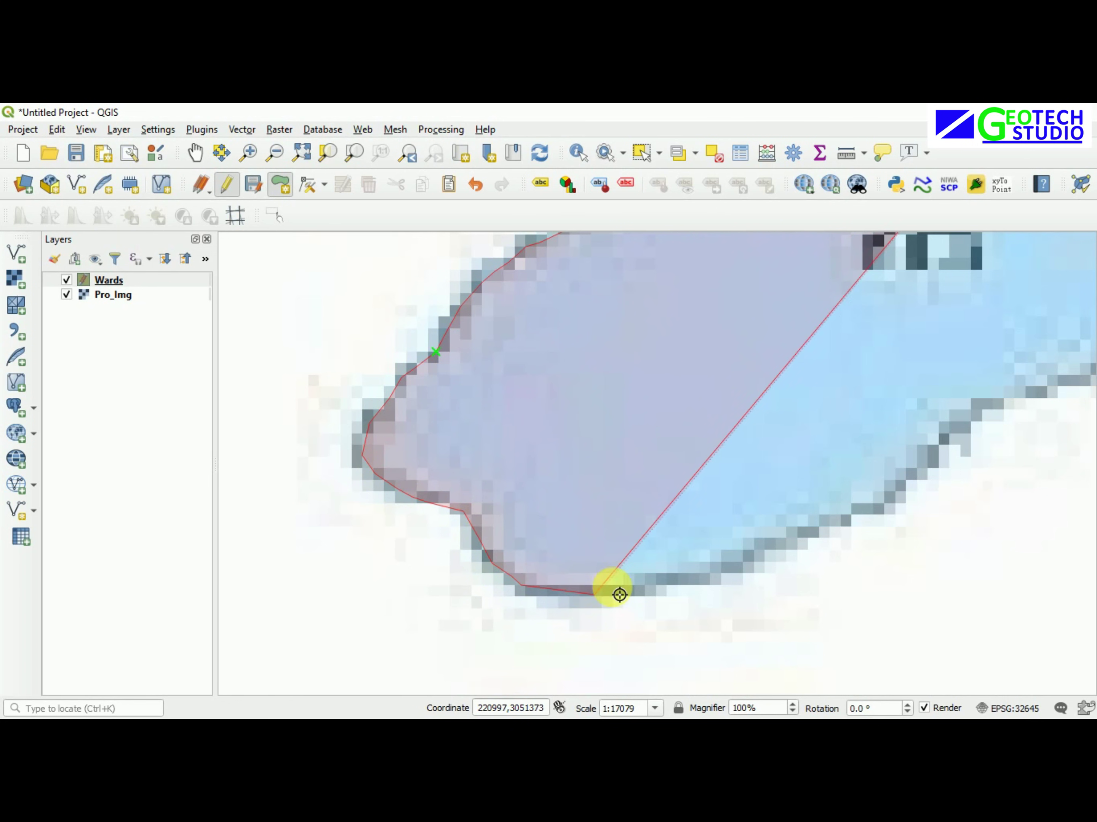
Extend the ward 28 polygon northeast along its southern edge to the sharper upward turn southeast of the label
click(644, 591)
click(658, 581)
click(694, 579)
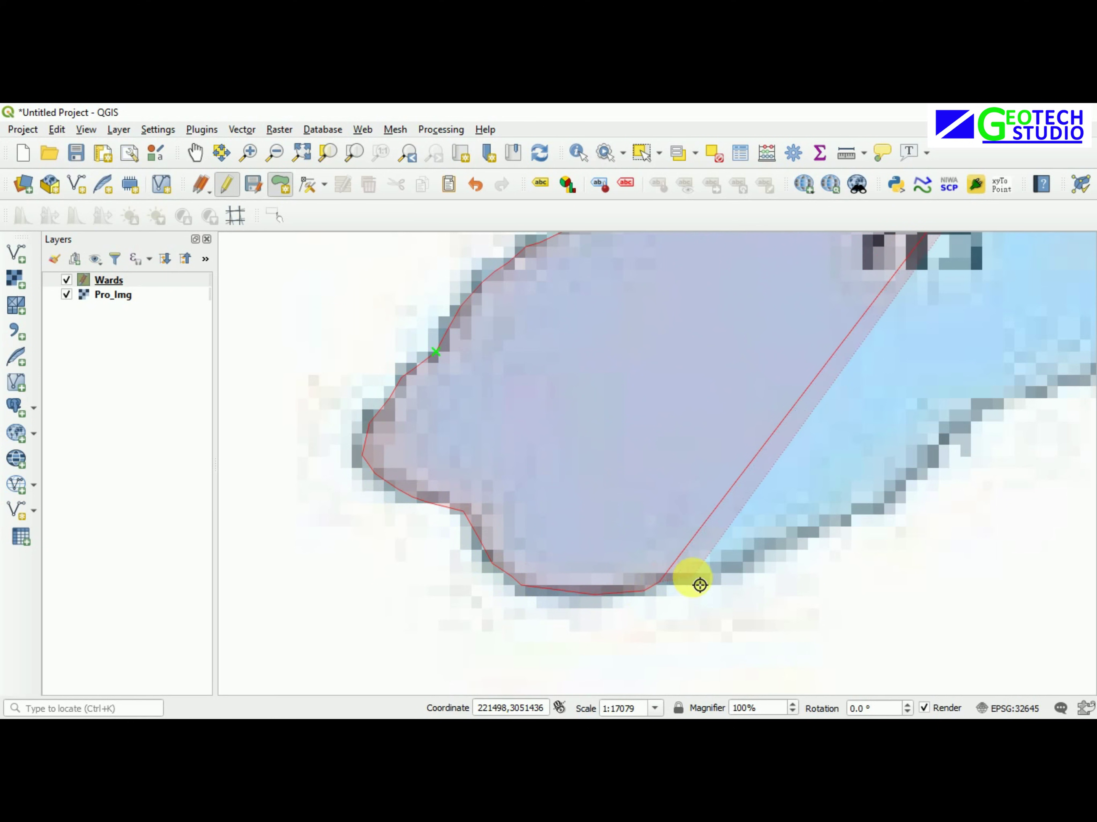
click(741, 567)
click(764, 548)
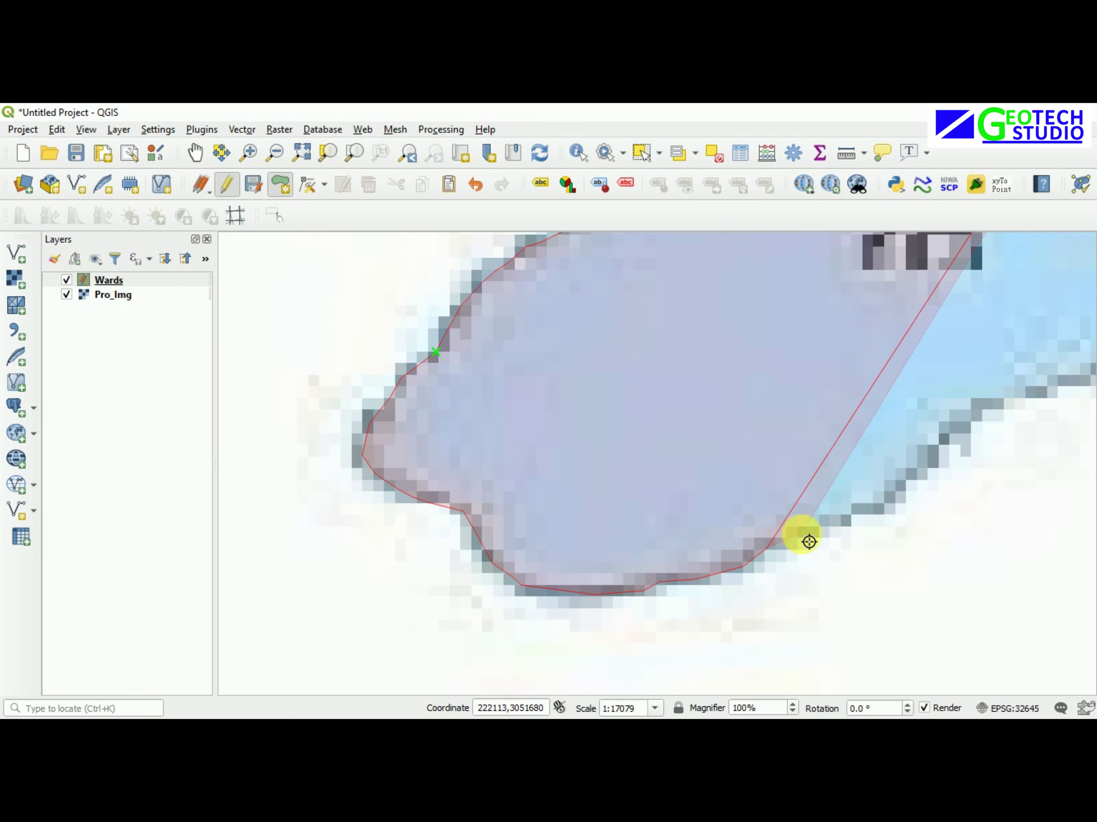
click(820, 529)
click(885, 505)
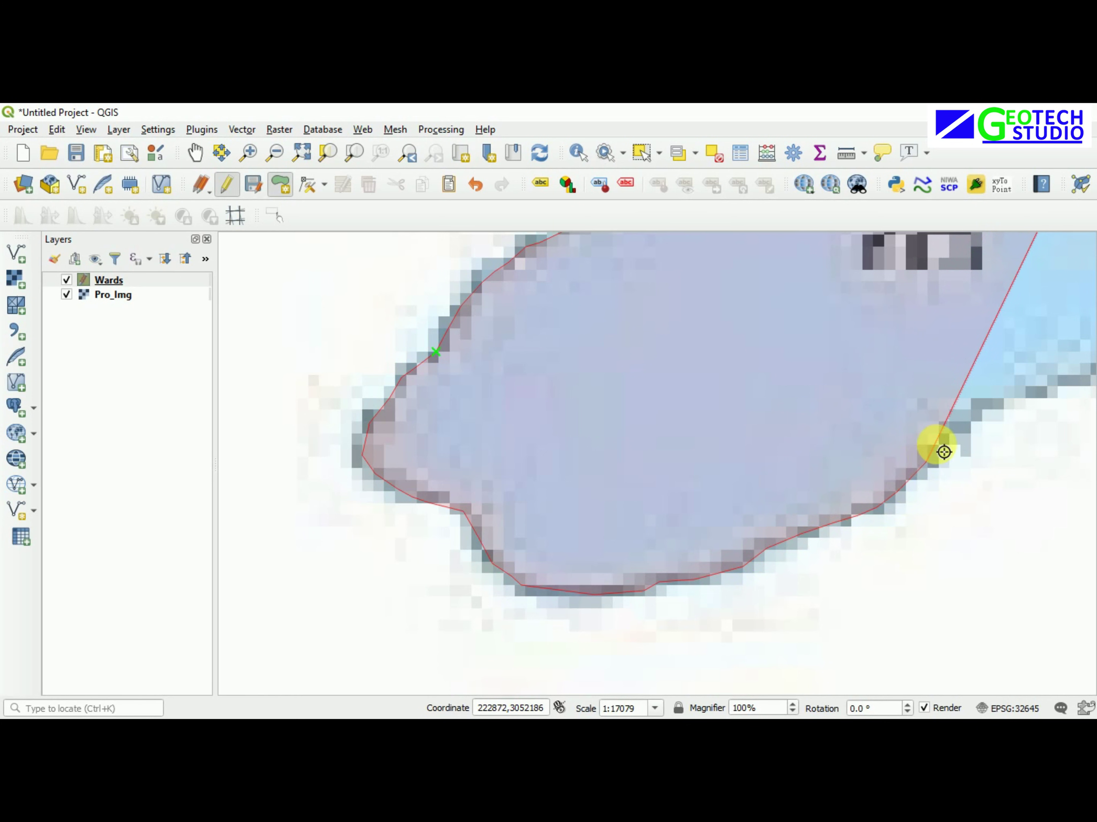
Continue ward 28's outline up the steep southeastern stretch and east along the flatter boundary beyond it
click(938, 442)
click(957, 429)
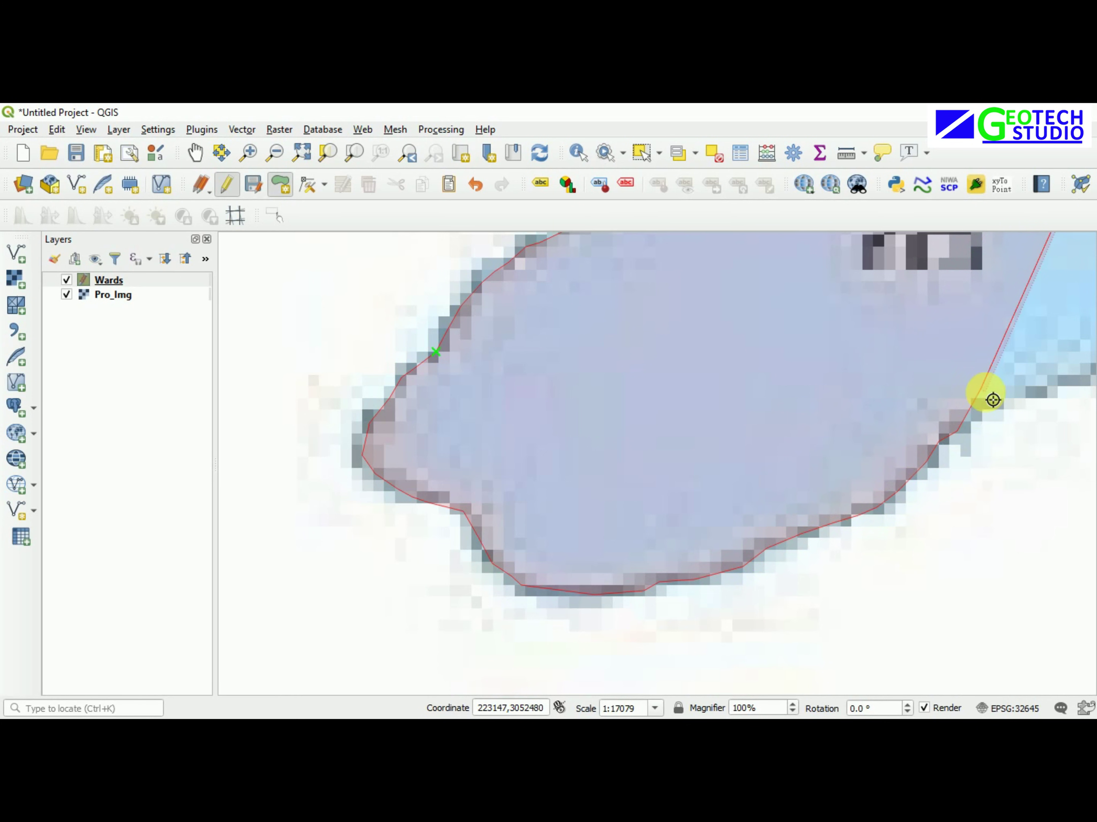
click(980, 391)
click(983, 400)
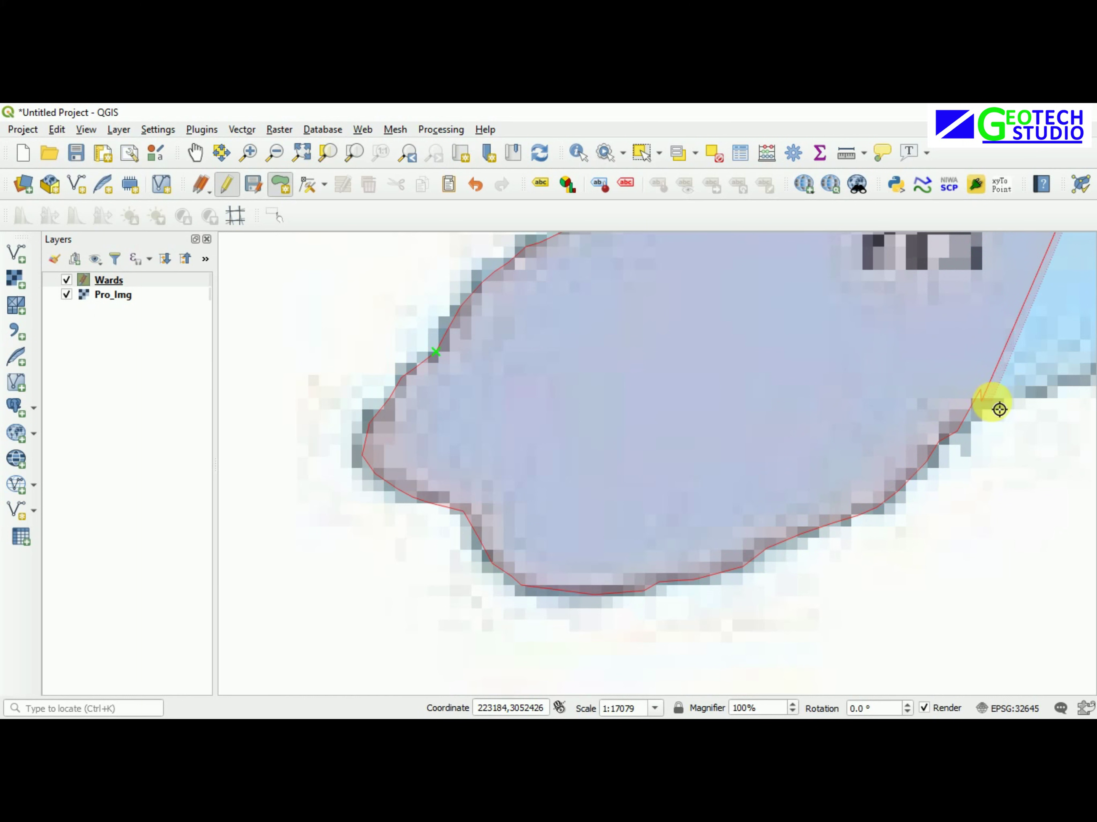
click(1007, 402)
click(1023, 393)
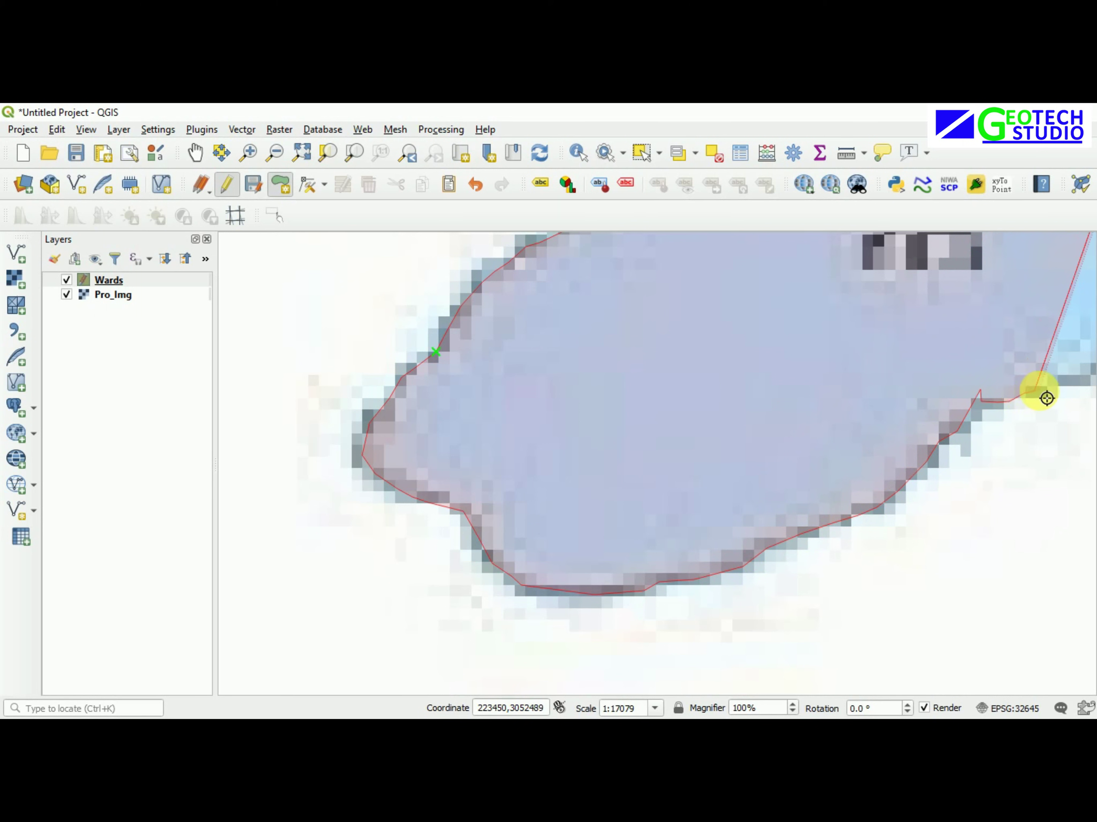
click(1047, 389)
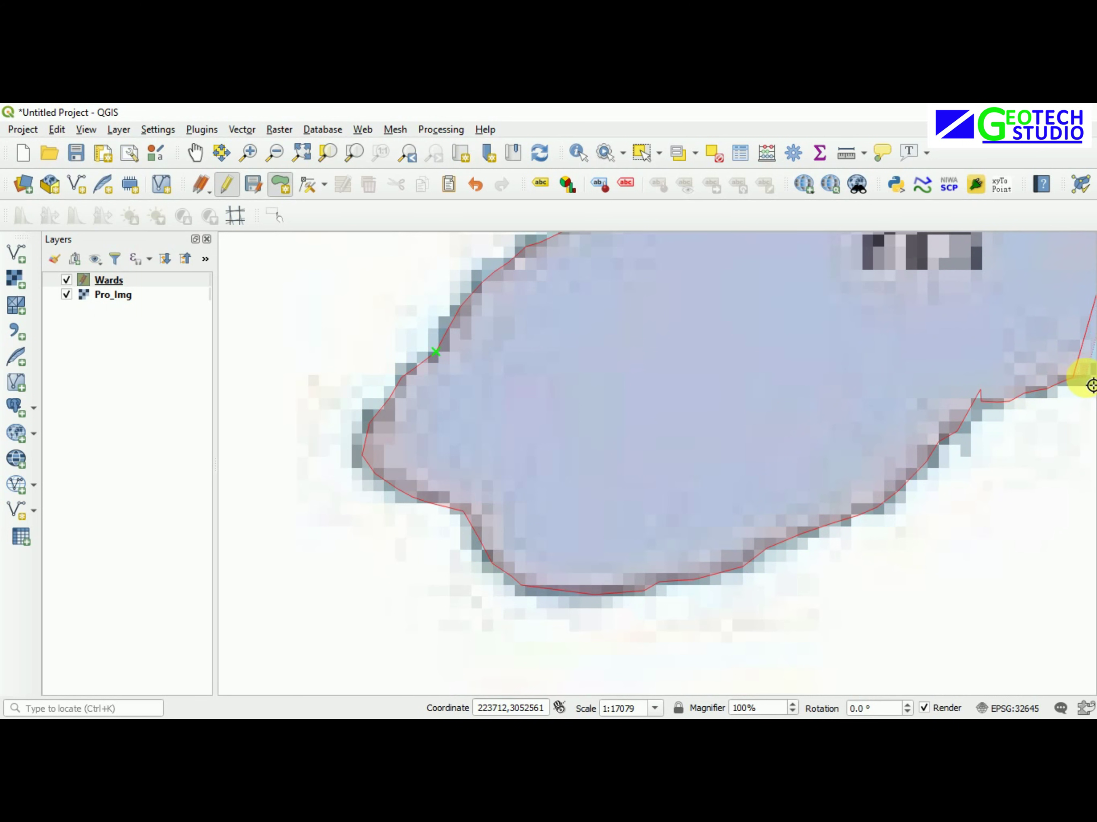
Trace ward 28's remaining southeastern edge to the adjoining digitized ward and carry the outline inside that ward
click(202, 144)
drag(662, 438, 10, 498)
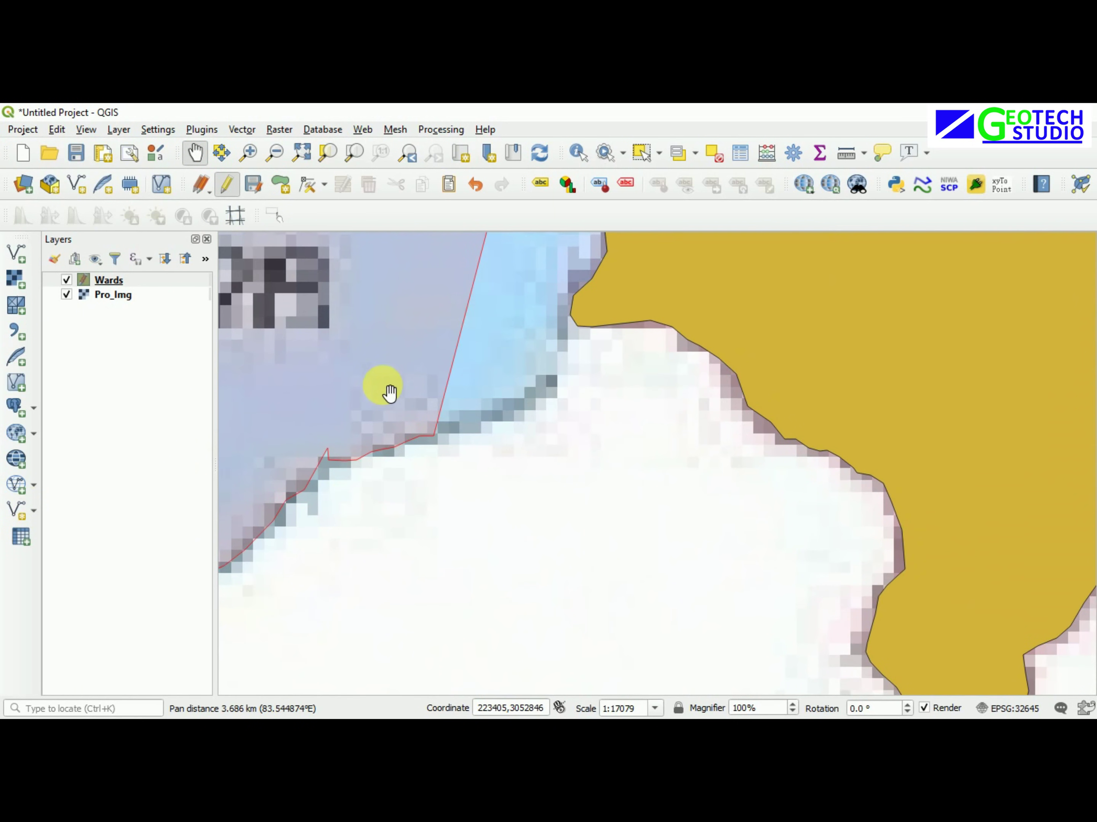
drag(389, 393, 398, 485)
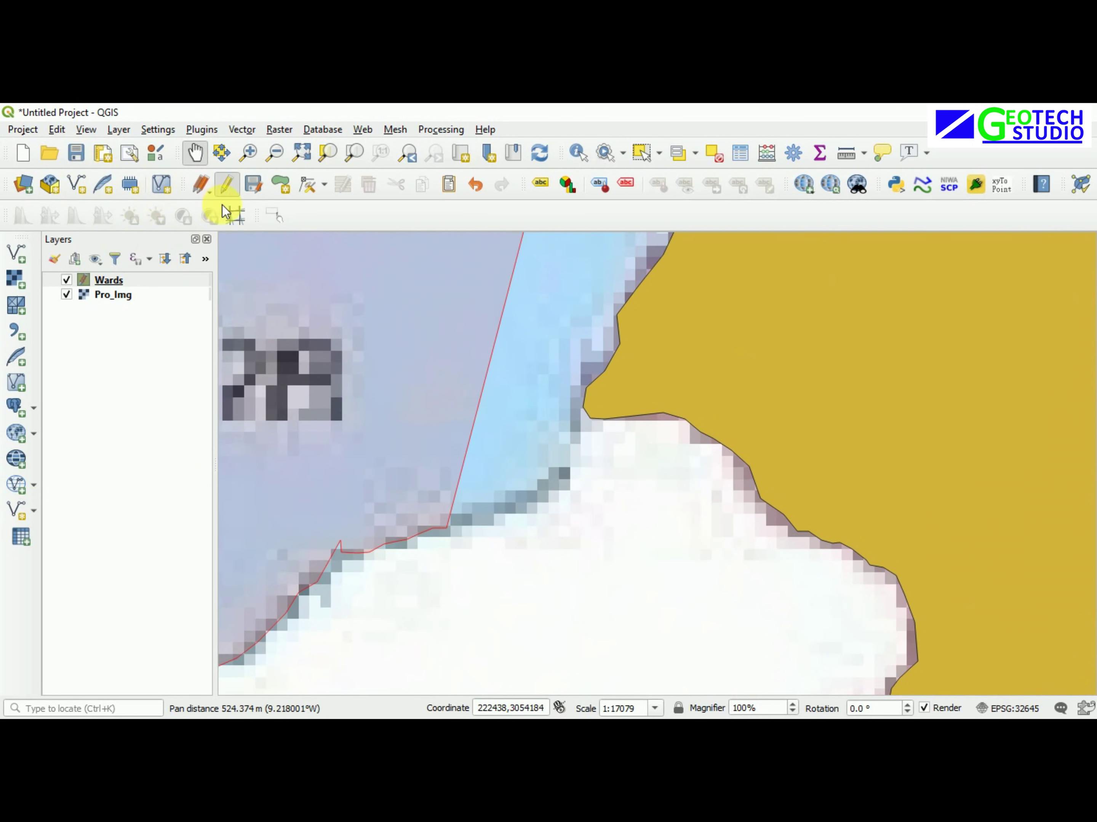
click(279, 187)
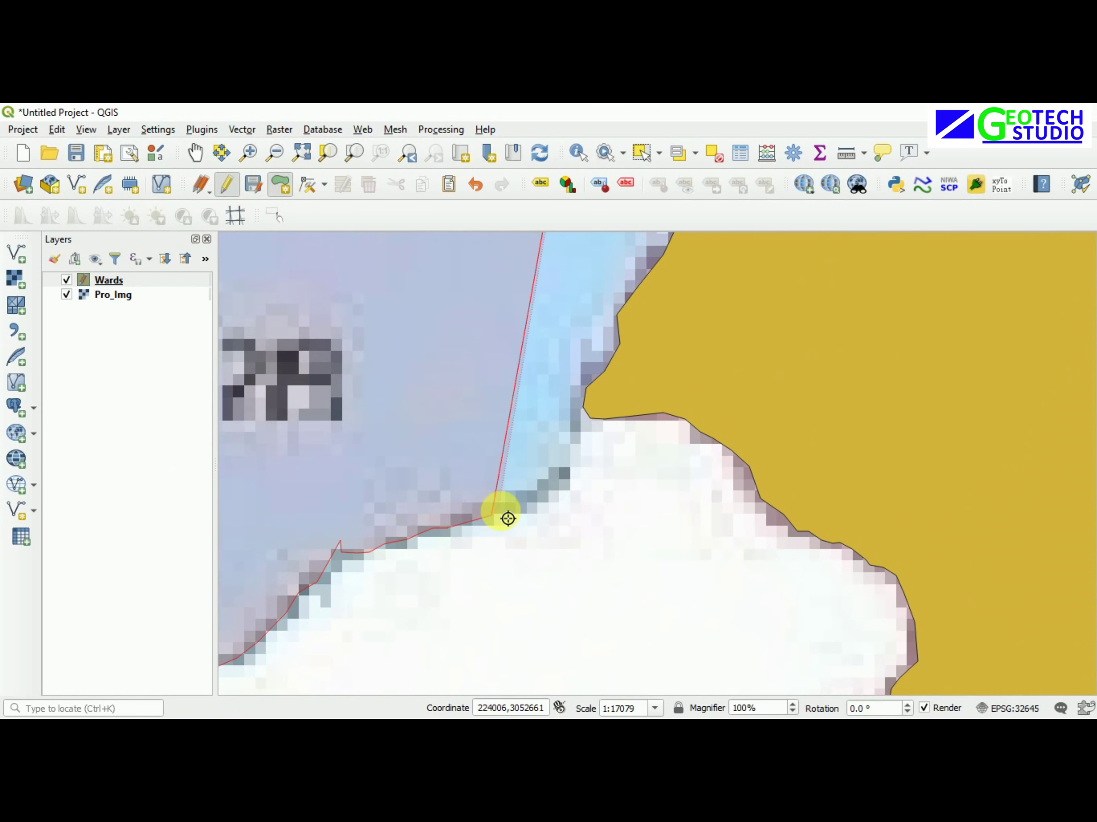
click(510, 509)
click(558, 488)
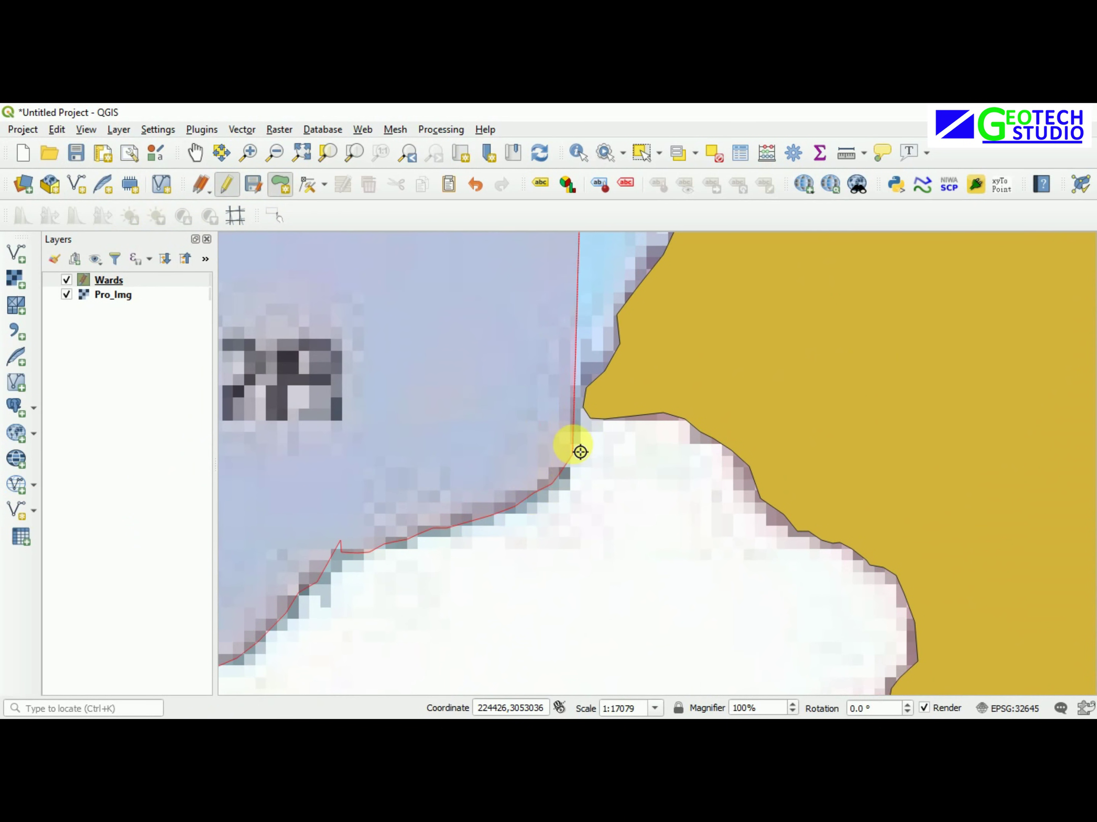
click(590, 411)
click(710, 369)
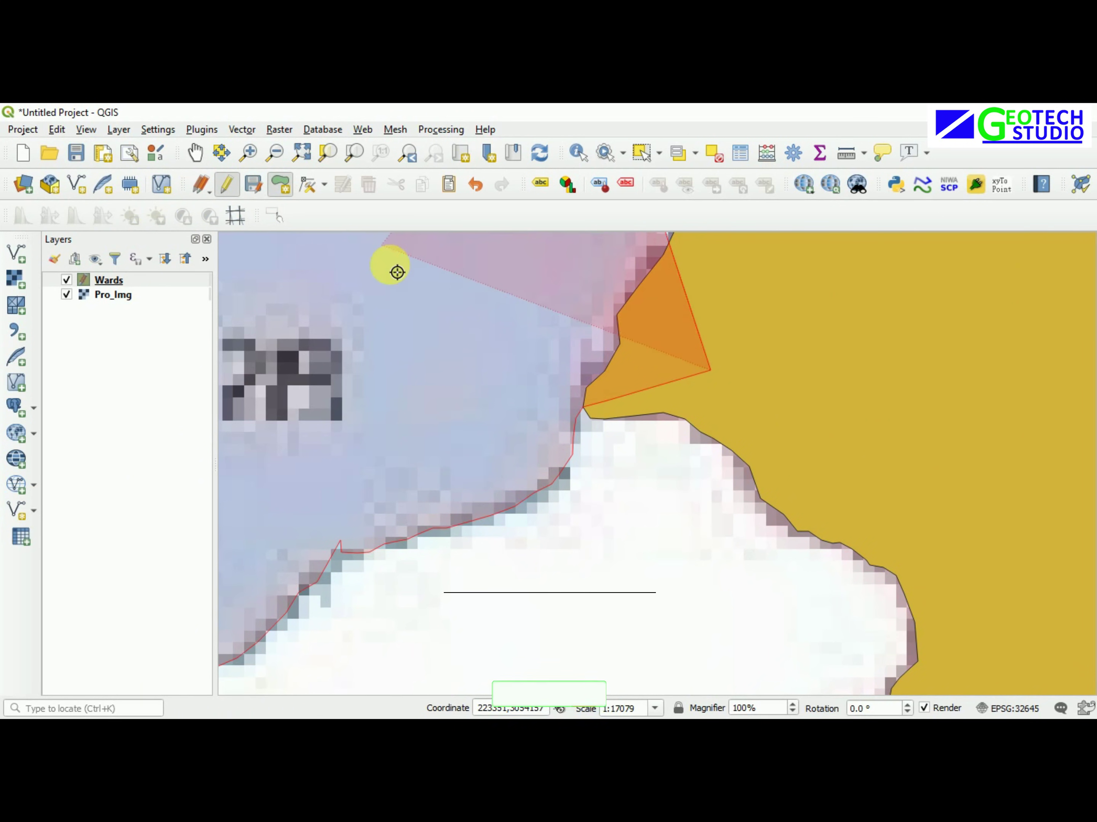
Complete the ward 28 polygon across its eastern neighbour and save it with id 28 and the matching Ward_No
scroll(461, 397, down, 3)
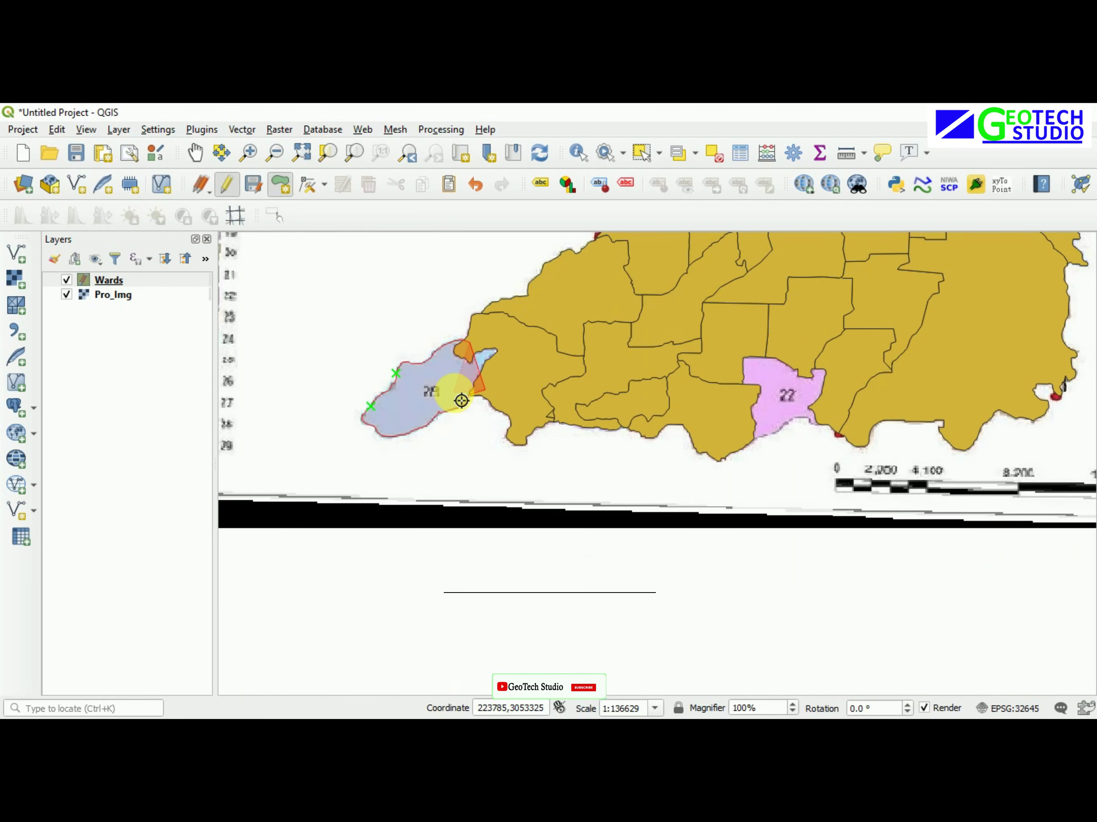
click(519, 350)
right_click(465, 371)
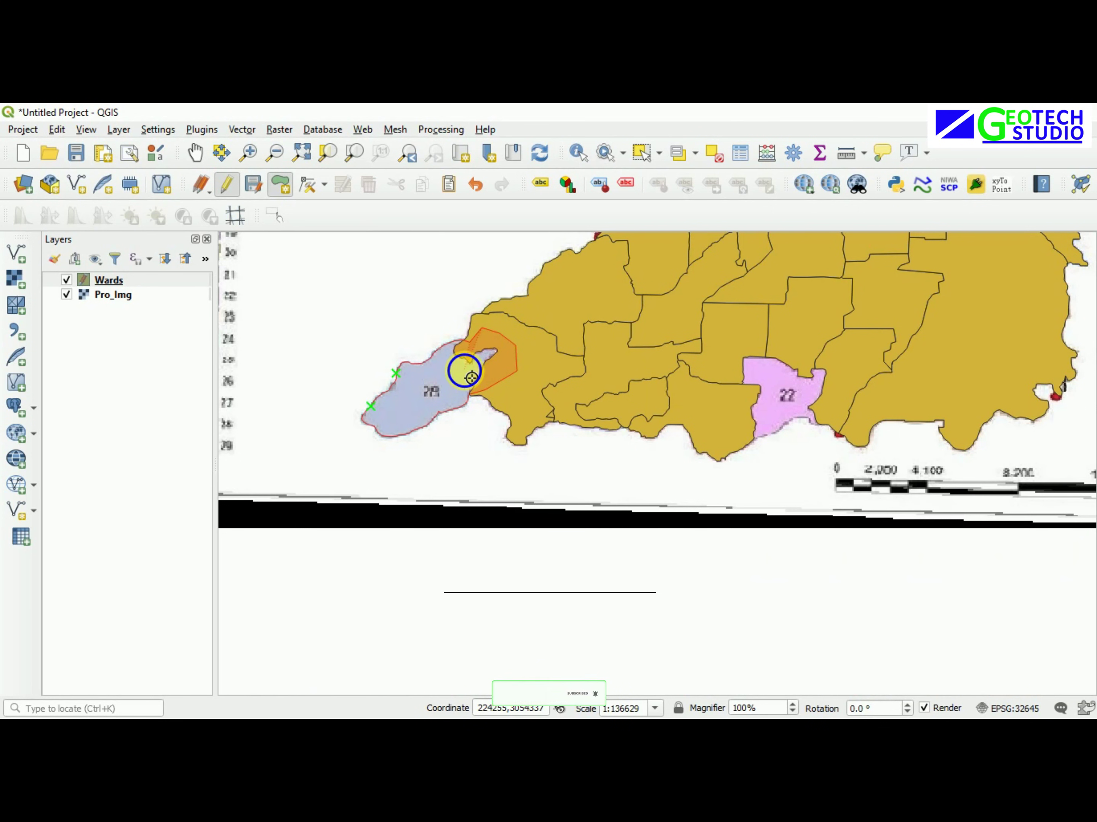
click(597, 366)
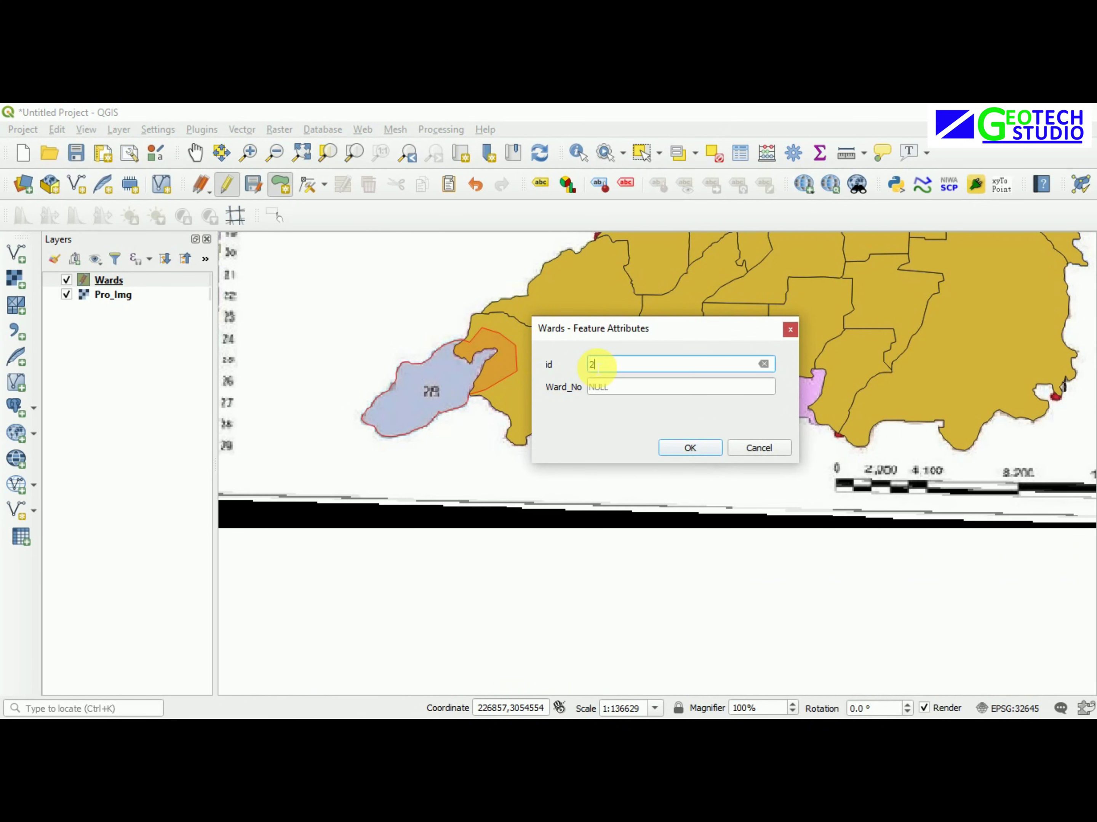
click(603, 391)
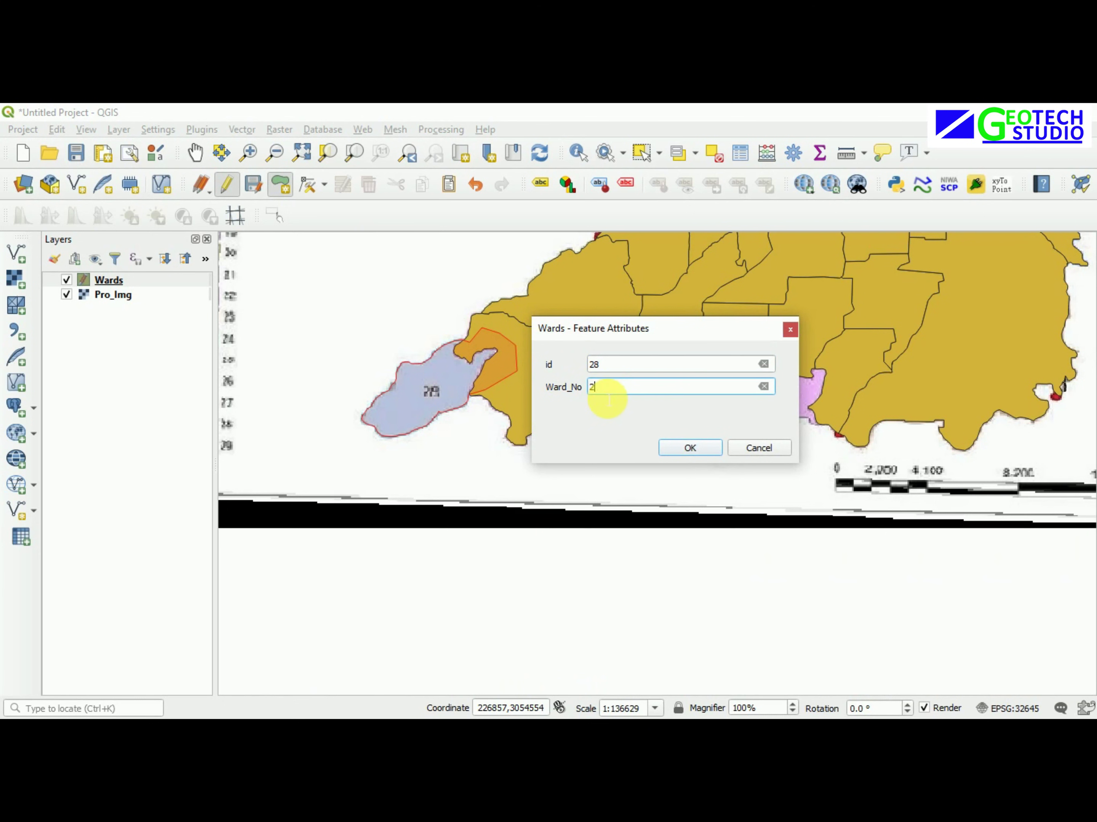
click(689, 448)
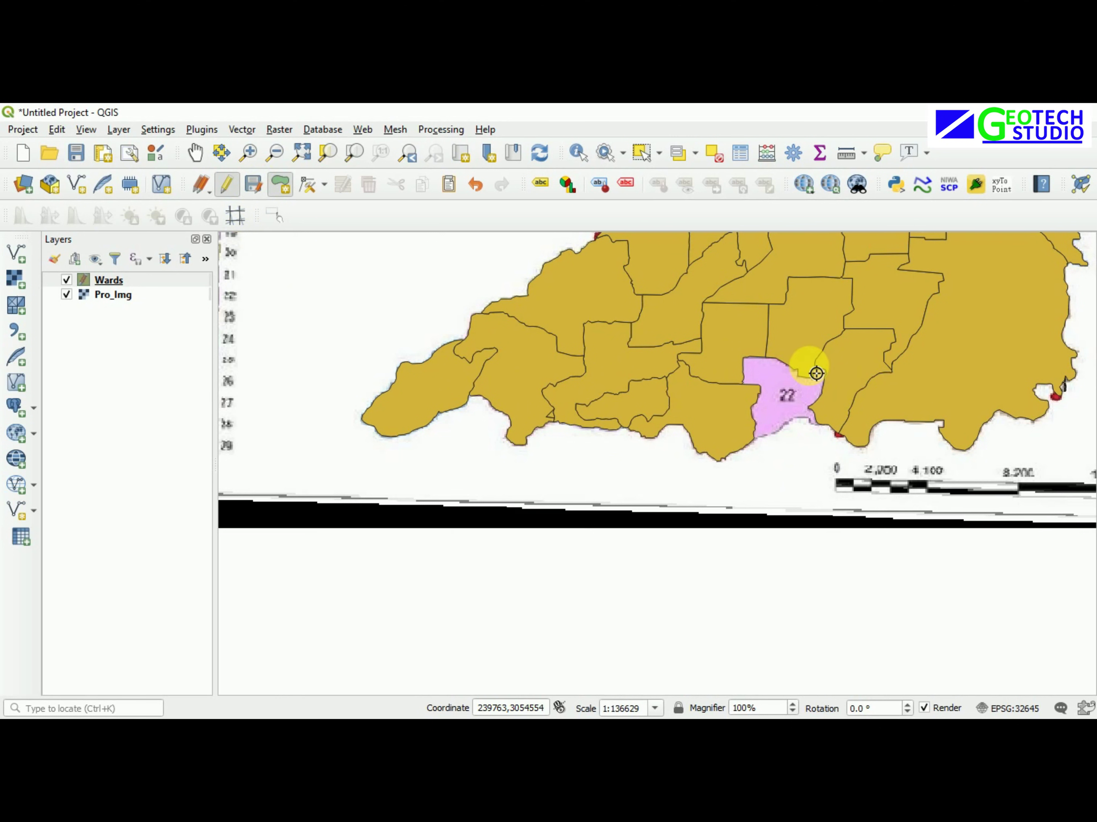
Start the ward 22 polygon inside its western neighbour and bring it across the southwestern corner onto the southern edge
scroll(846, 422, up, 1)
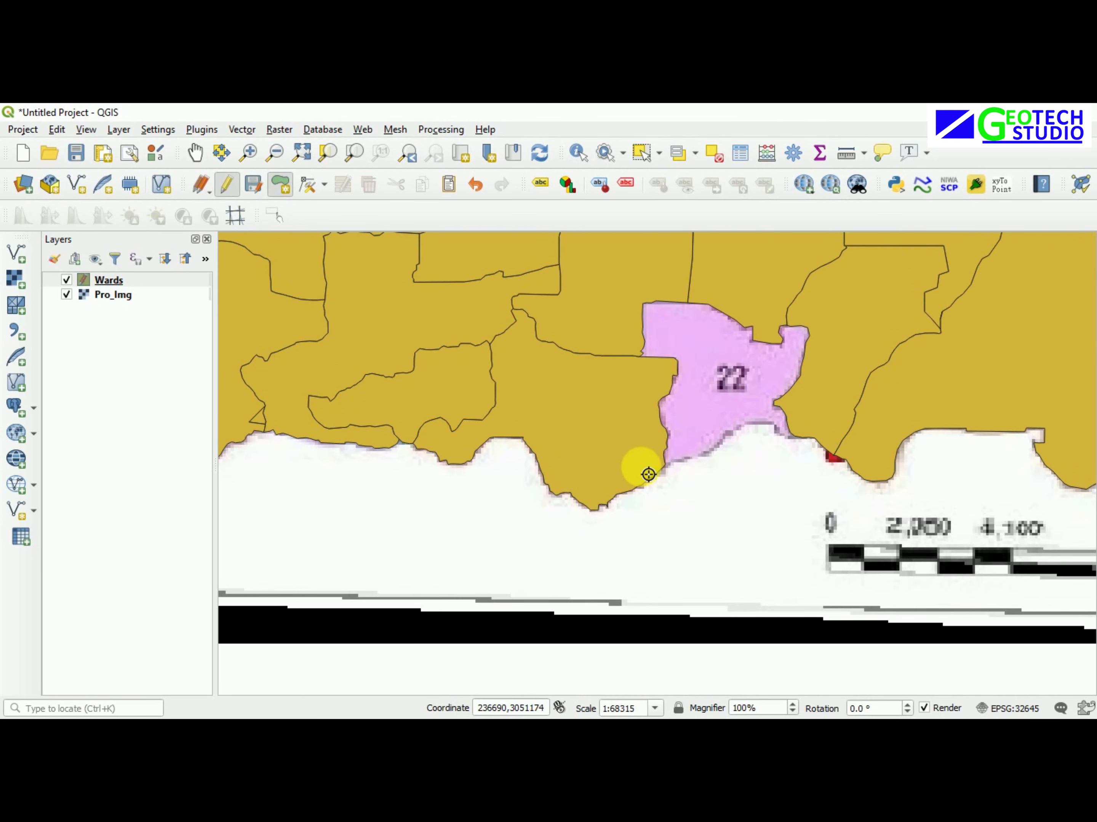
scroll(646, 467, up, 1)
scroll(651, 464, up, 1)
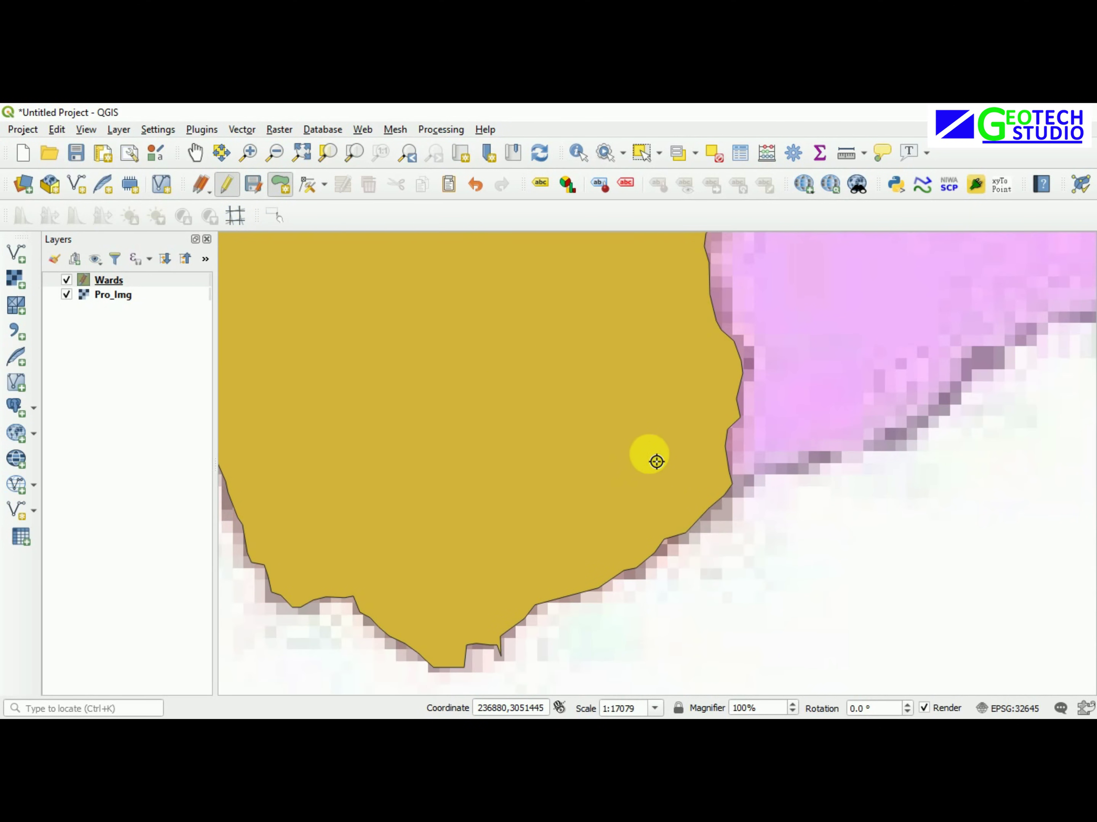
click(195, 152)
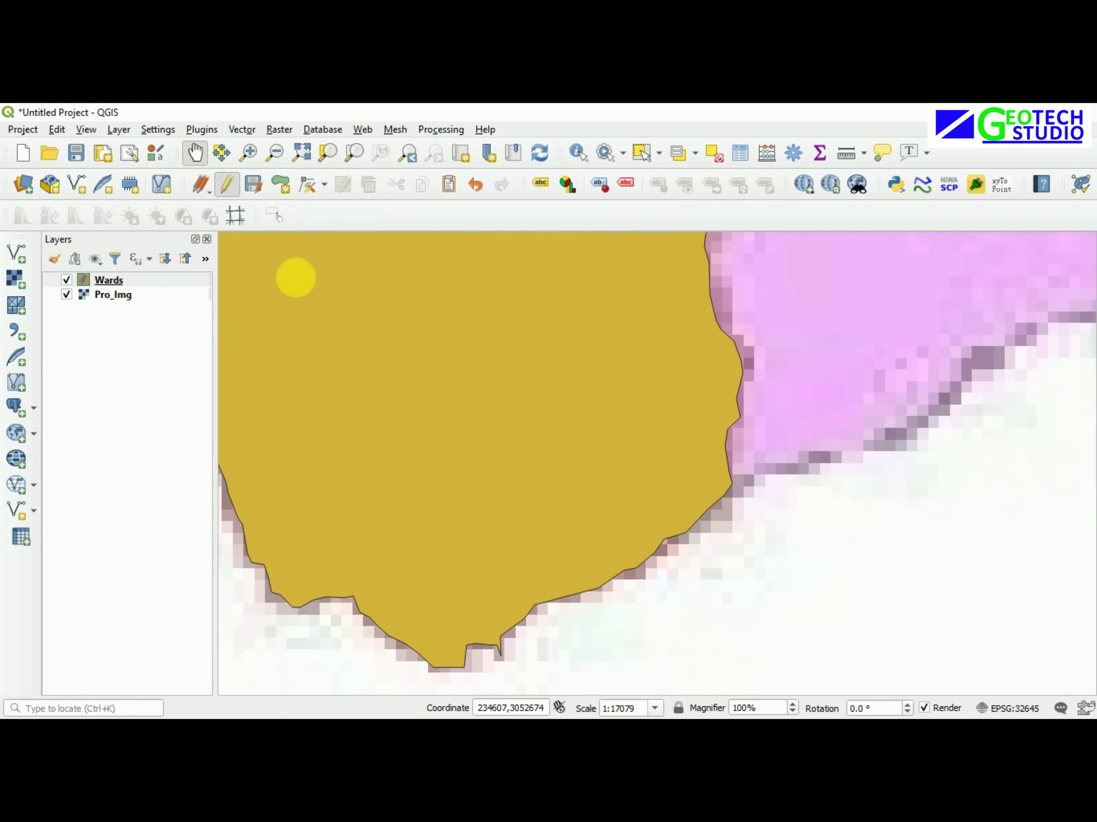
drag(624, 471, 252, 539)
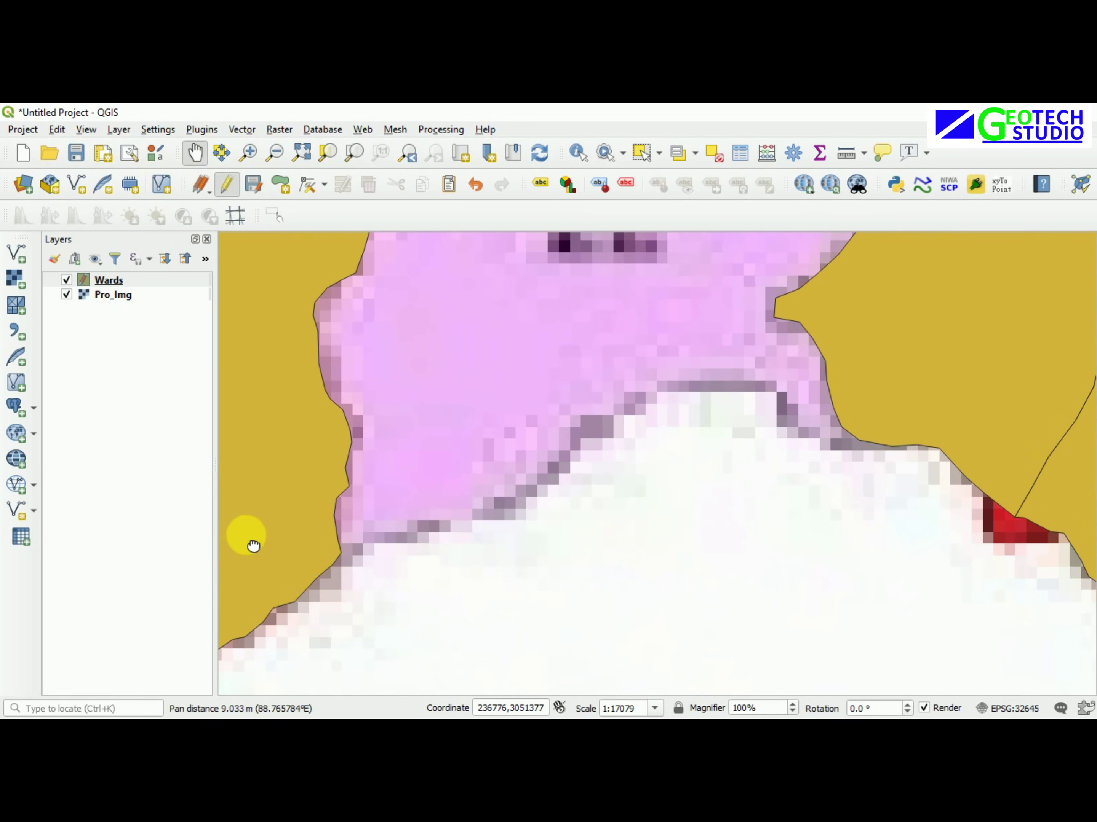
click(279, 190)
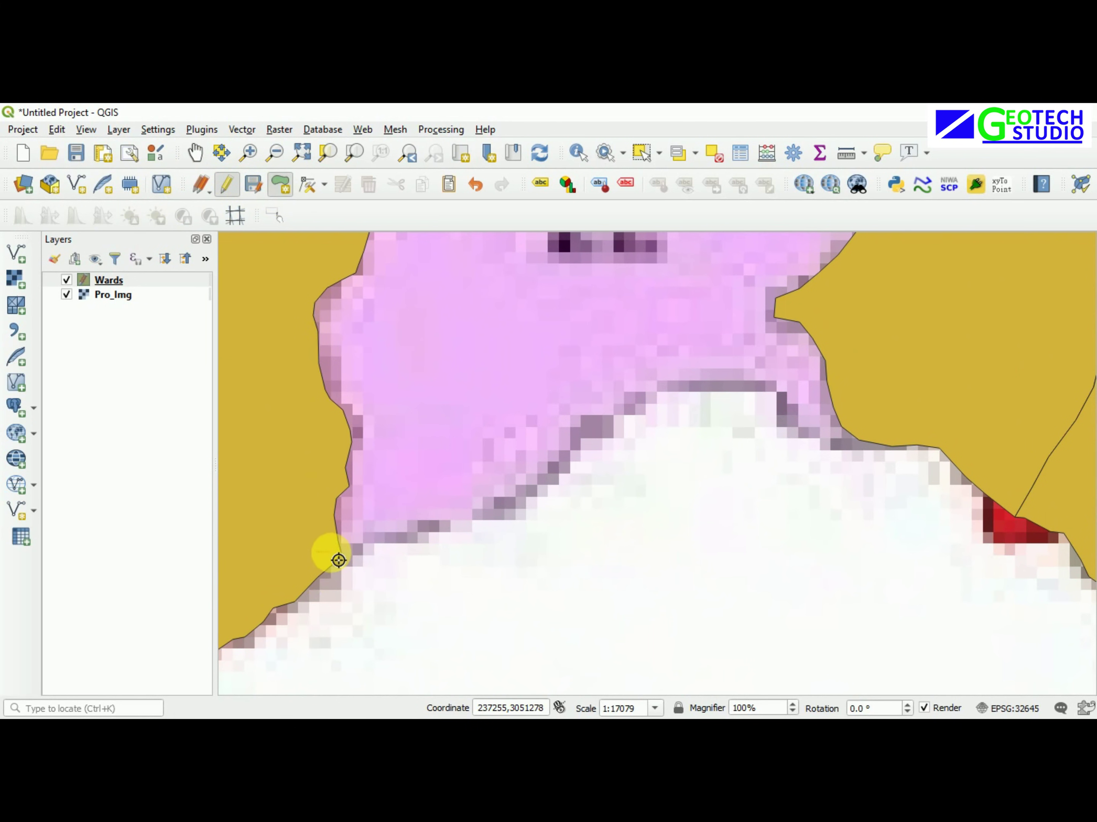
click(347, 562)
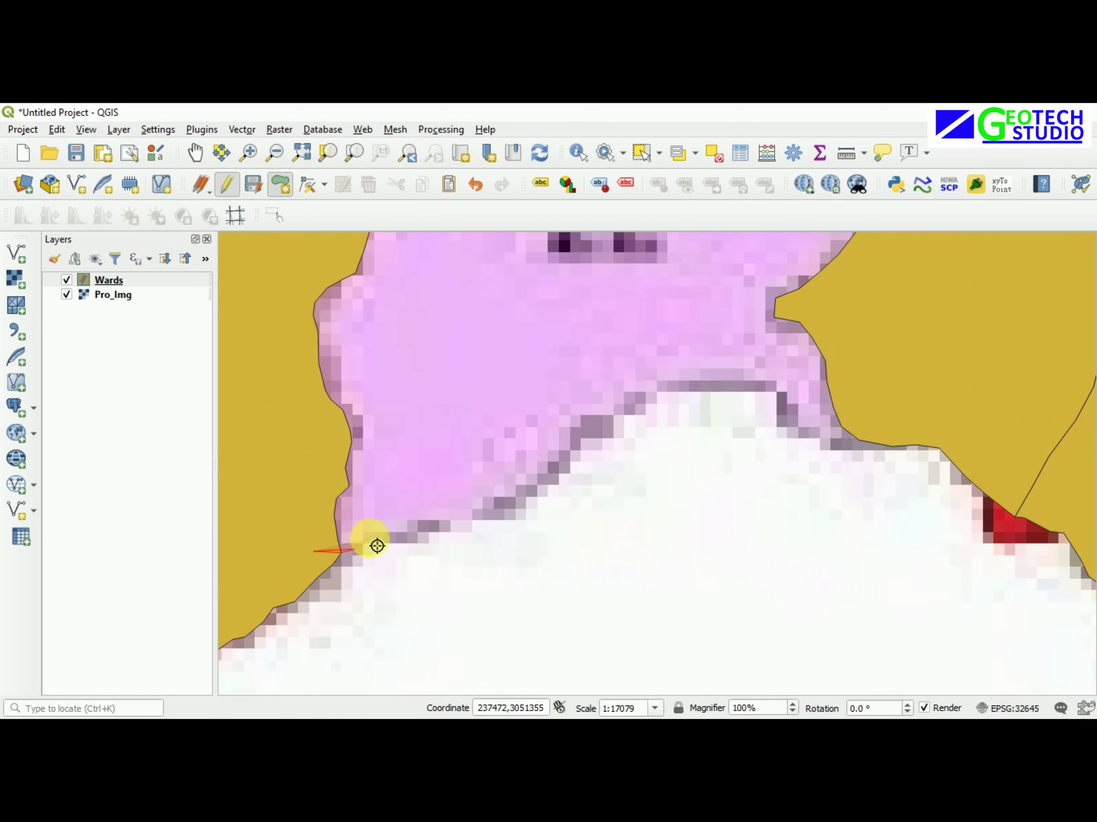
click(371, 537)
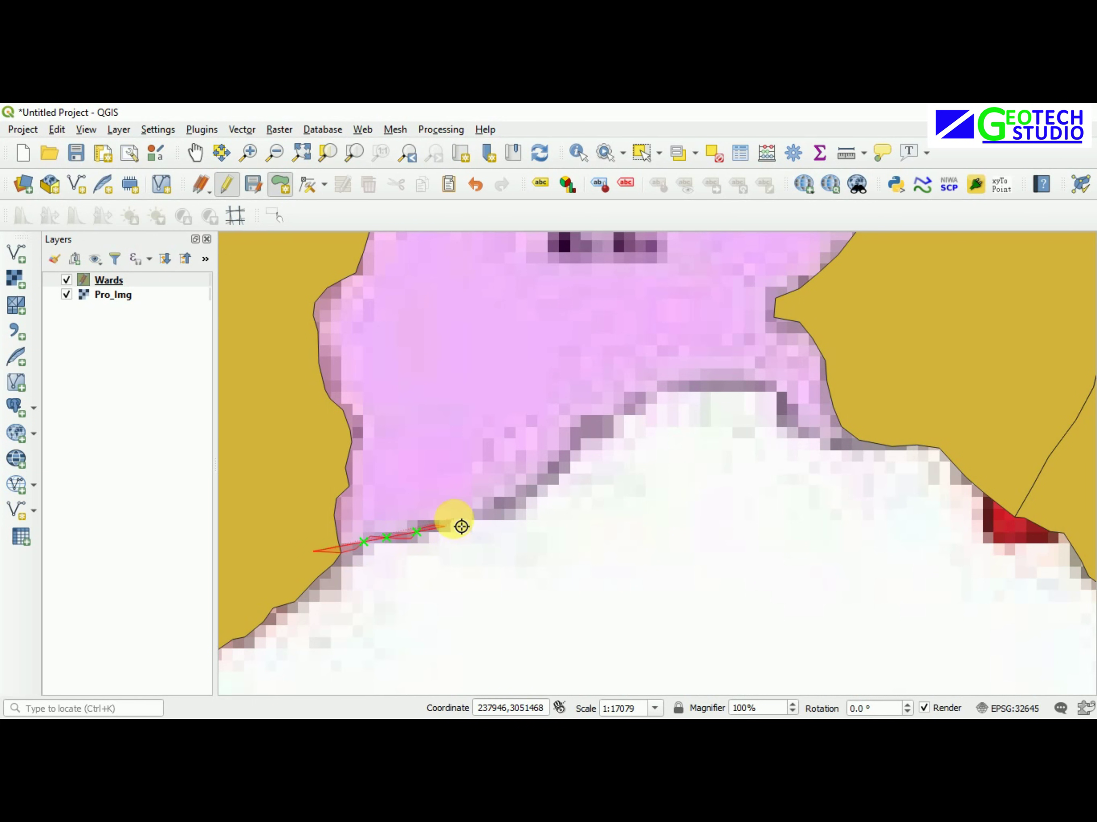
Trace ward 22's southern edge east and then northeast to just below the thick grey patch
click(437, 525)
click(449, 523)
click(497, 525)
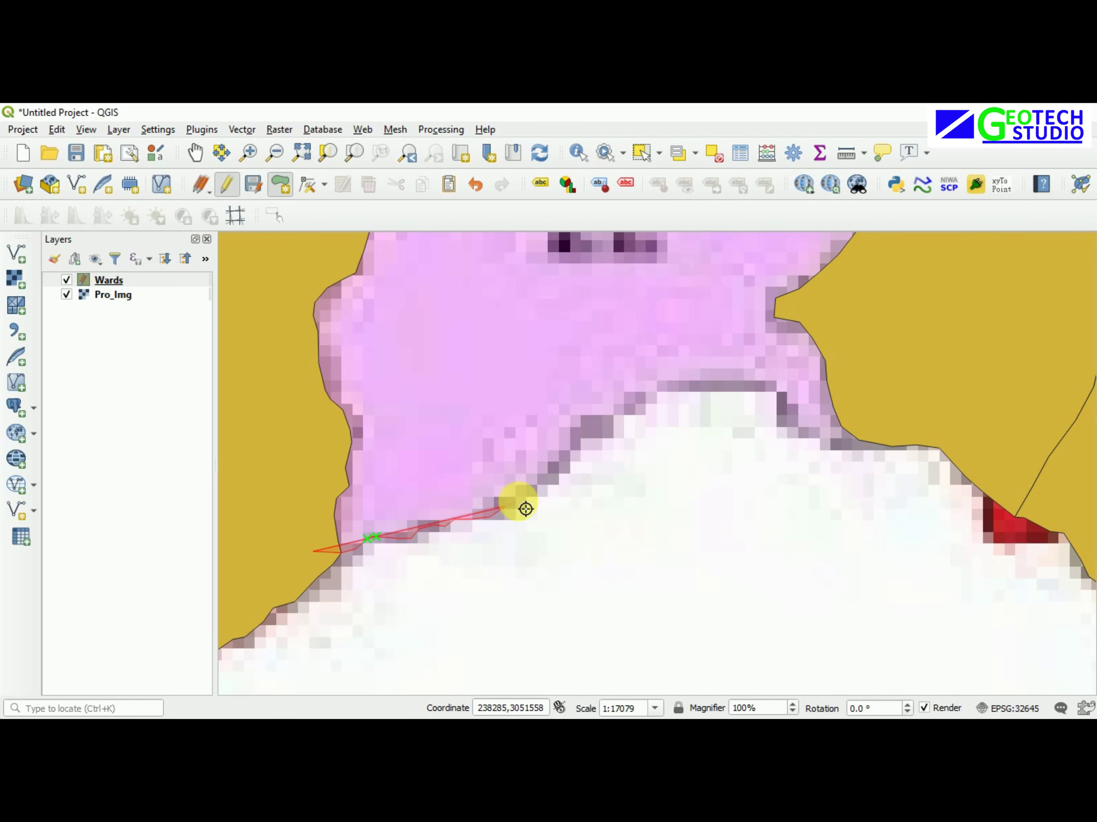
click(532, 492)
click(545, 482)
click(553, 469)
click(565, 459)
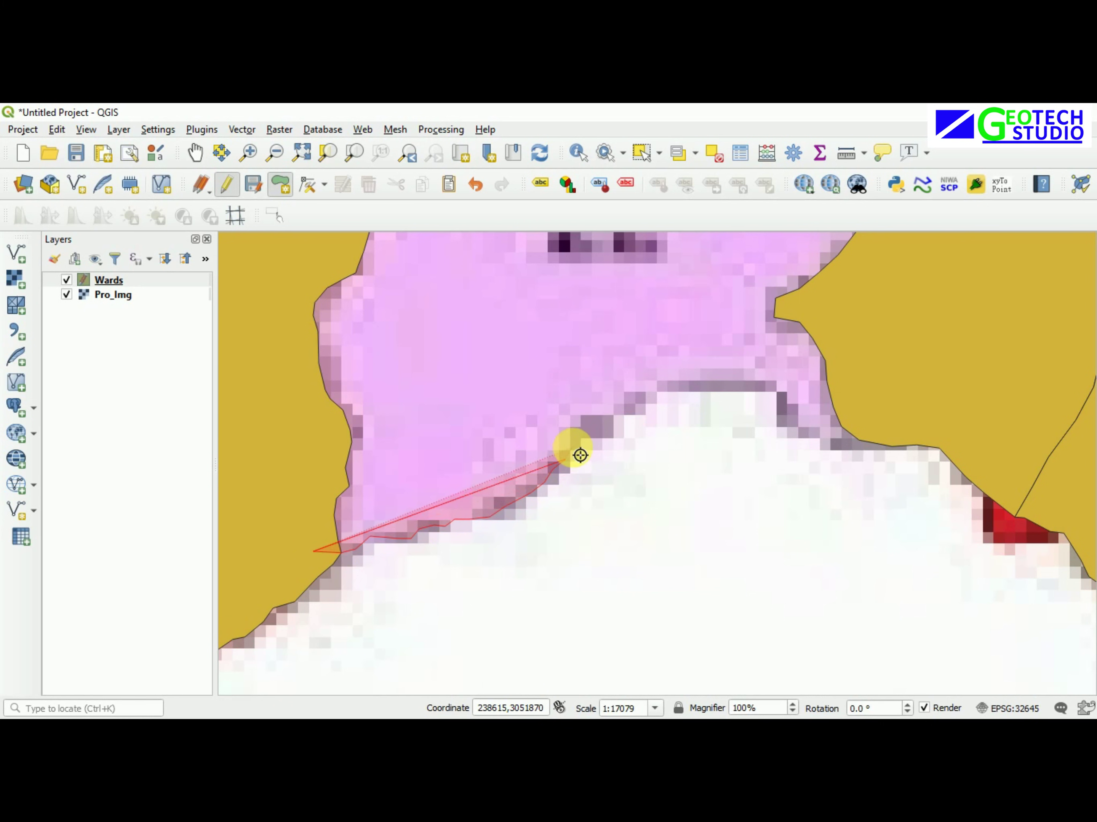
Continue the ward 22 polygon northeast past the thick grey patch to the start of the flat southern stretch
click(578, 442)
click(589, 428)
click(604, 418)
click(614, 418)
click(633, 408)
click(646, 397)
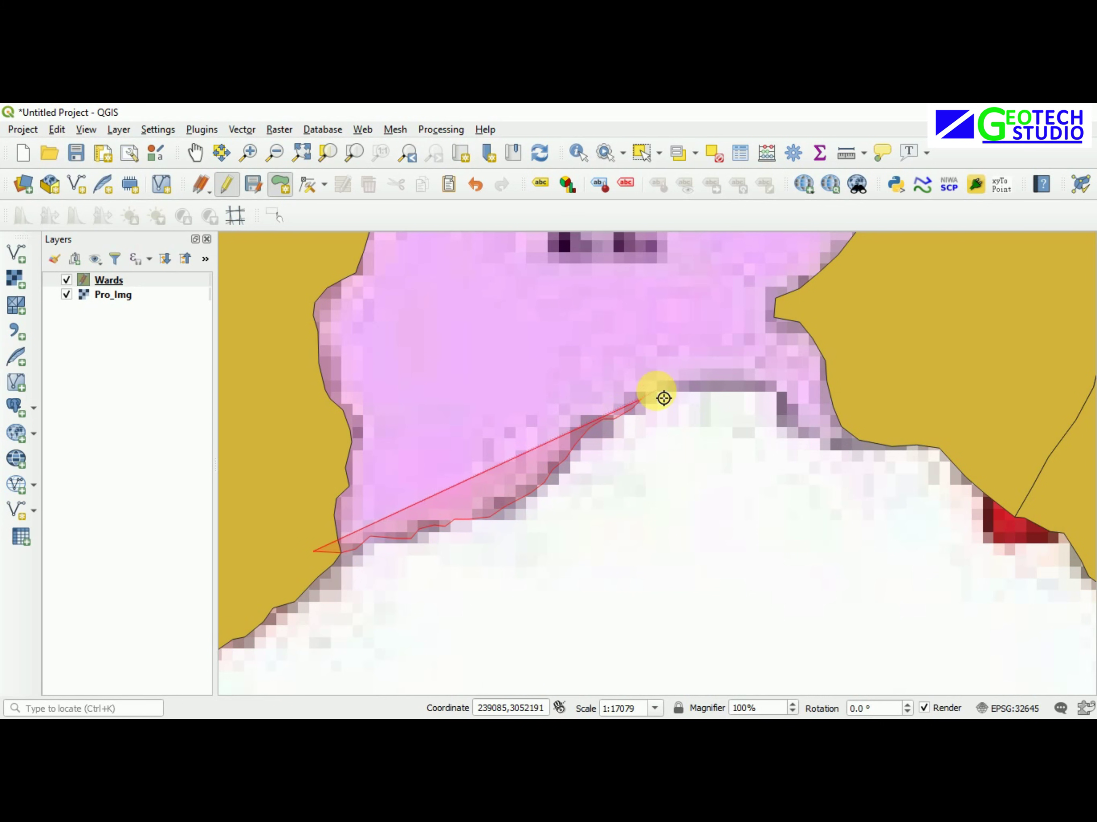
click(670, 383)
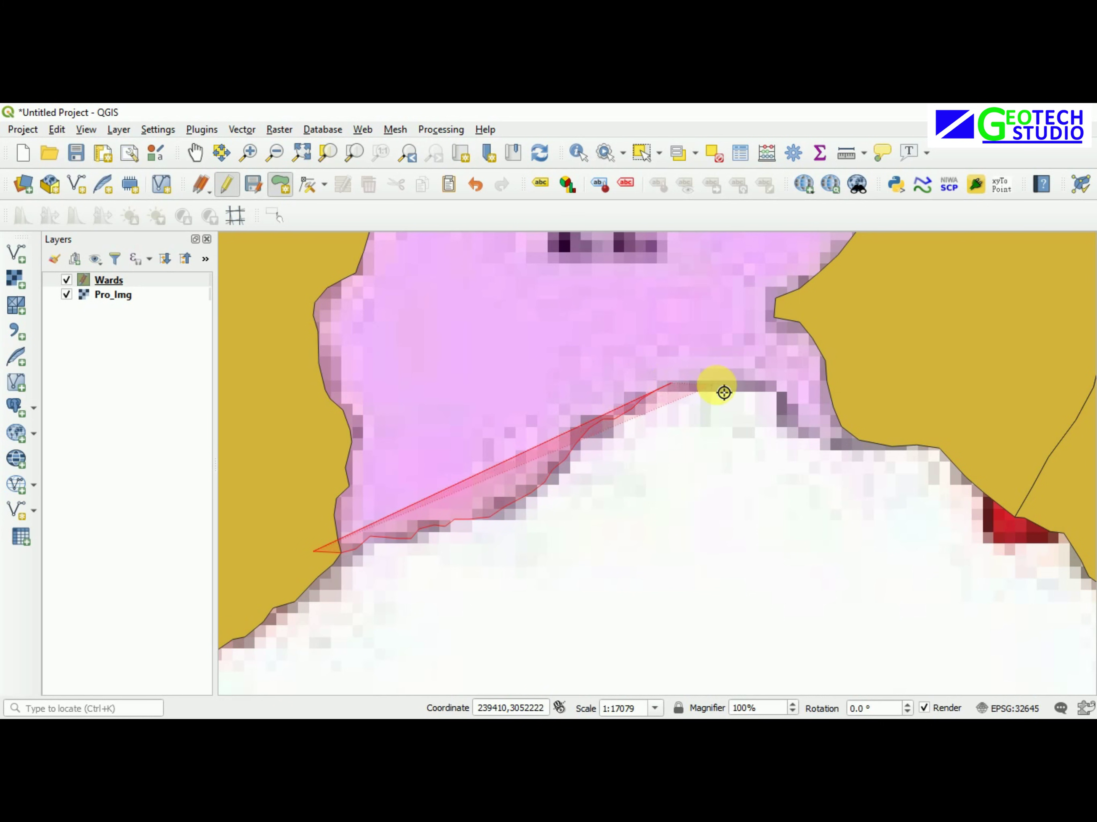
Trace ward 22 along the flat stretch and down to its southeastern corner, continuing into the eastern neighbouring ward
click(775, 391)
click(785, 417)
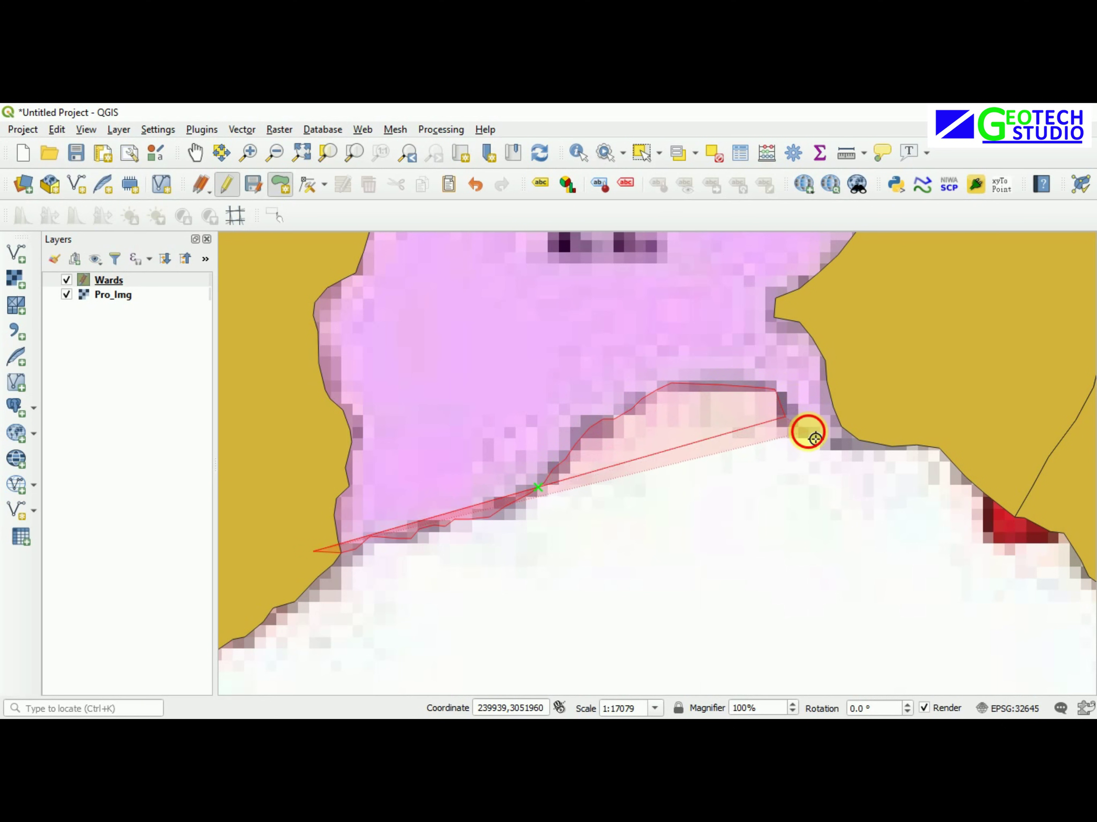
click(834, 446)
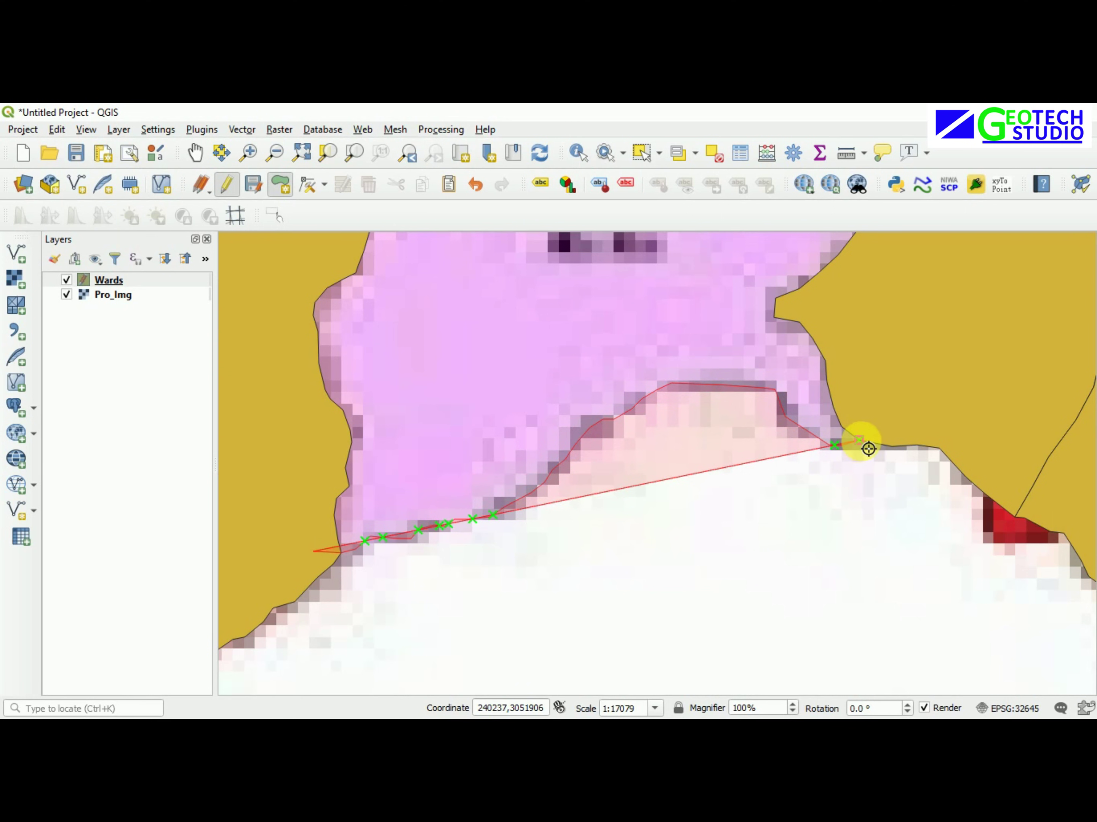
click(878, 411)
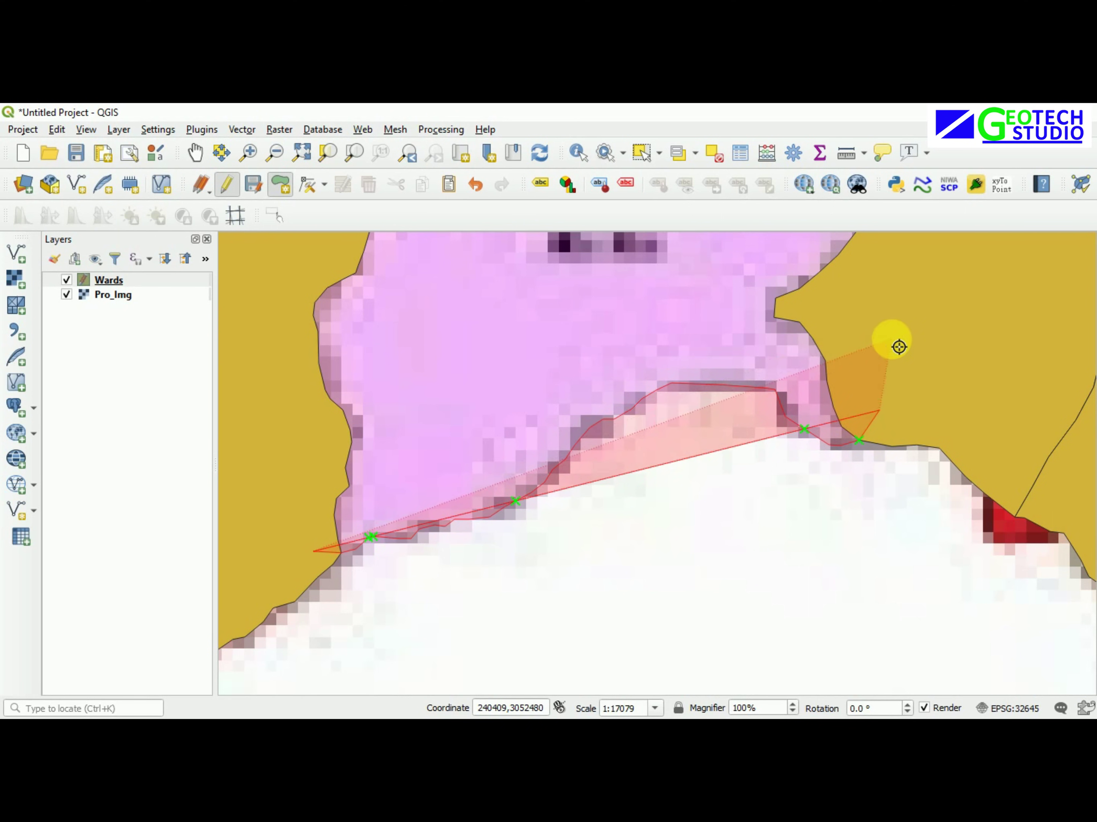
Bring the ward 22 polygon back around its northern side through the already digitized neighbouring wards and finish the shape
scroll(900, 345, down, 3)
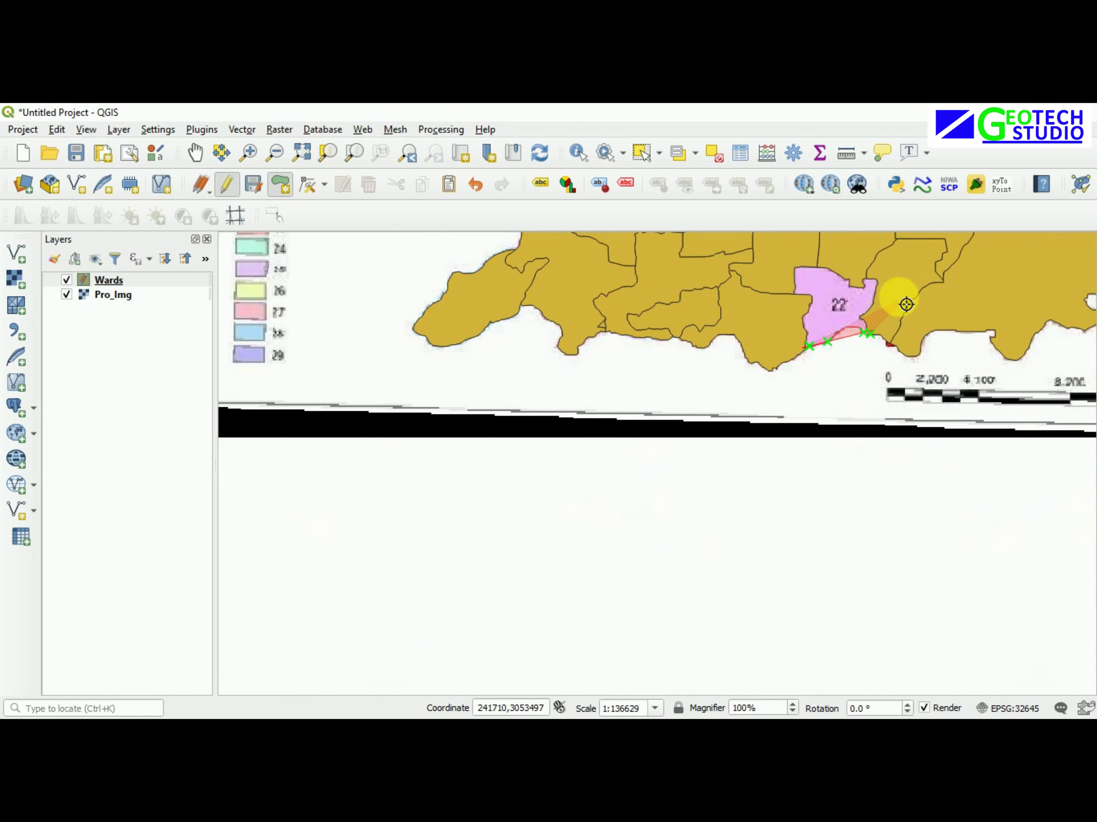
click(888, 290)
click(862, 259)
click(806, 246)
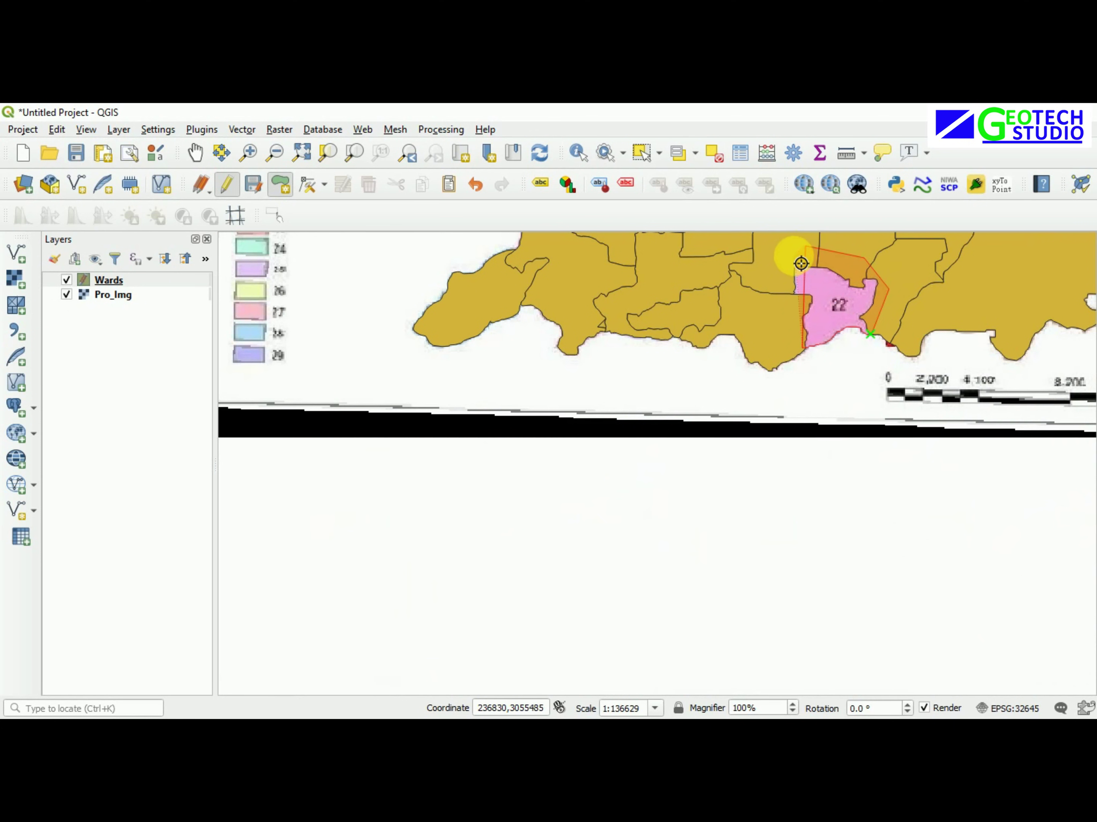
right_click(819, 293)
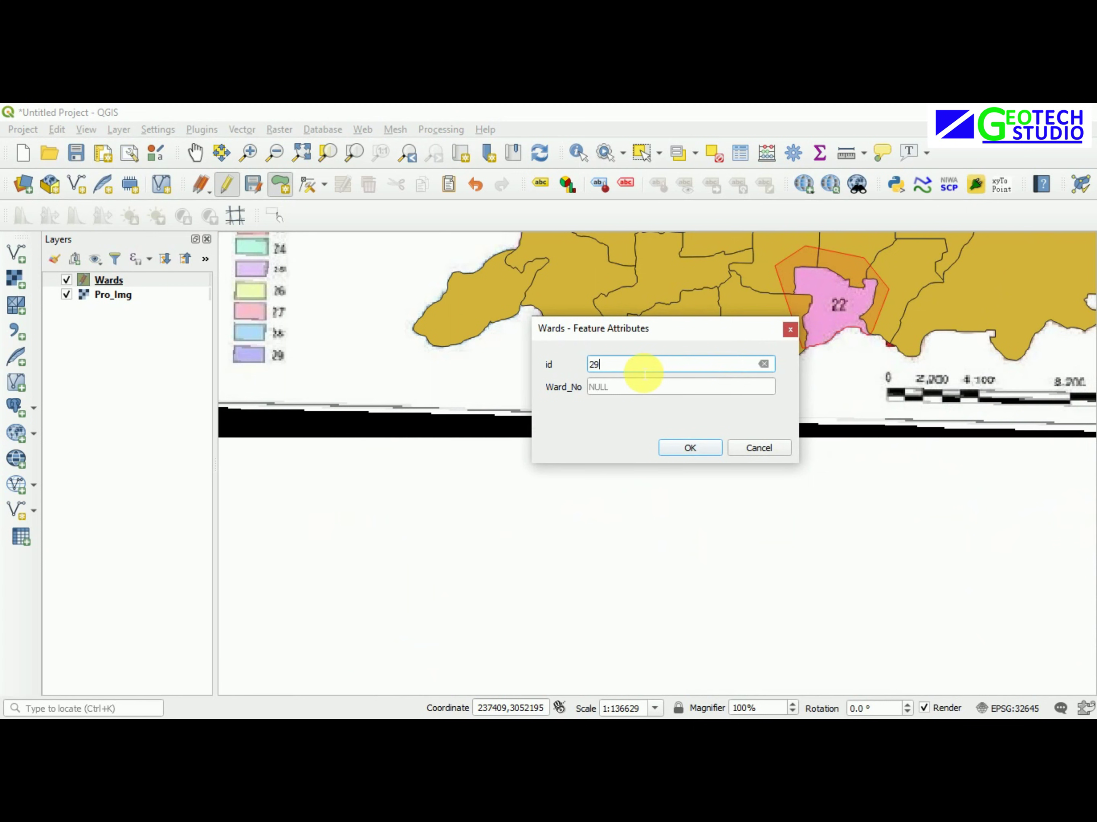
Record the new polygon with id 29 and Ward_No 22, and save the Wards layer edits
click(619, 392)
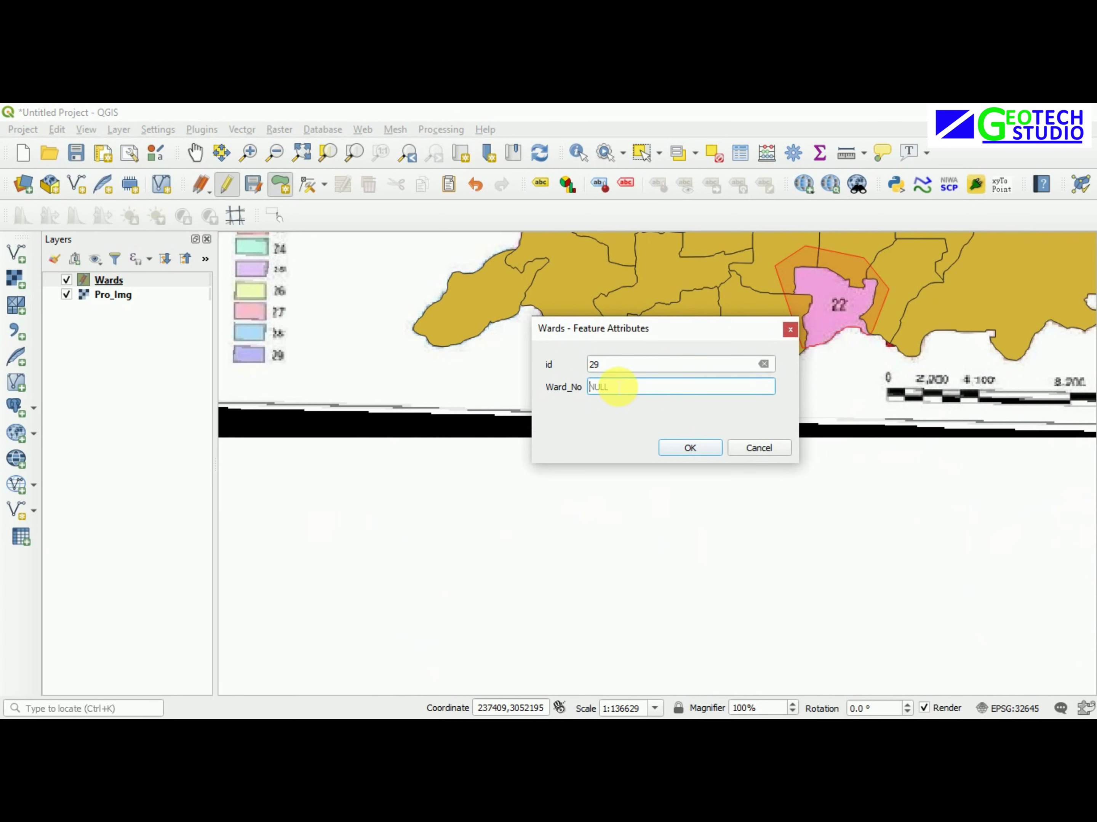
click(663, 445)
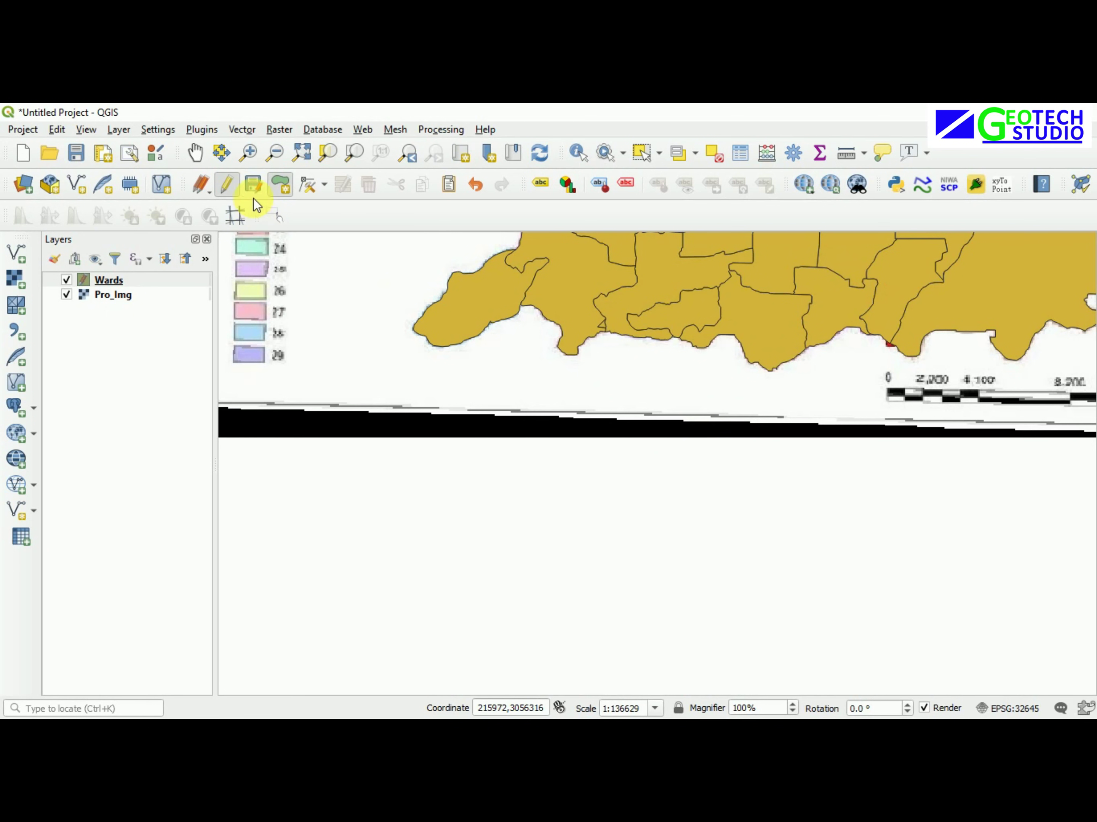
click(252, 186)
Hide the Pro_Img raster so that only the digitized Wards layer is displayed across its full extent
scroll(547, 346, down, 3)
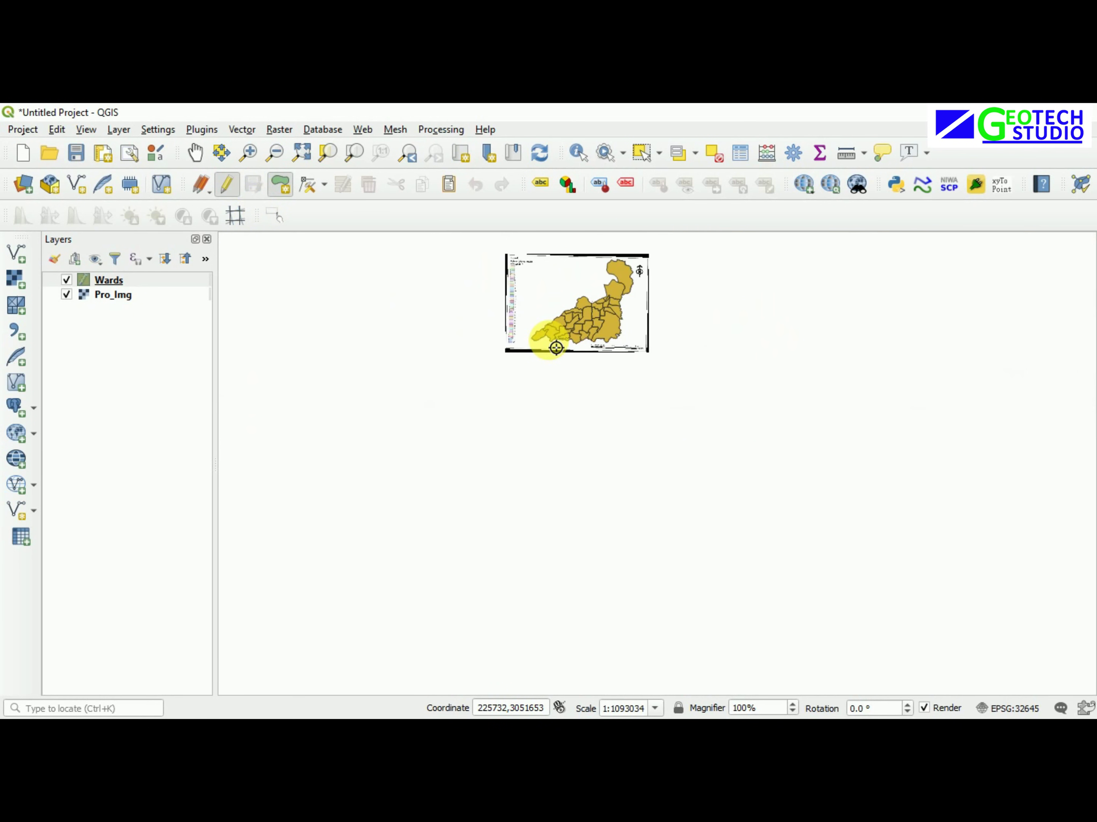
click(196, 160)
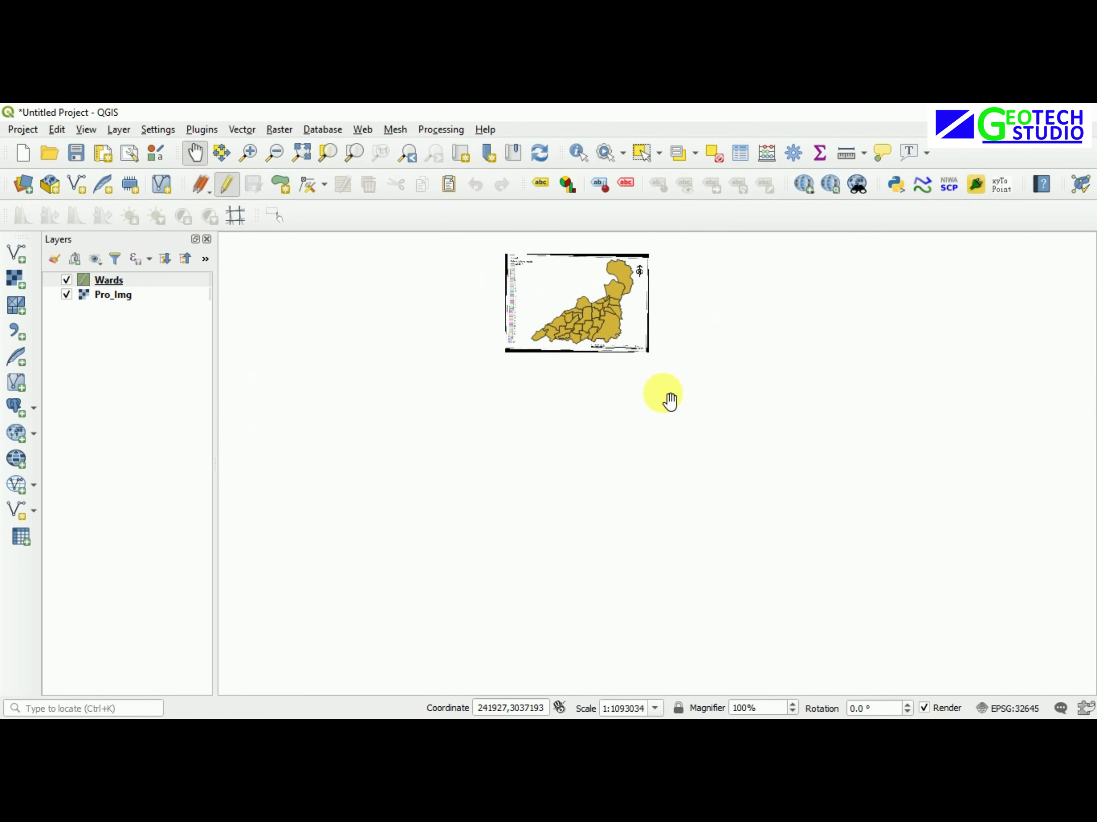
drag(591, 293, 620, 432)
scroll(617, 434, up, 1)
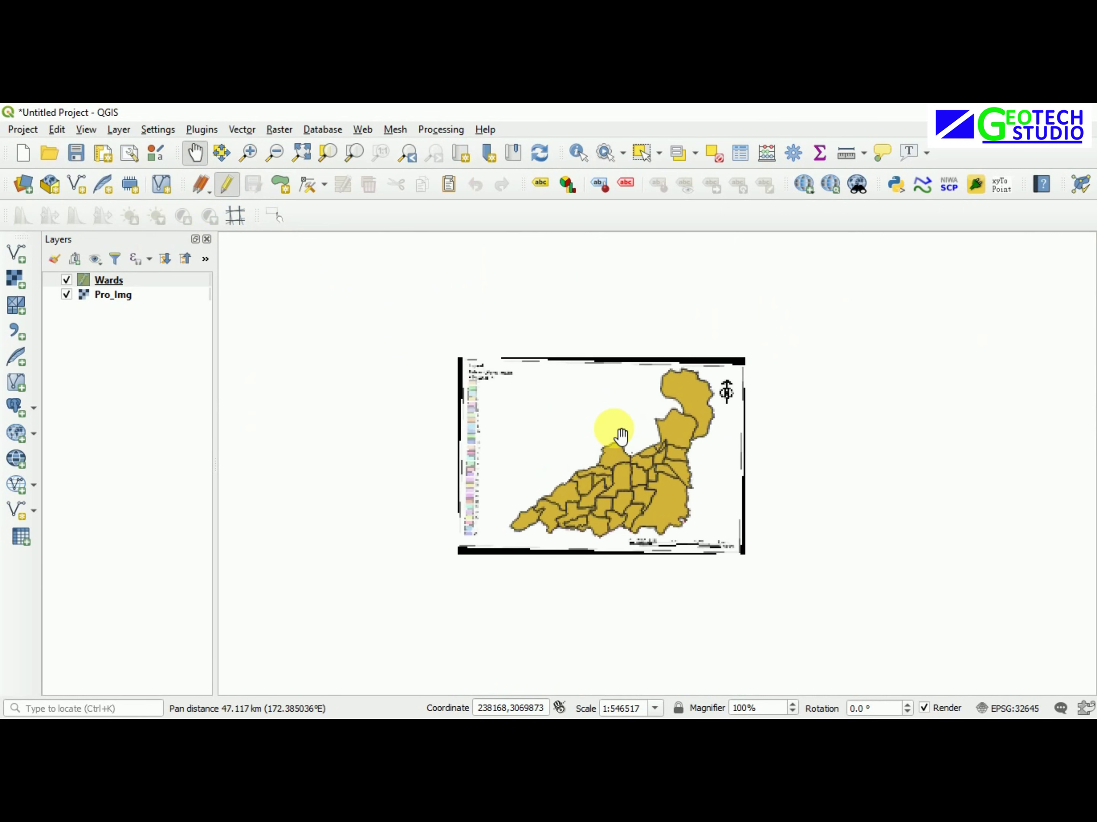
scroll(619, 424, up, 1)
scroll(629, 513, down, 1)
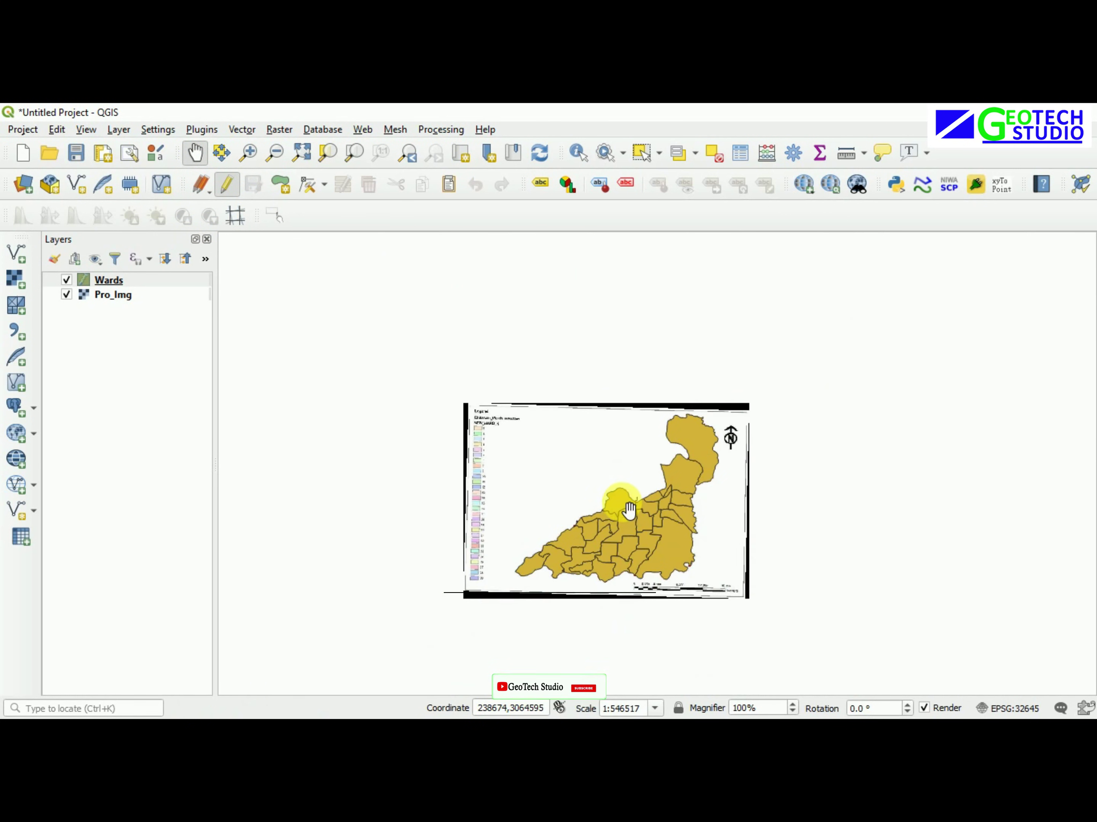
scroll(626, 493, up, 1)
mouse_move(629, 568)
mouse_down()
mouse_move(620, 438)
mouse_move(641, 449)
mouse_up()
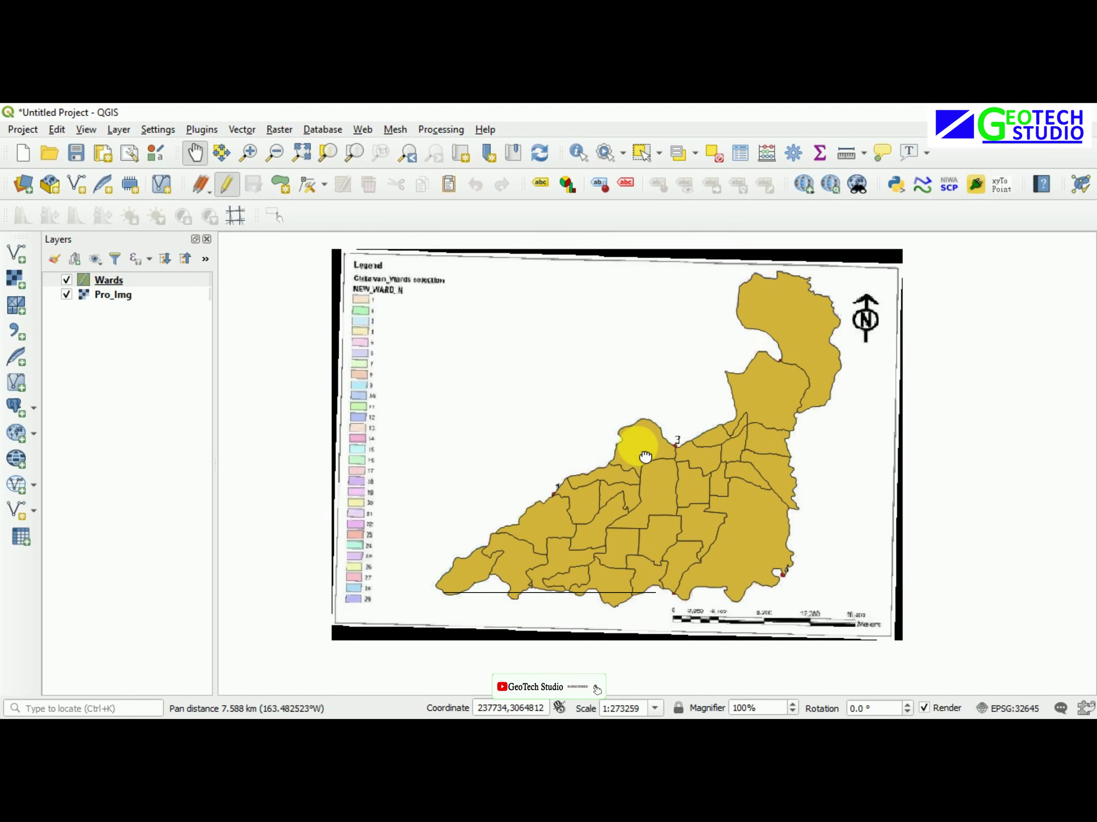
click(67, 295)
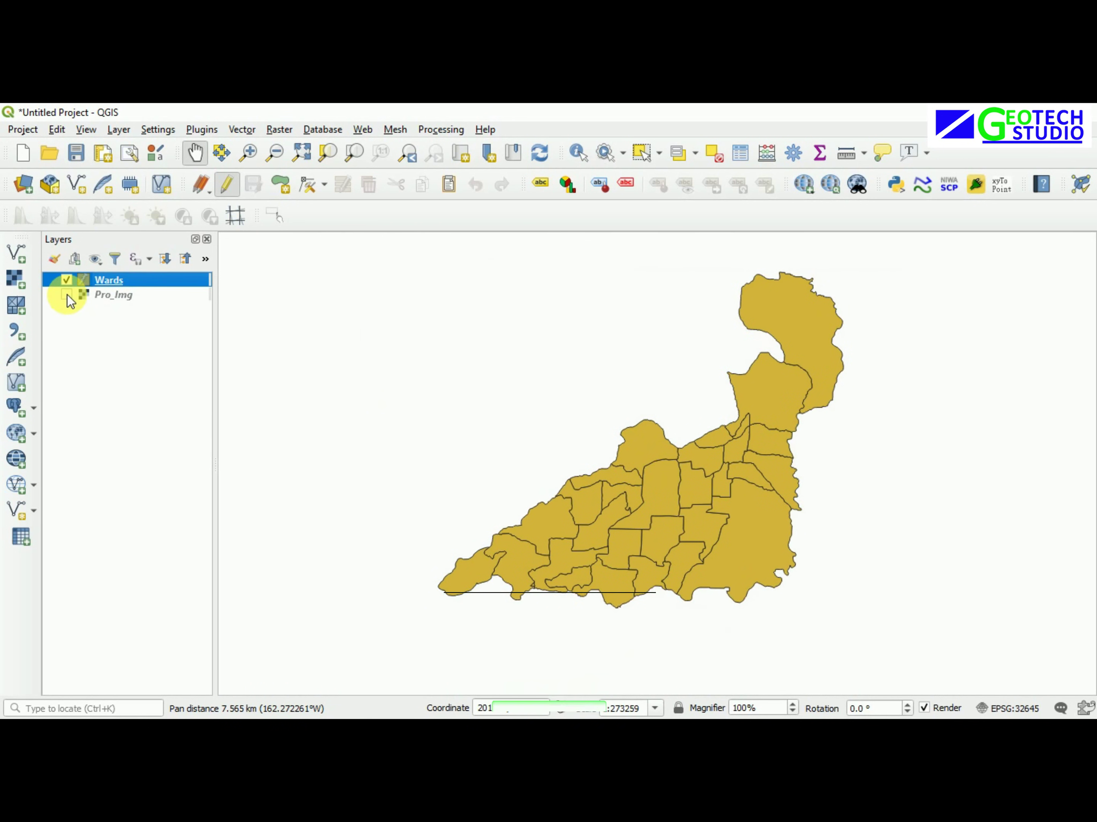
drag(590, 526, 573, 517)
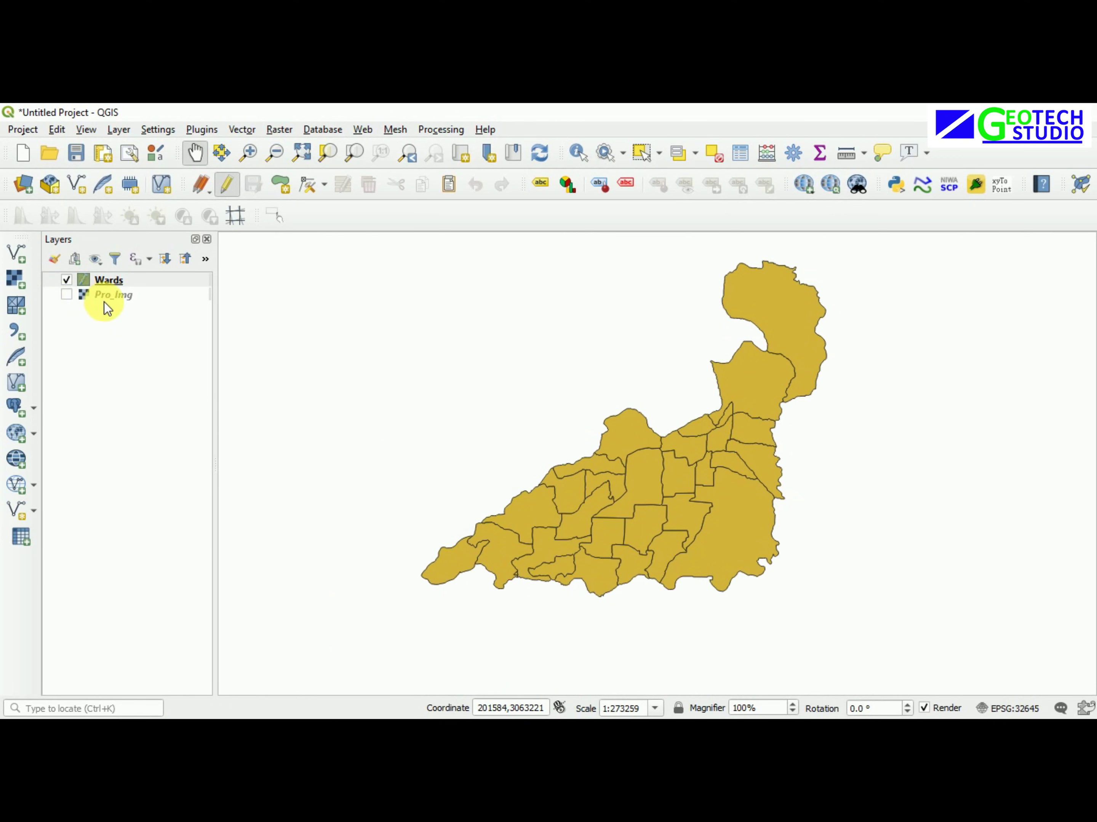
Check the Wards layer's source settings and its provider information, including CRS, extent and feature count
right_click(104, 282)
click(126, 628)
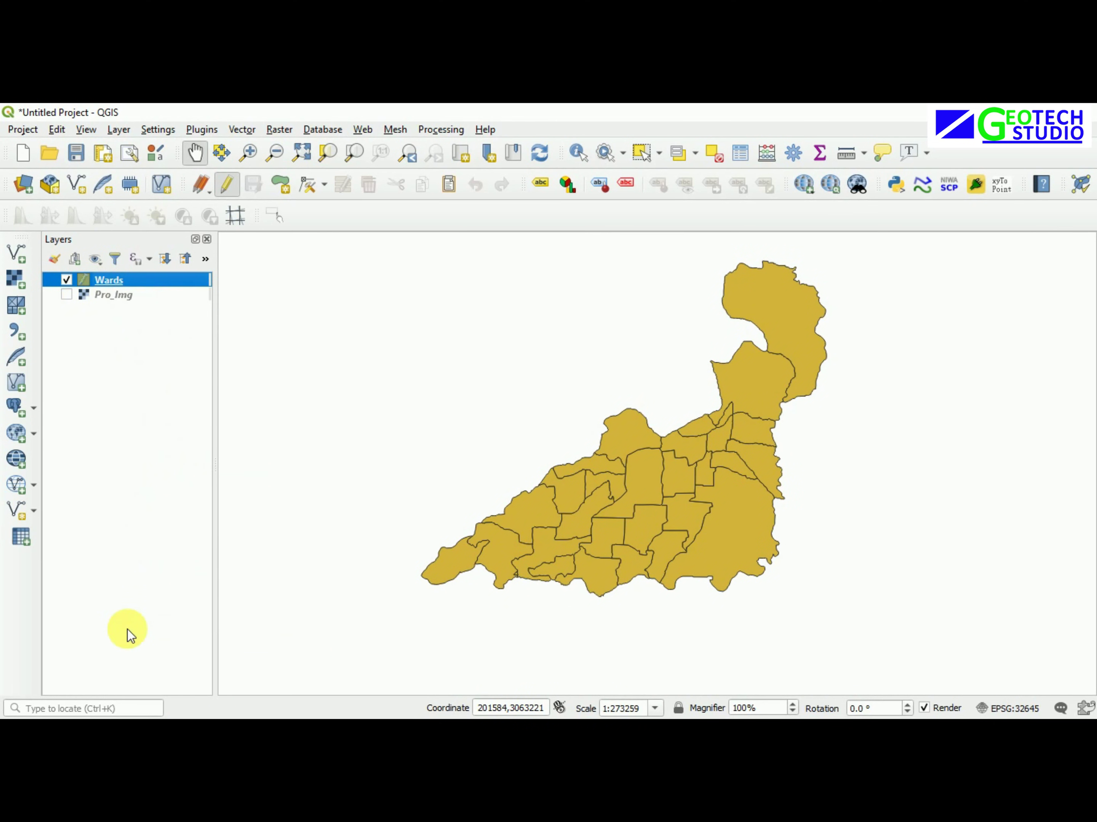
click(254, 242)
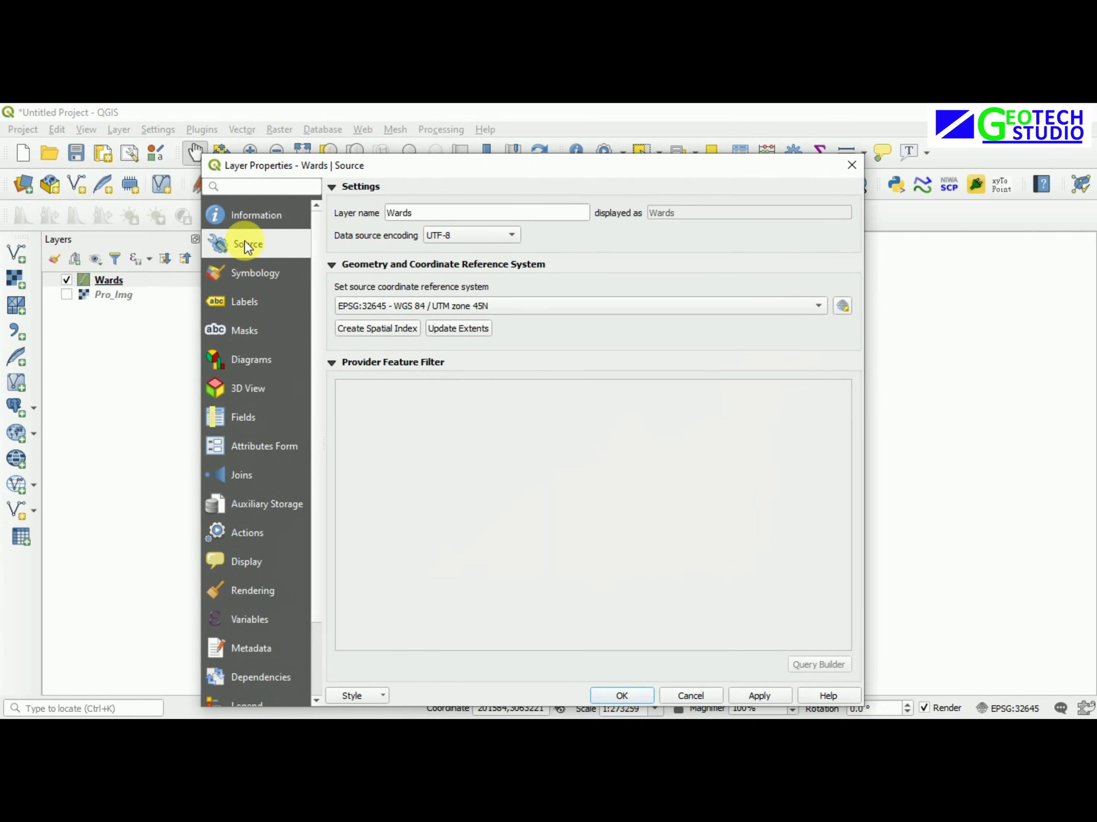
click(244, 215)
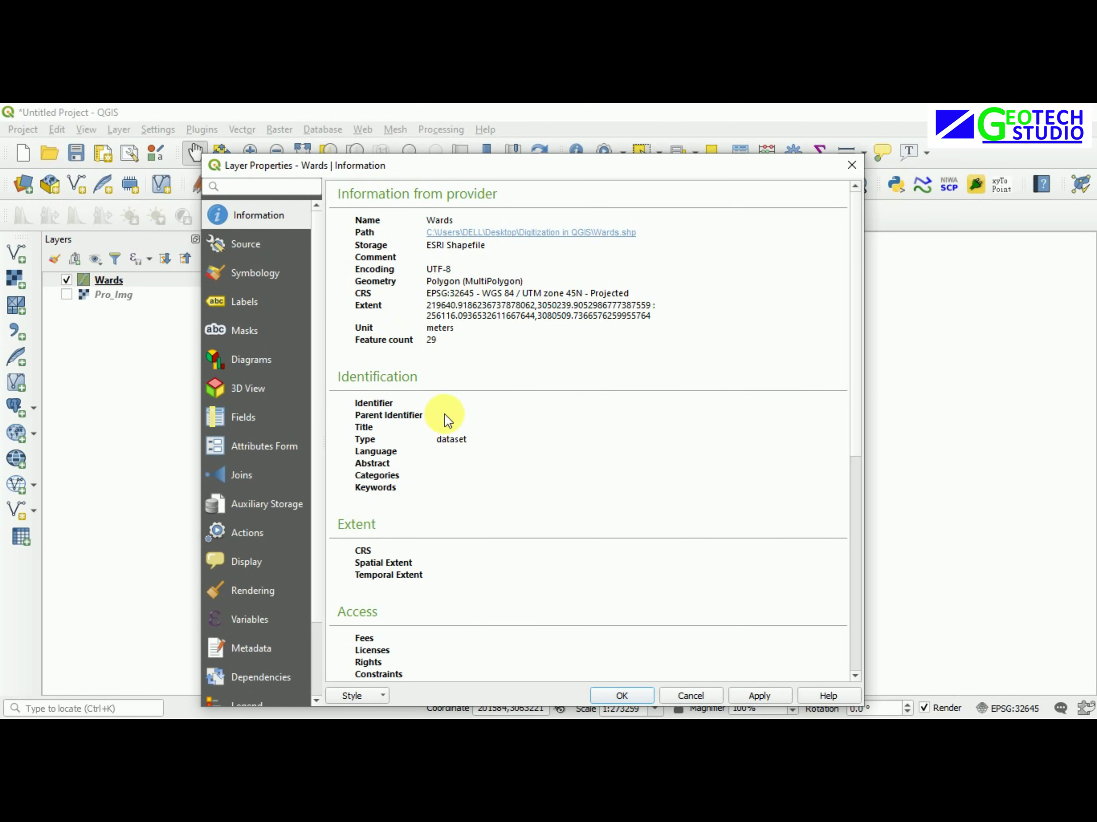
click(850, 160)
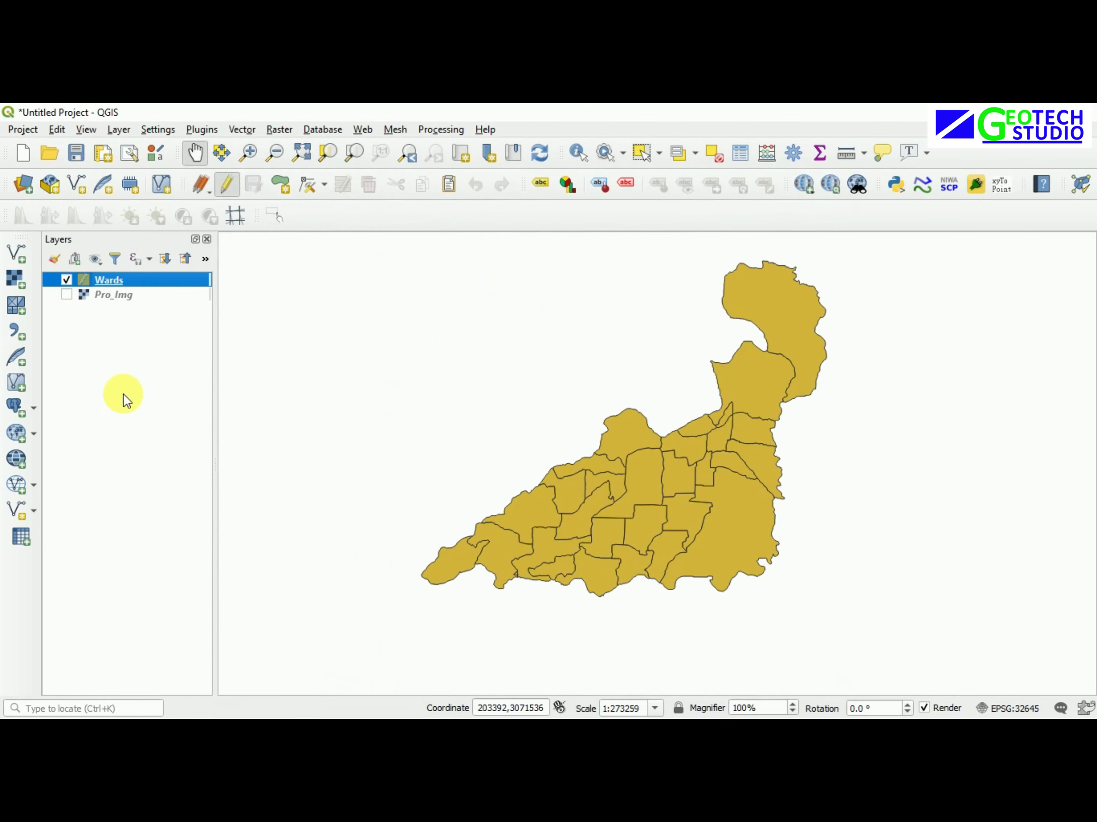
Label the Wards layer with Single Labels using the Ward_No field and apply the settings
right_click(110, 277)
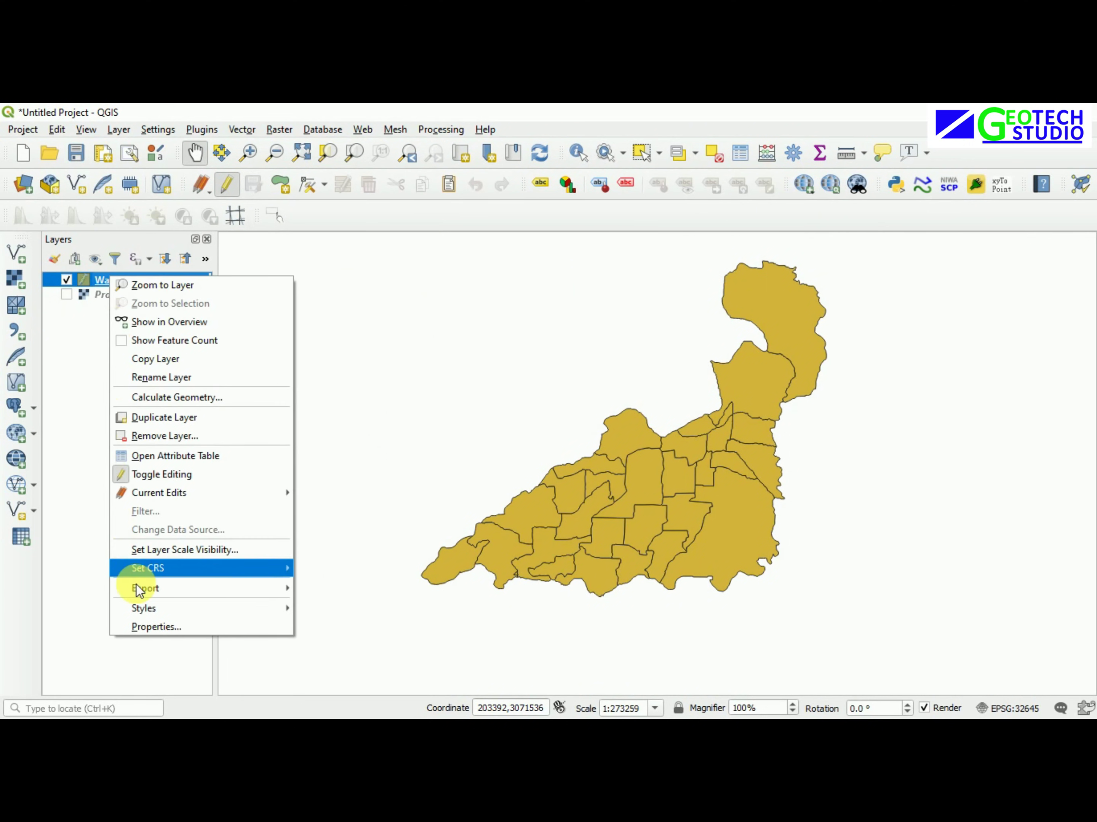
click(154, 627)
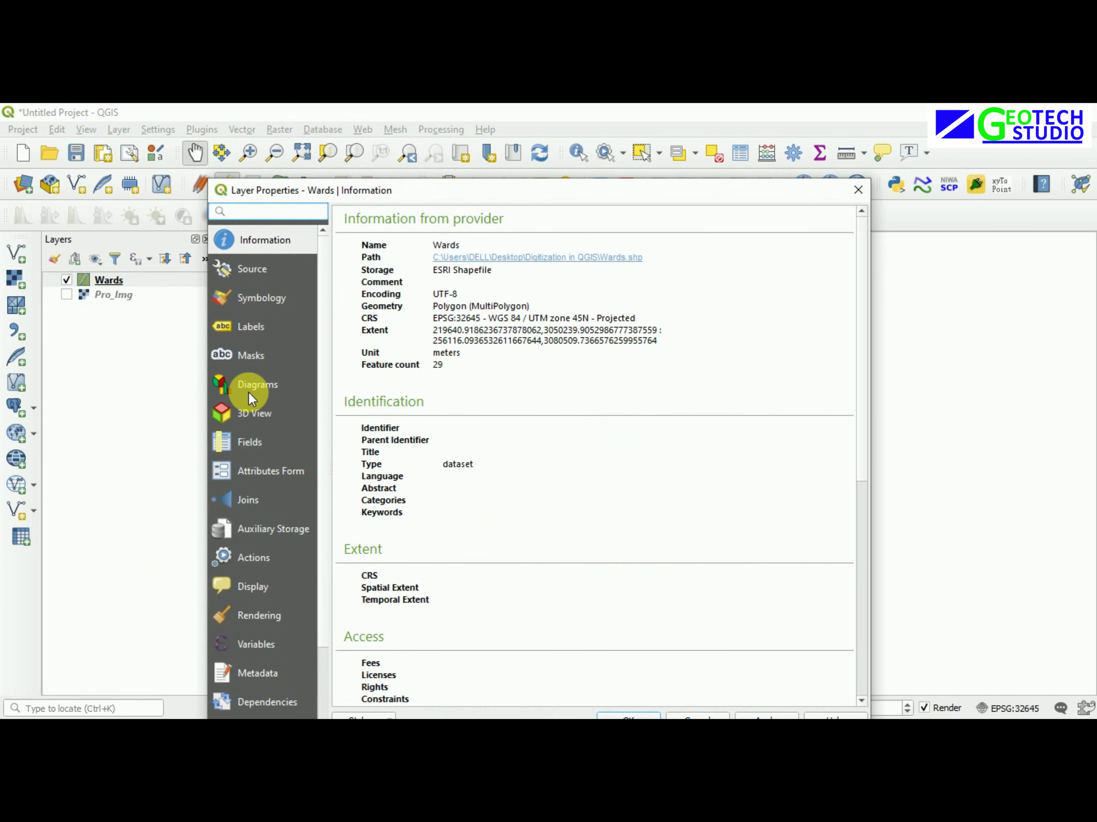
click(253, 327)
click(430, 219)
click(429, 230)
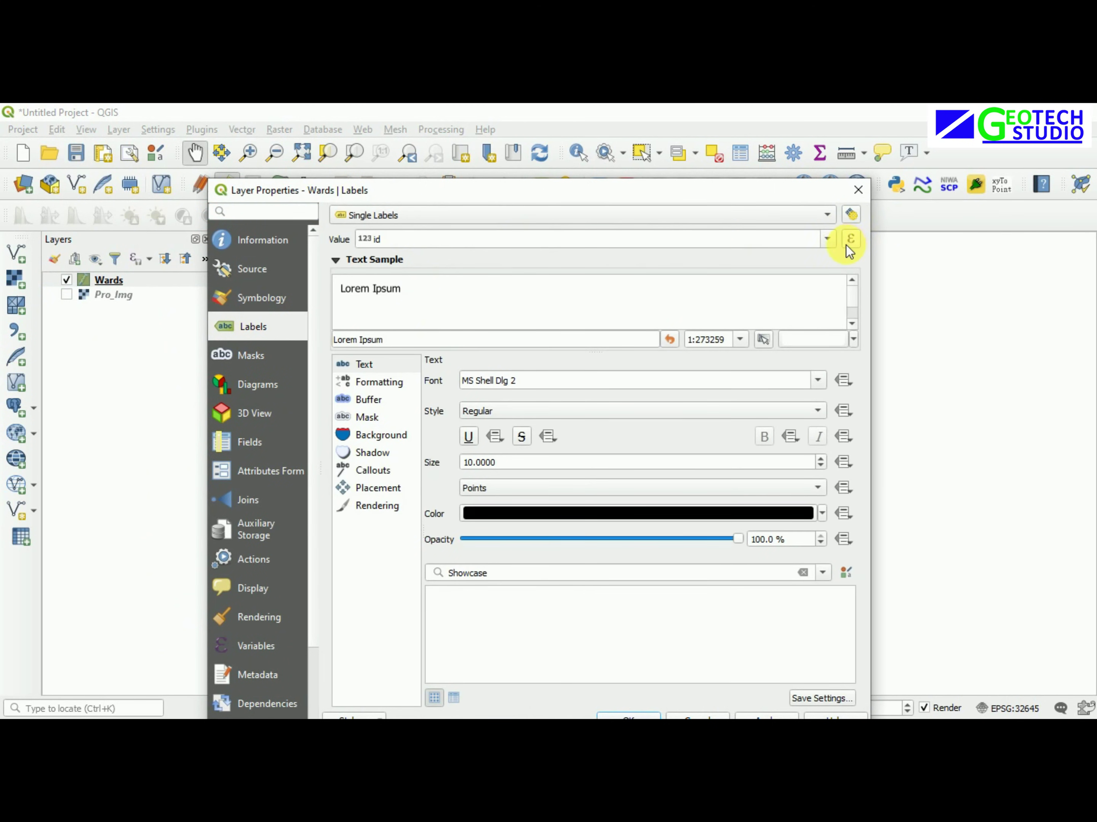
click(832, 243)
click(472, 279)
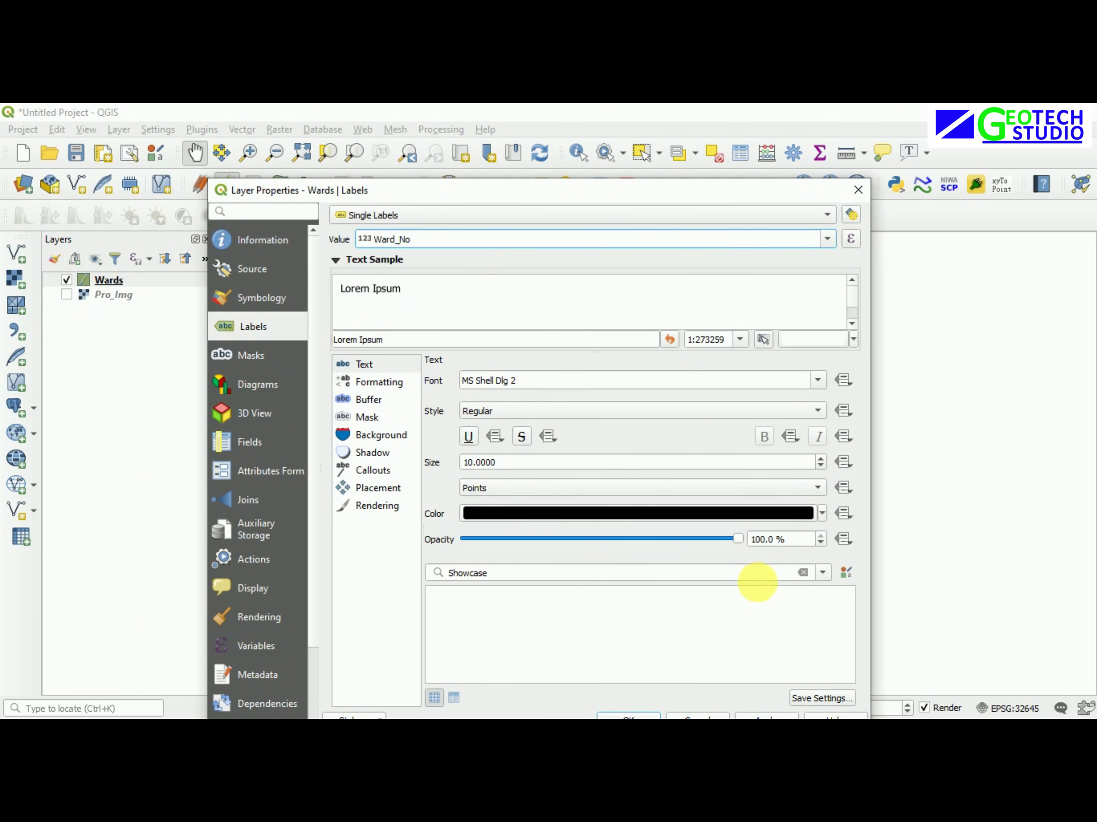
drag(626, 194, 624, 147)
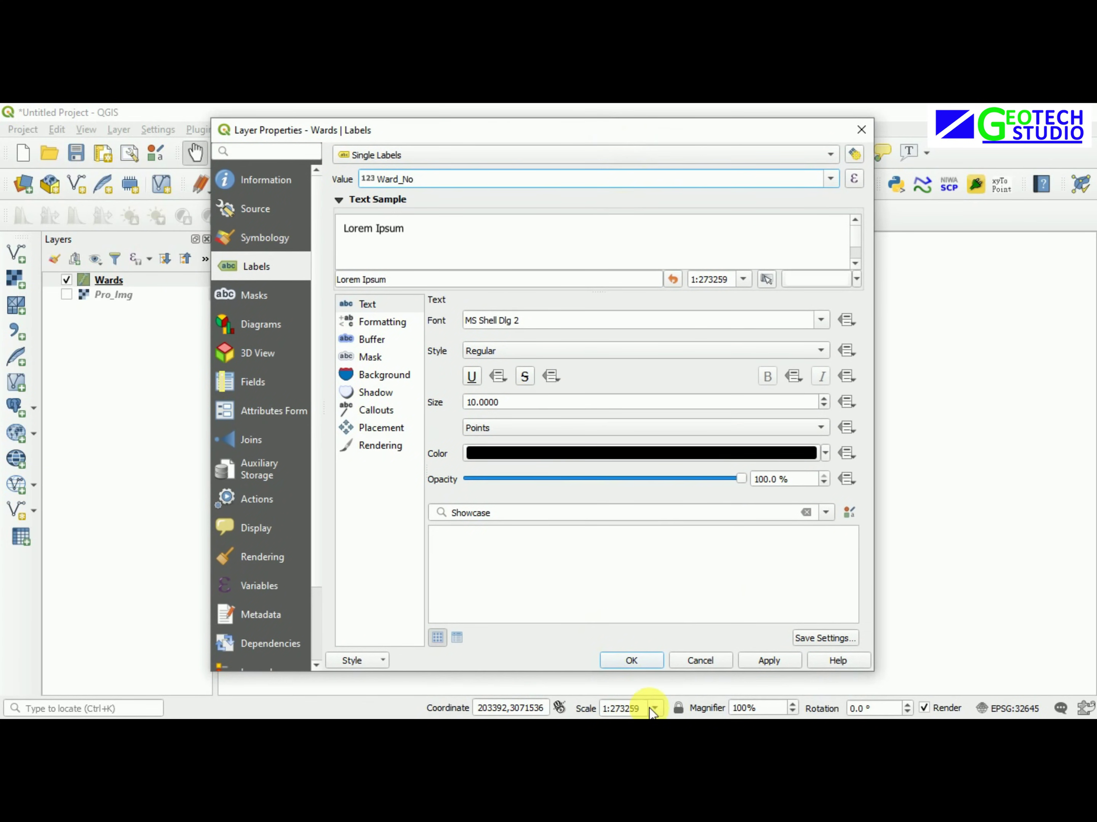
click(752, 662)
click(633, 660)
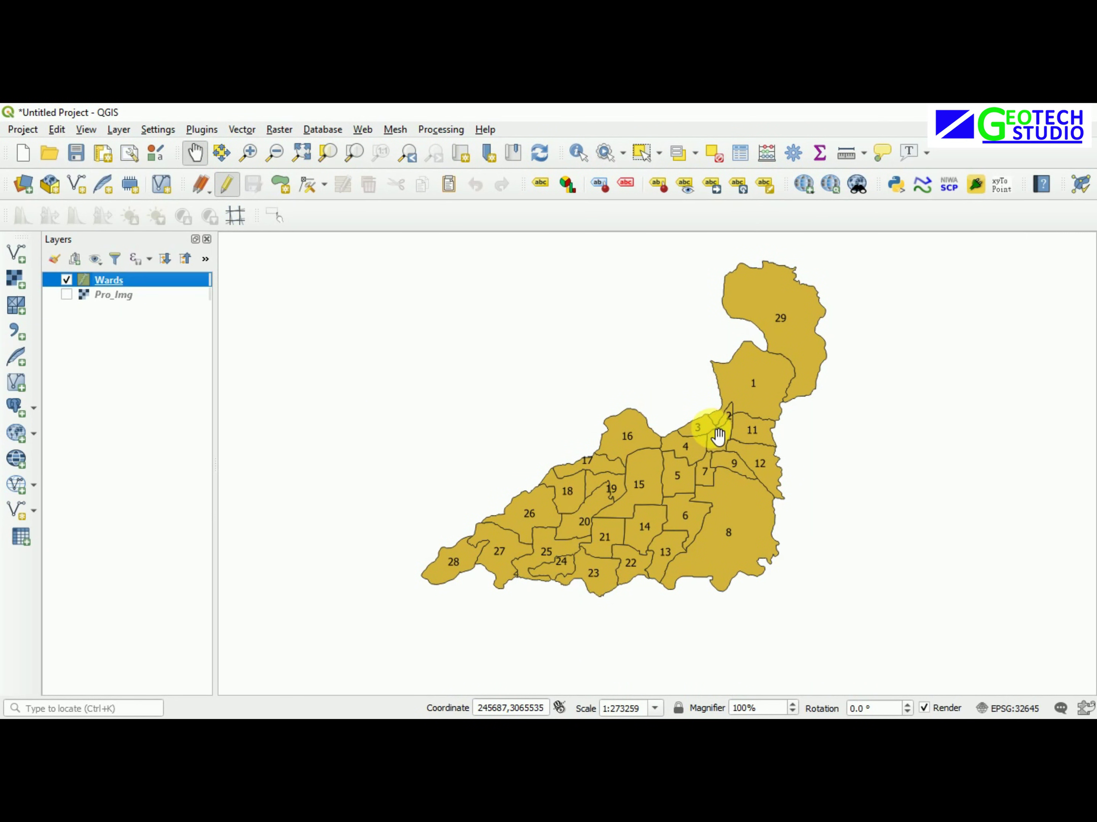
Examine the ward number labels and shared boundaries across the digitized wards, both close up and over the whole map
scroll(725, 466, up, 1)
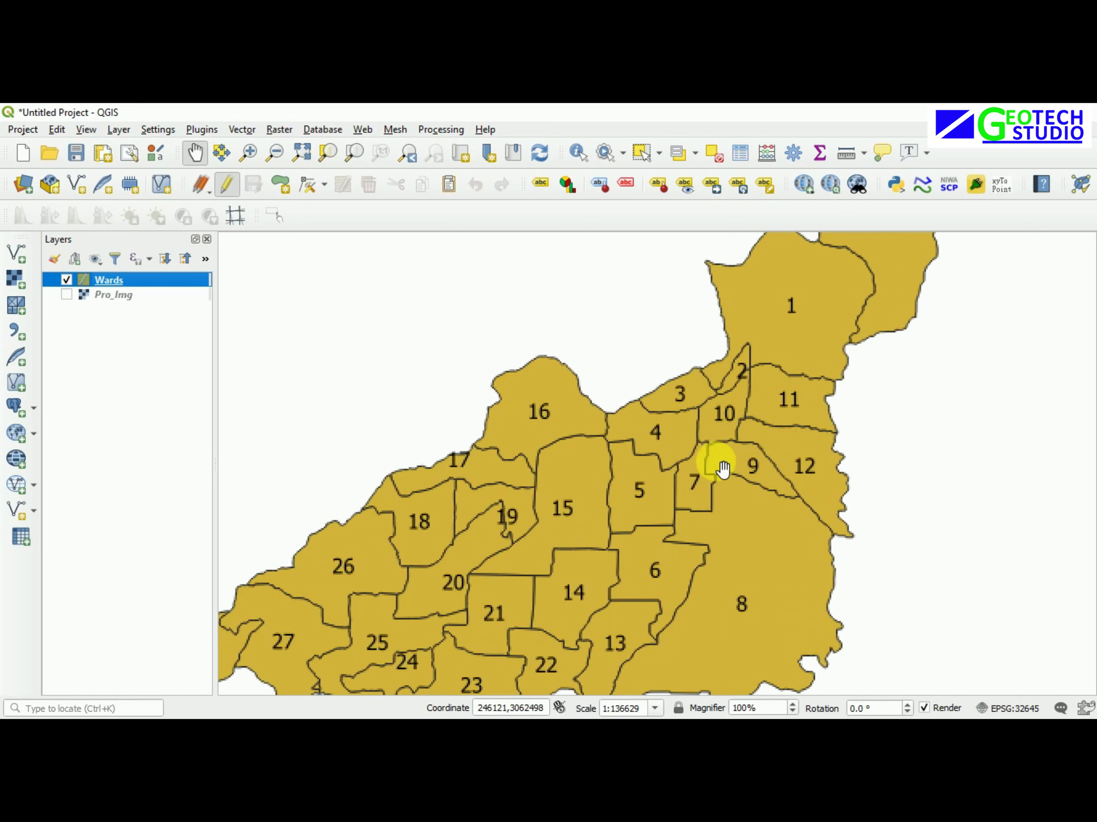
scroll(722, 471, down, 1)
scroll(722, 471, up, 1)
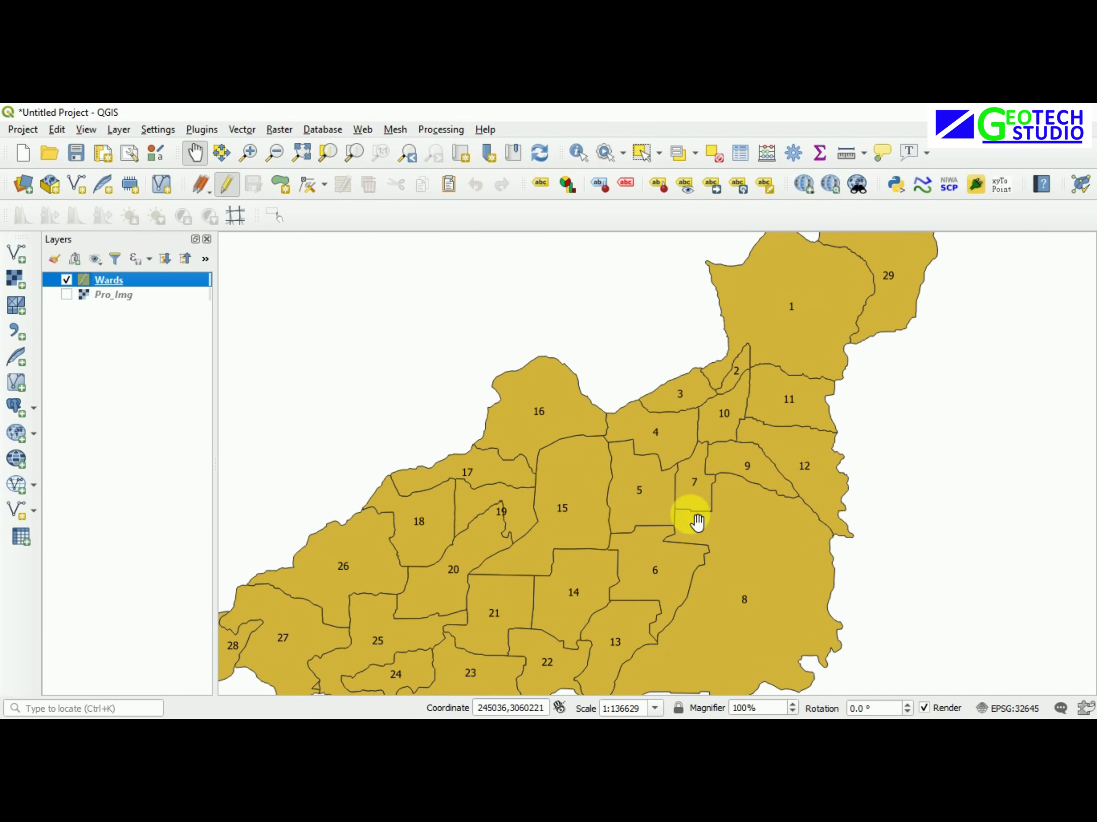
scroll(656, 567, up, 1)
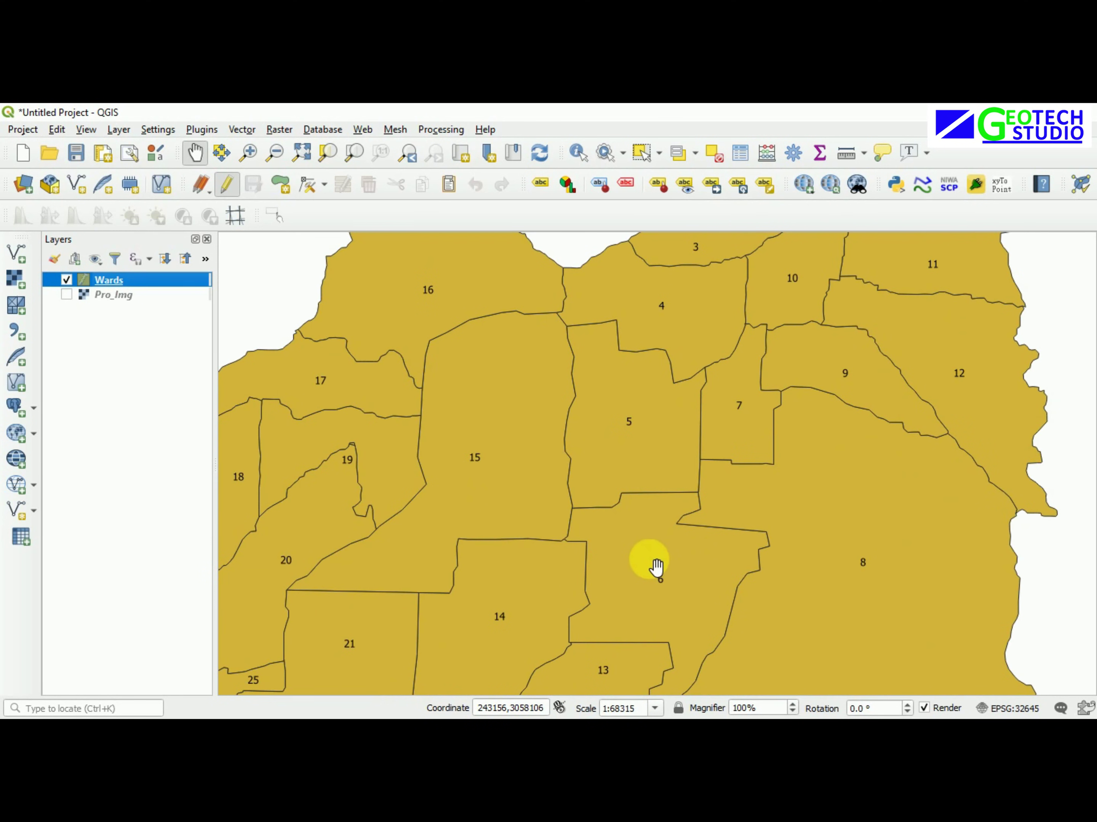
scroll(568, 541, up, 1)
scroll(404, 485, down, 1)
scroll(396, 515, down, 1)
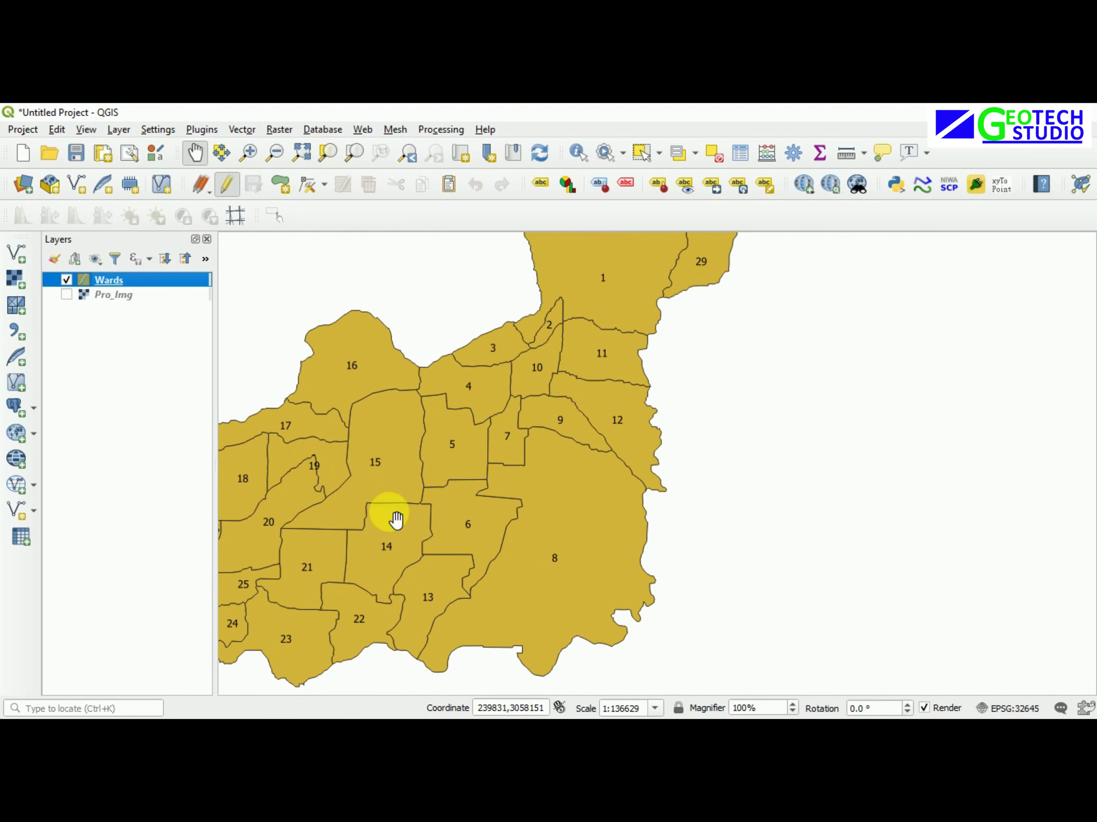
scroll(303, 445, up, 1)
scroll(303, 445, up, 1)
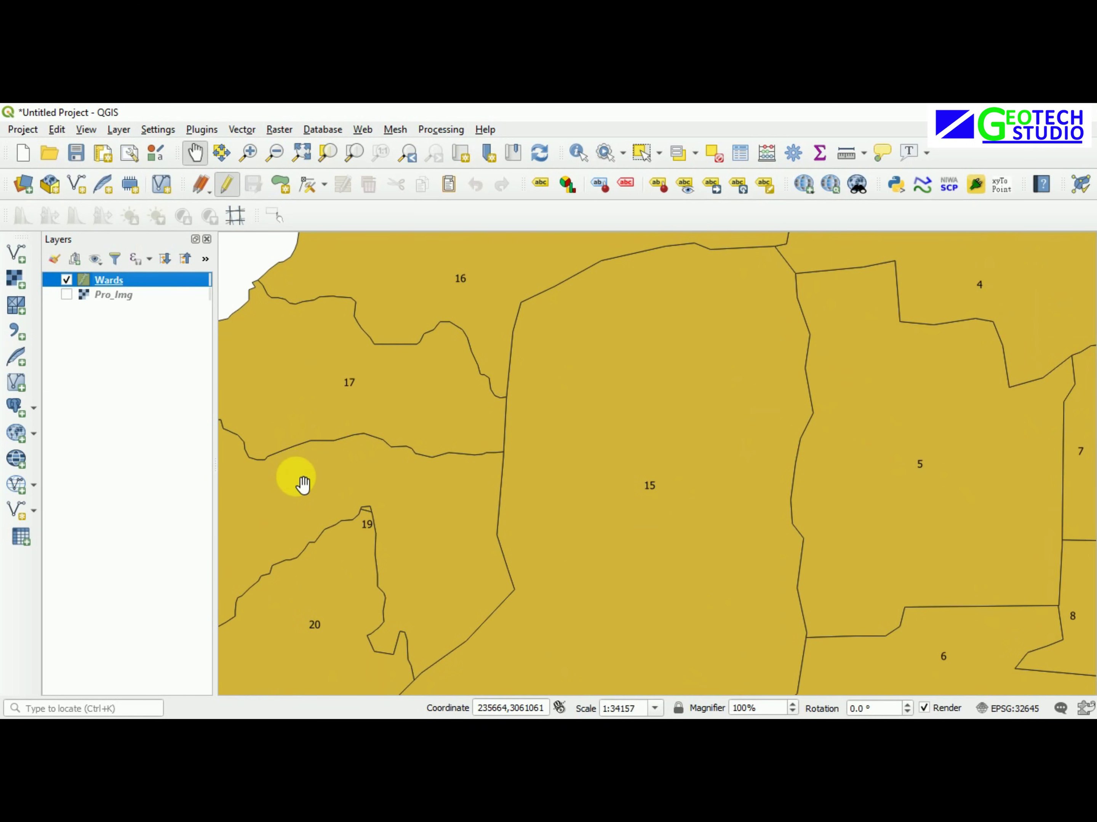
scroll(298, 483, down, 2)
scroll(306, 498, up, 1)
scroll(308, 501, down, 1)
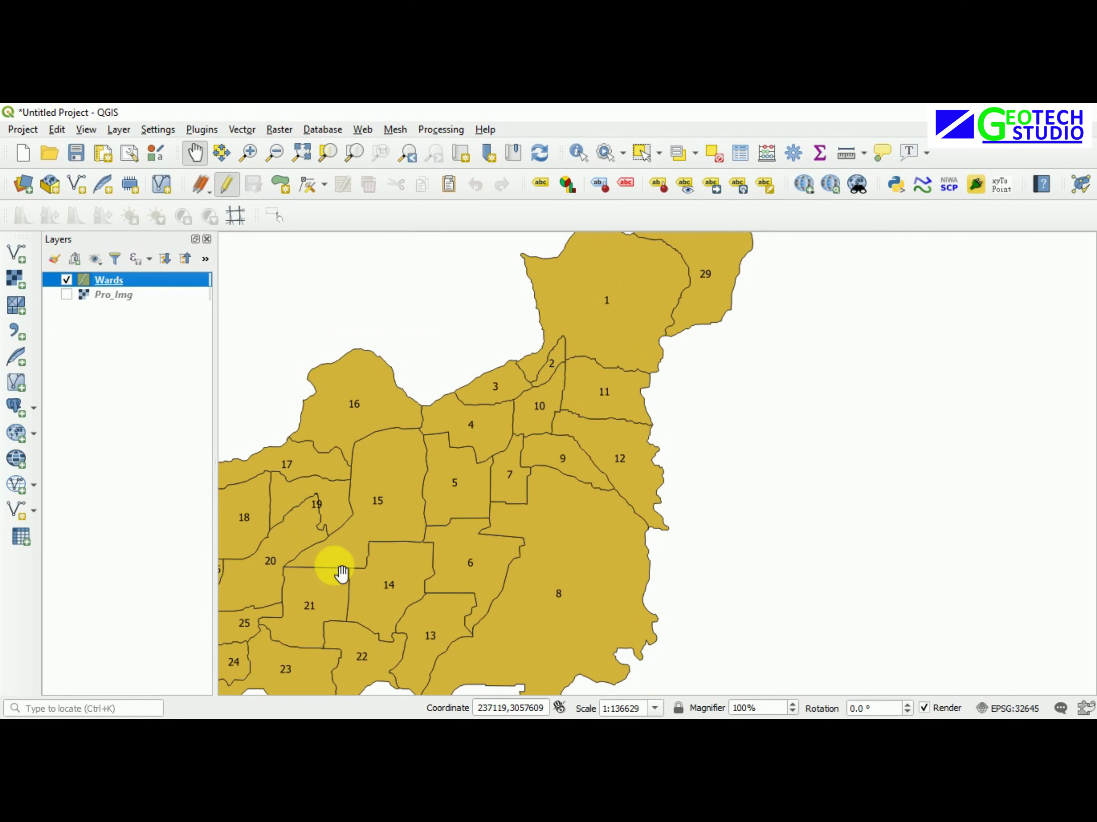
scroll(362, 561, down, 1)
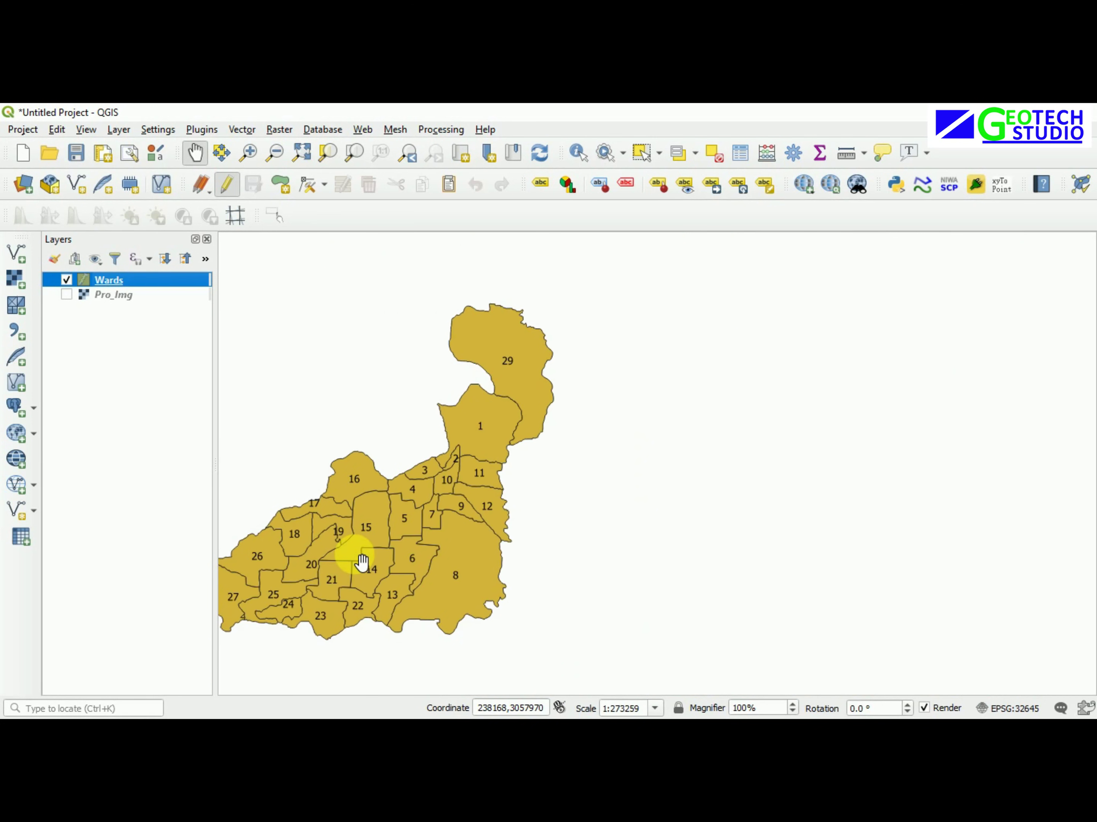
drag(360, 560, 585, 518)
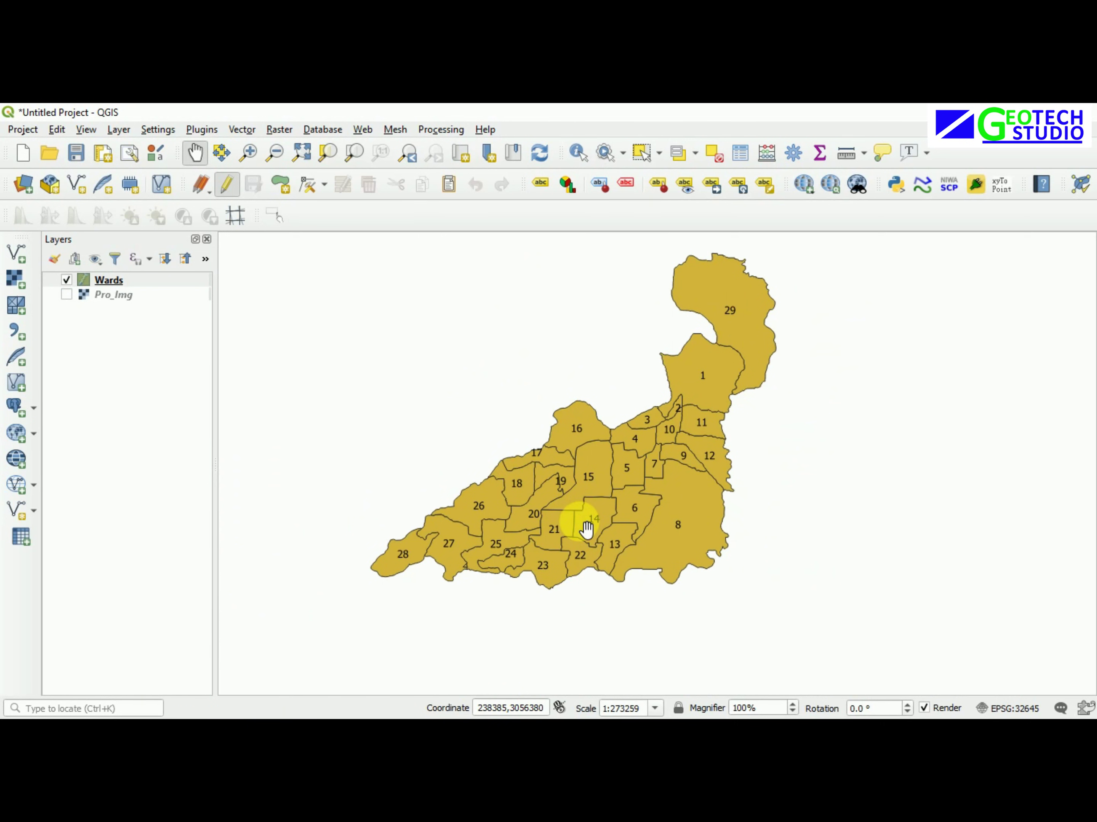
drag(586, 528, 588, 553)
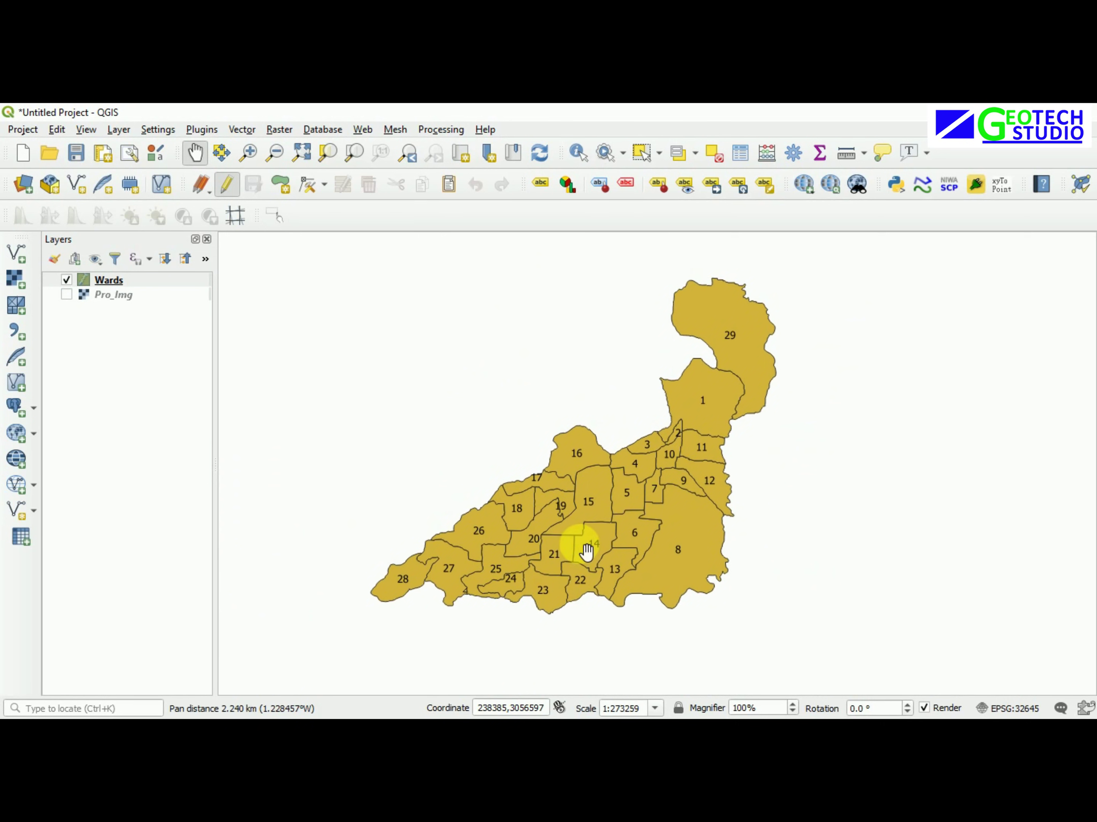
scroll(589, 552, up, 1)
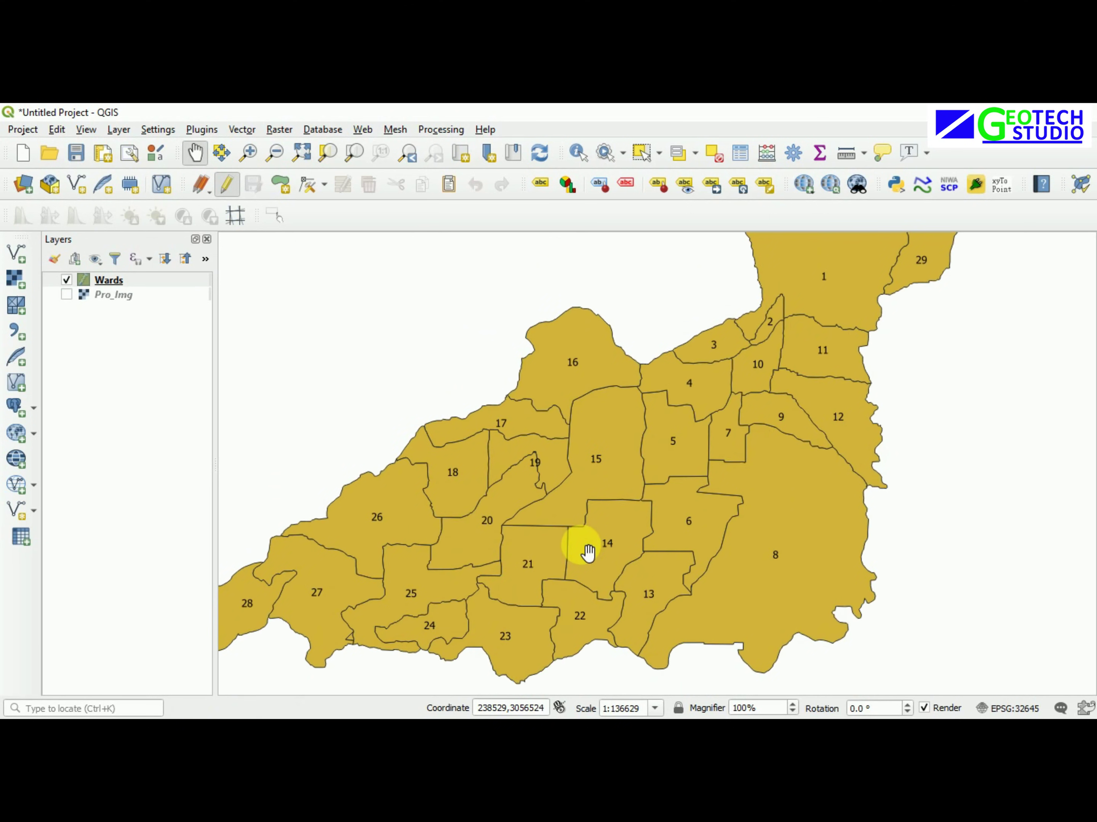
scroll(587, 554, down, 1)
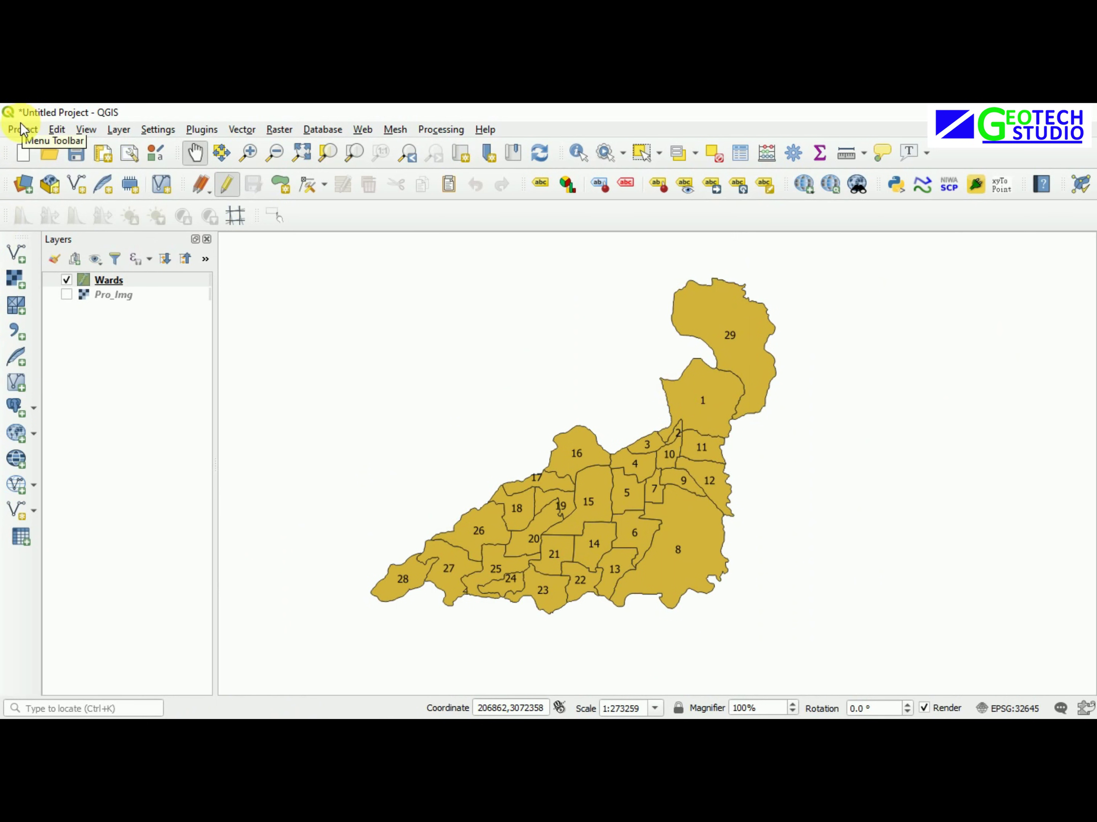
scroll(405, 385, up, 1)
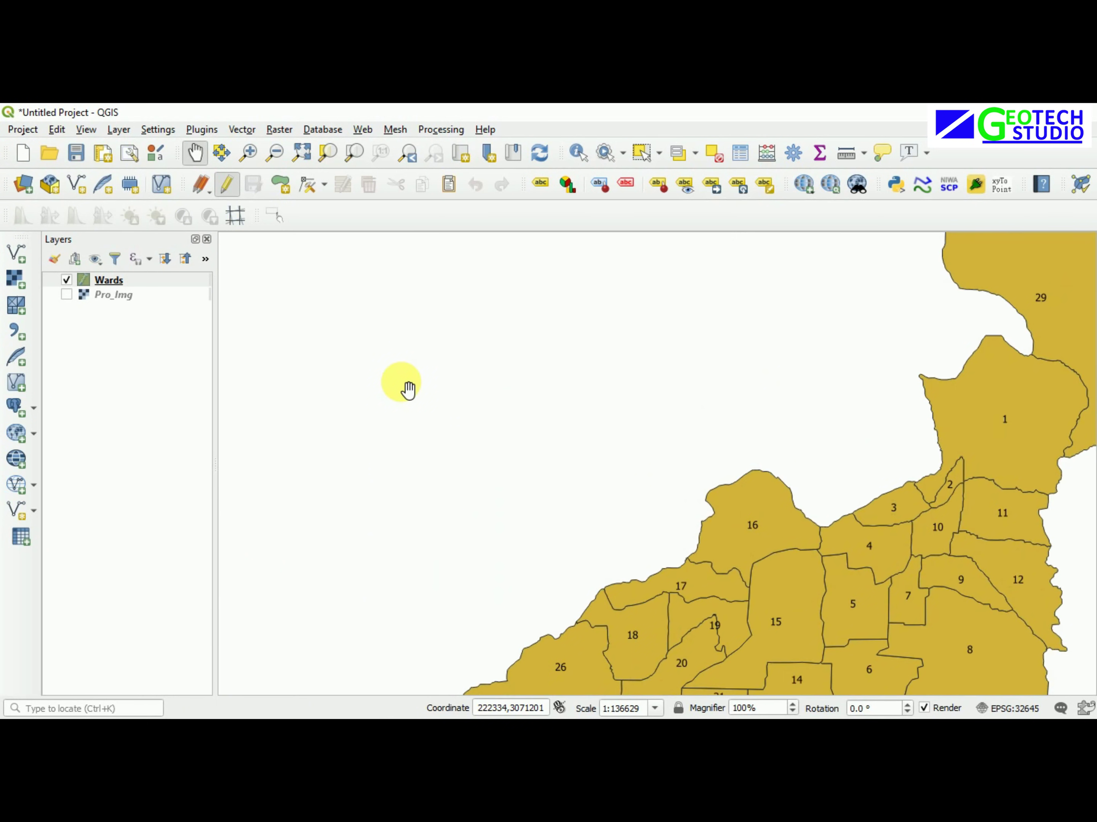
scroll(406, 386, down, 1)
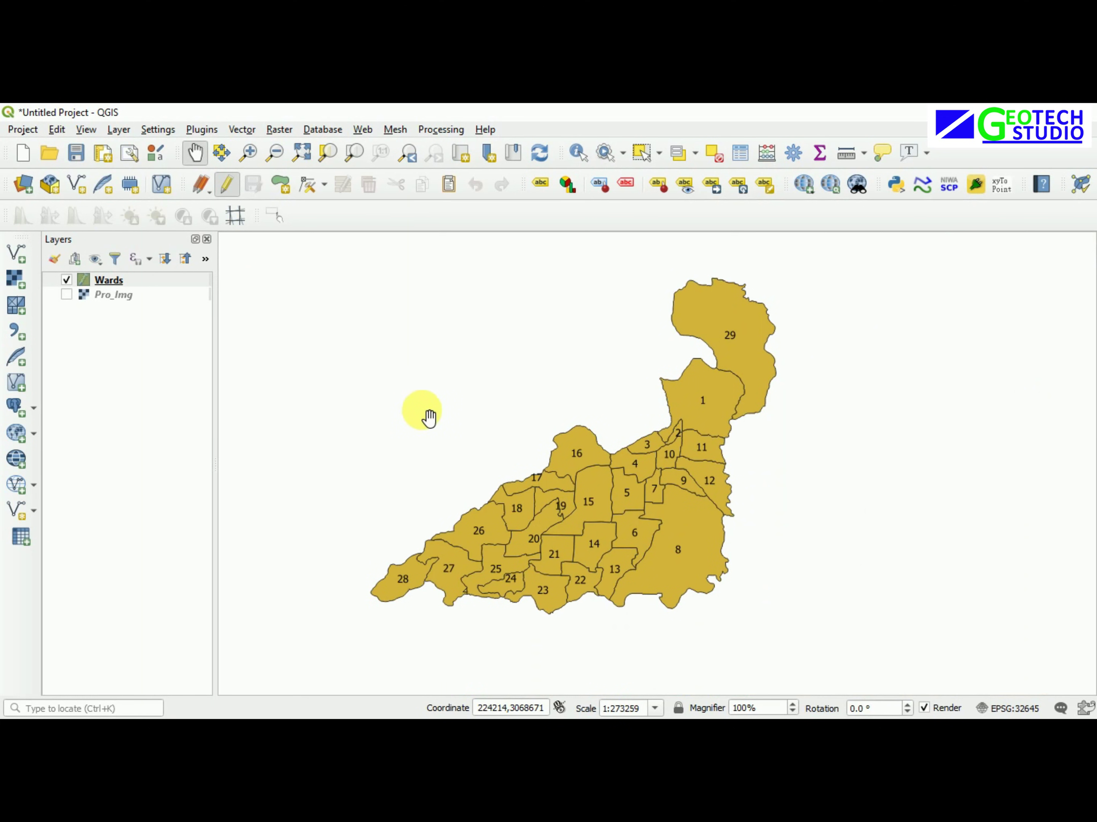